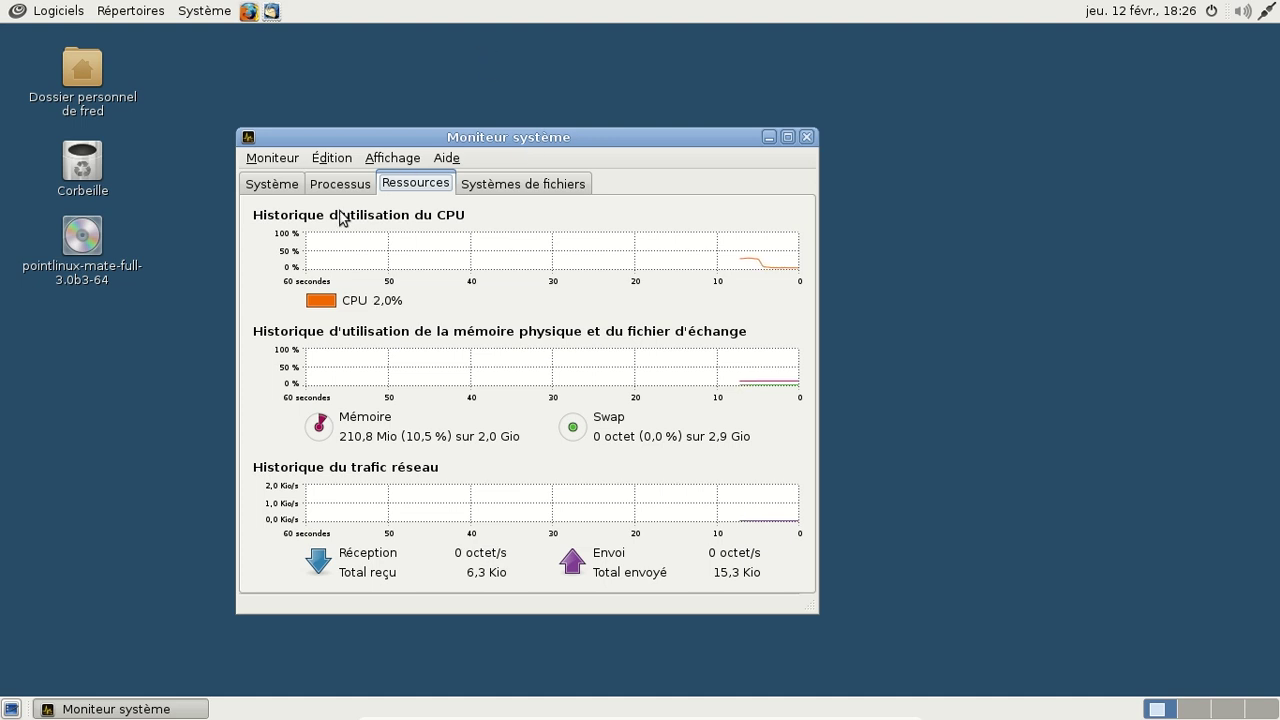
# Step: View the Système overview with PointLinux version, kernel, memory, processor and free disk space, then close System Monitor
pyautogui.click(268, 184)
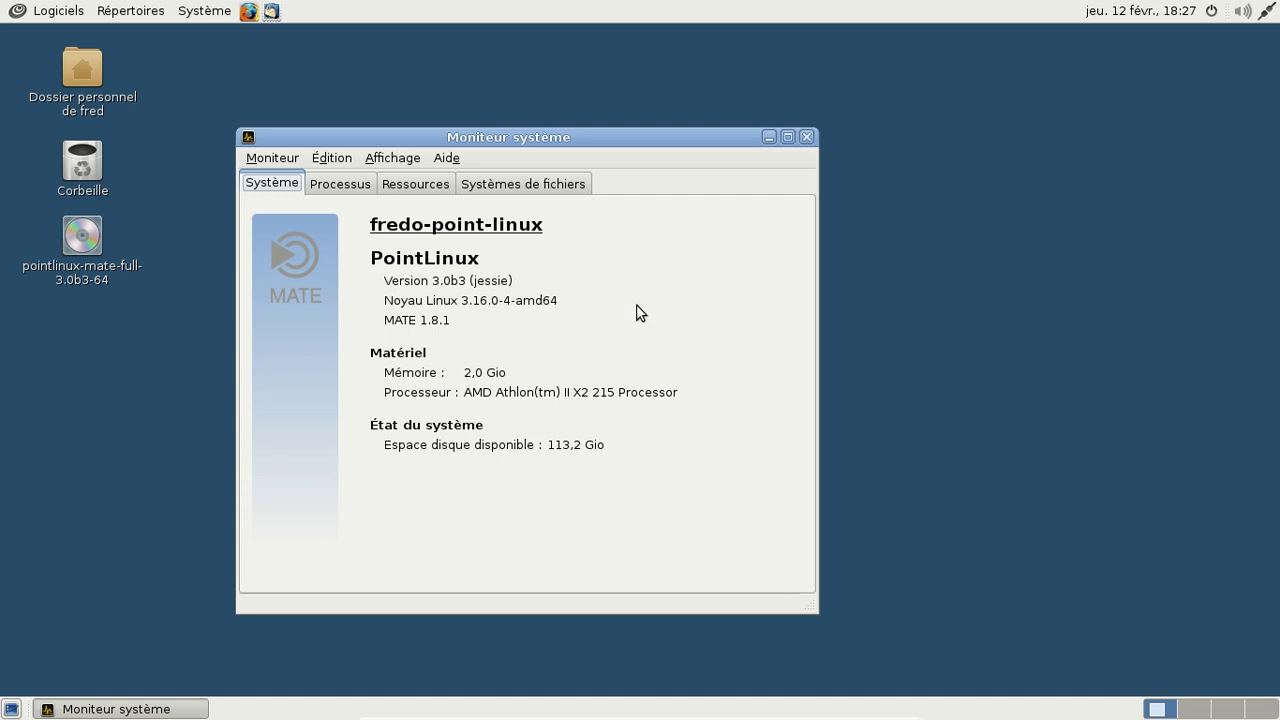
pyautogui.click(811, 136)
# Step: Launch Terminal MATE, run uname -a to print the kernel details, then close the terminal
pyautogui.click(69, 11)
pyautogui.moveTo(88, 156)
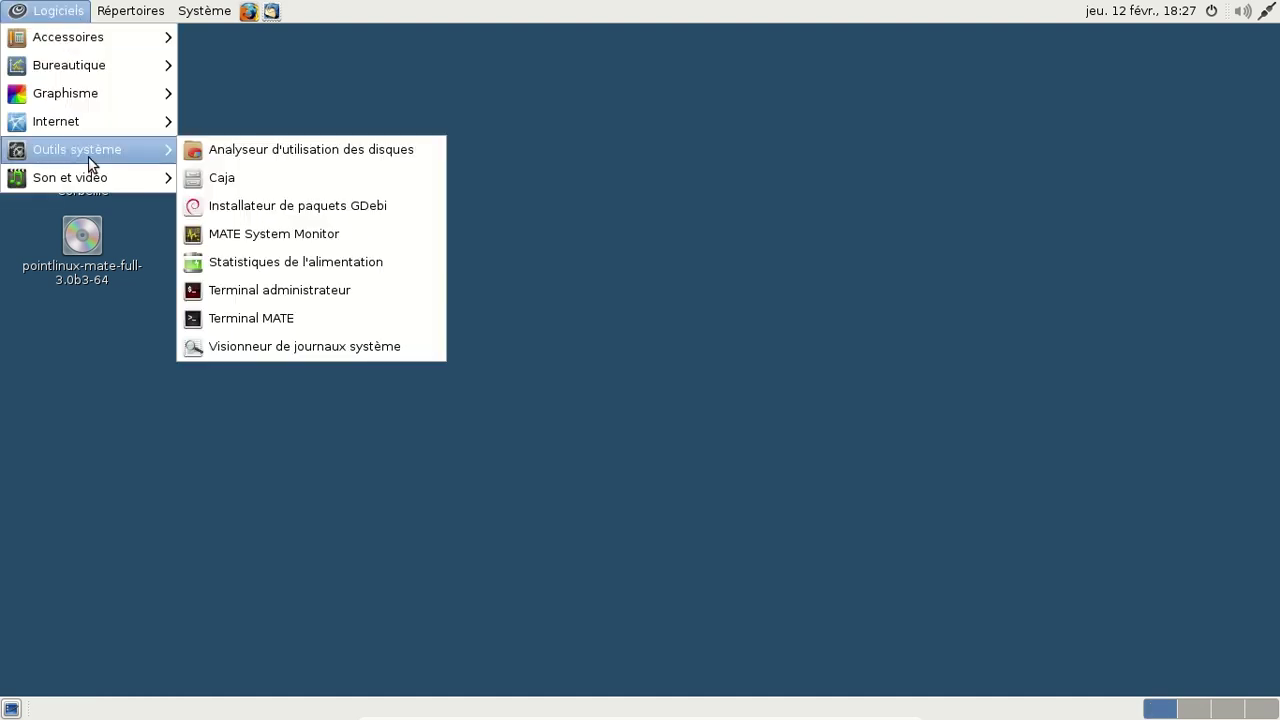
pyautogui.click(284, 310)
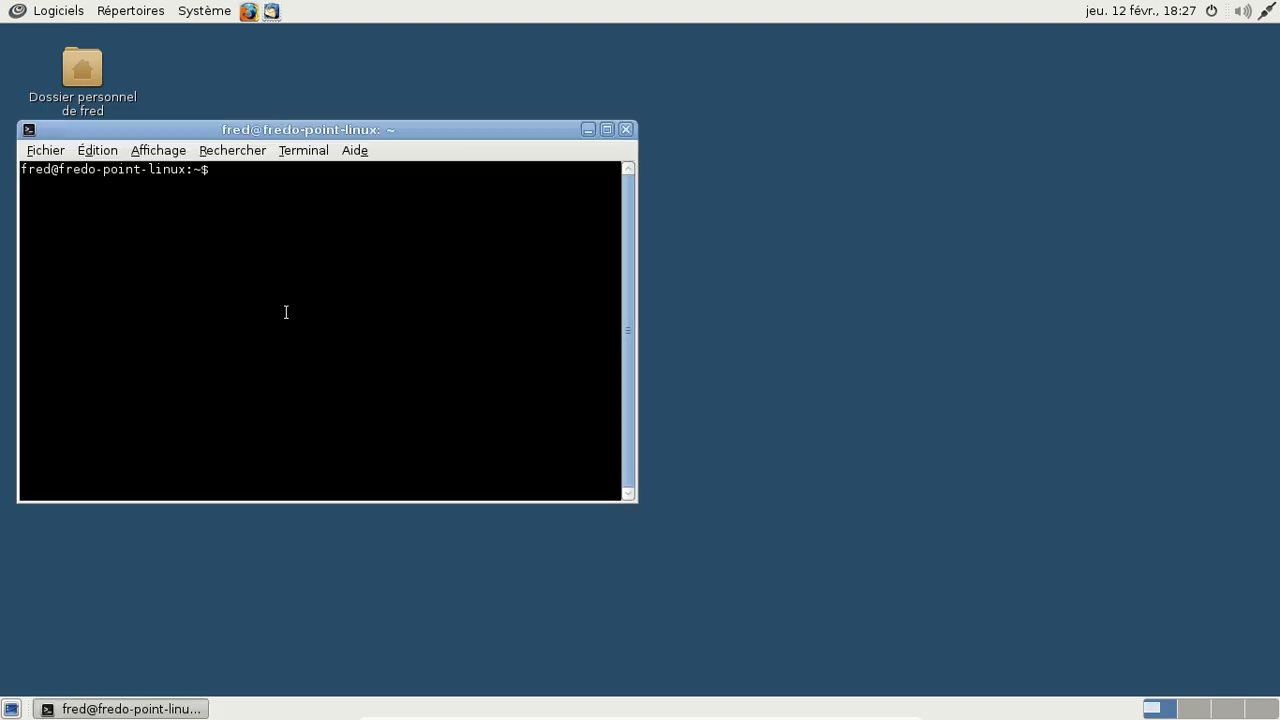
pyautogui.write('uname -a')
pyautogui.press('Return')
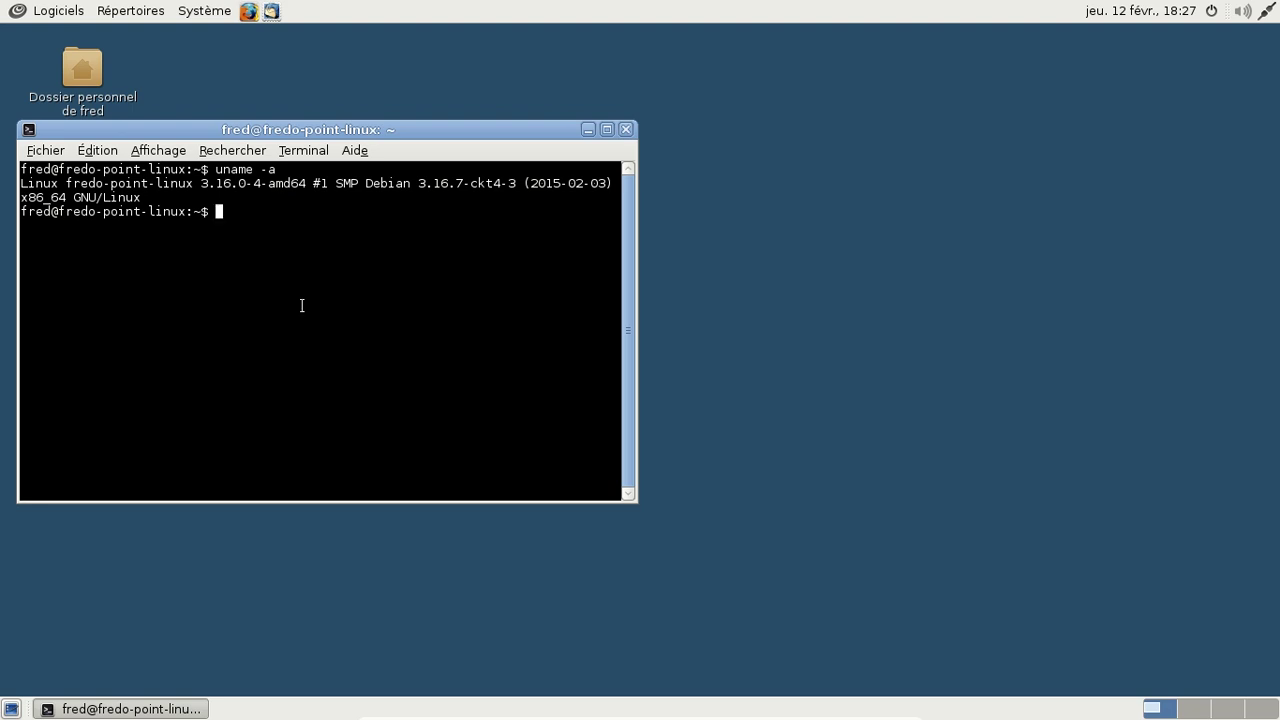
pyautogui.click(626, 129)
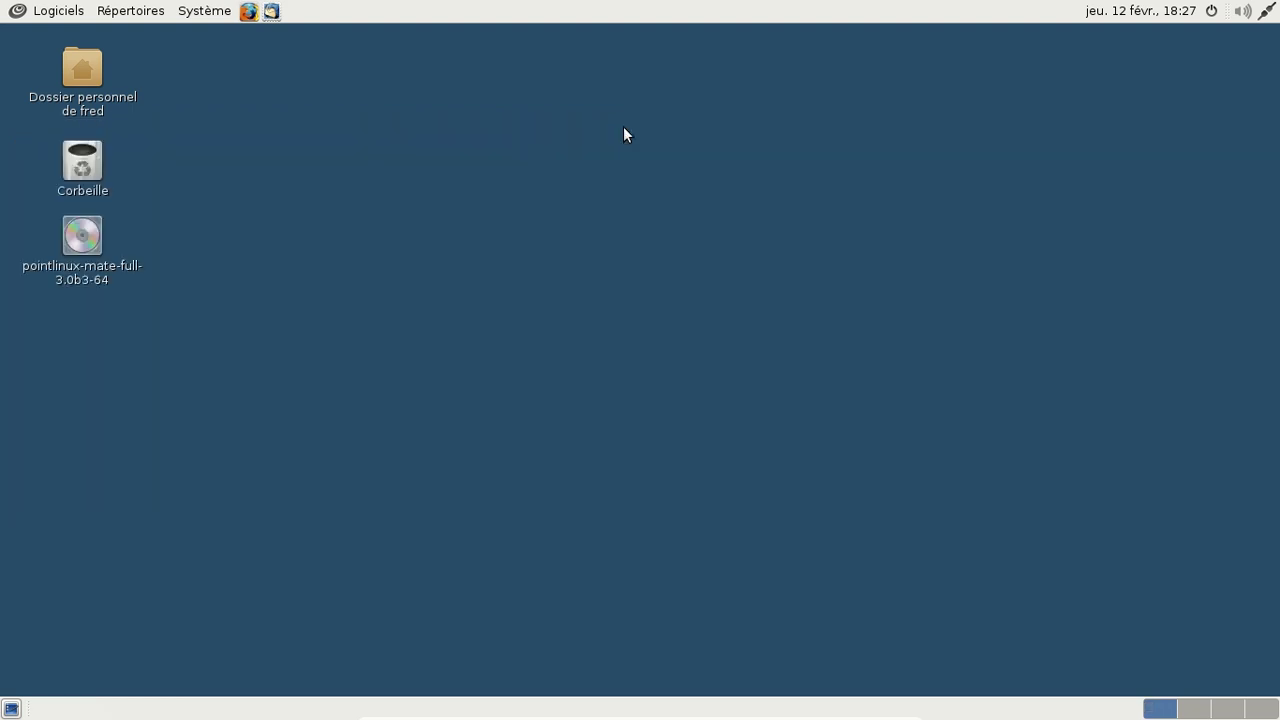
# Step: Launch LibreOffice Writer from the Bureautique menu with a blank document
pyautogui.click(60, 11)
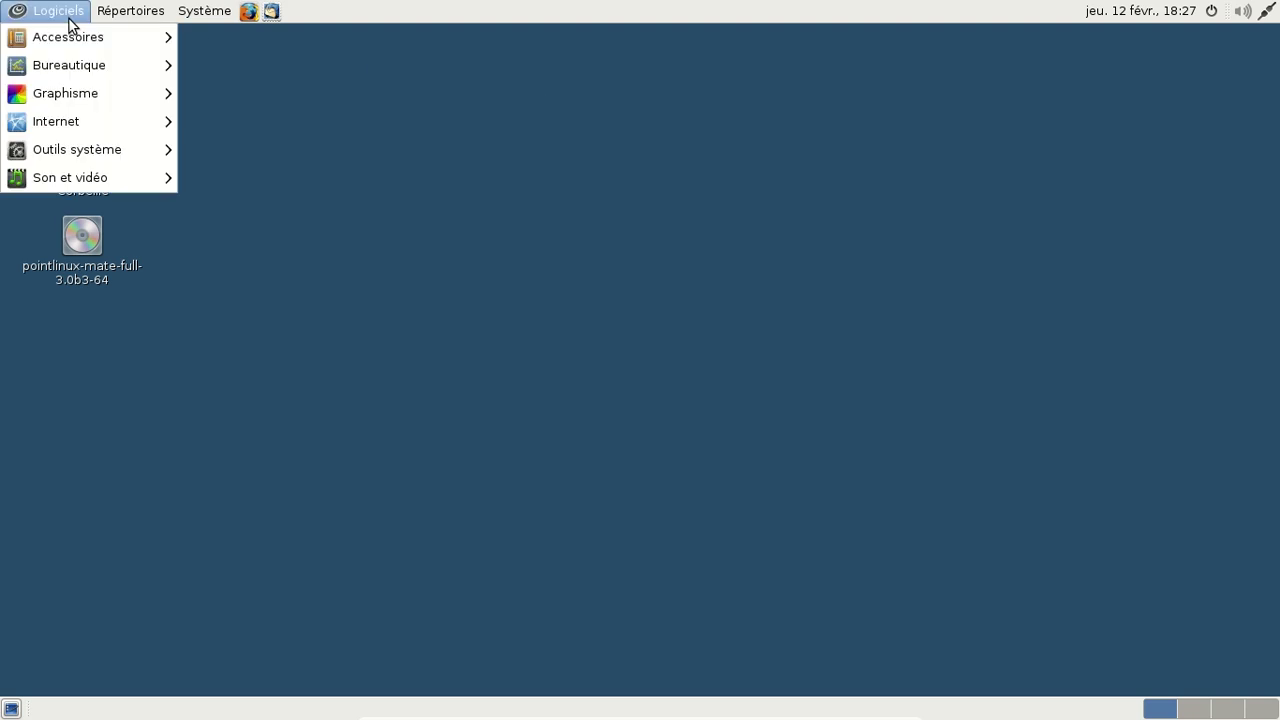
pyautogui.click(452, 195)
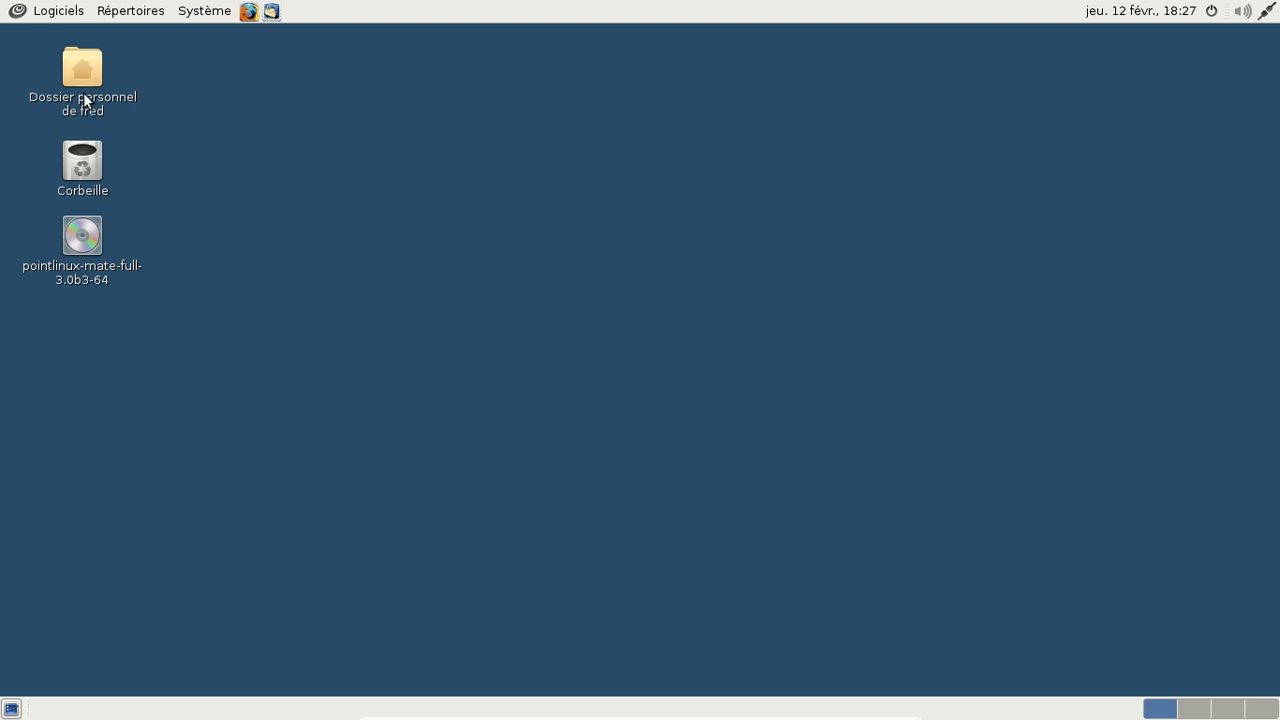
pyautogui.click(48, 12)
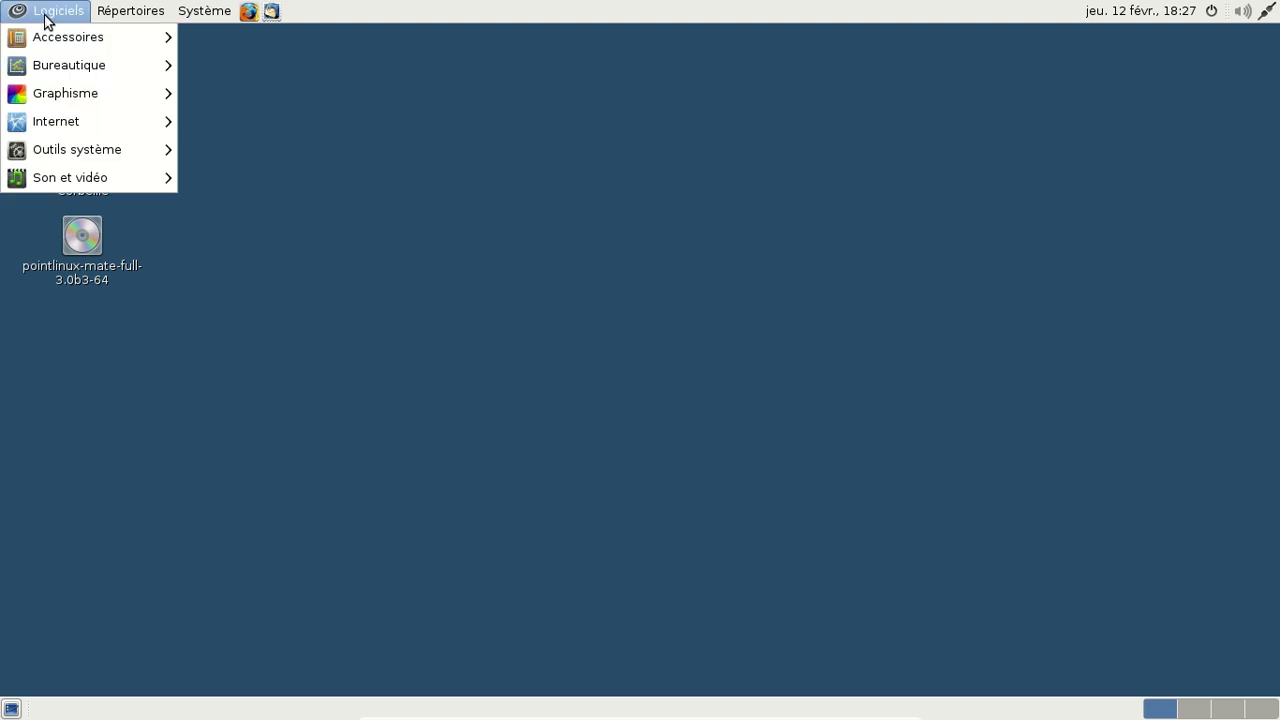
pyautogui.moveTo(50, 37)
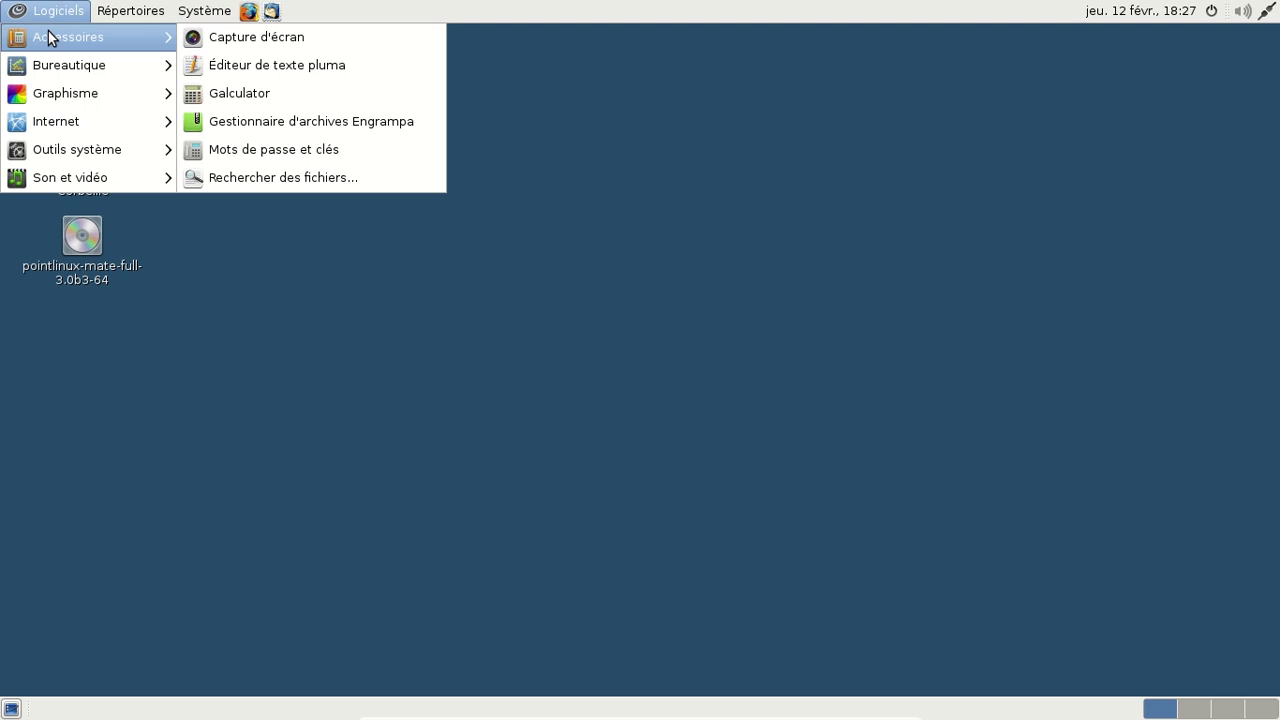
pyautogui.moveTo(50, 62)
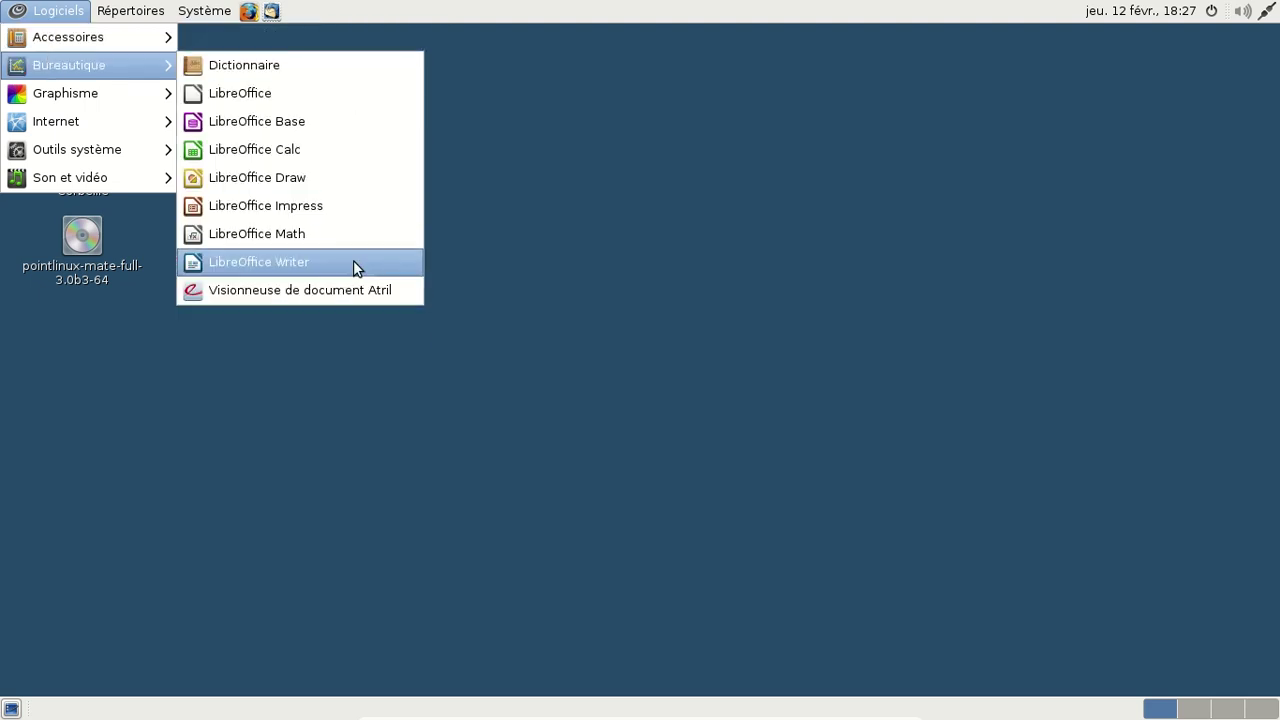
pyautogui.click(355, 263)
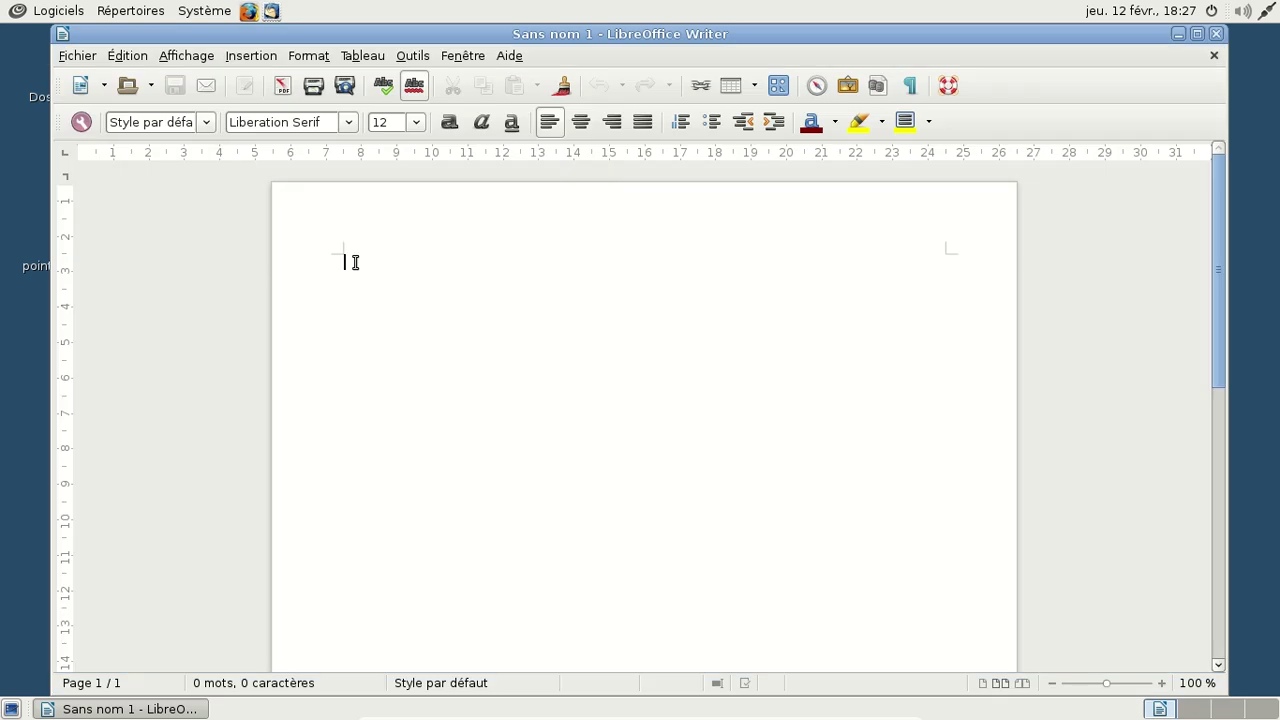
# Step: Confirm version 4.3.3.2 in the About LibreOffice box, then close Writer
pyautogui.click(509, 56)
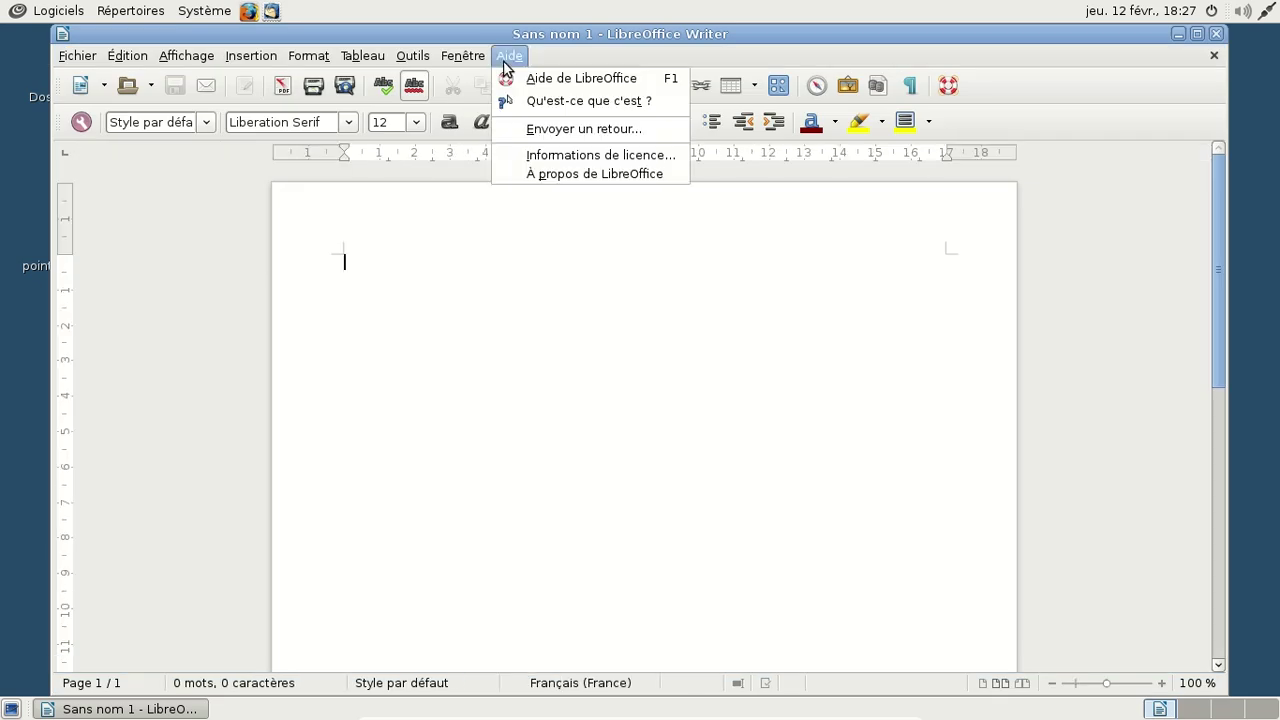
pyautogui.click(543, 172)
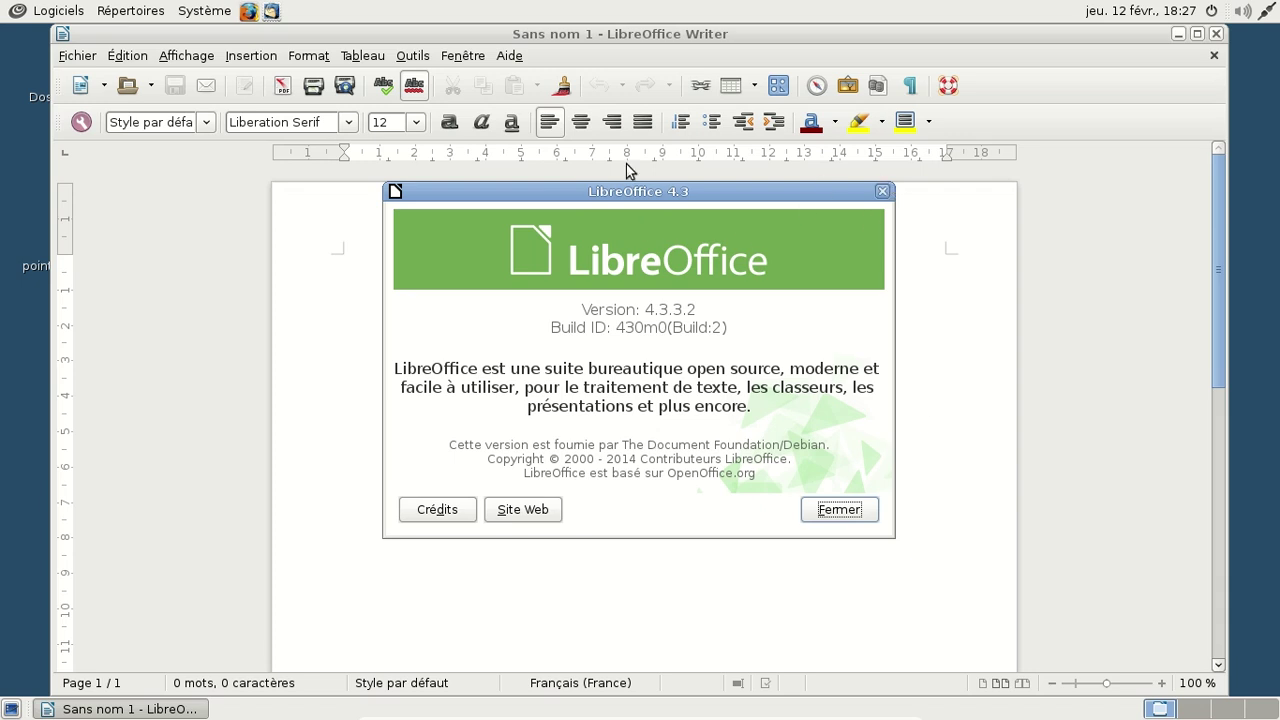
pyautogui.click(883, 192)
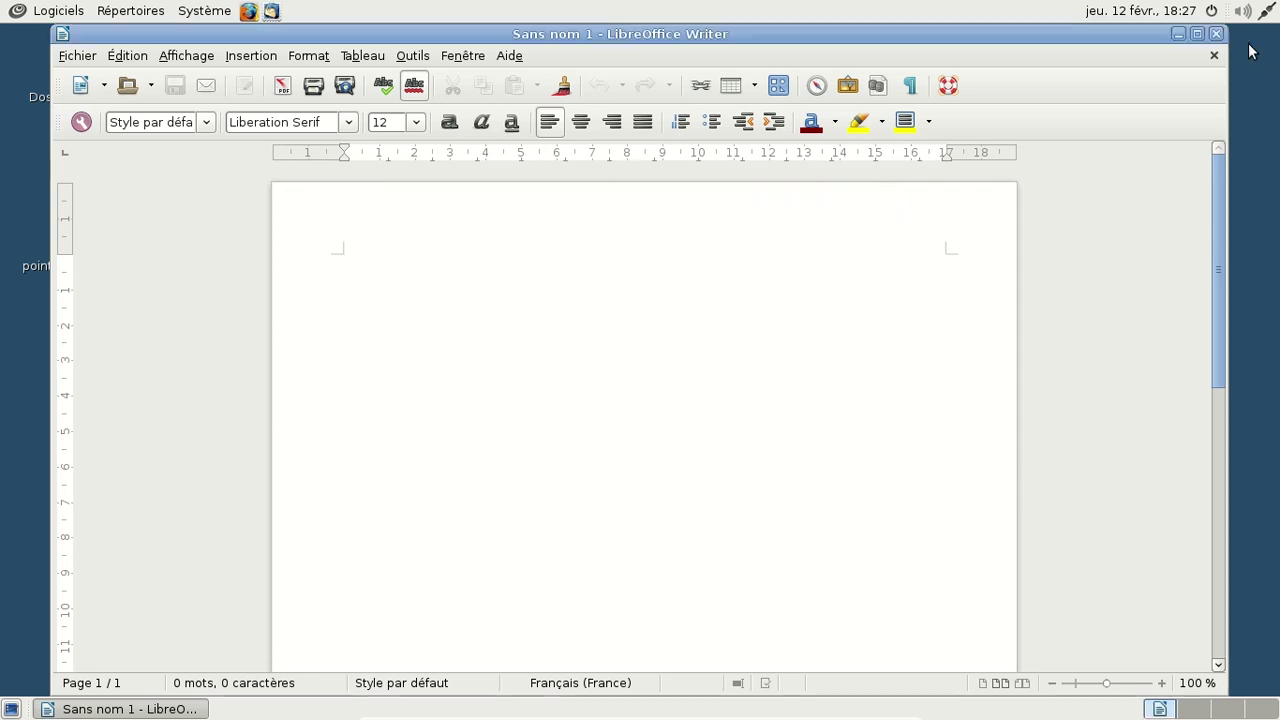
pyautogui.click(1216, 33)
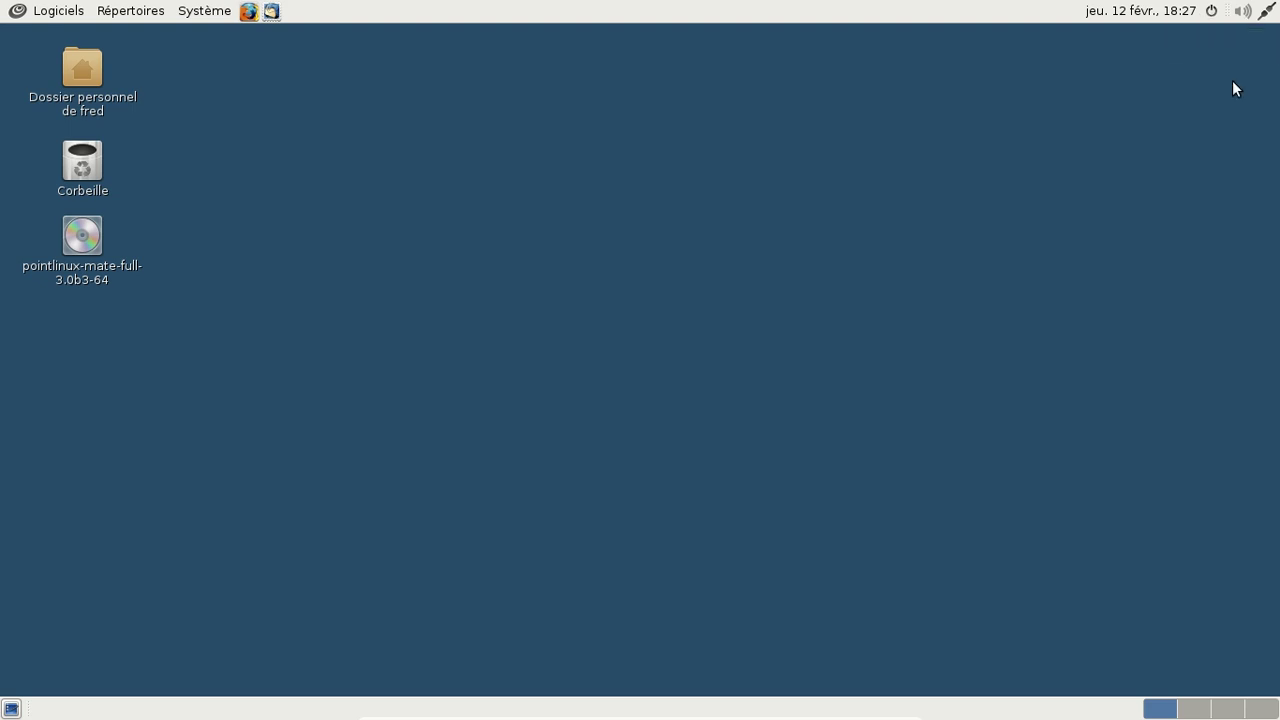
# Step: Raise the output volume to 100% with the panel volume slider
pyautogui.click(1242, 12)
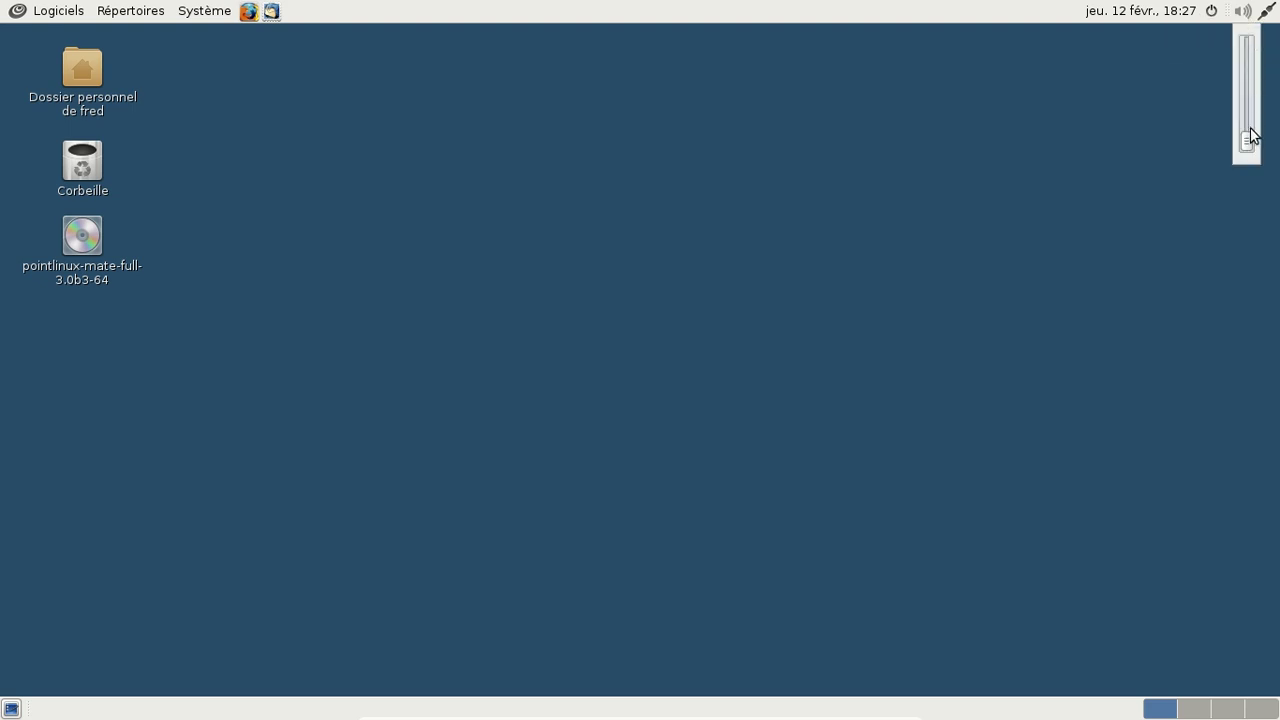
pyautogui.moveTo(1249, 137); pyautogui.dragTo(1246, 23)
pyautogui.click(1242, 14)
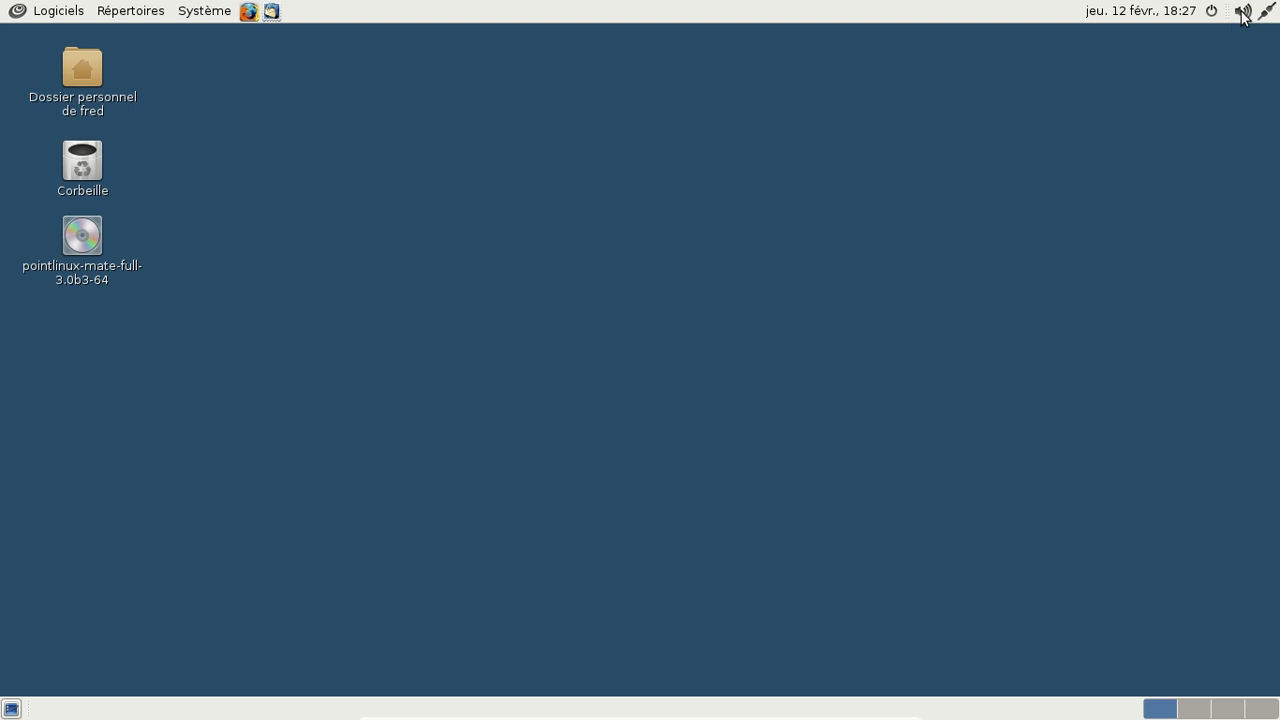
# Step: Set the sound theme to Default in Sound Preferences and close the dialog
pyautogui.rightClick(1242, 14)
pyautogui.click(1216, 52)
pyautogui.click(586, 299)
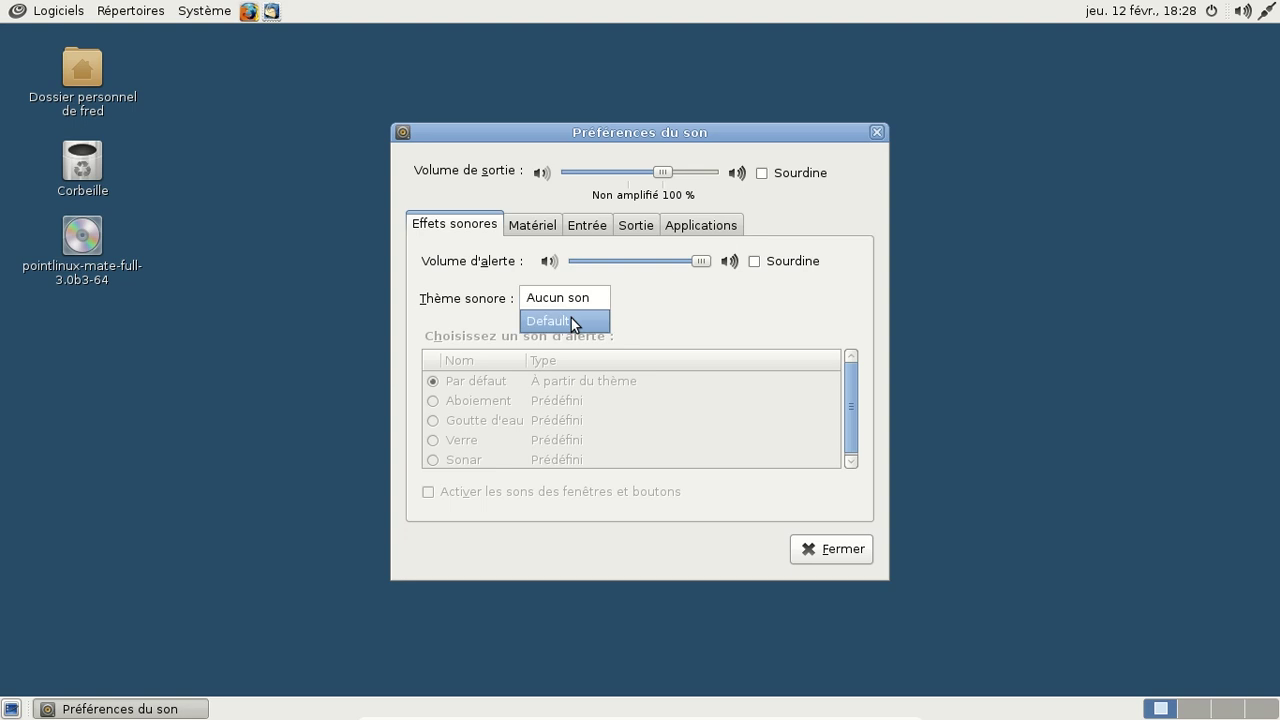
pyautogui.click(571, 318)
pyautogui.click(876, 133)
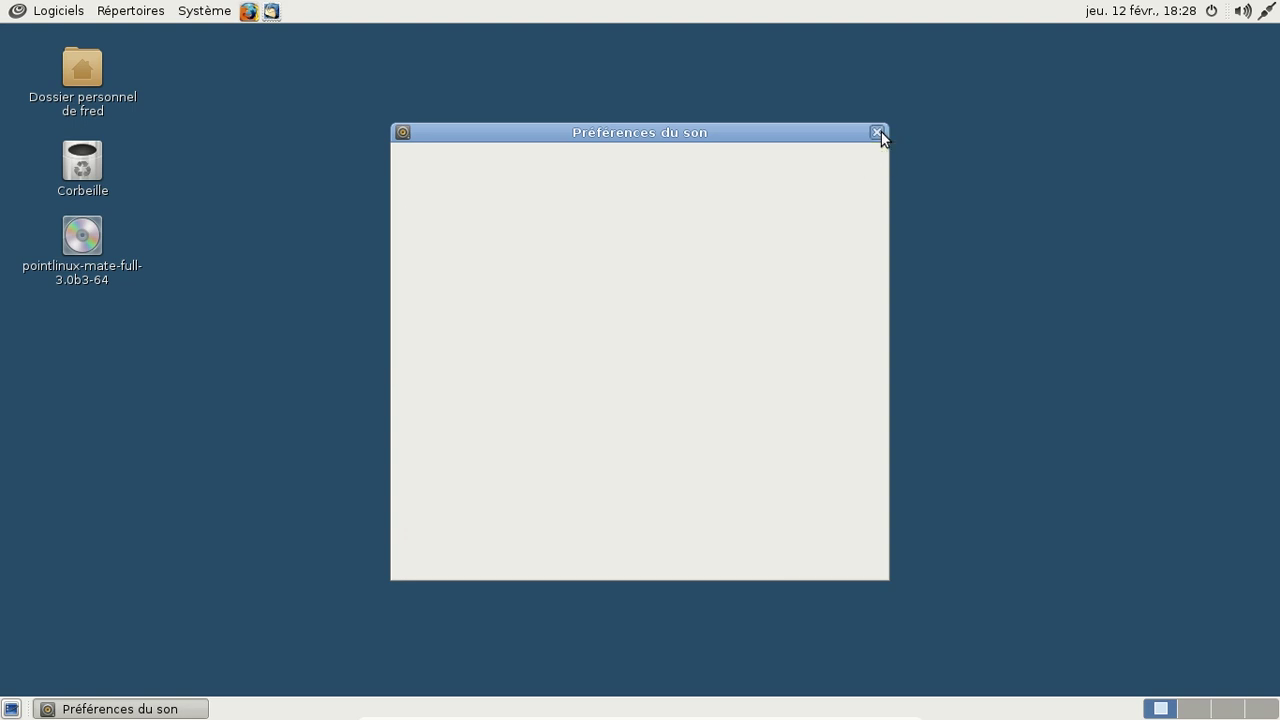
pyautogui.click(50, 12)
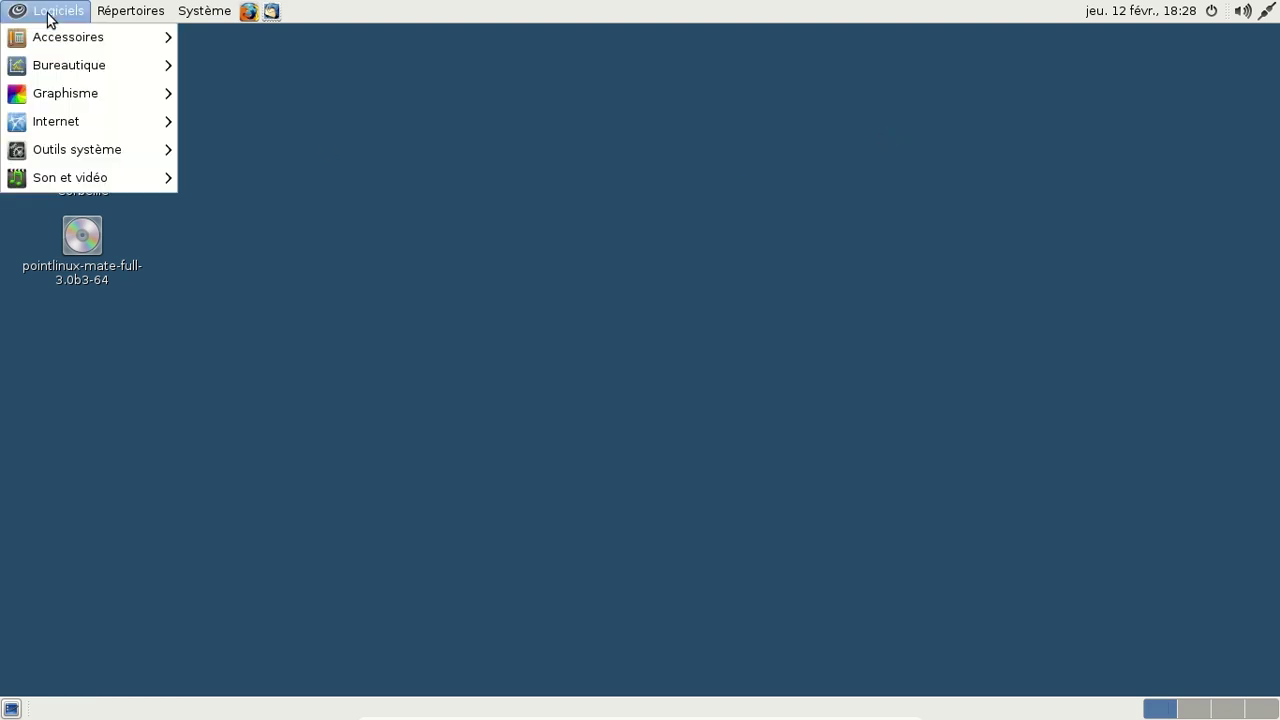
pyautogui.moveTo(78, 76)
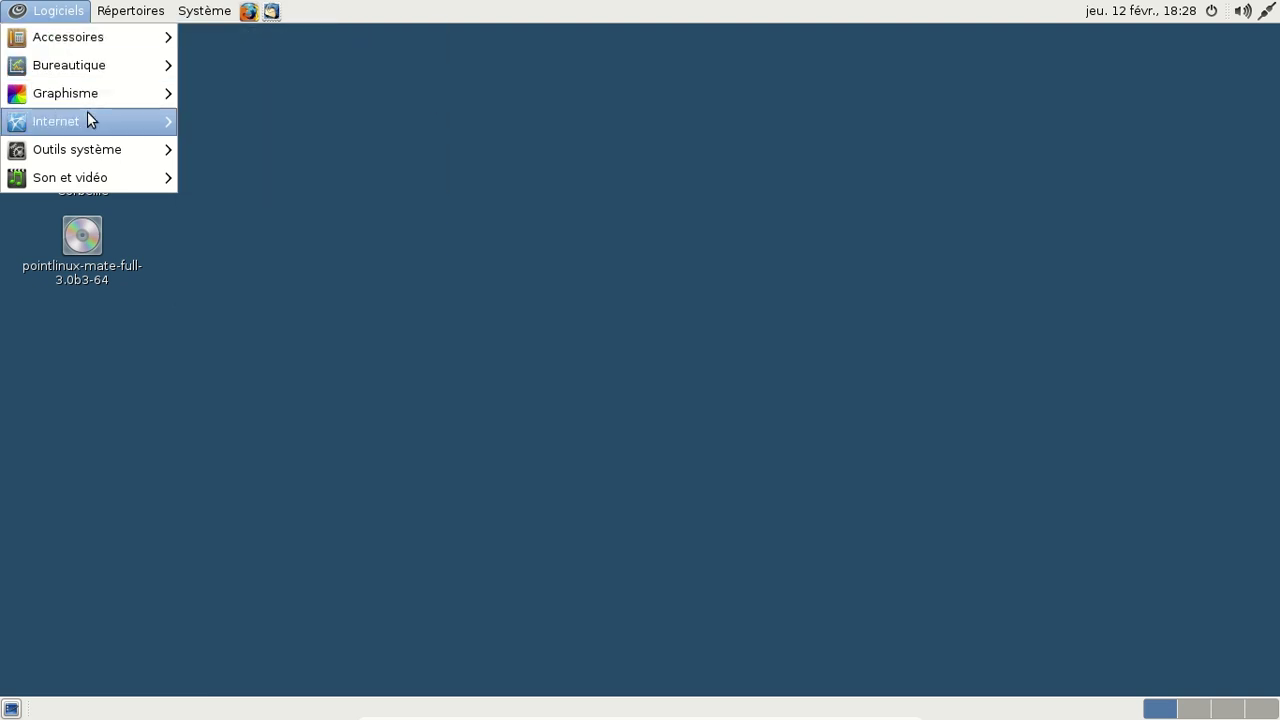
pyautogui.moveTo(88, 114)
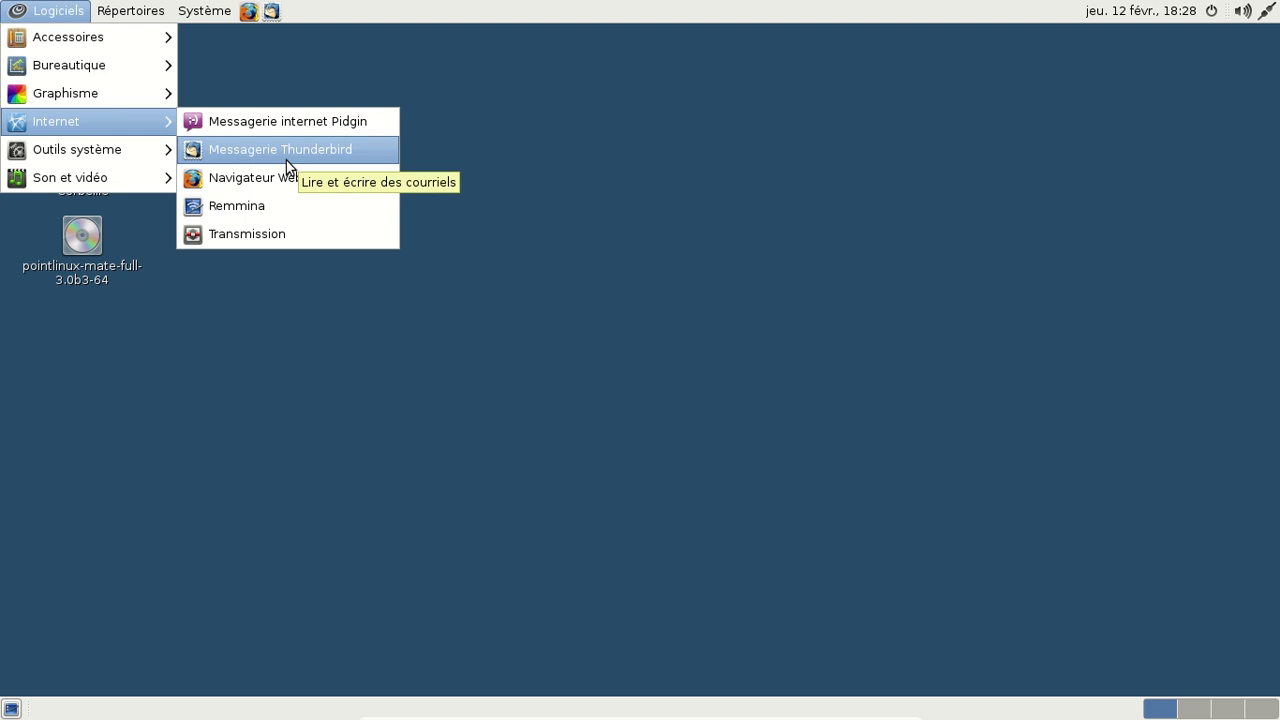
pyautogui.moveTo(162, 158)
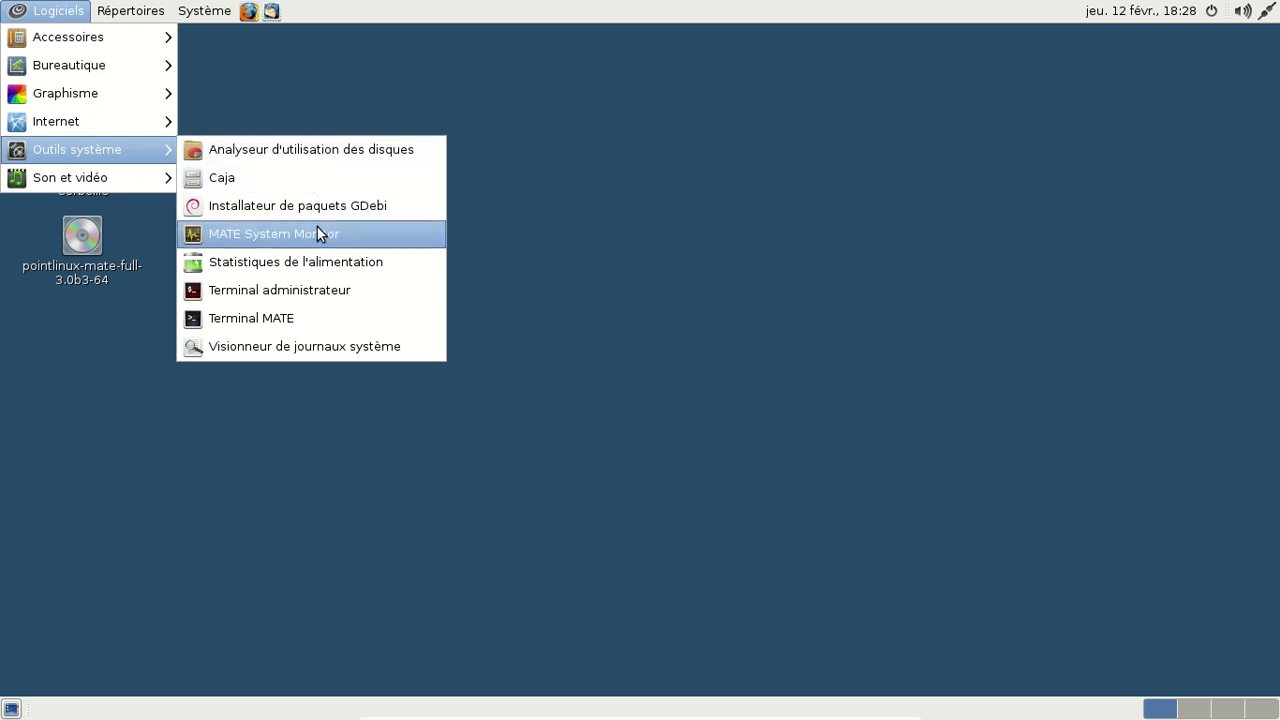
pyautogui.moveTo(126, 177)
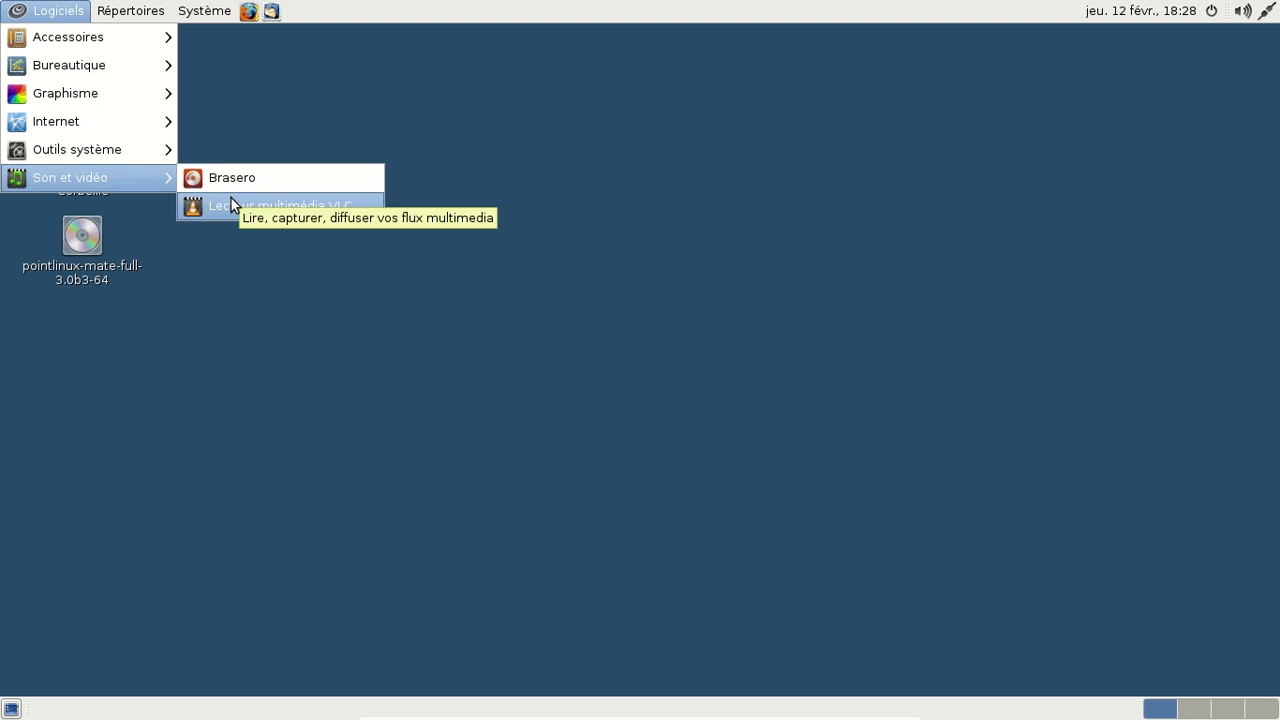
pyautogui.click(276, 133)
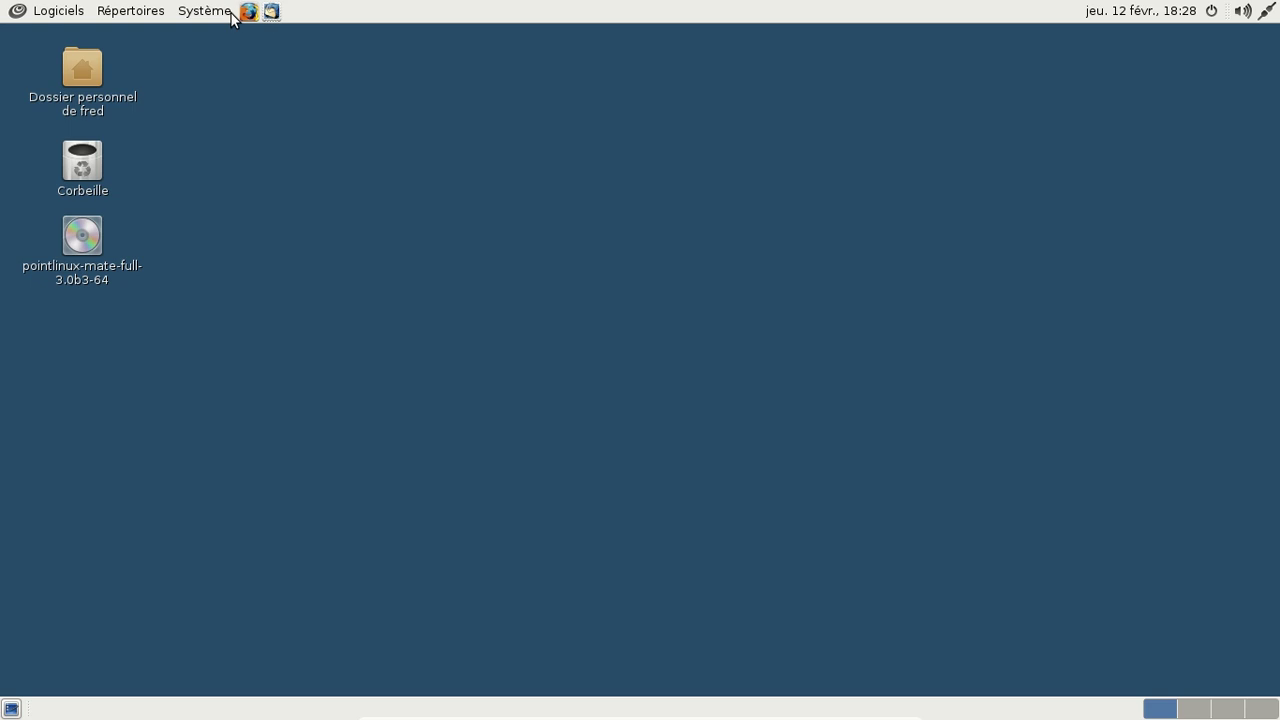
pyautogui.click(130, 14)
pyautogui.moveTo(183, 18)
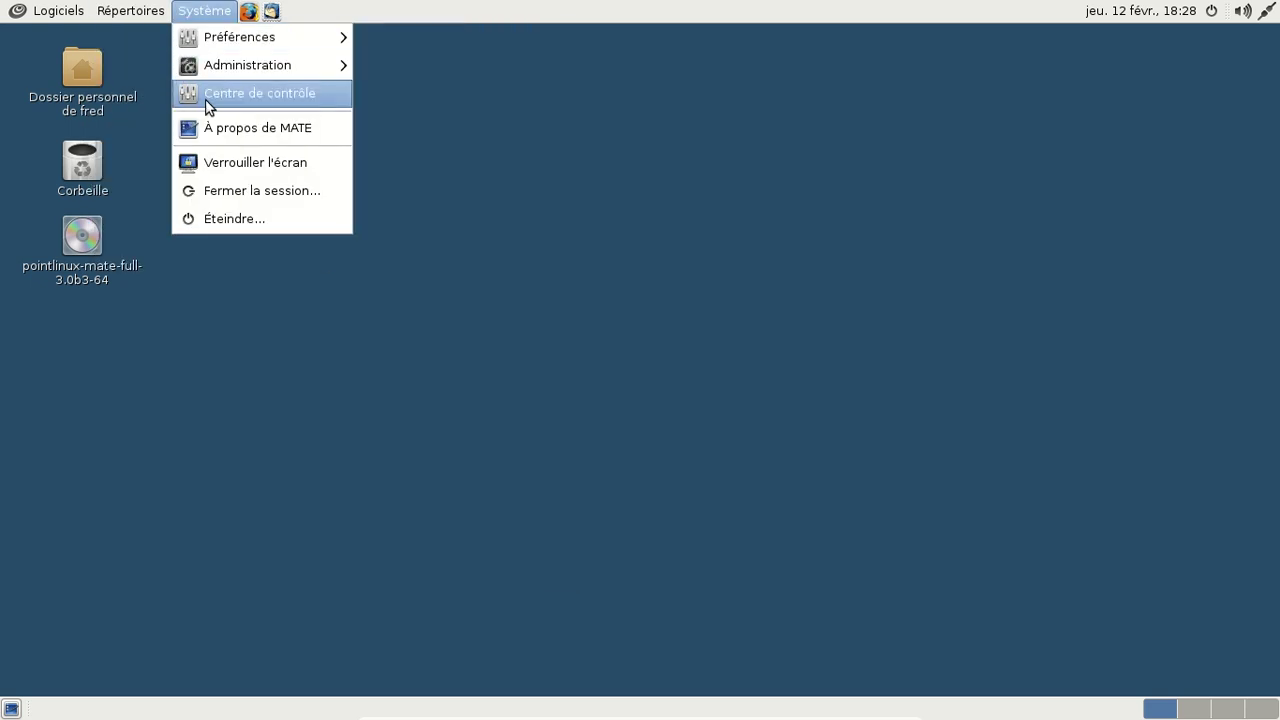
pyautogui.click(749, 123)
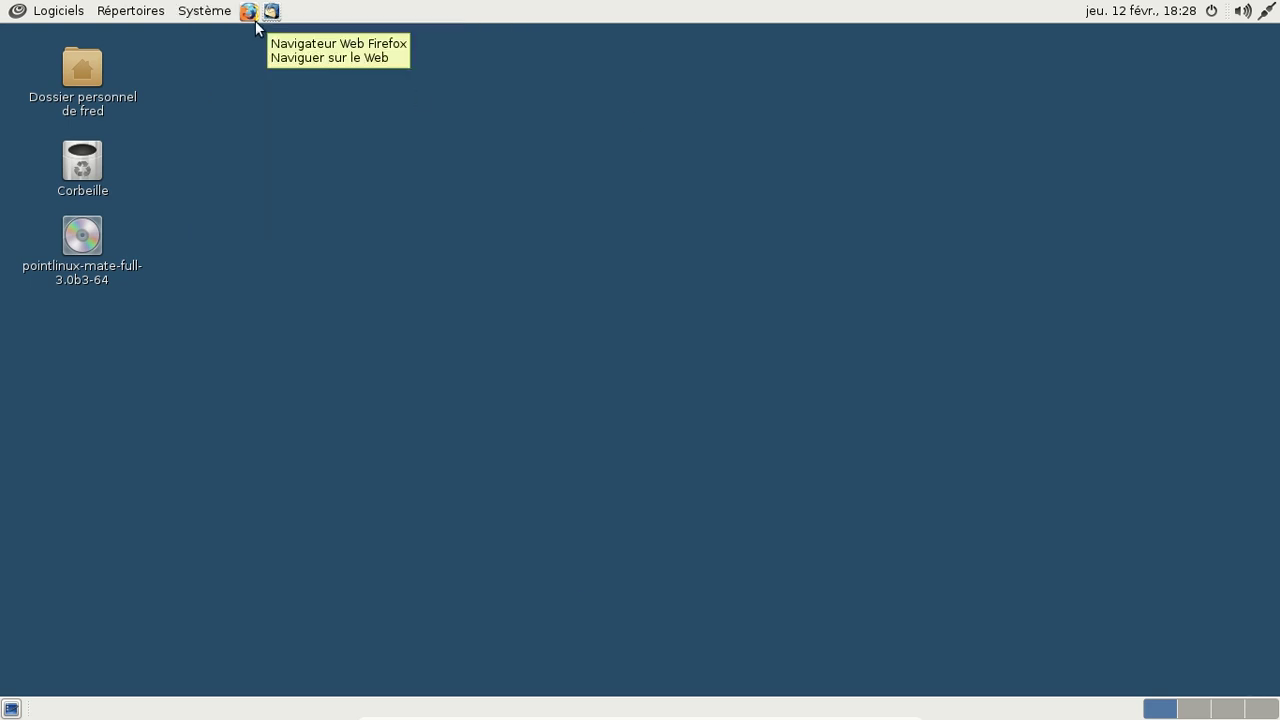
# Step: Launch Firefox and check its version in the About Firefox box
pyautogui.click(256, 23)
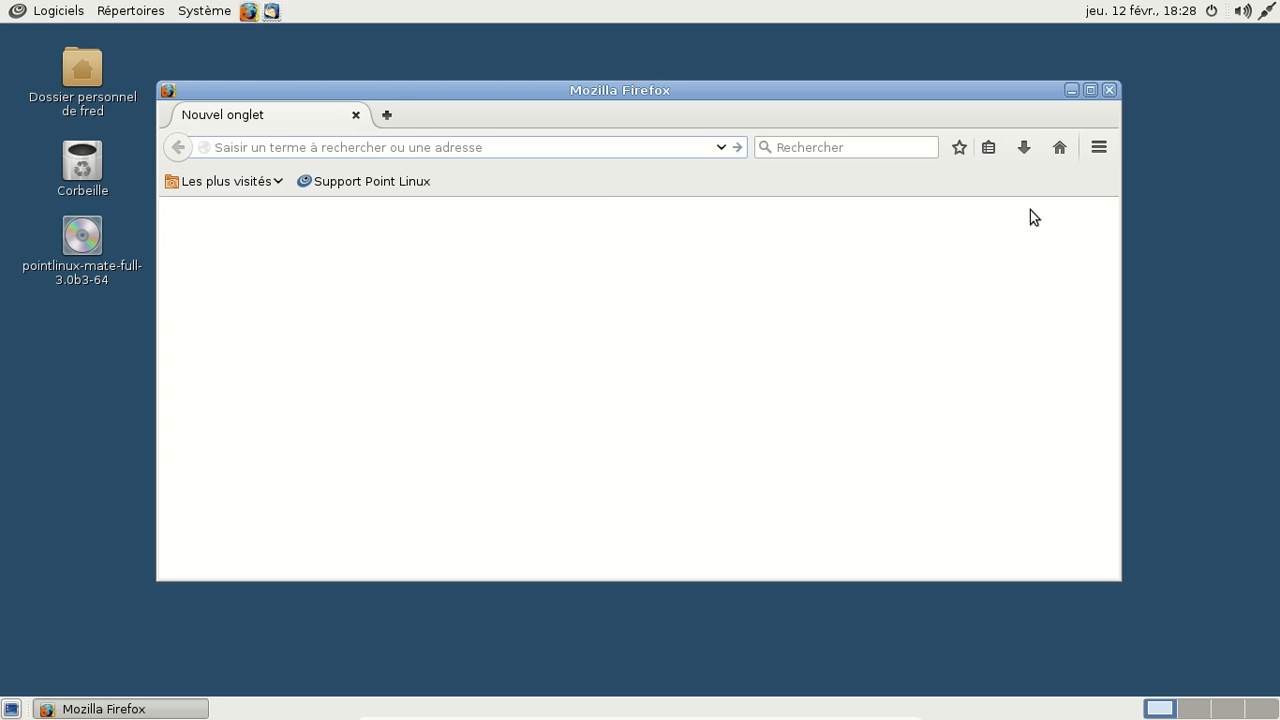
pyautogui.click(1097, 150)
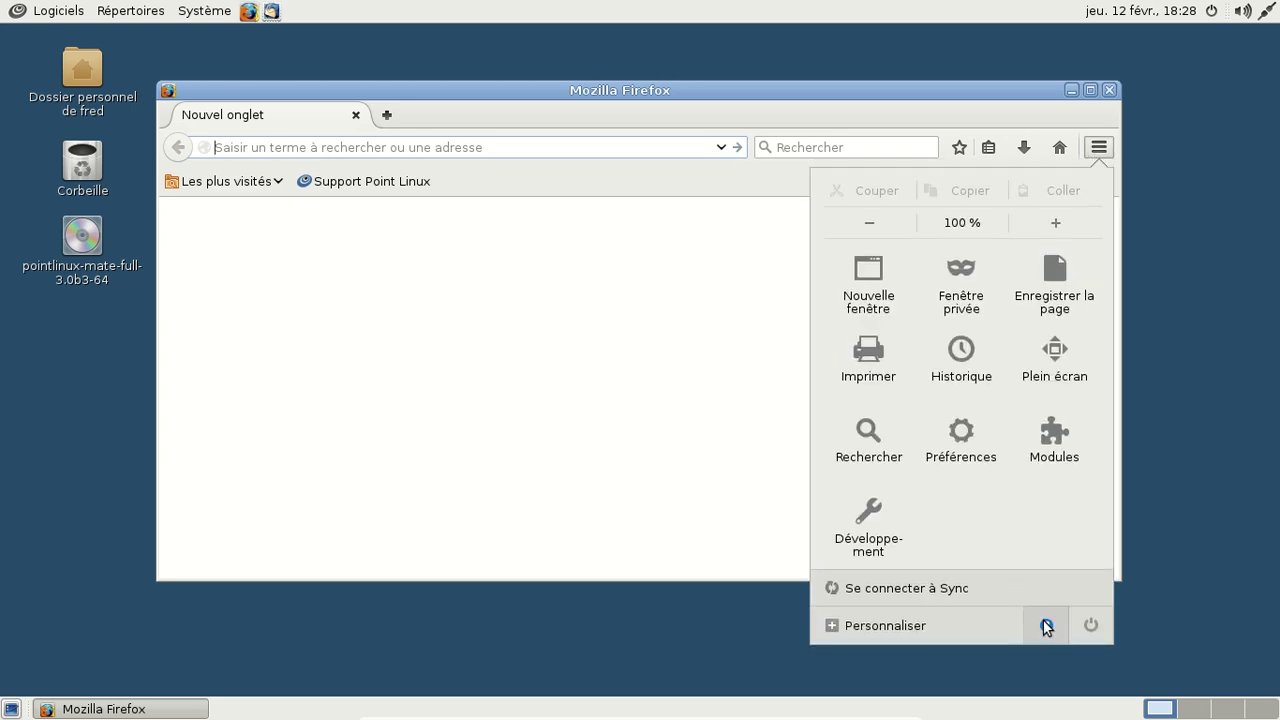
pyautogui.click(1046, 625)
pyautogui.click(963, 395)
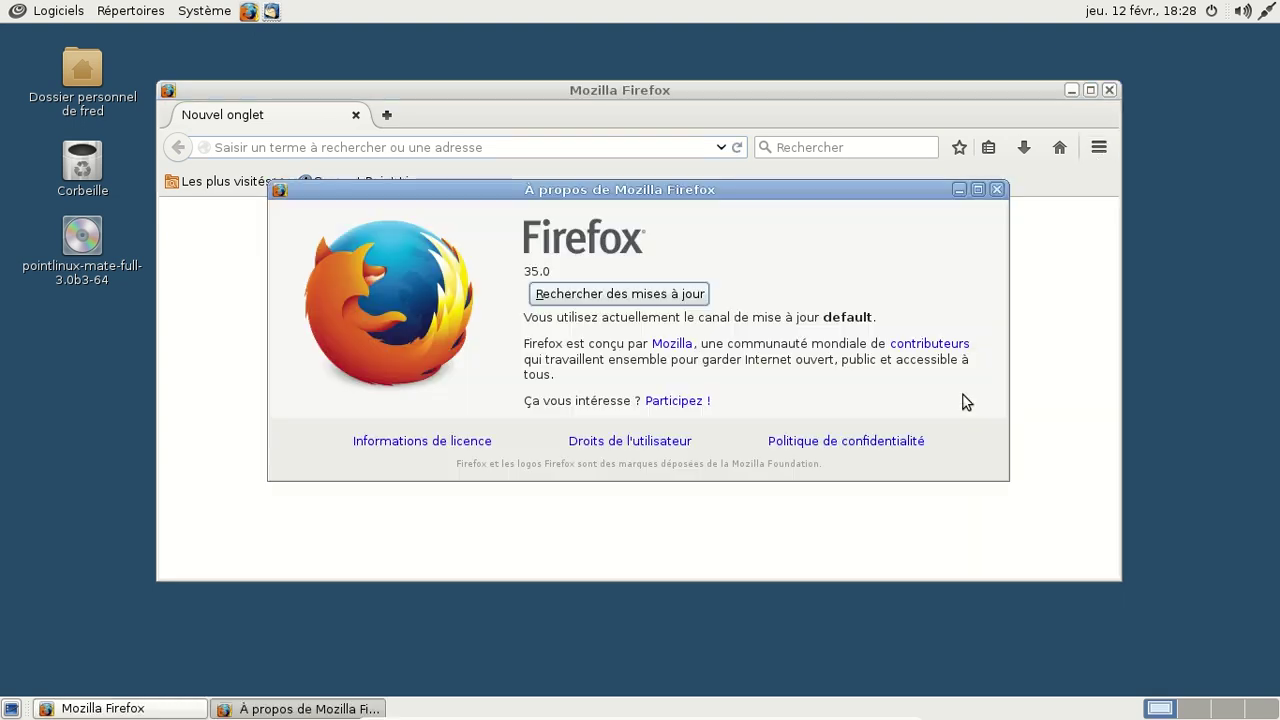
pyautogui.click(997, 190)
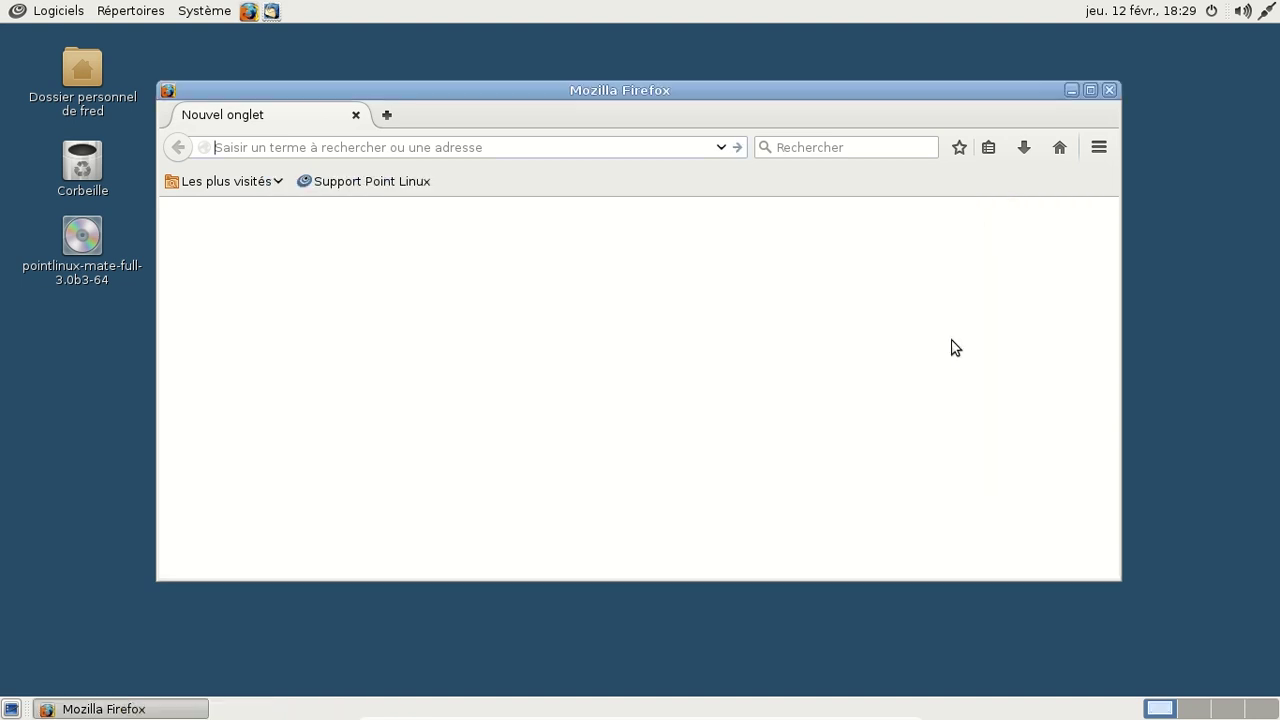
# Step: Visit the Point Linux donation page, then trim the URL to load pointlinux.org
pyautogui.click(380, 191)
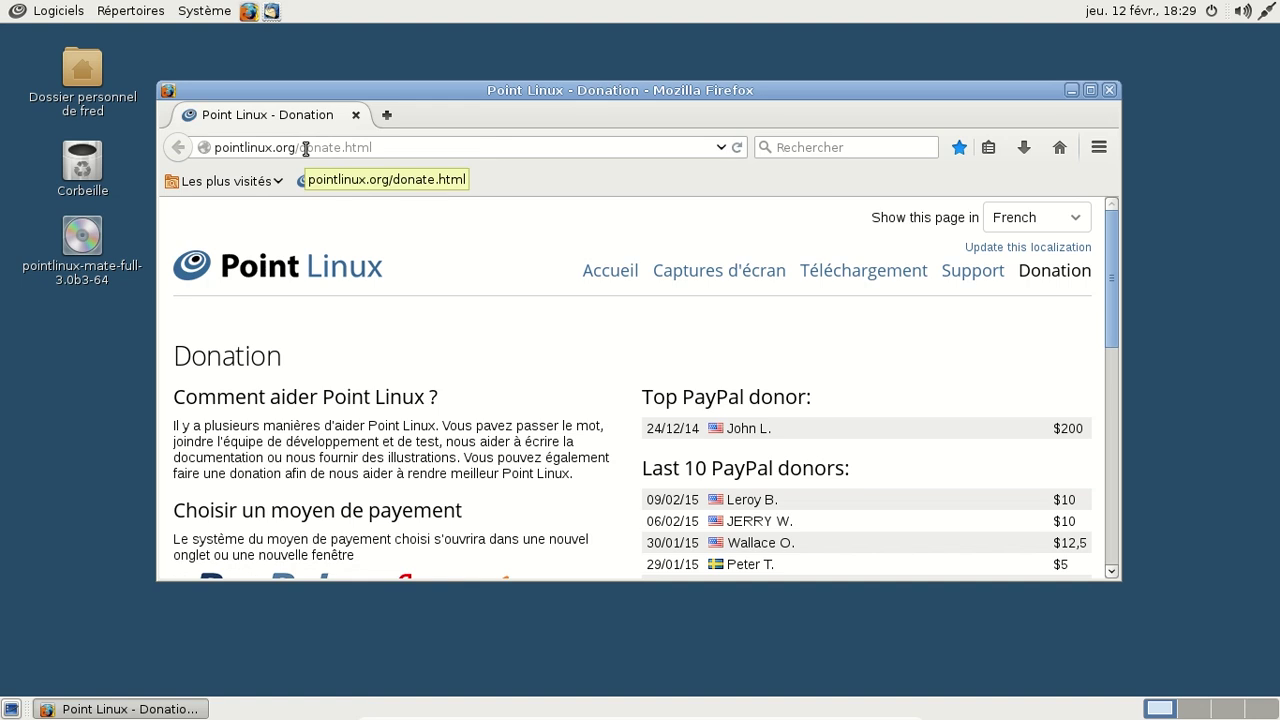
pyautogui.moveTo(302, 148); pyautogui.dragTo(434, 148)
pyautogui.press('BackSpace')
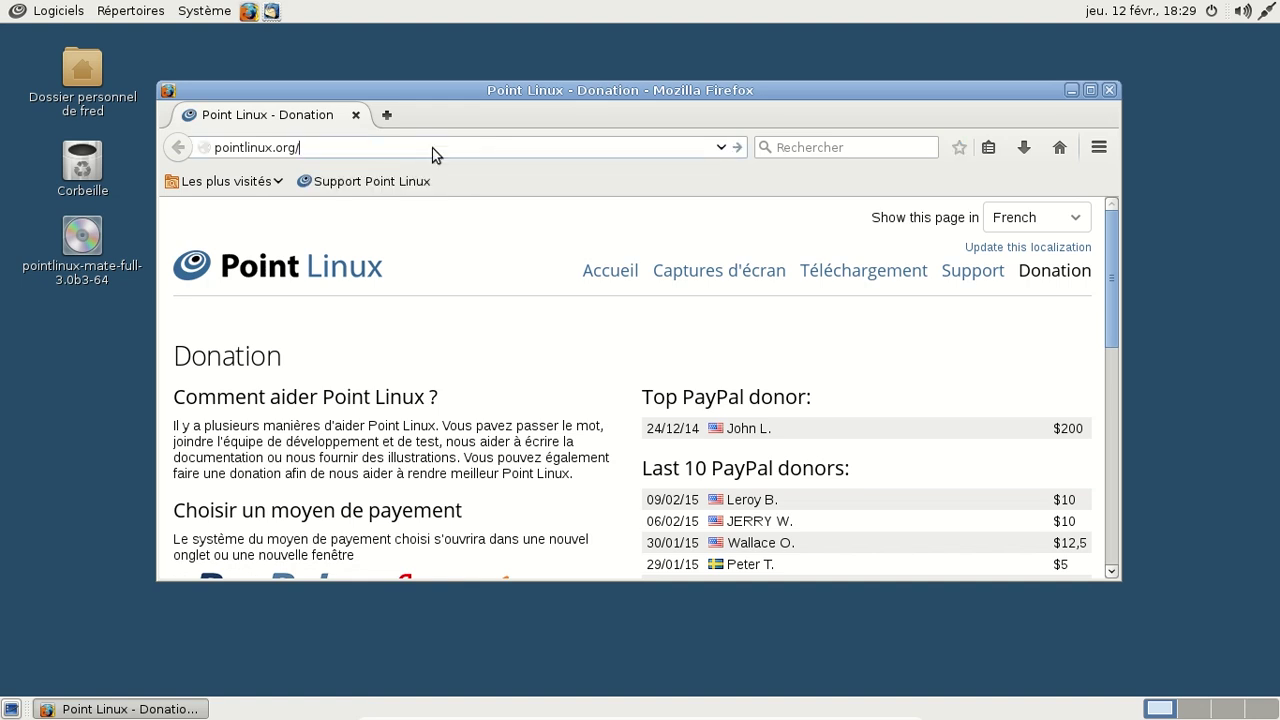
pyautogui.press('Return')
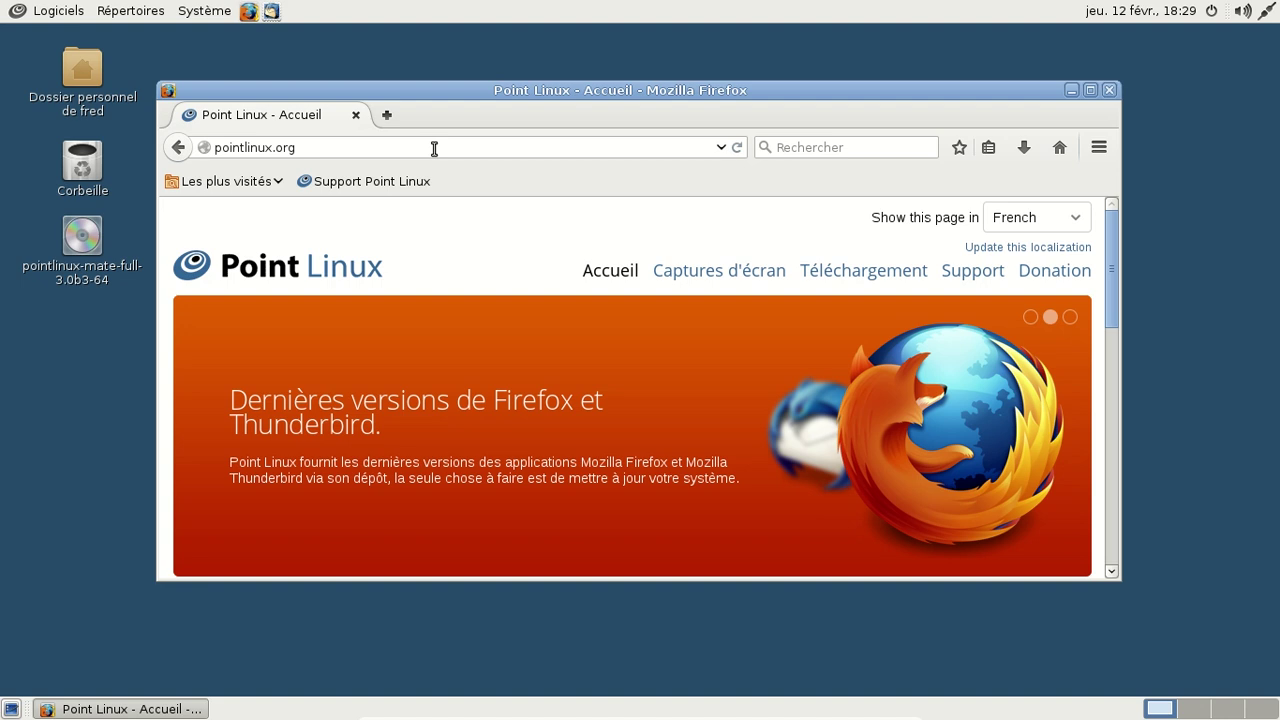
# Step: Enlarge the browser window, scroll through the Point Linux home page, and close Firefox
pyautogui.moveTo(531, 90); pyautogui.dragTo(523, 50)
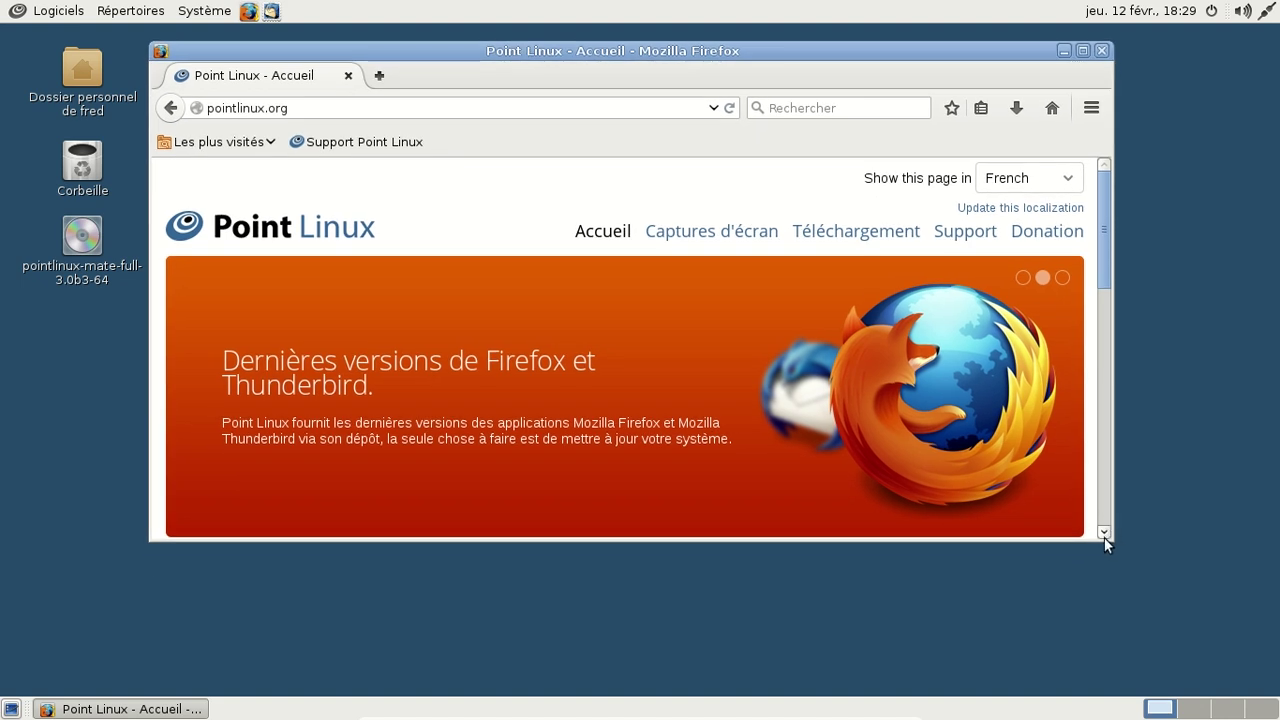
pyautogui.moveTo(1106, 541); pyautogui.dragTo(1183, 647)
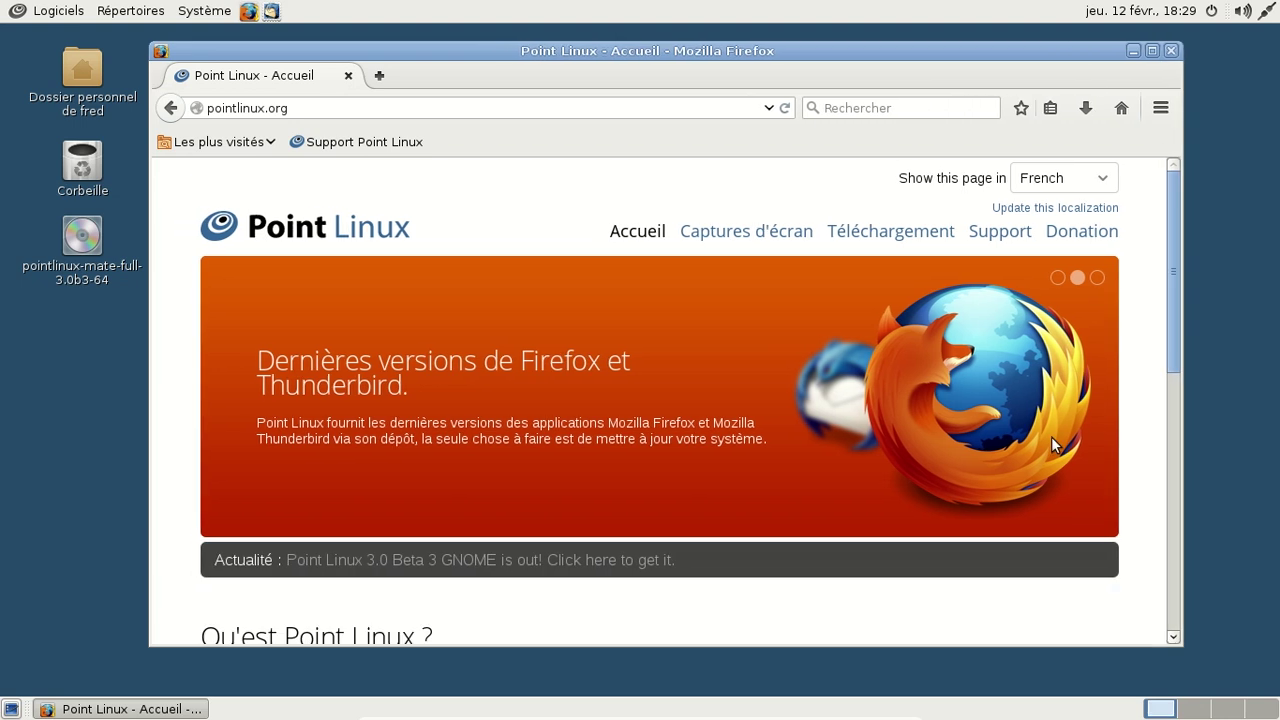
pyautogui.scroll(-5, 1052, 438)
pyautogui.scroll(2, 1052, 438)
pyautogui.scroll(-1, 1052, 438)
pyautogui.scroll(-3, 1052, 438)
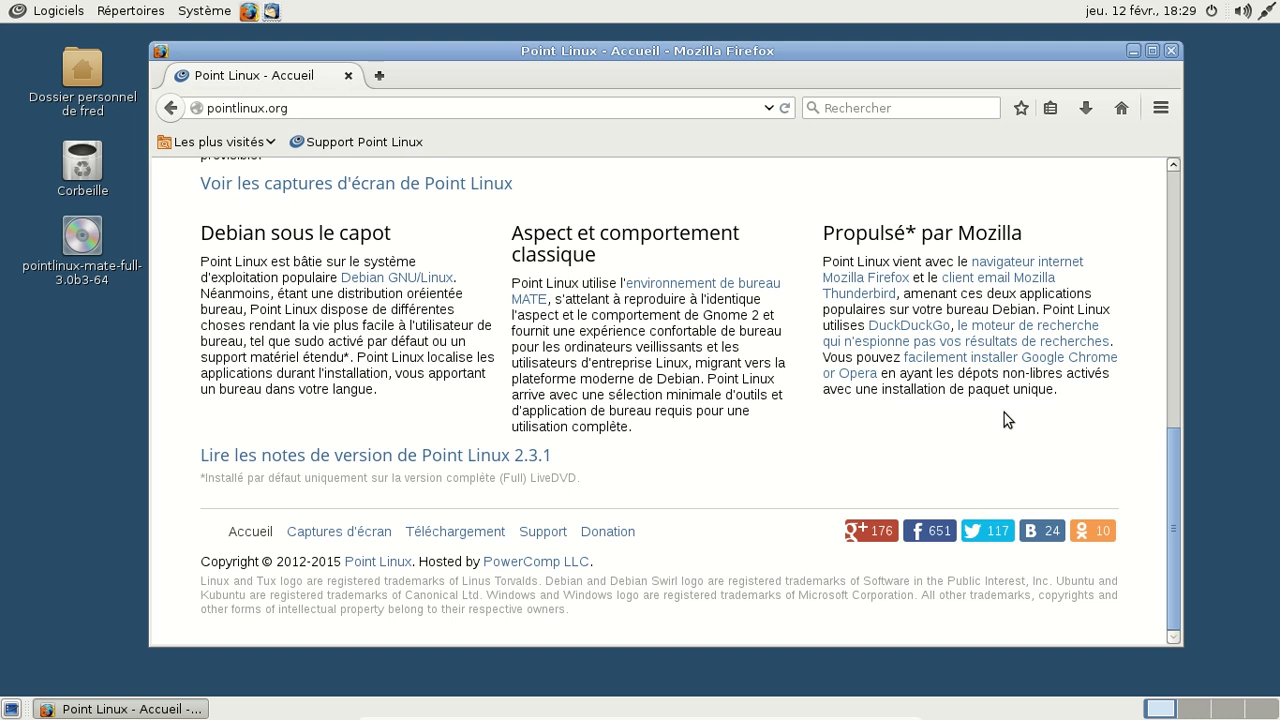
pyautogui.click(1169, 51)
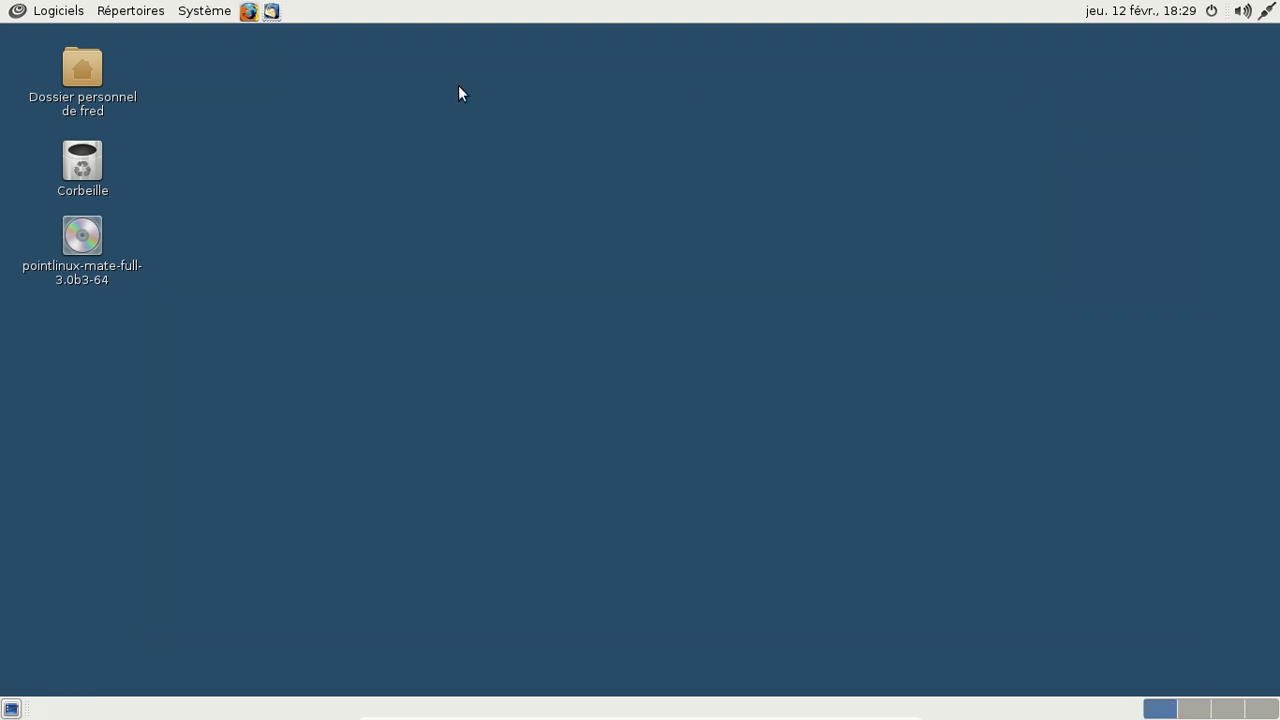
# Step: Launch Thunderbird and choose to configure the mail account later
pyautogui.click(270, 12)
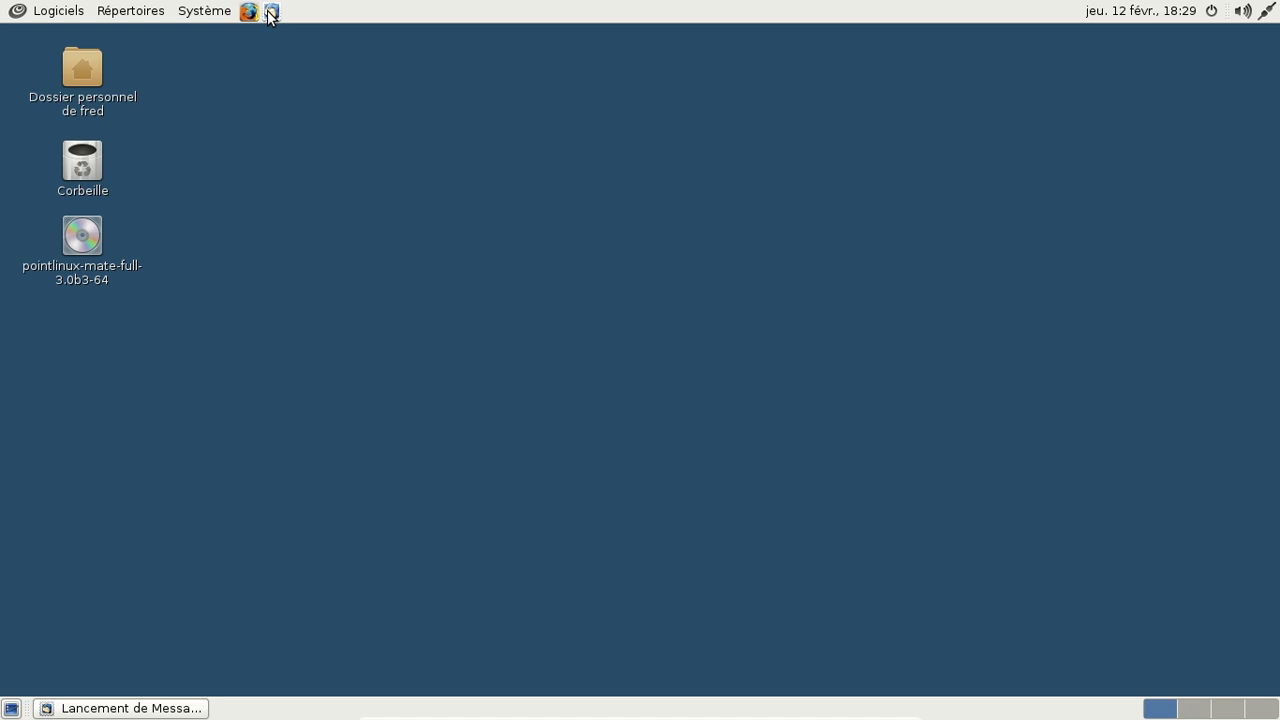
pyautogui.click(270, 12)
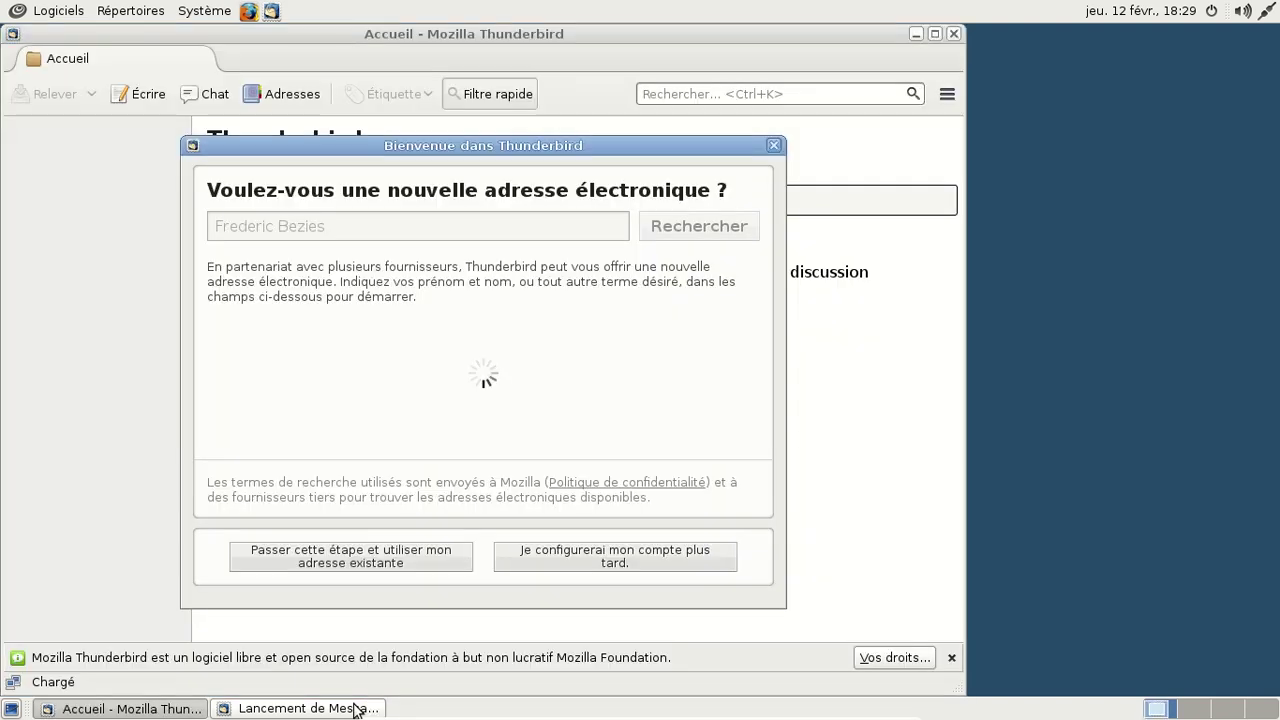
pyautogui.click(612, 557)
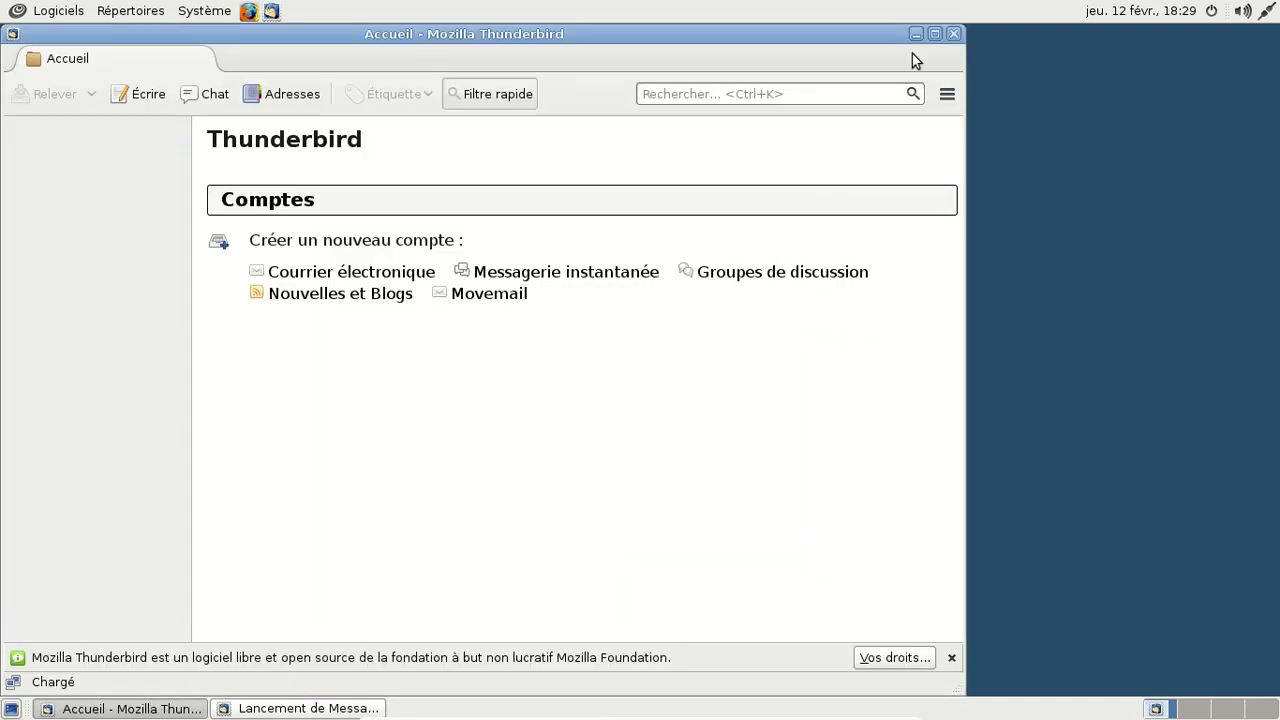
# Step: Confirm Thunderbird version 31.2.0 in its About box, then close Thunderbird
pyautogui.click(947, 93)
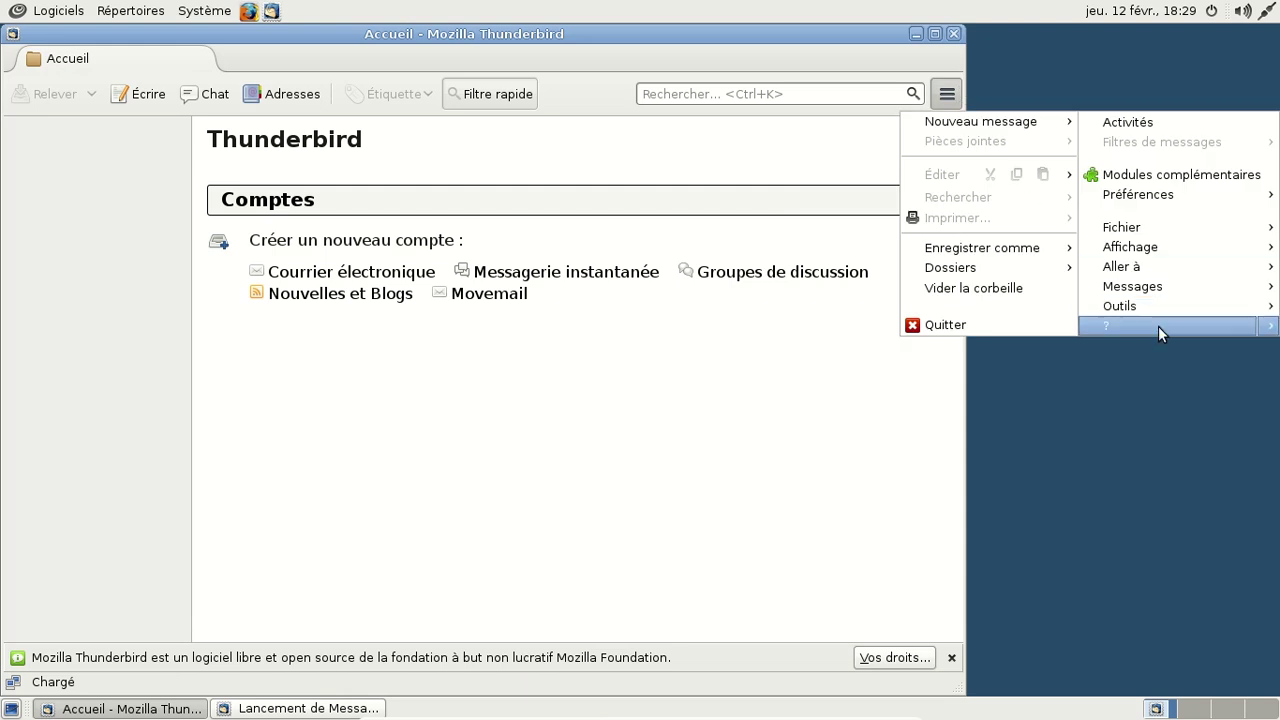
pyautogui.moveTo(1158, 326)
pyautogui.click(1075, 443)
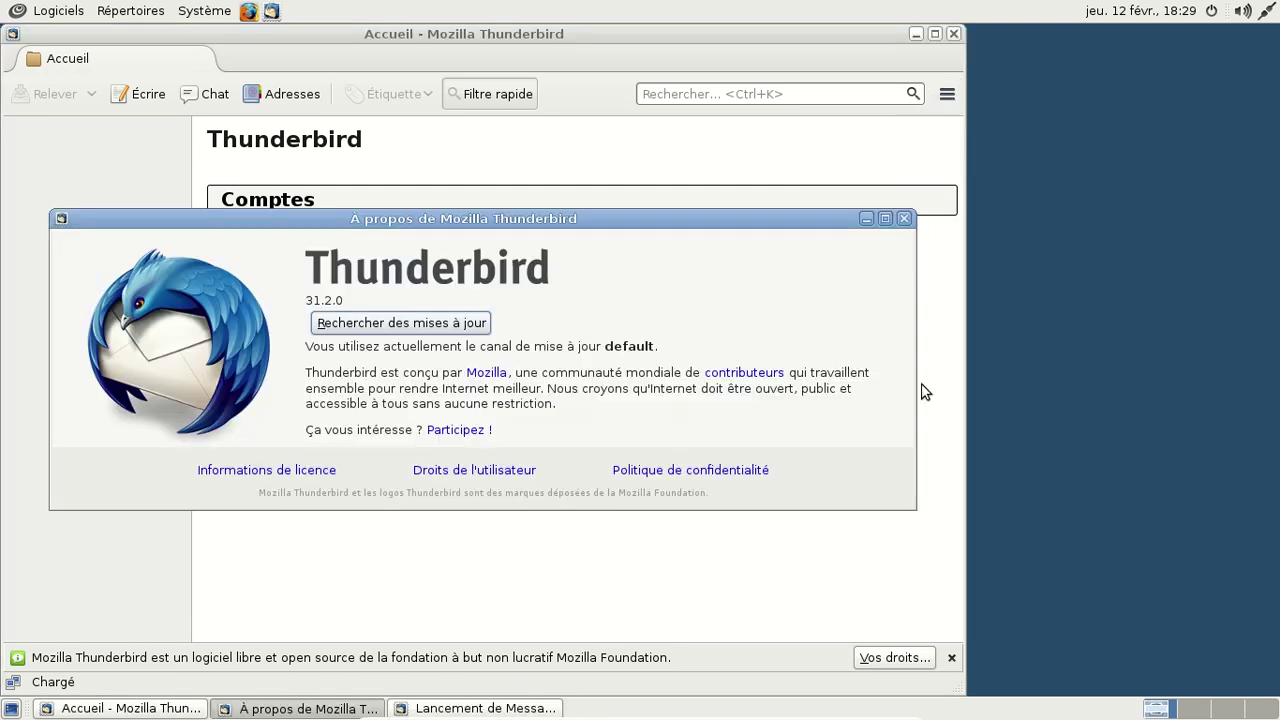
pyautogui.click(903, 219)
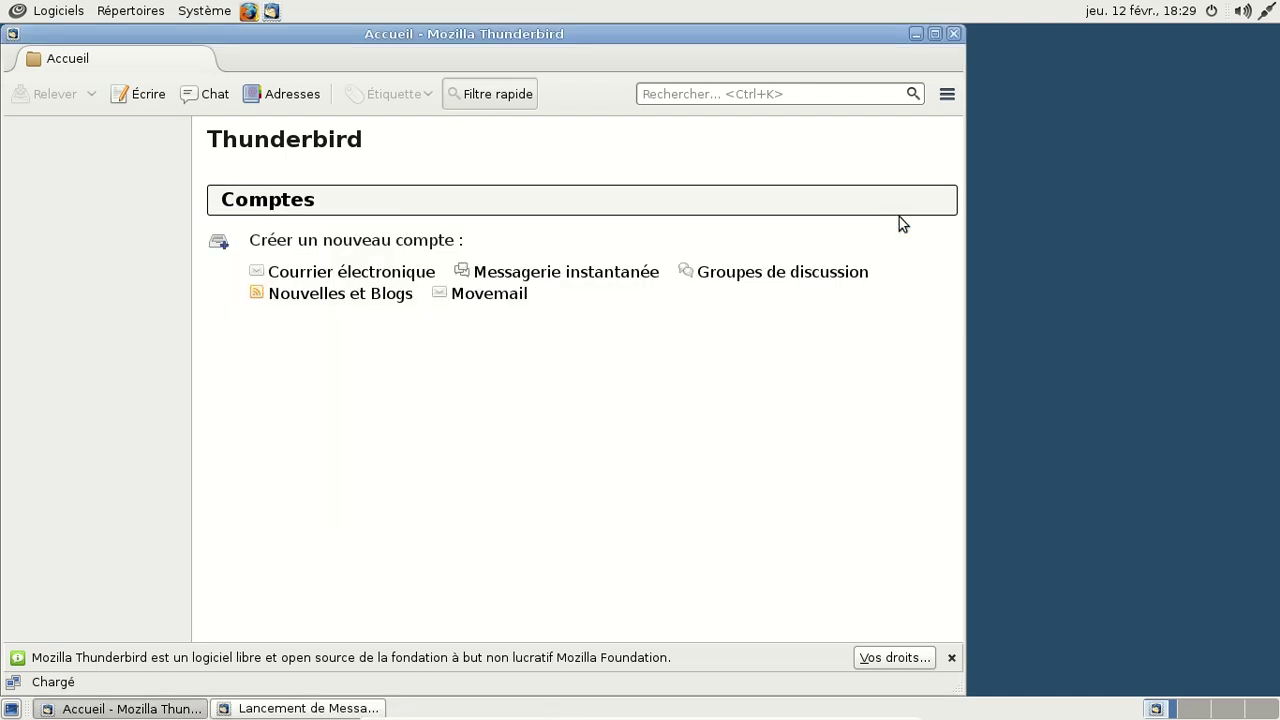
pyautogui.click(954, 34)
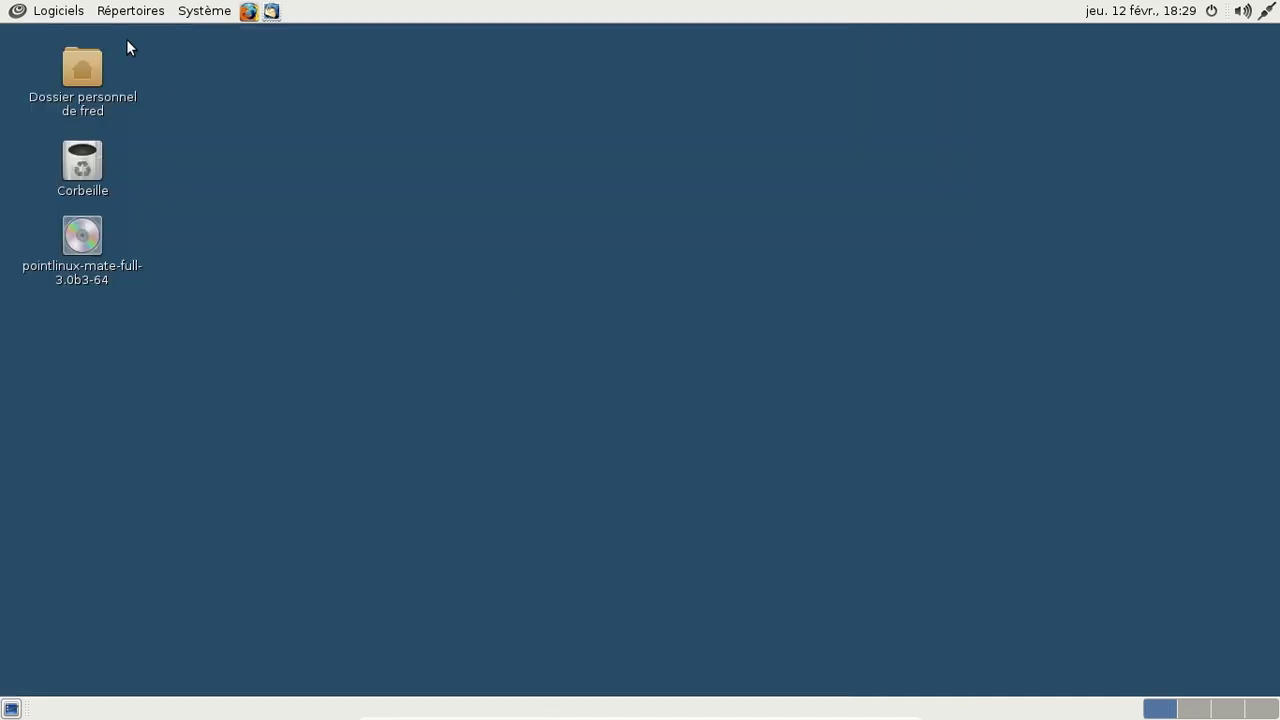
pyautogui.click(30, 21)
pyautogui.moveTo(35, 162)
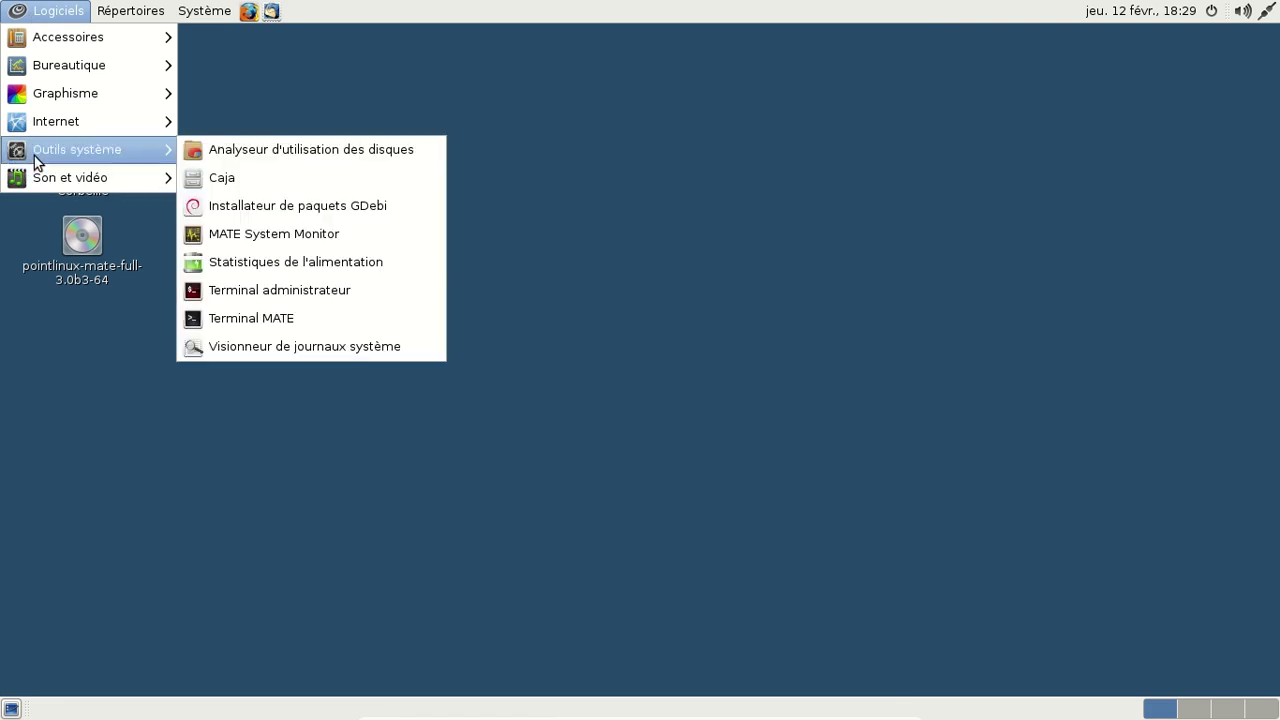
pyautogui.moveTo(183, 18)
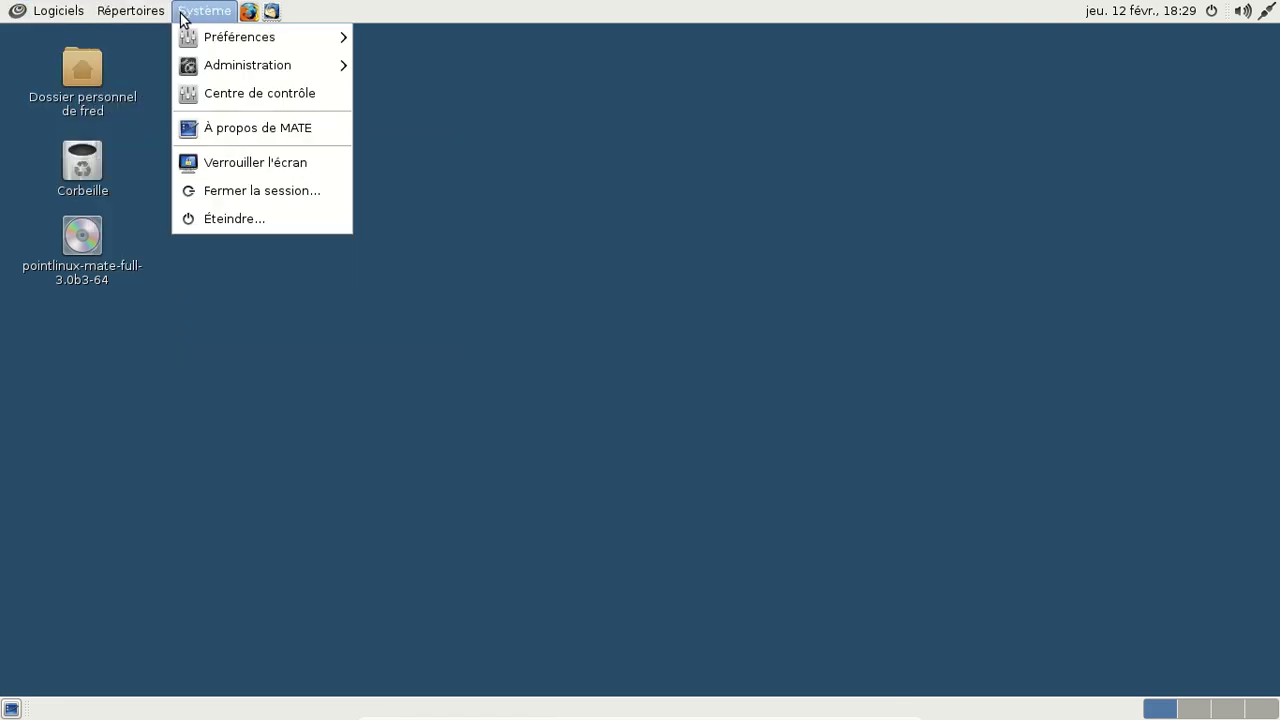
# Step: Launch Synaptic Package Manager from Administration, authenticate with the administrator password, and centre its window
pyautogui.moveTo(240, 76)
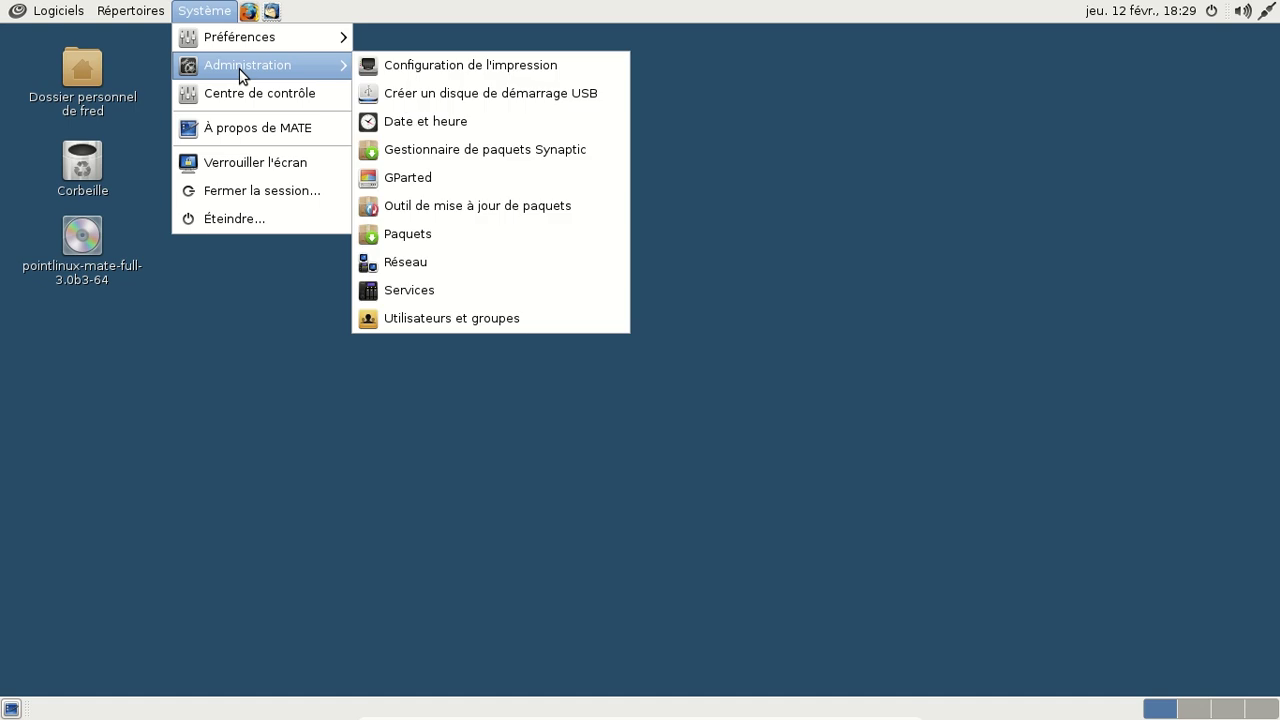
pyautogui.click(519, 168)
pyautogui.write('********')
pyautogui.press('Return')
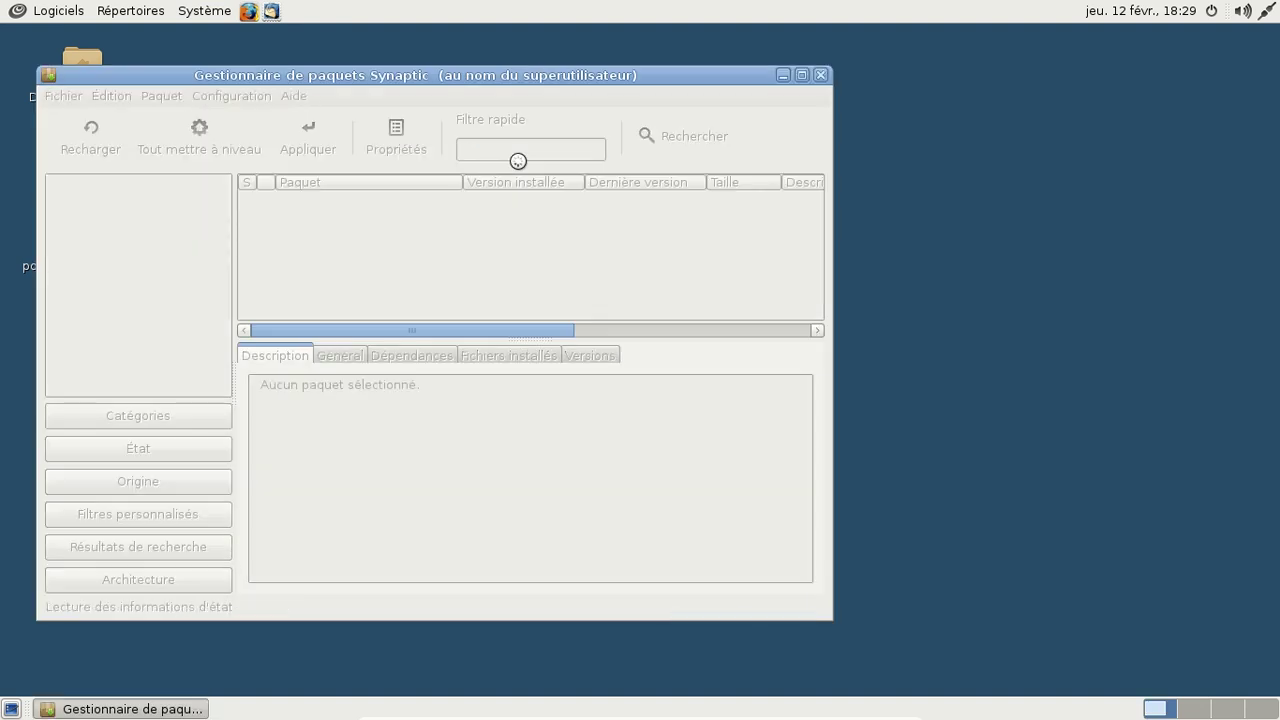
pyautogui.moveTo(503, 78); pyautogui.dragTo(756, 67)
# Step: Uncheck the linux.dropbox.com/debian source in the enlarged Configuration > Dépôts dialog
pyautogui.click(472, 84)
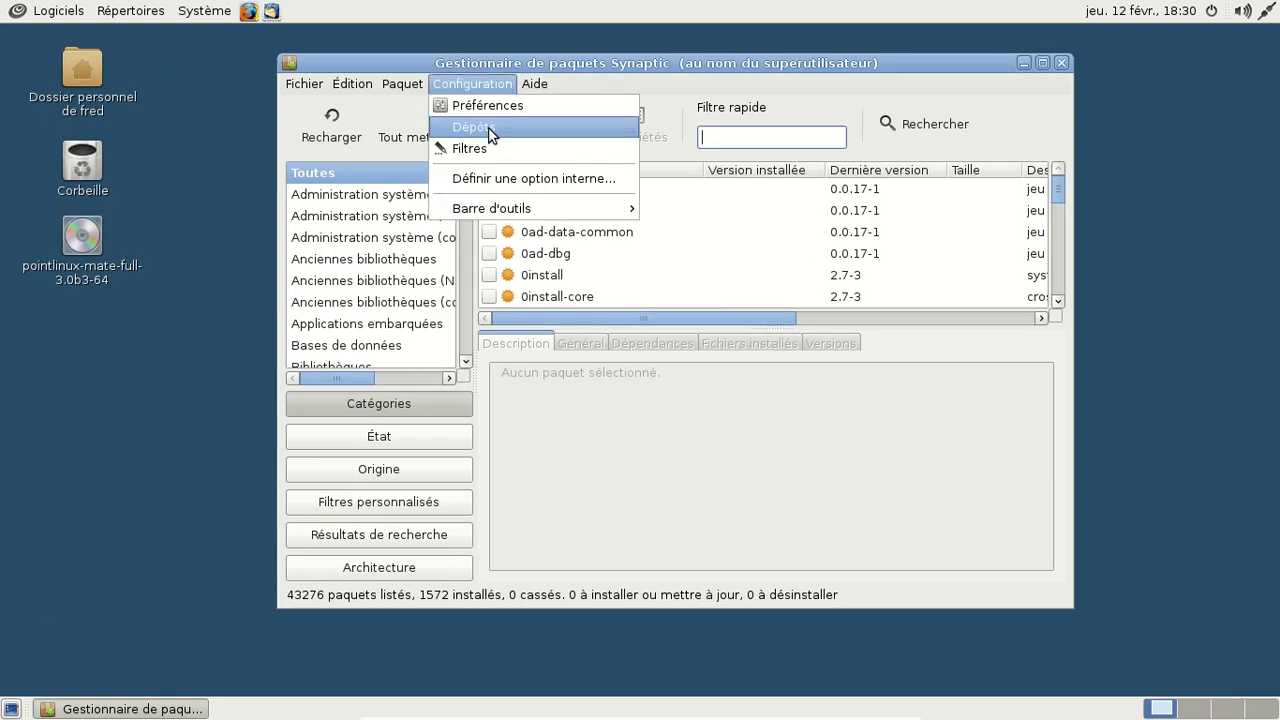
pyautogui.click(480, 126)
pyautogui.moveTo(972, 551); pyautogui.dragTo(1180, 662)
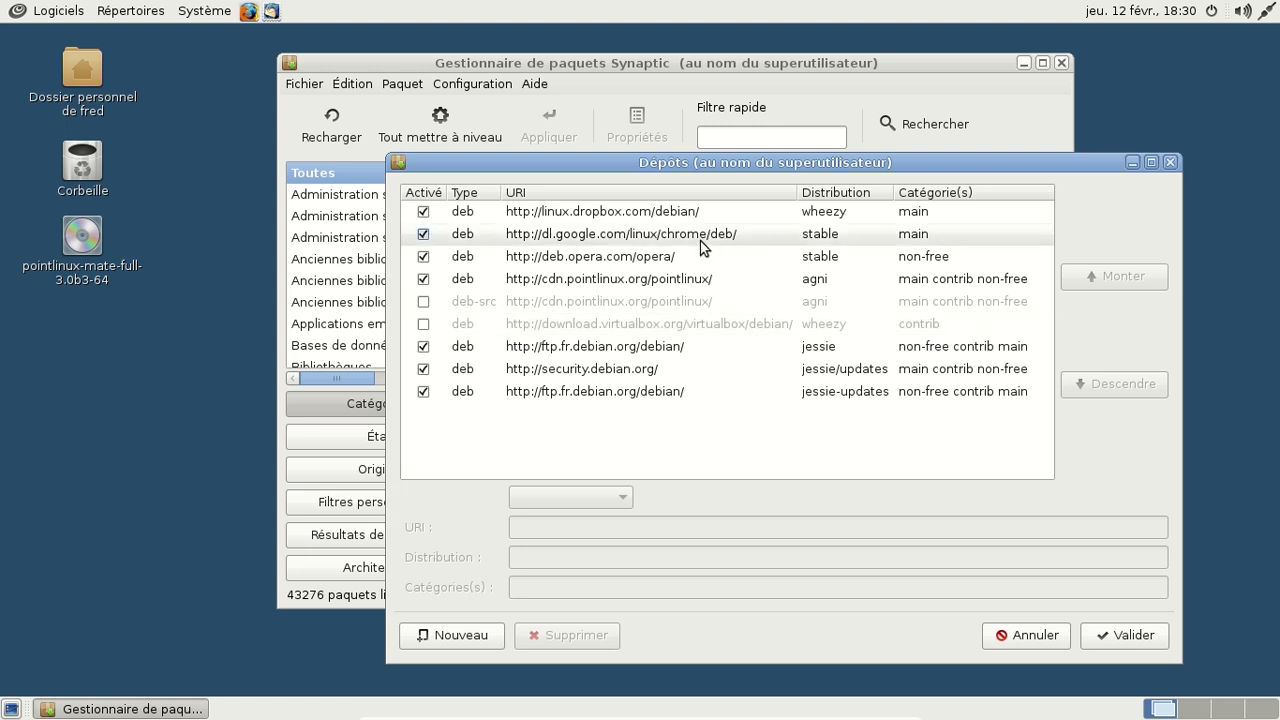
pyautogui.click(423, 214)
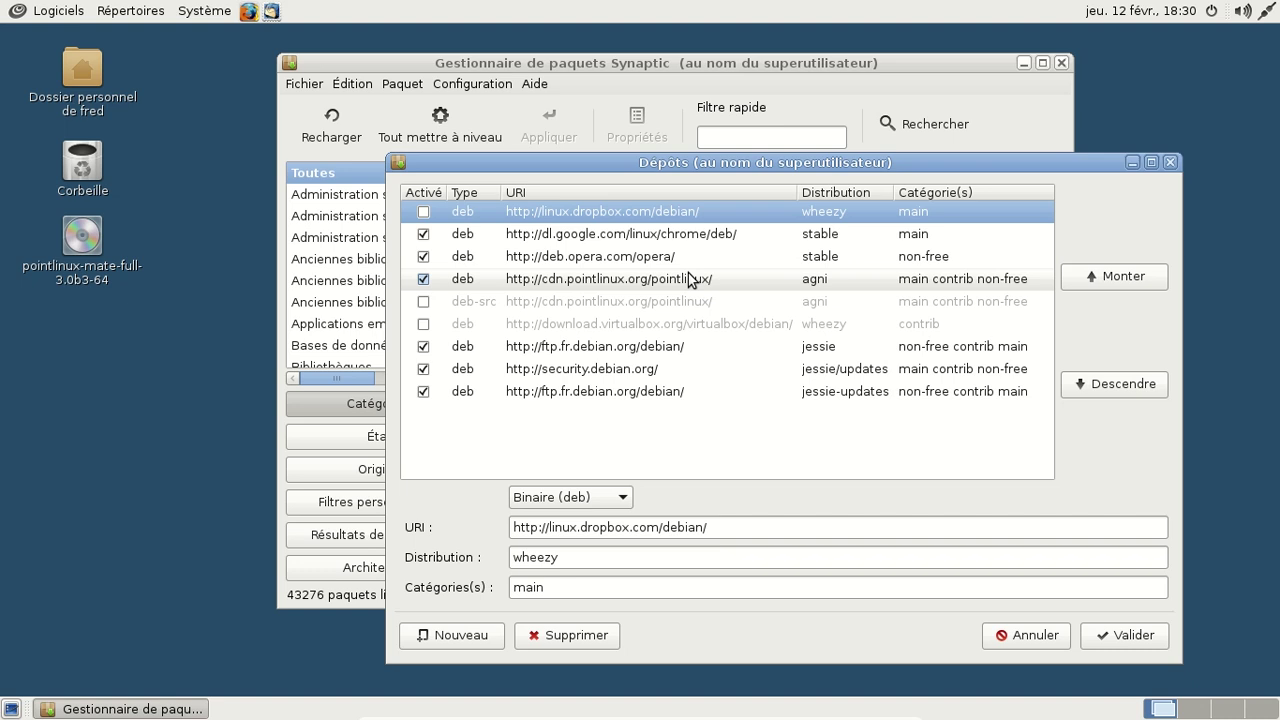
# Step: Filter for 'firefox' and view its General details (35.0~pointlinux+agni1, 90,1 MB), then close Synaptic
pyautogui.click(1169, 162)
pyautogui.write('firefox')
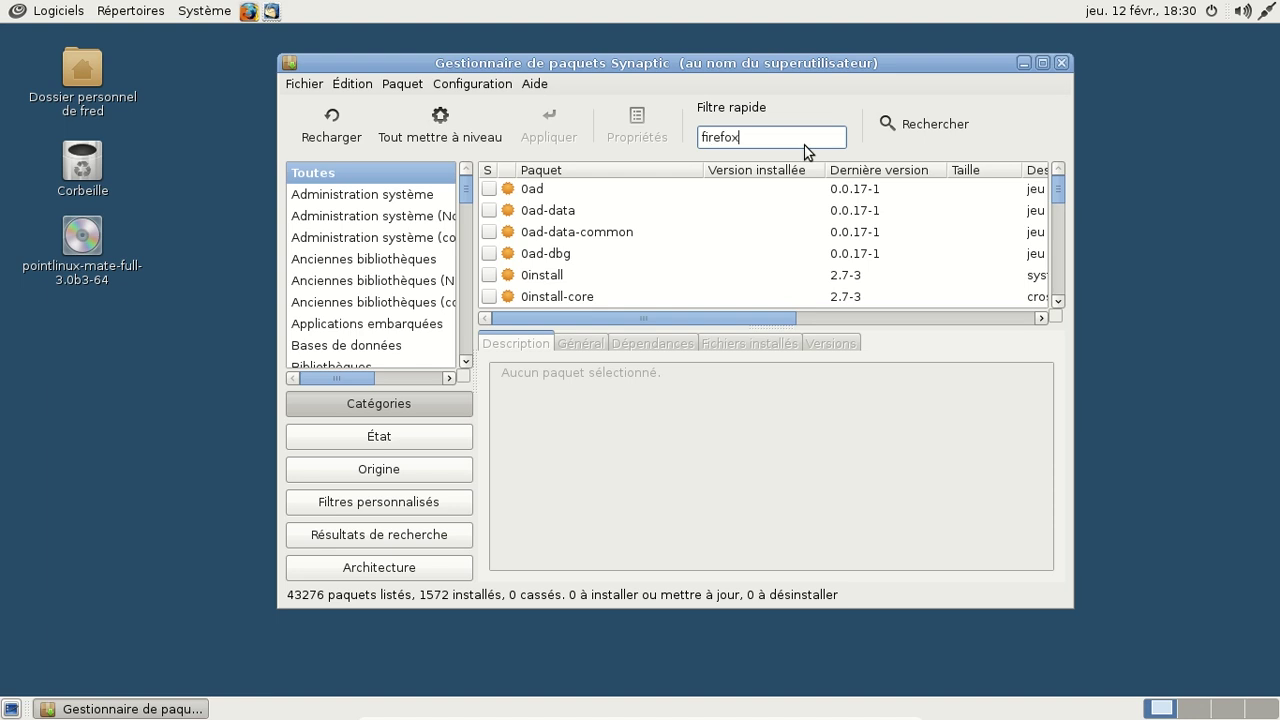
pyautogui.click(665, 186)
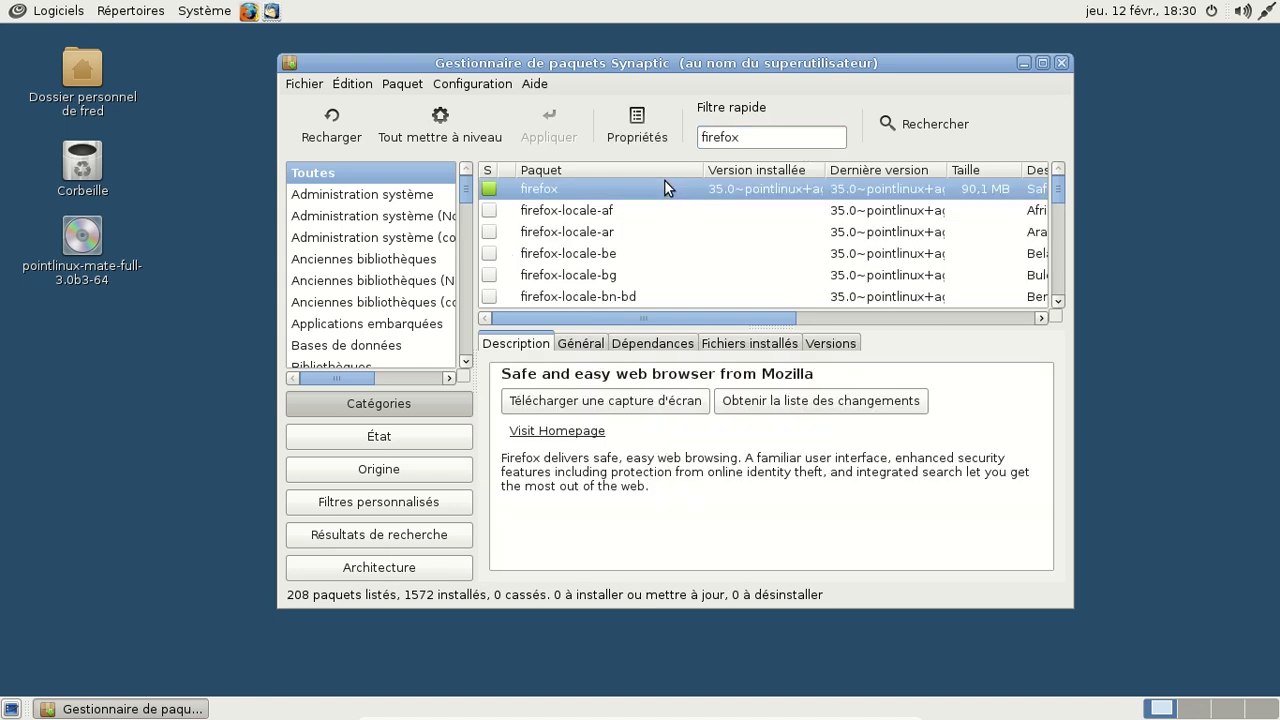
pyautogui.click(597, 346)
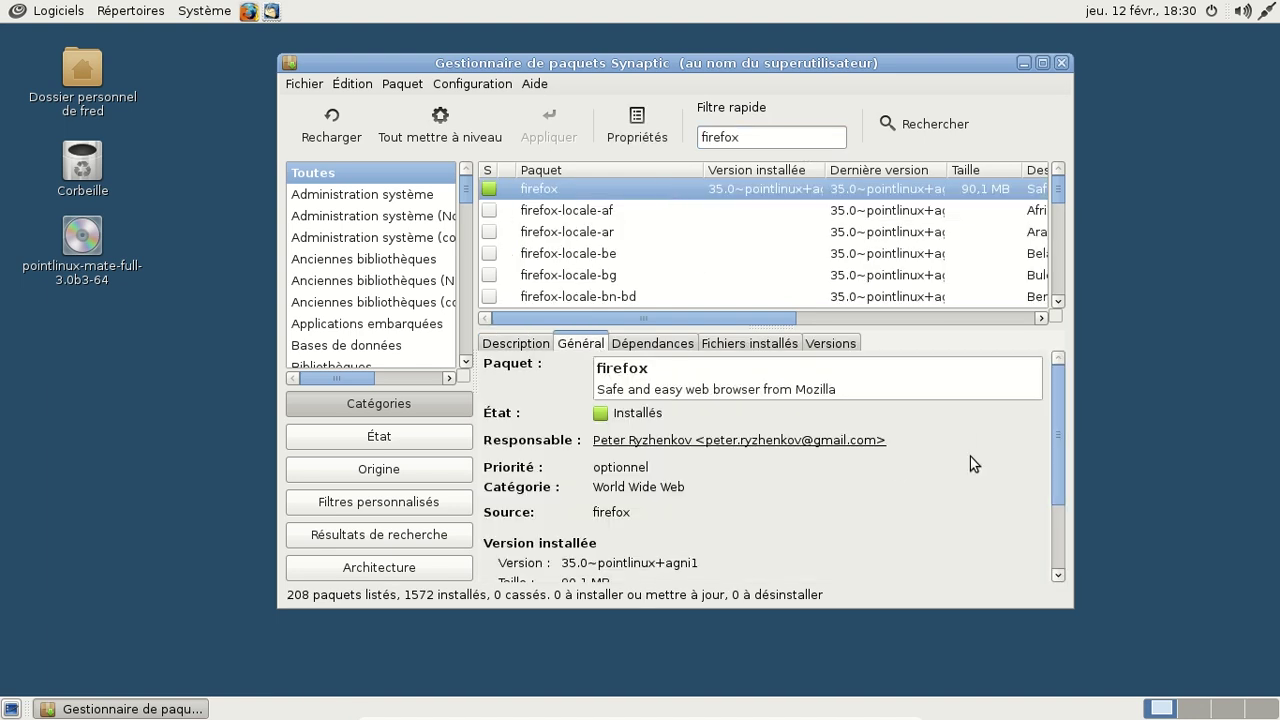
pyautogui.scroll(-1, 969, 428)
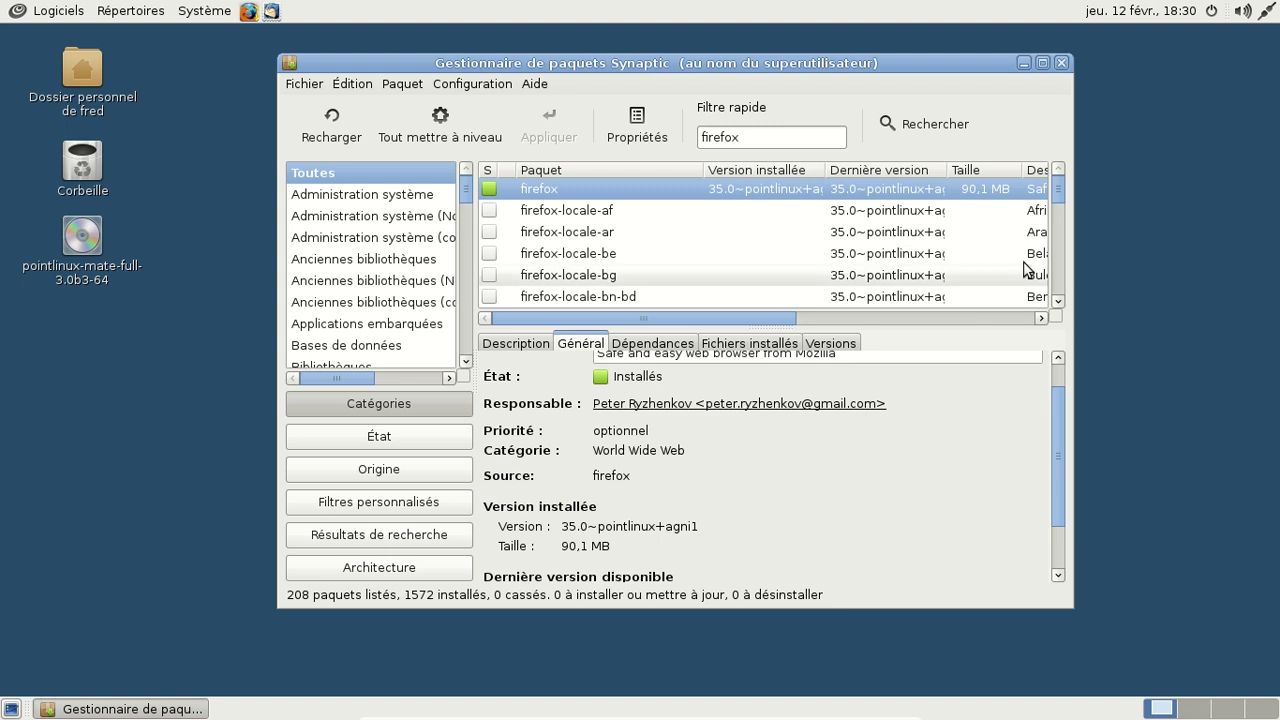
pyautogui.click(1062, 63)
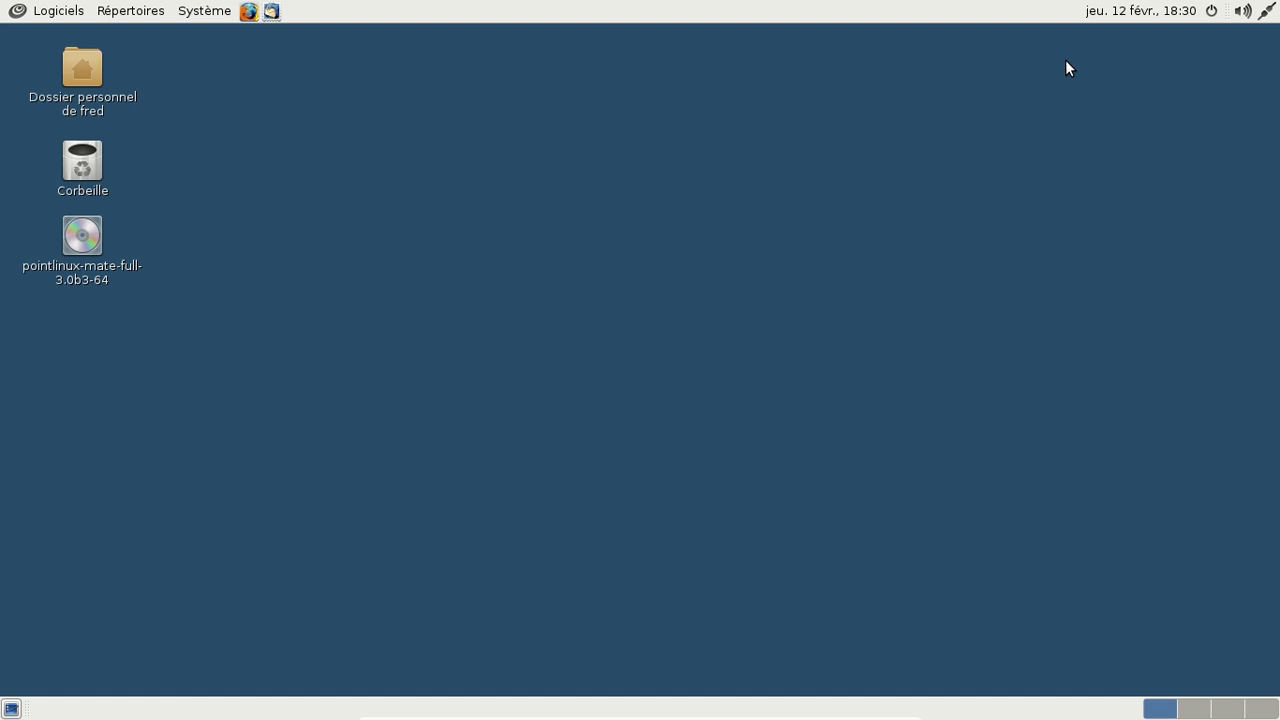
# Step: Open the system menu, then dismiss it to leave the Point Linux desktop clear
pyautogui.click(228, 12)
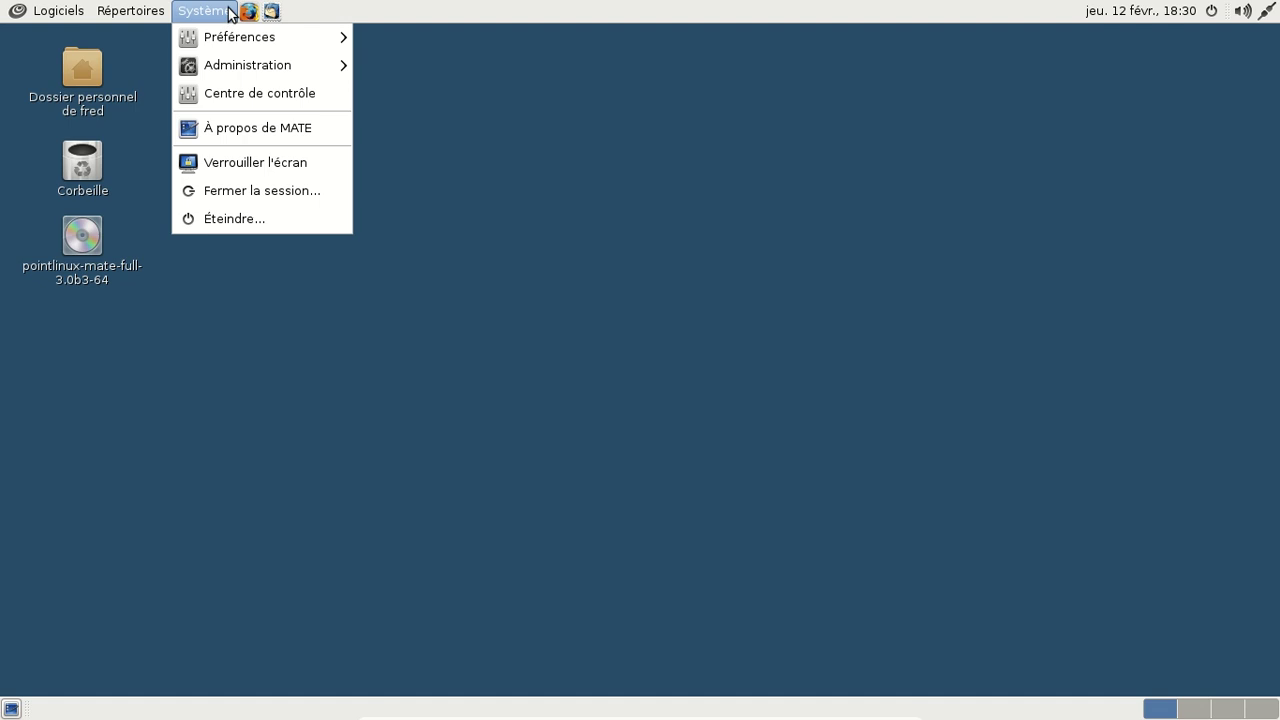
pyautogui.moveTo(232, 28)
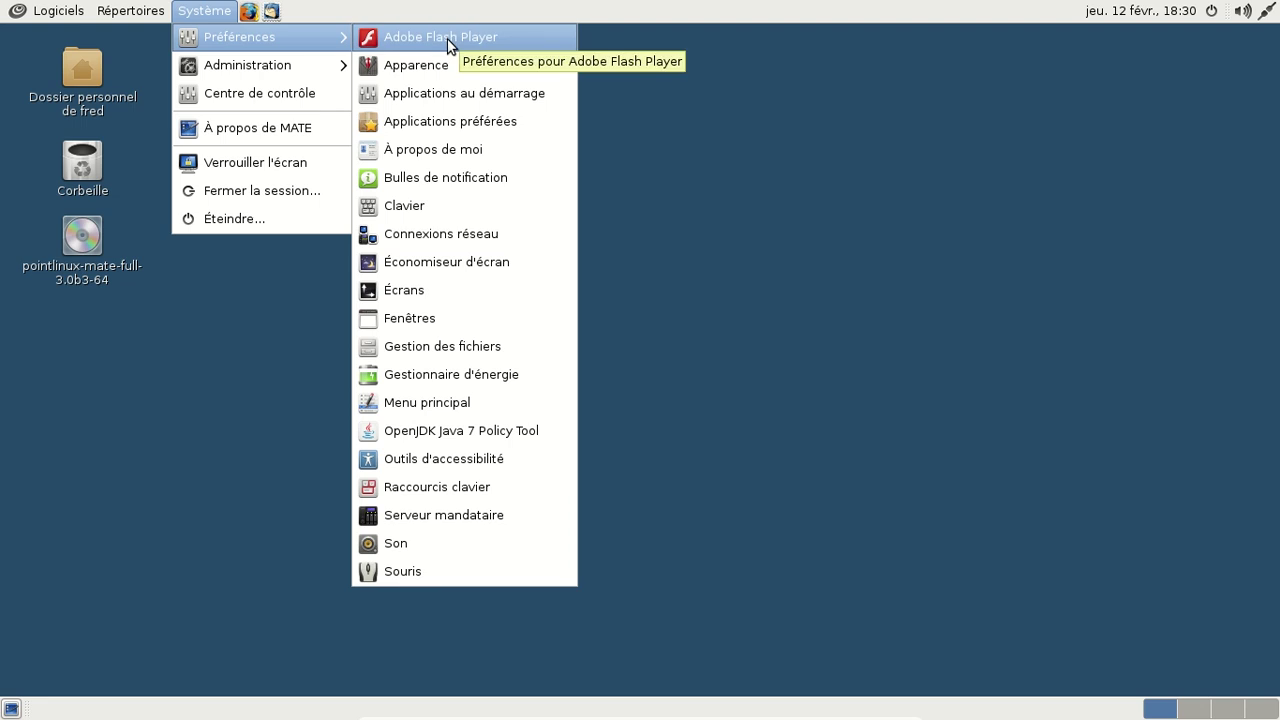
pyautogui.click(776, 218)
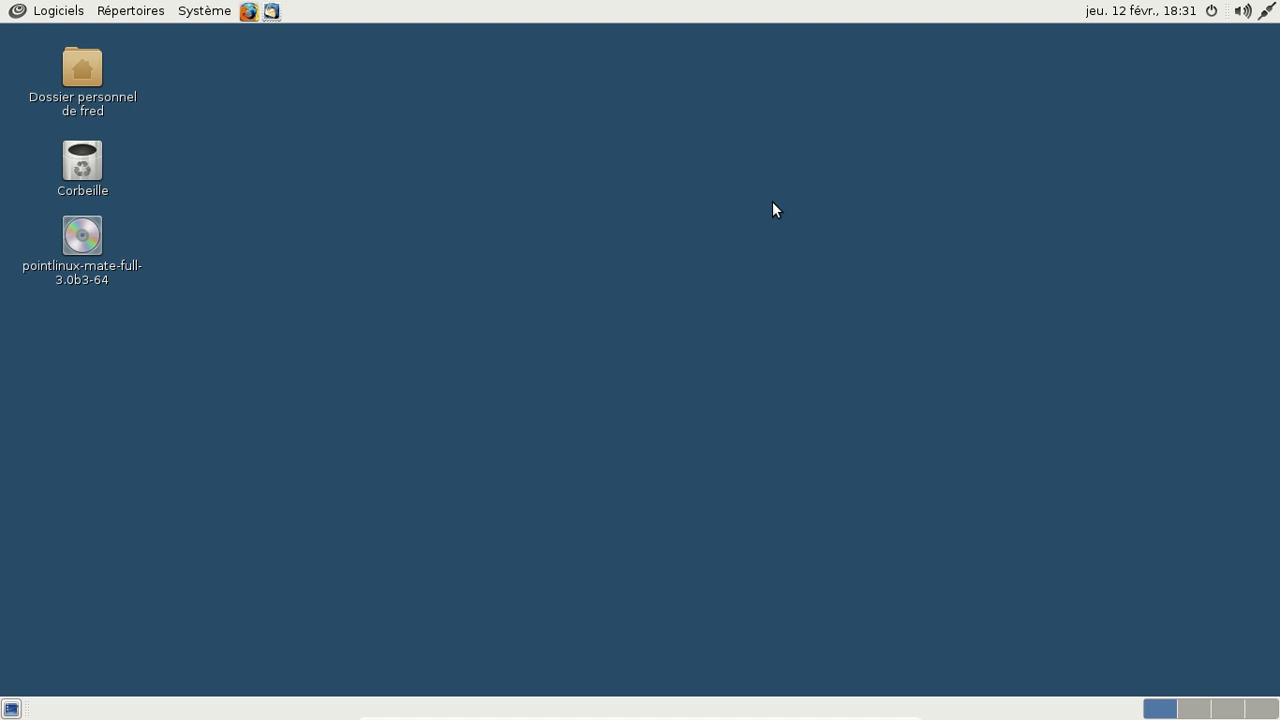
# Step: Shut down the Point Linux VM and boot the Debian GNU-Linux VM from the default GRUB entry
pyautogui.click(1211, 12)
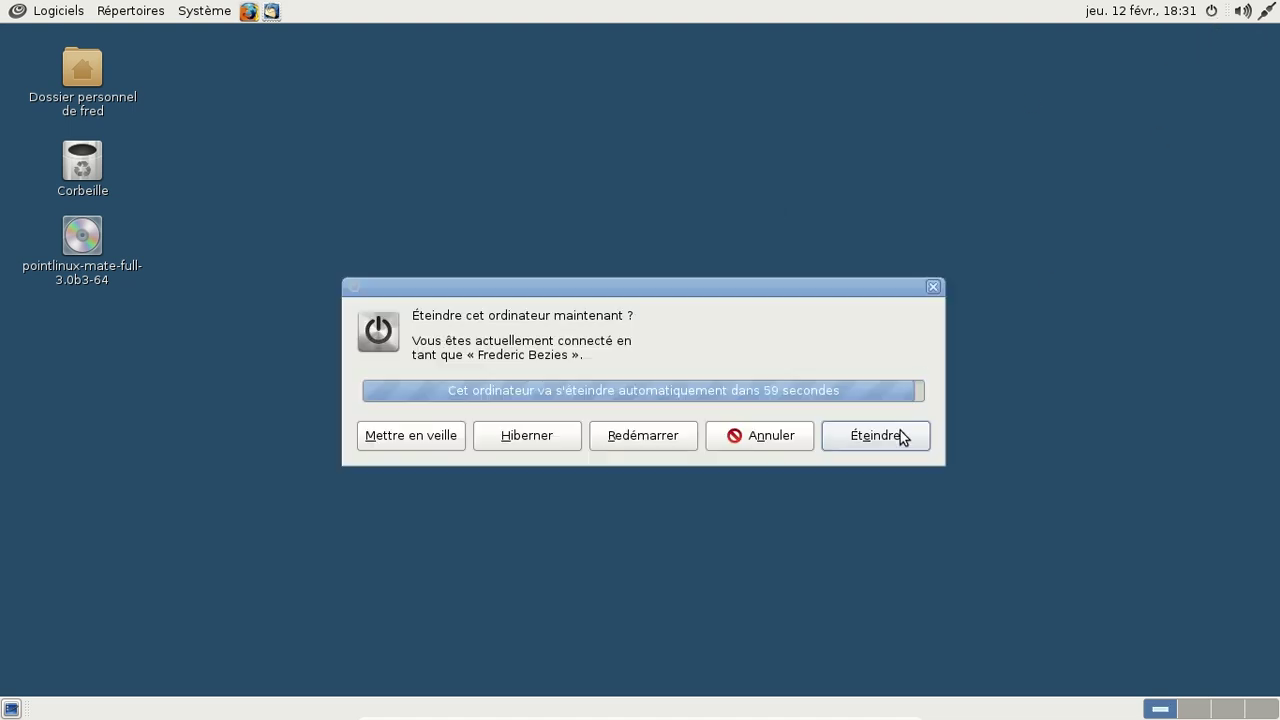
pyautogui.click(895, 435)
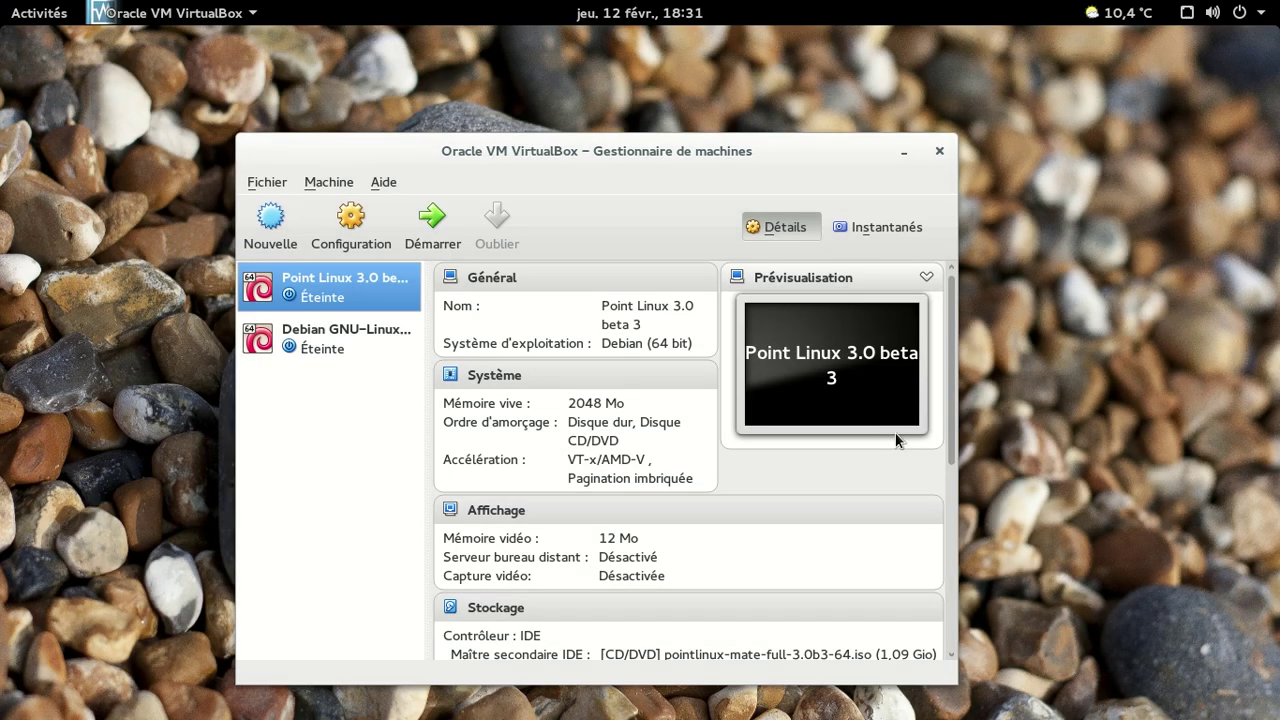
pyautogui.press('Down')
pyautogui.press('Return')
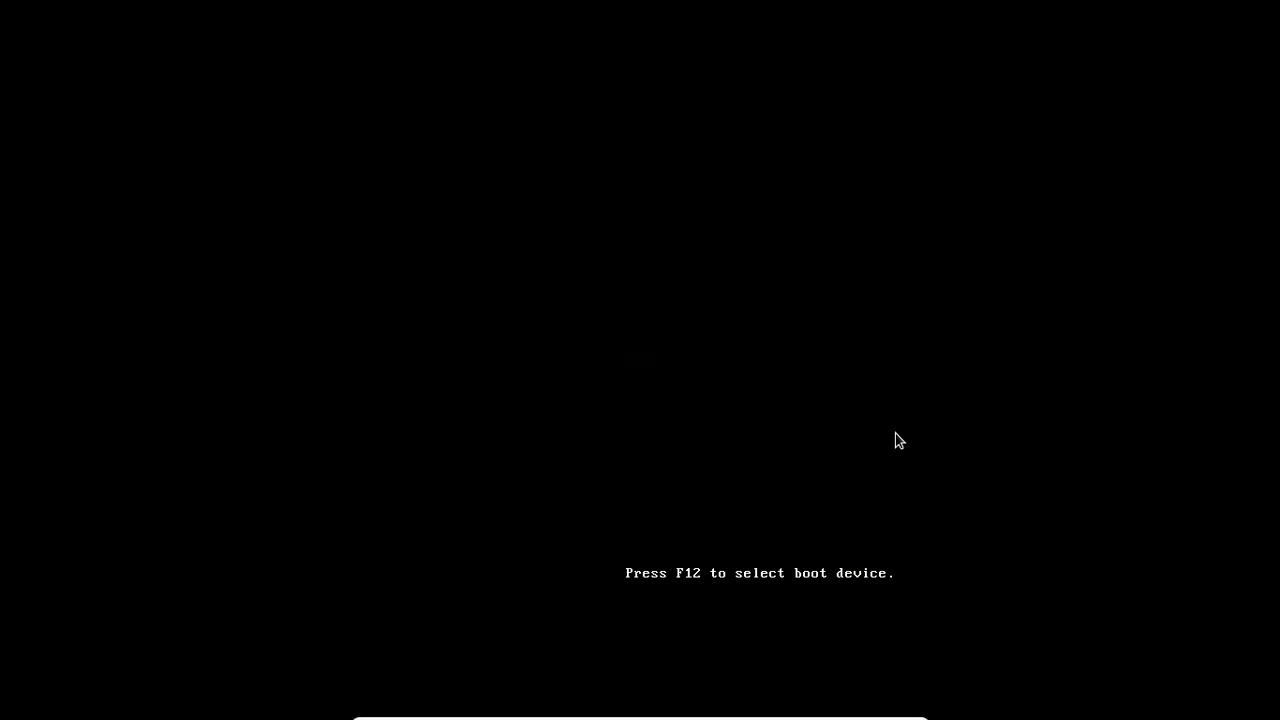
pyautogui.press('Return')
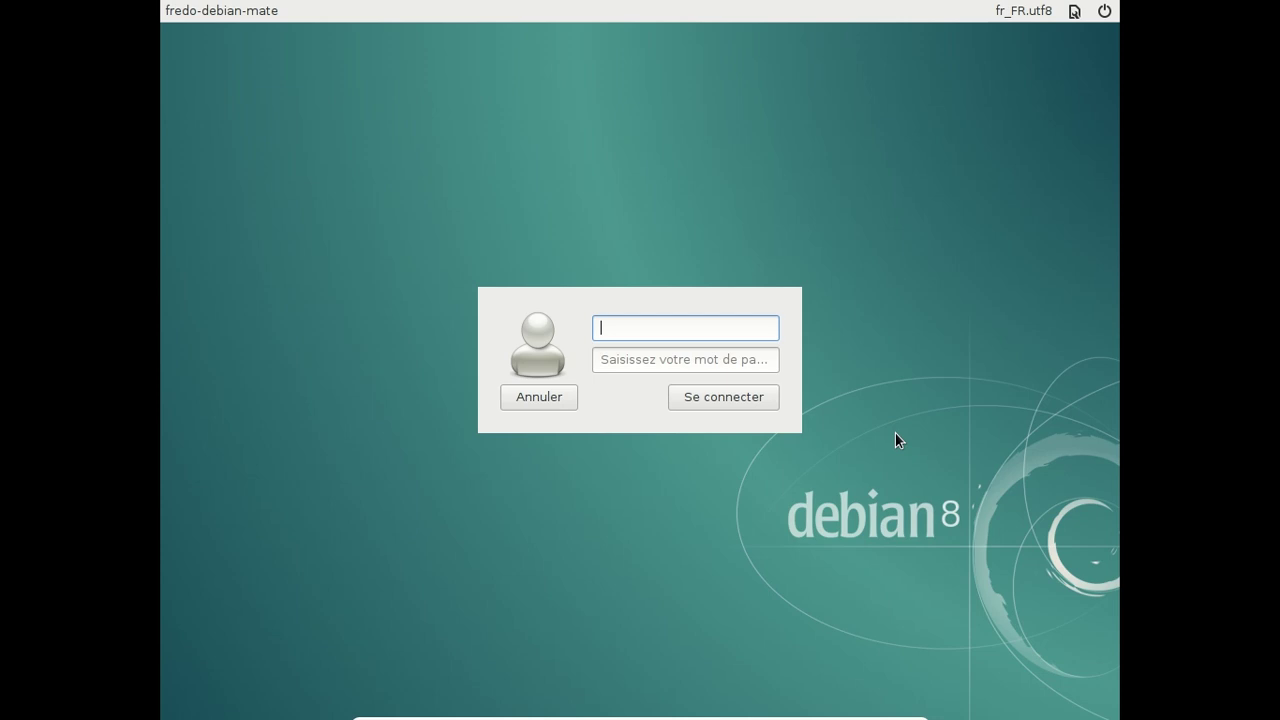
# Step: Log in to the Debian session with the user's username and password
pyautogui.write('fred')
pyautogui.press('Tab')
pyautogui.write('•••••••')
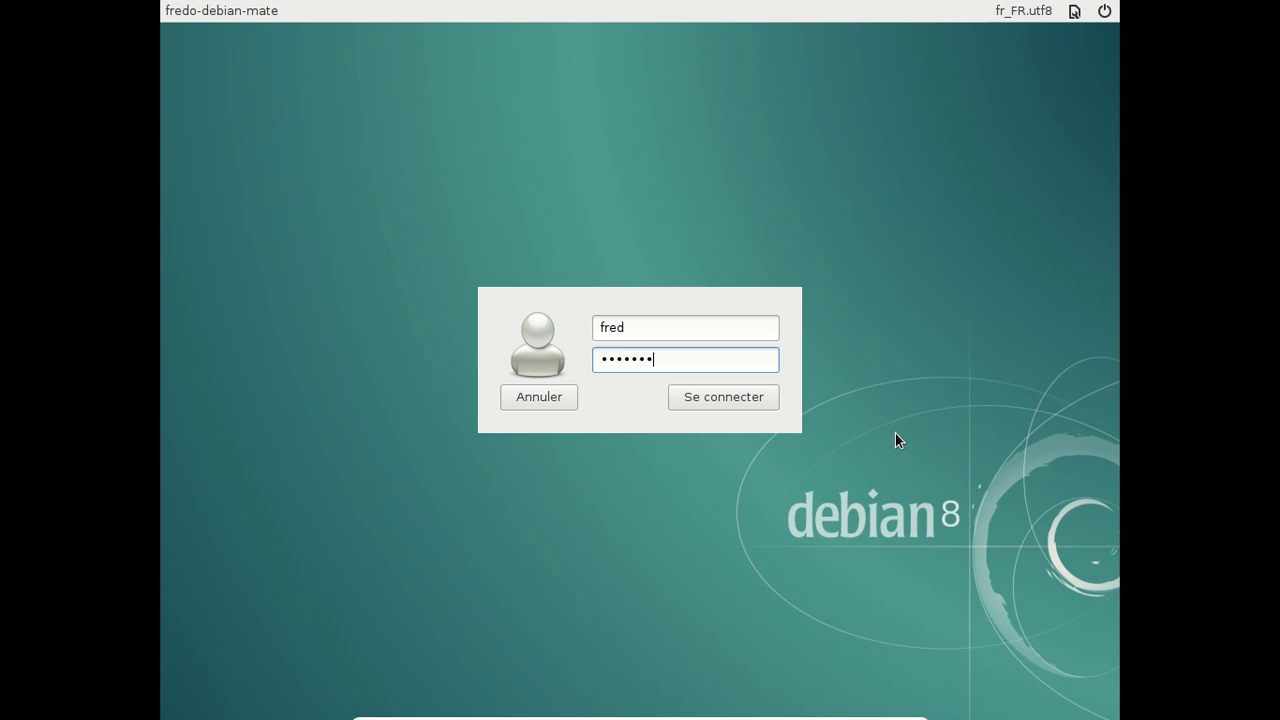
pyautogui.press('Return')
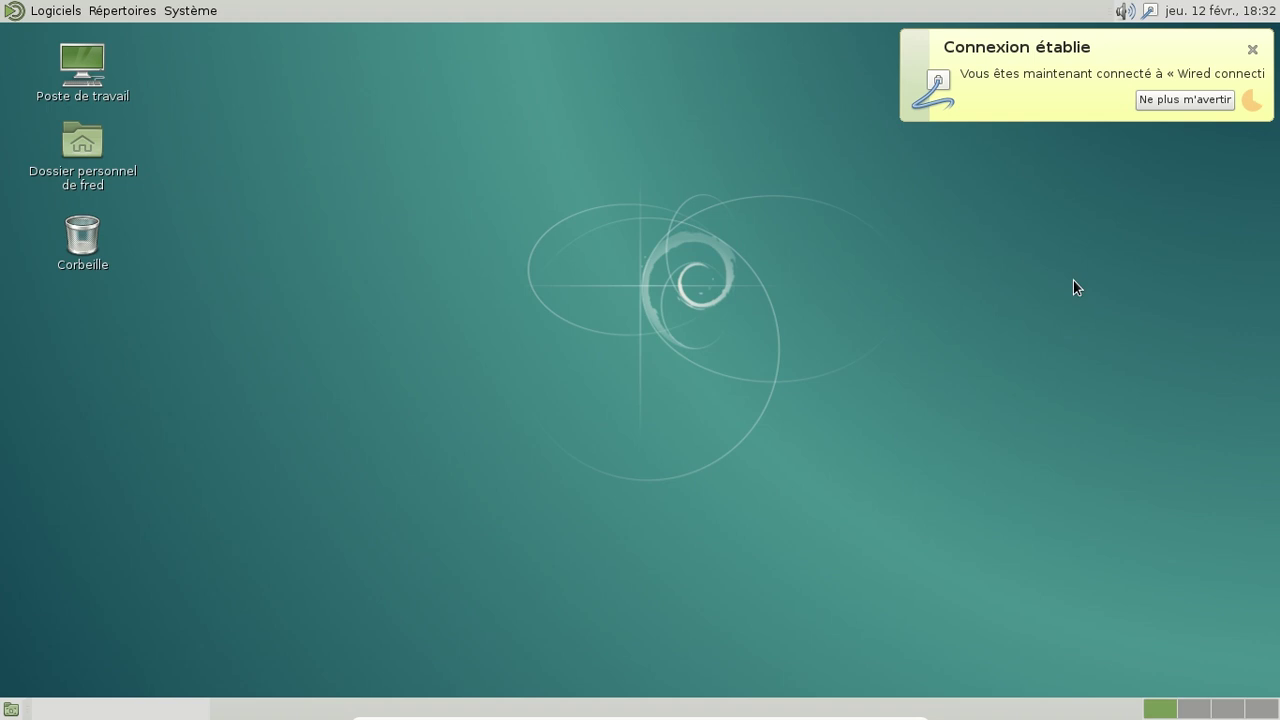
# Step: Dismiss the Connexion établie notification and open and close the clock's calendar
pyautogui.click(1252, 49)
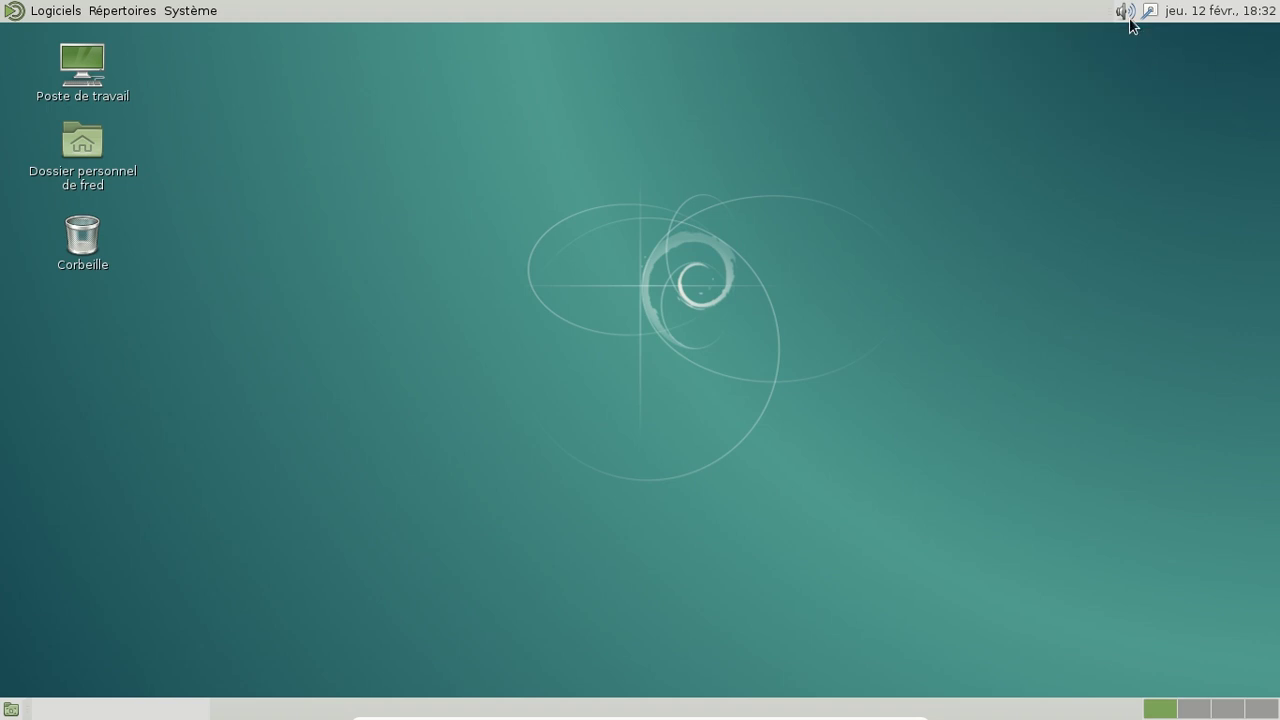
pyautogui.moveTo(1130, 20)
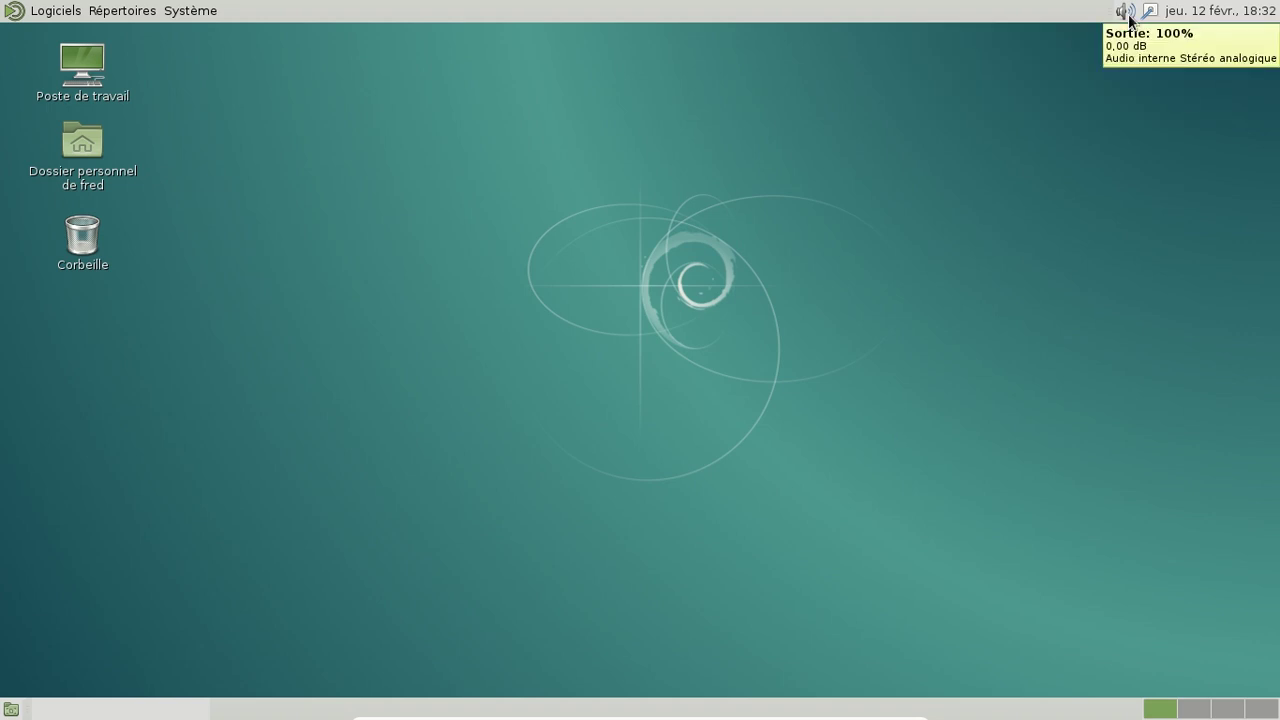
pyautogui.click(1230, 20)
pyautogui.click(1230, 20)
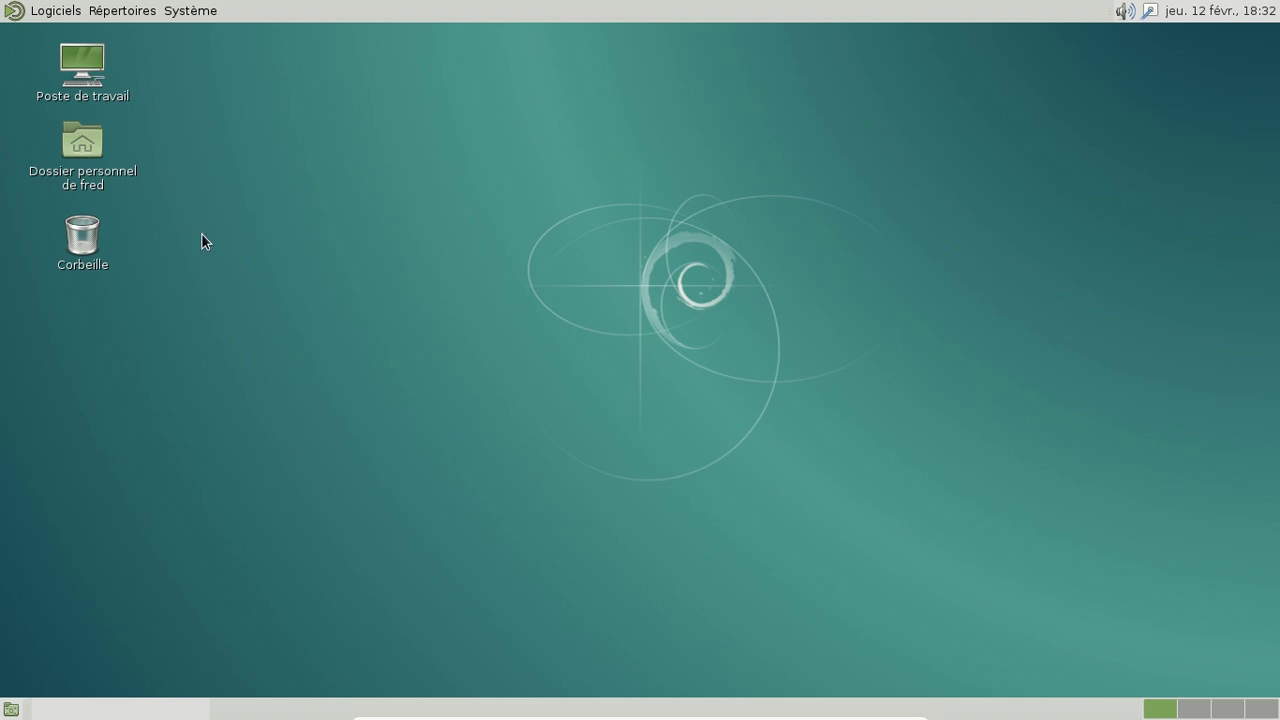
# Step: Open the home folder in Caja, move it right, and check MATE version 1.8.1 in About MATE
pyautogui.doubleClick(88, 168)
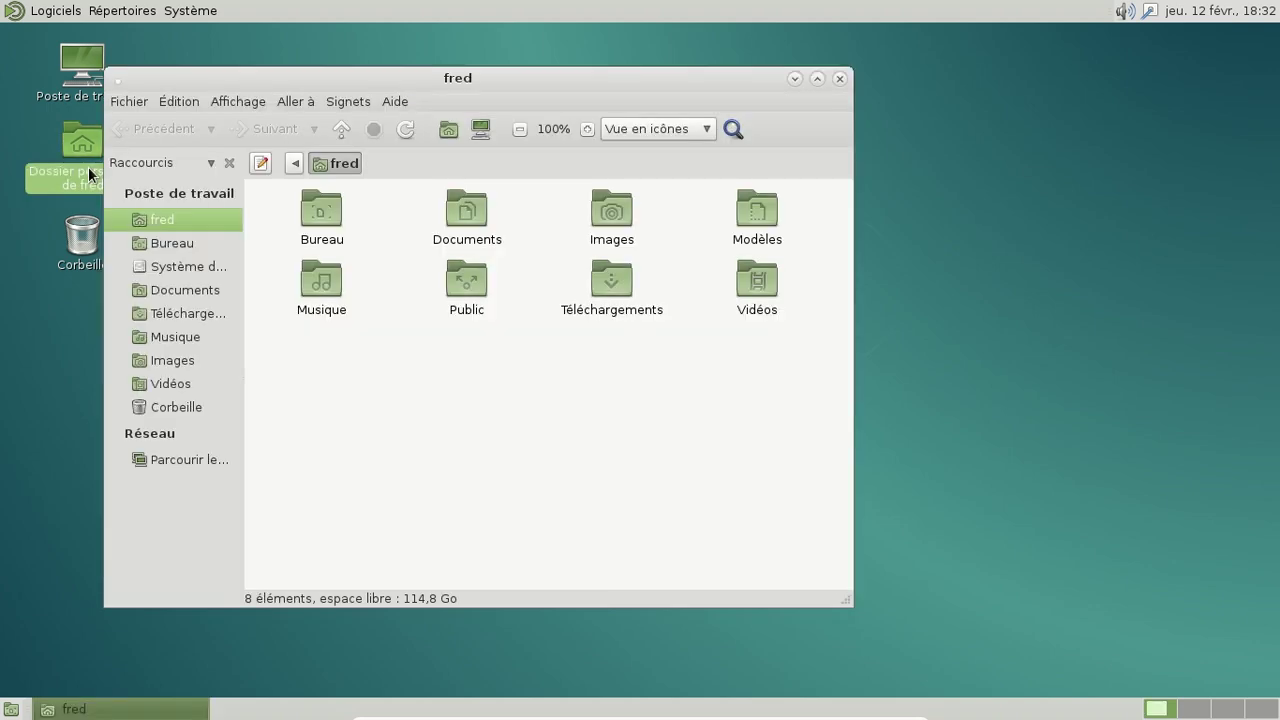
pyautogui.moveTo(494, 79); pyautogui.dragTo(607, 97)
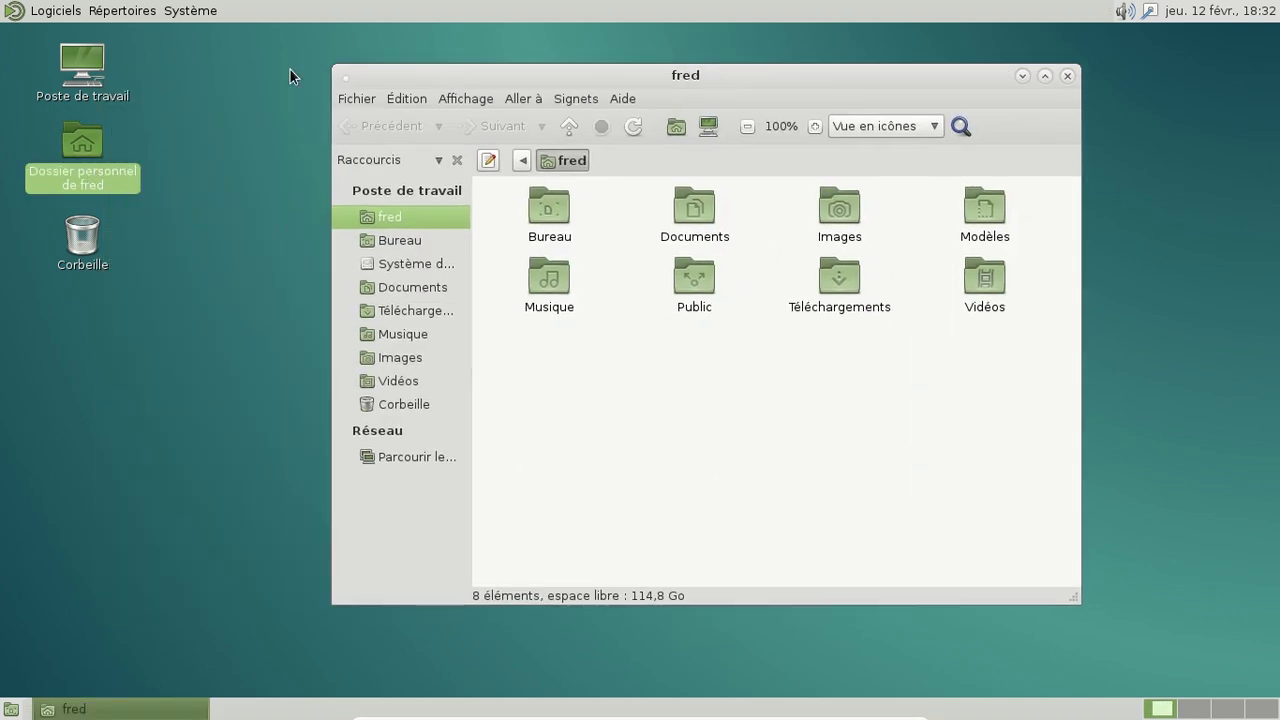
pyautogui.click(202, 18)
pyautogui.click(232, 120)
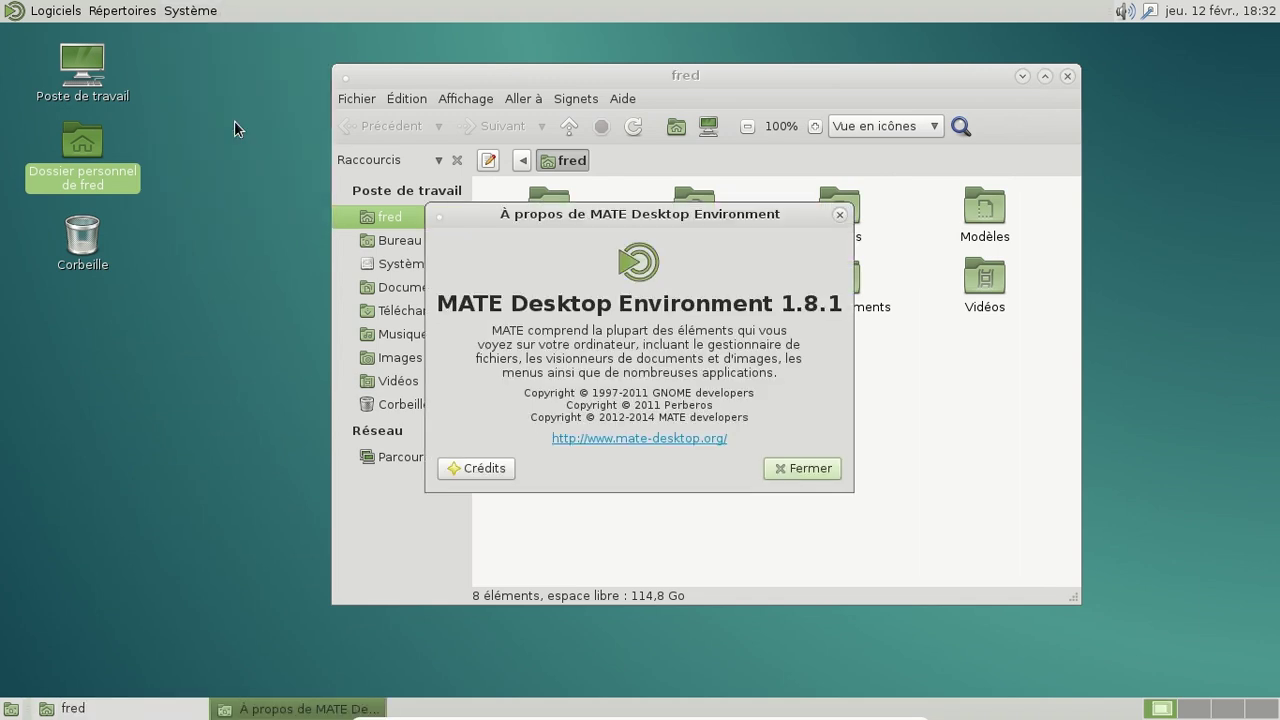
pyautogui.click(812, 469)
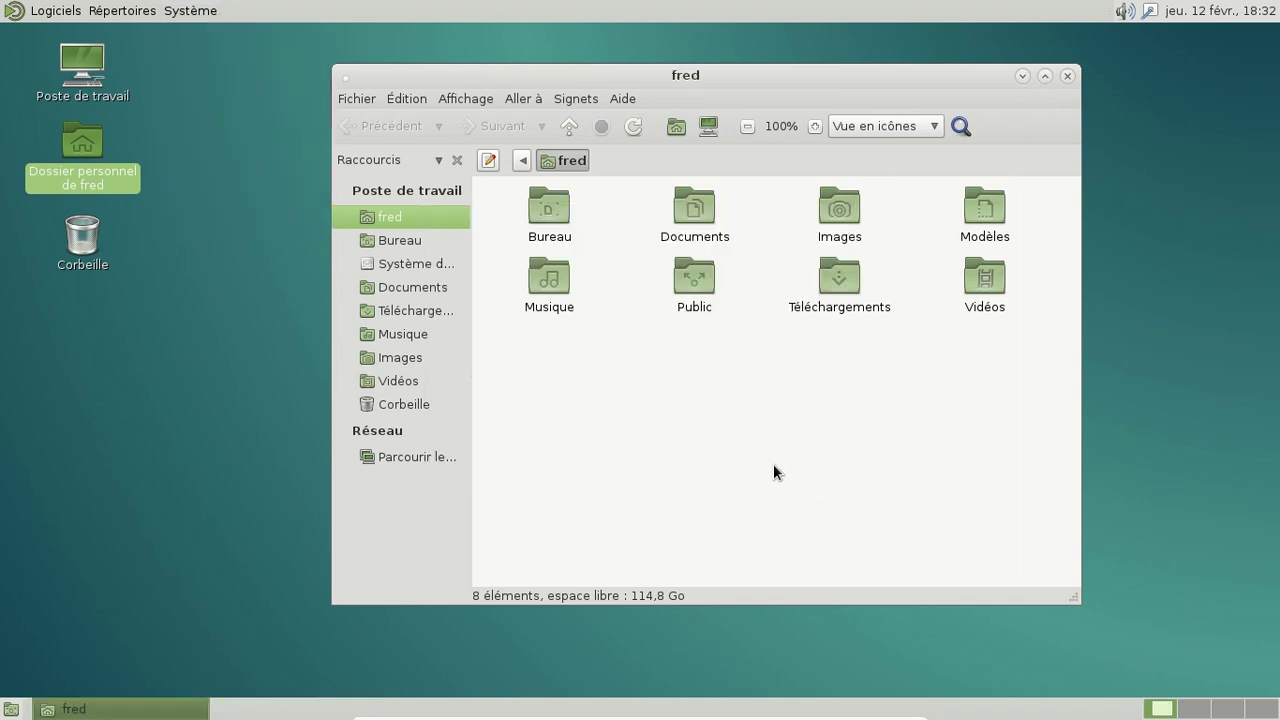
pyautogui.click(28, 16)
# Step: Launch MATE System Monitor, view the Système tab's Debian 8.0 details, then quit it
pyautogui.moveTo(92, 215)
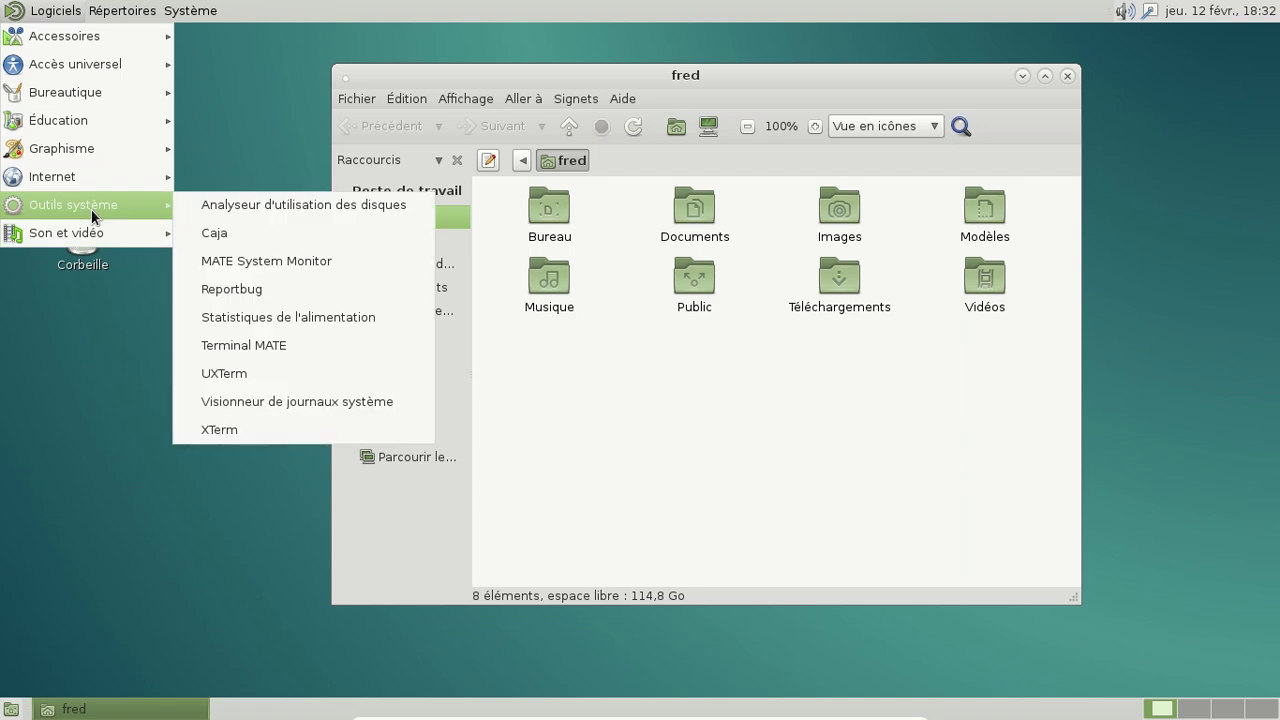
pyautogui.click(279, 269)
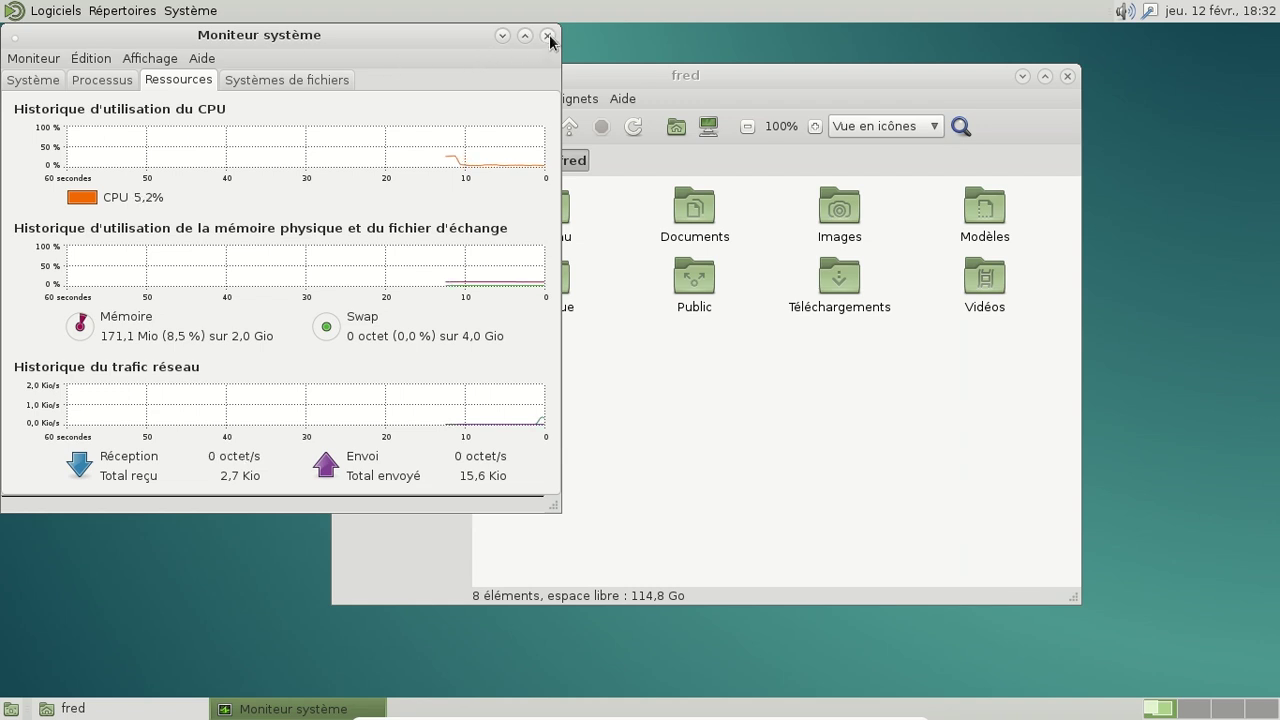
pyautogui.click(50, 84)
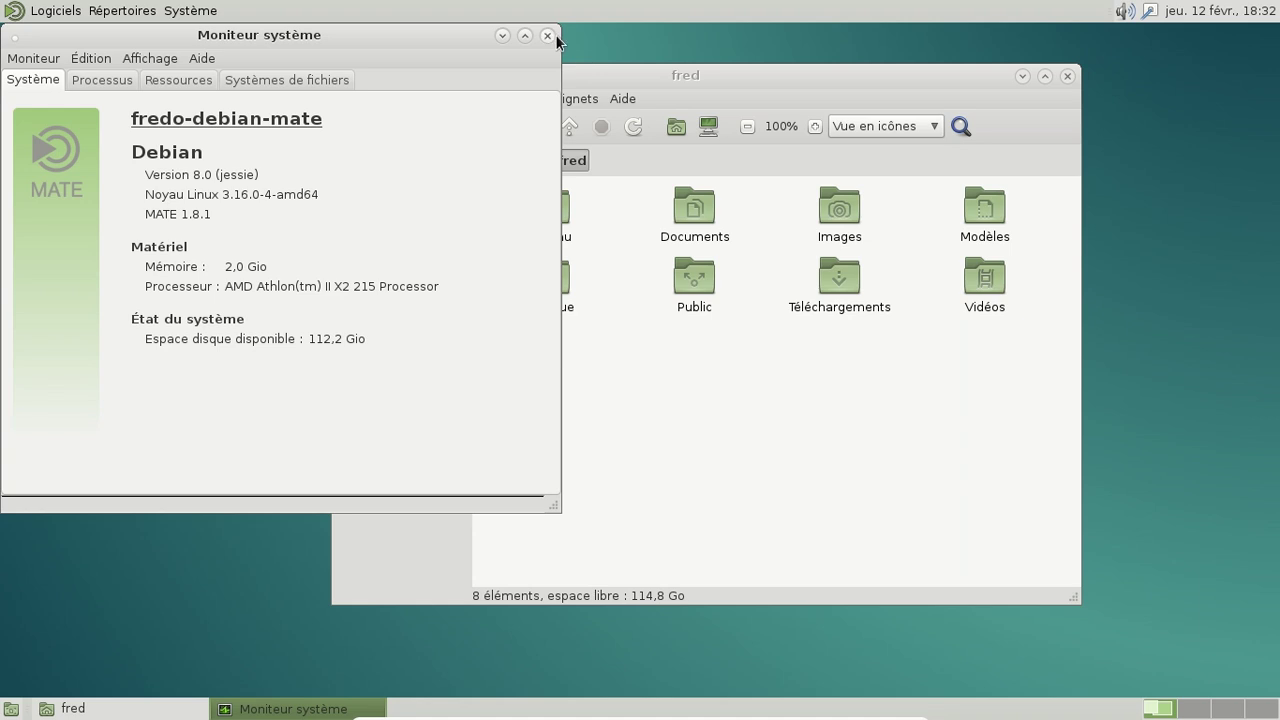
pyautogui.hotkey('ctrl', 'q')
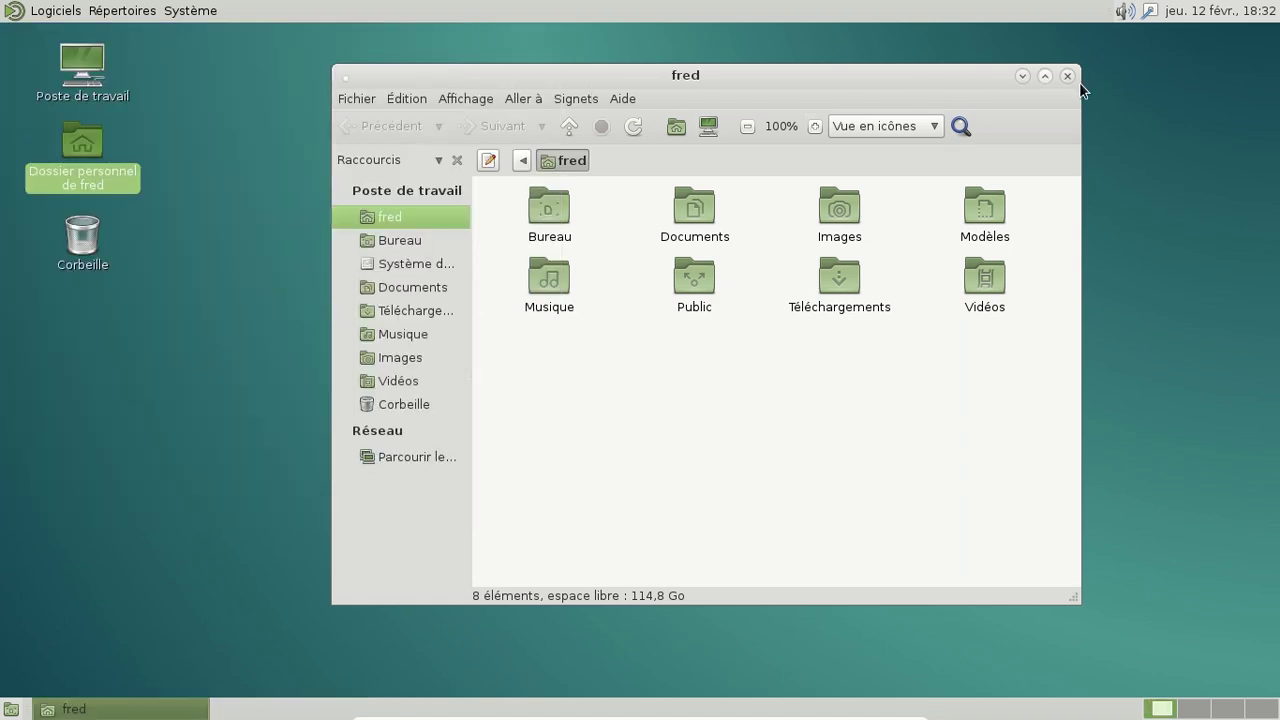
# Step: Close the home folder window and browse the applications menu without launching anything
pyautogui.click(1068, 76)
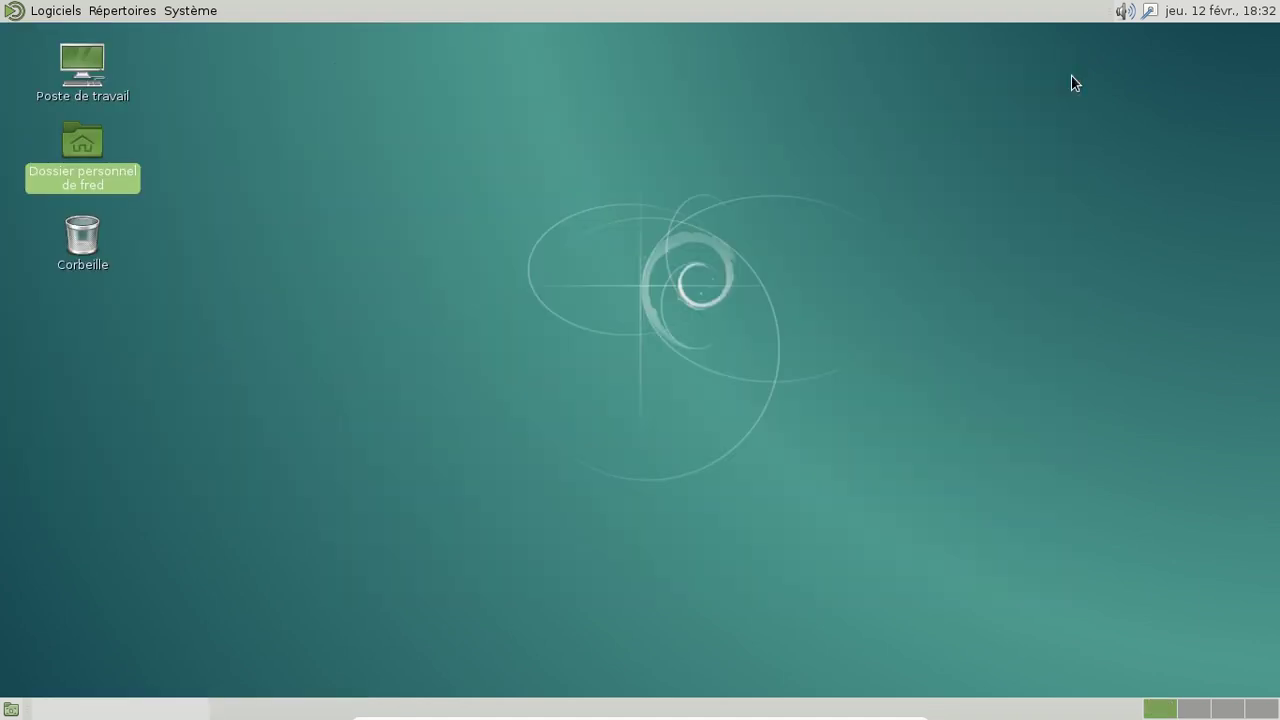
pyautogui.click(33, 13)
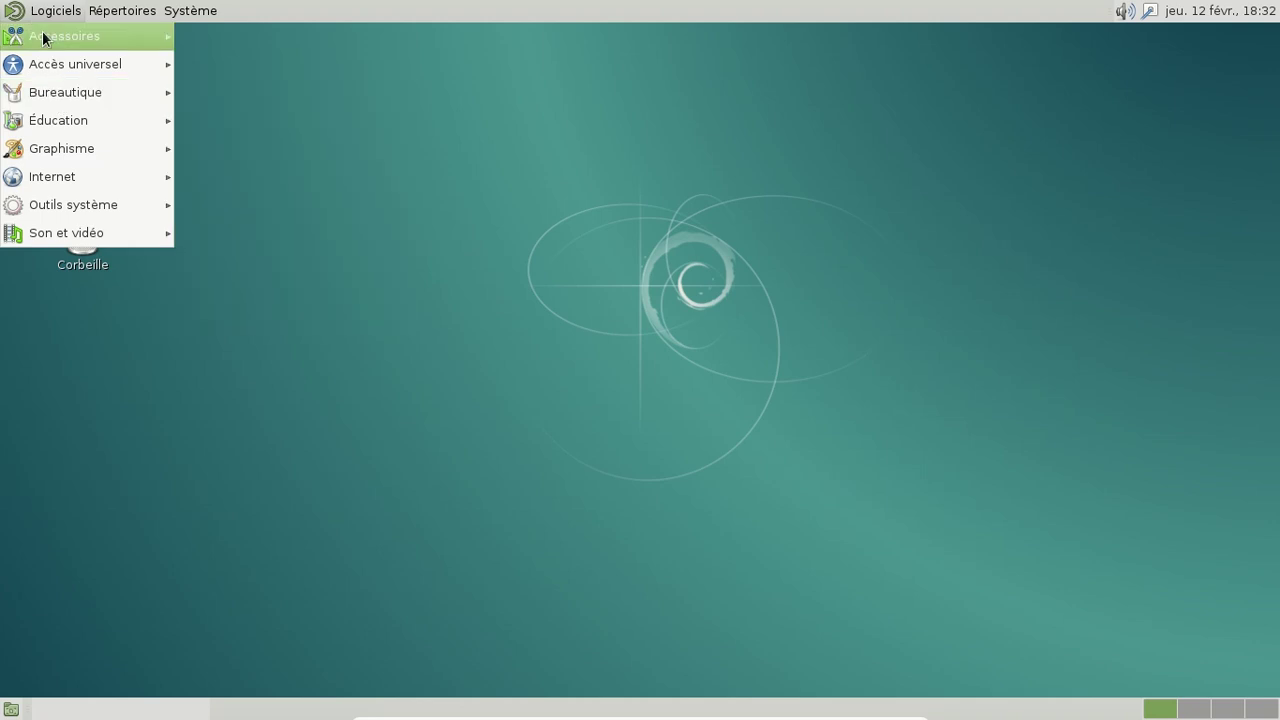
pyautogui.moveTo(43, 38)
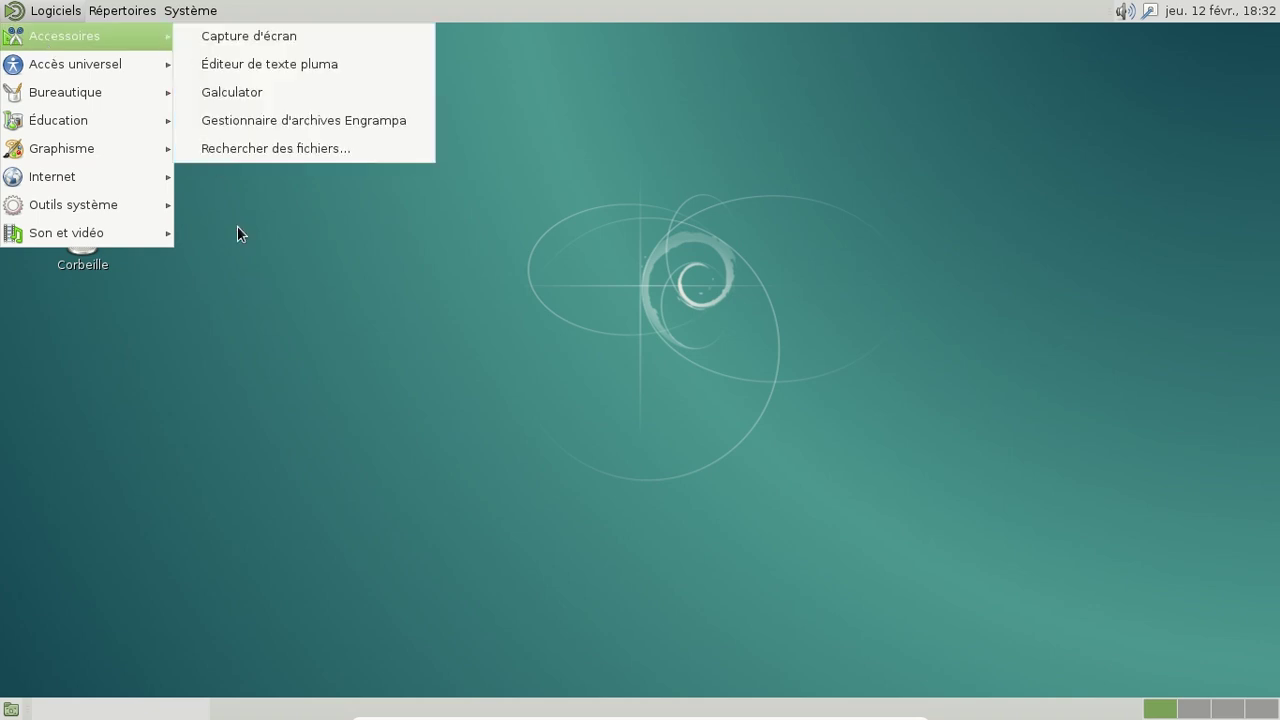
pyautogui.click(265, 250)
# Step: Launch LibreOffice Writer from Bureautique, view its About box, and close Writer
pyautogui.click(79, 15)
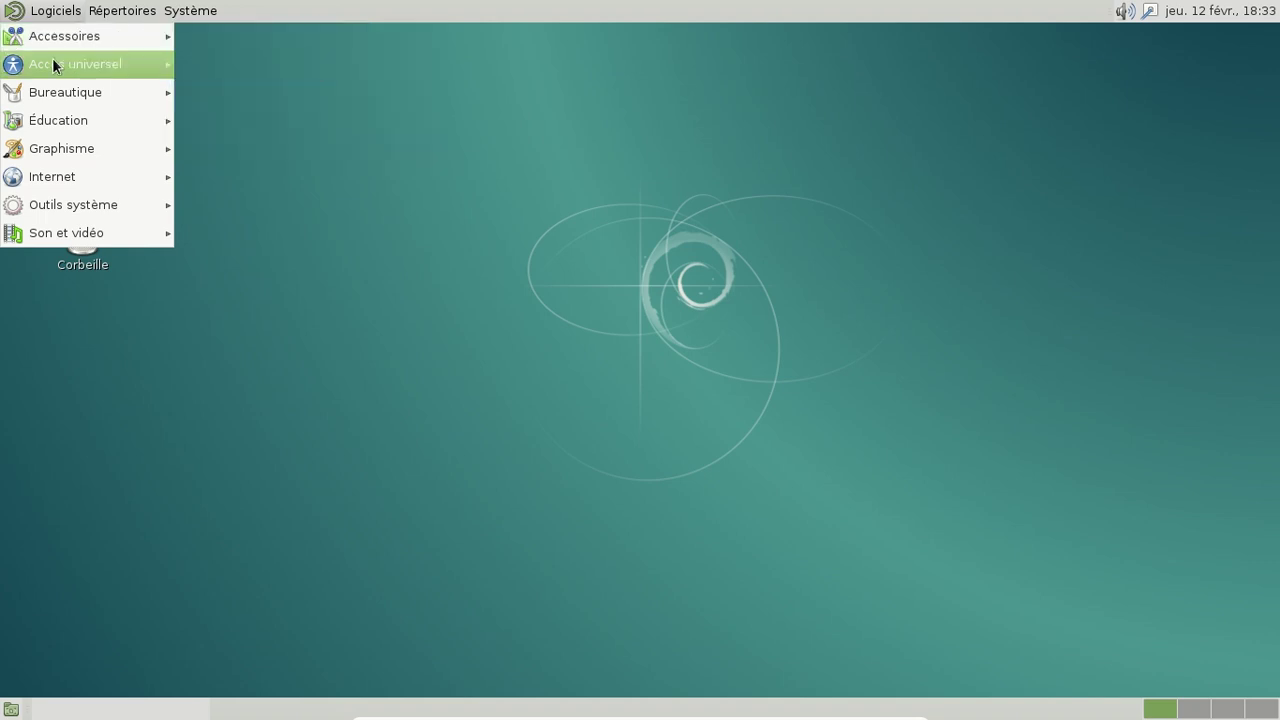
pyautogui.moveTo(53, 94)
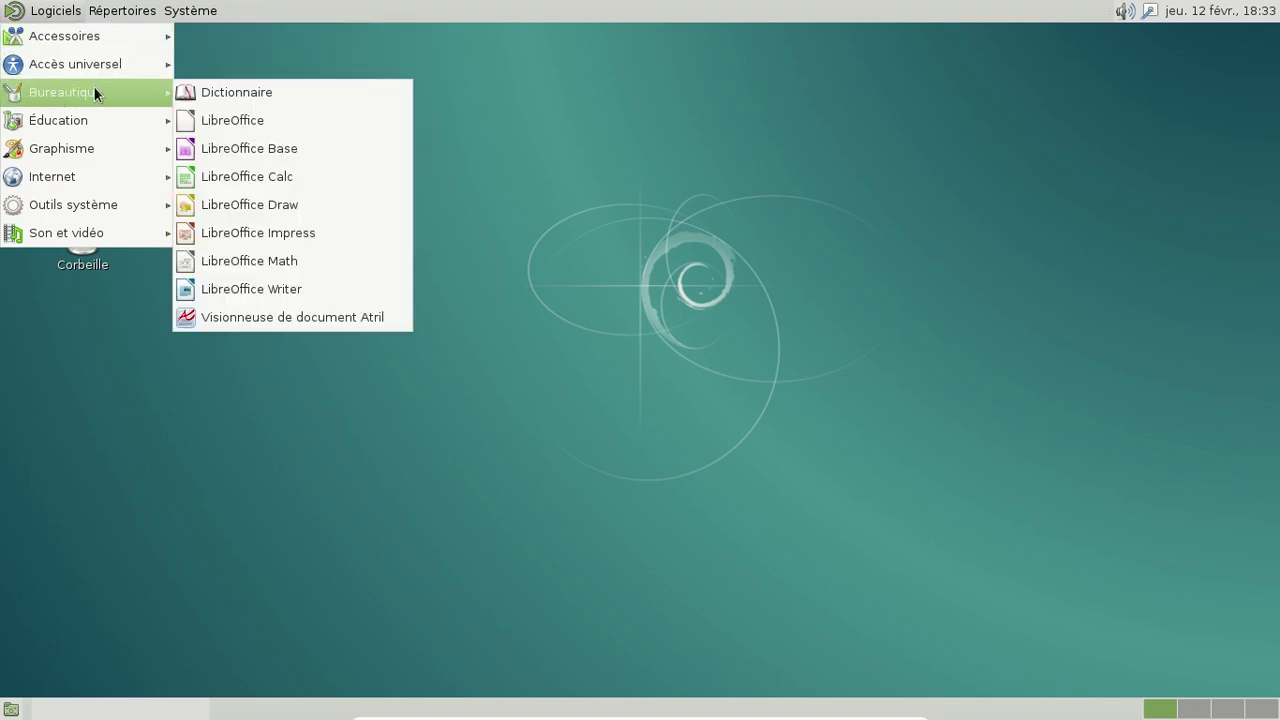
pyautogui.click(326, 289)
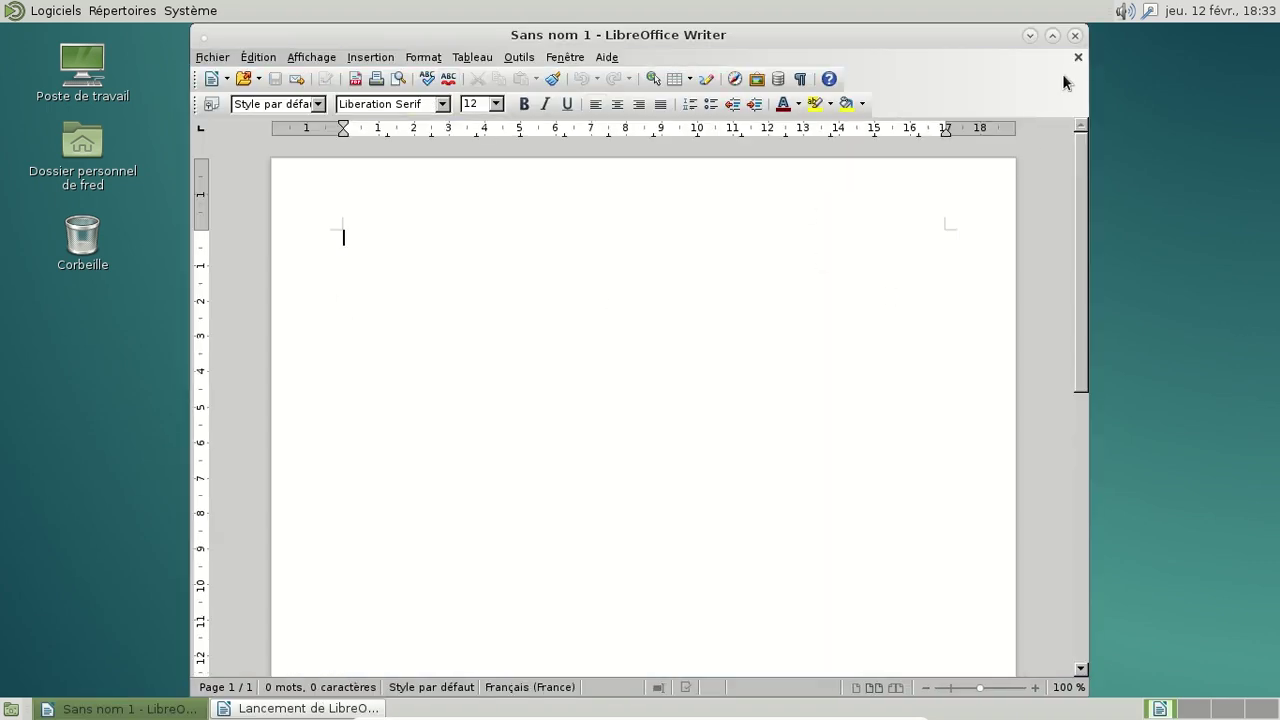
pyautogui.click(606, 57)
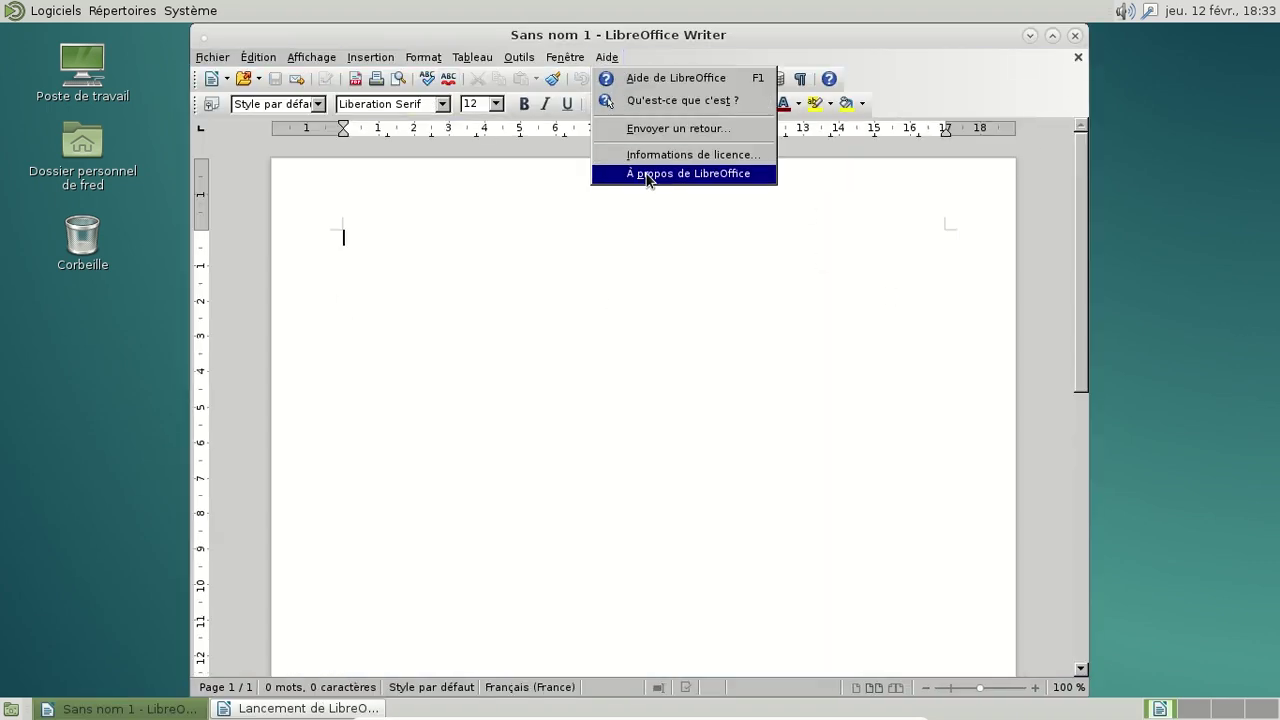
pyautogui.click(647, 174)
pyautogui.click(553, 346)
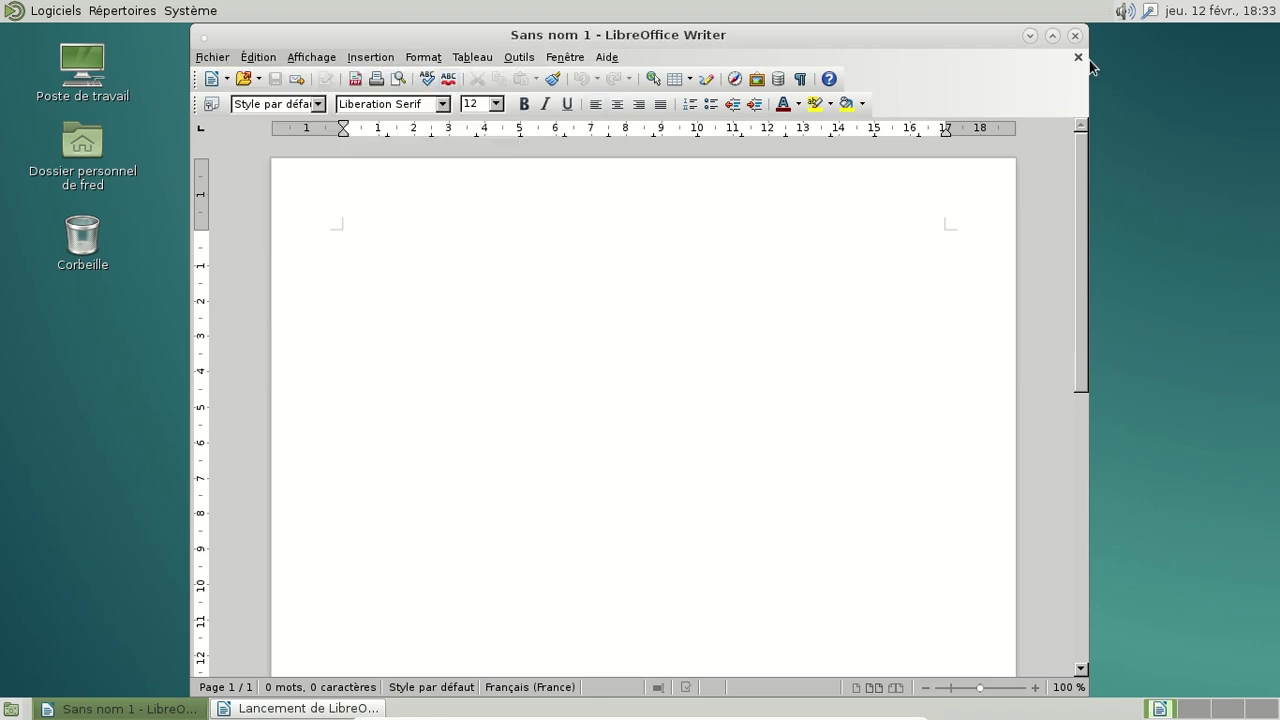
pyautogui.click(1075, 35)
# Step: Browse the Places menu and application submenus, then dismiss the menu
pyautogui.click(92, 11)
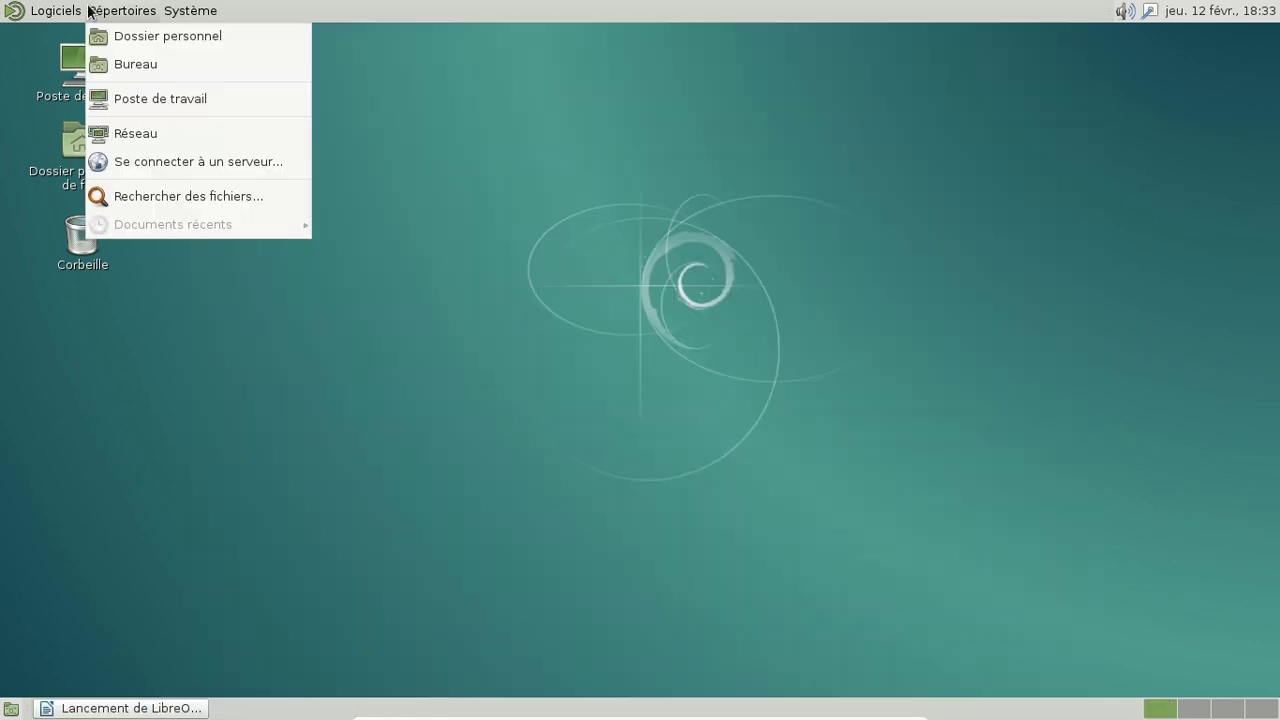
pyautogui.moveTo(55, 11)
pyautogui.moveTo(42, 146)
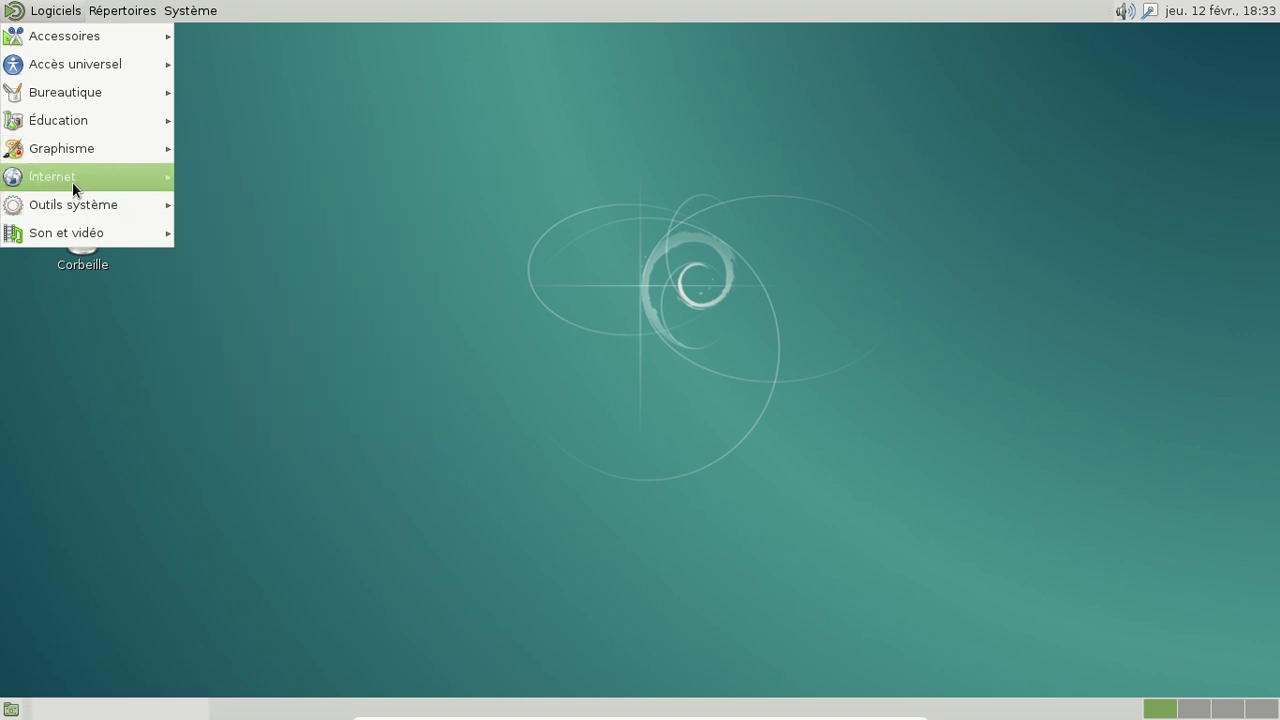
pyautogui.moveTo(72, 183)
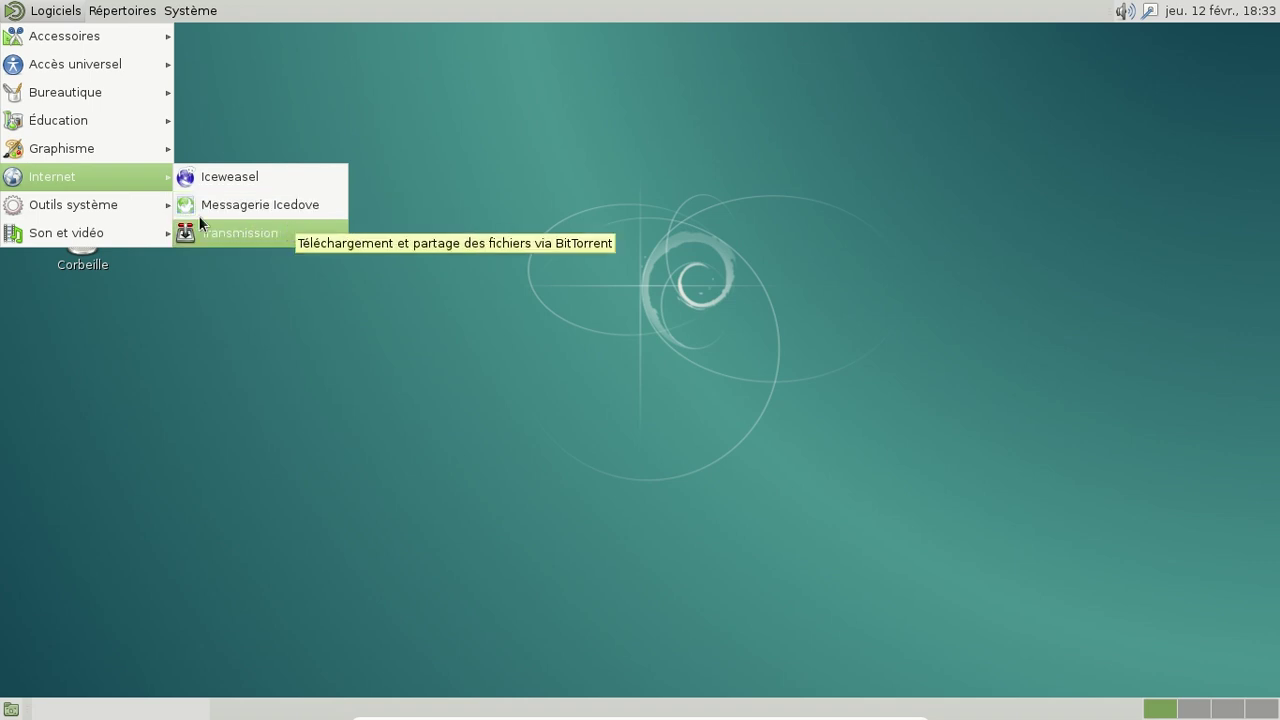
pyautogui.moveTo(45, 204)
pyautogui.moveTo(39, 224)
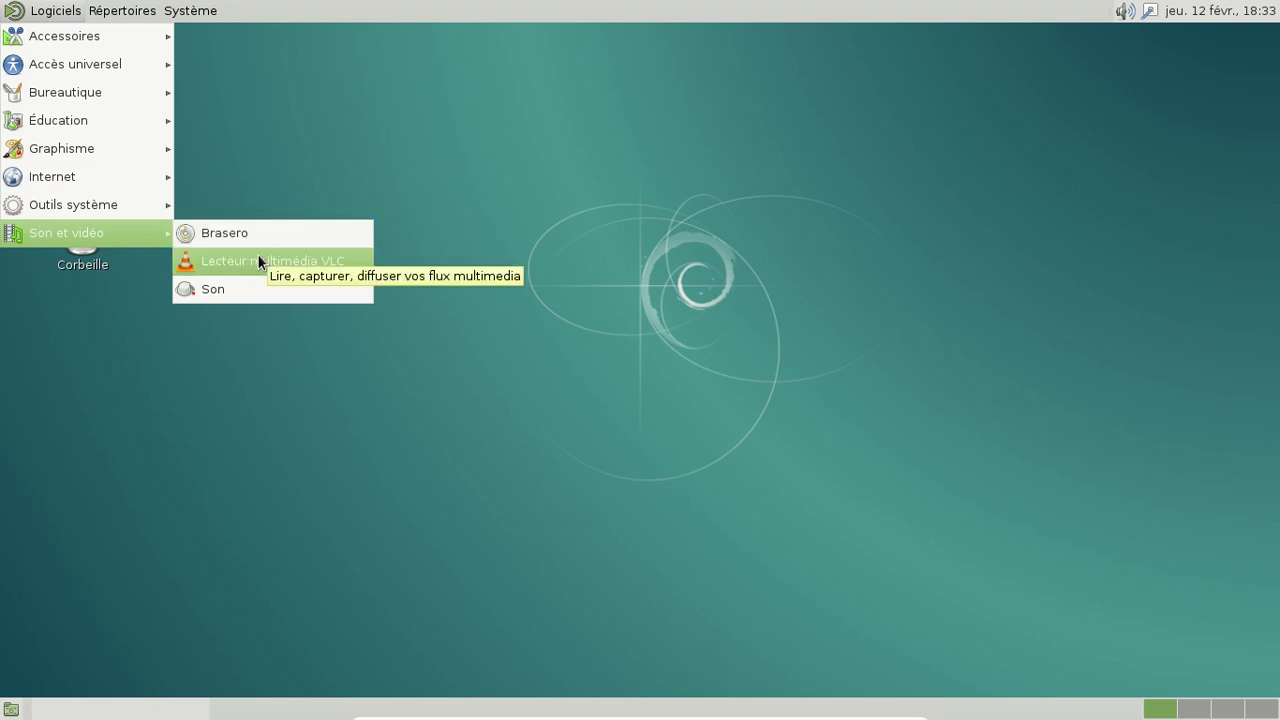
pyautogui.click(179, 110)
# Step: Navigate the Système menu toward Administration > Gestionnaire de paquets Synaptic
pyautogui.click(182, 12)
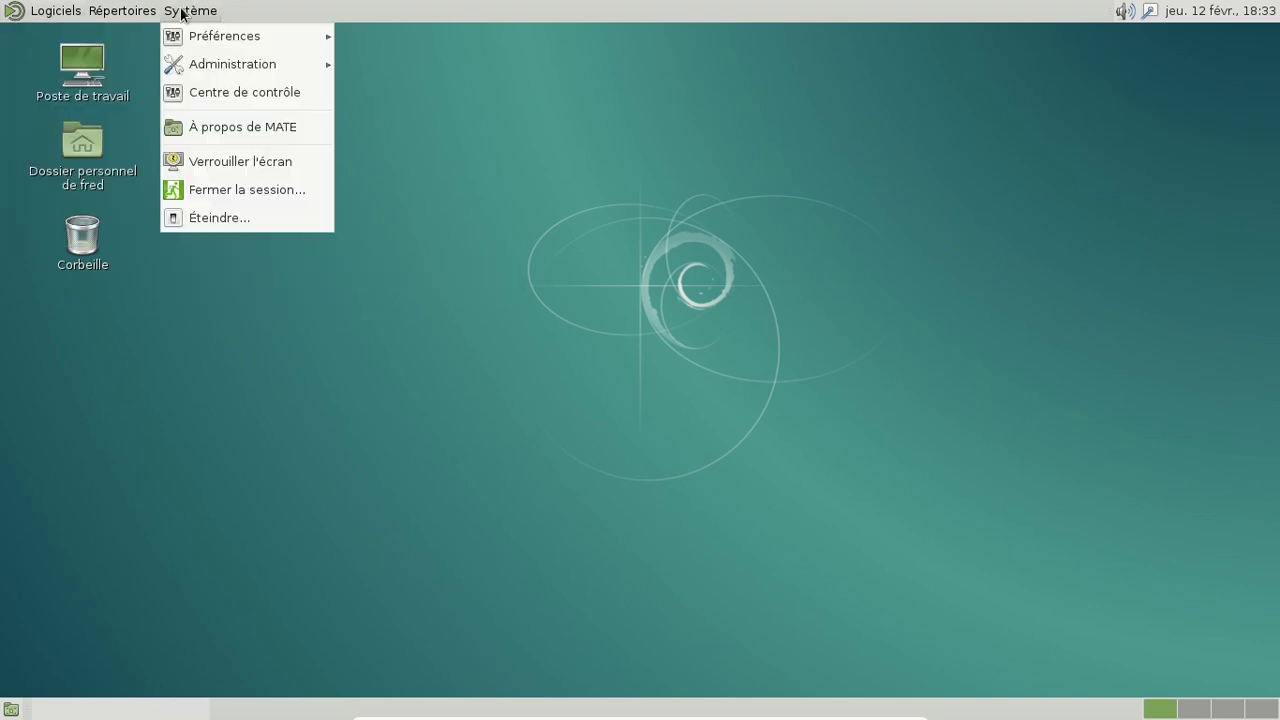
pyautogui.click(122, 11)
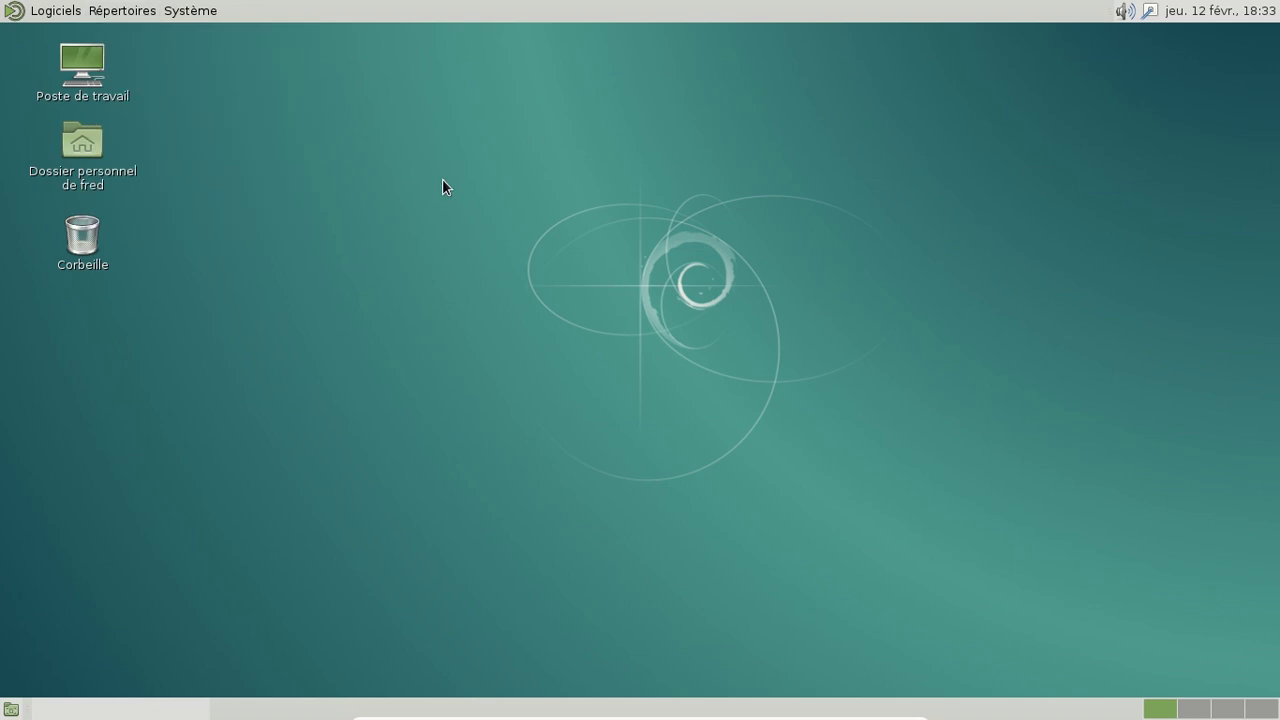
pyautogui.click(74, 16)
pyautogui.moveTo(53, 150)
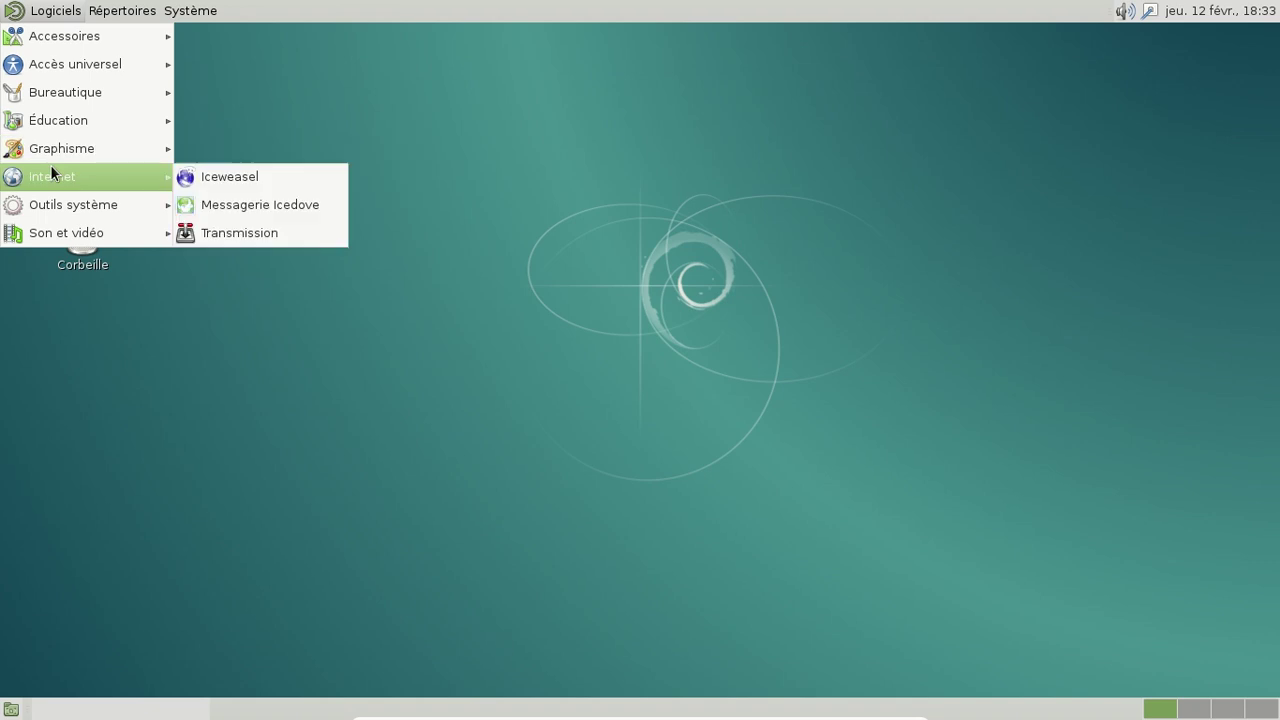
pyautogui.moveTo(210, 10)
pyautogui.moveTo(220, 38)
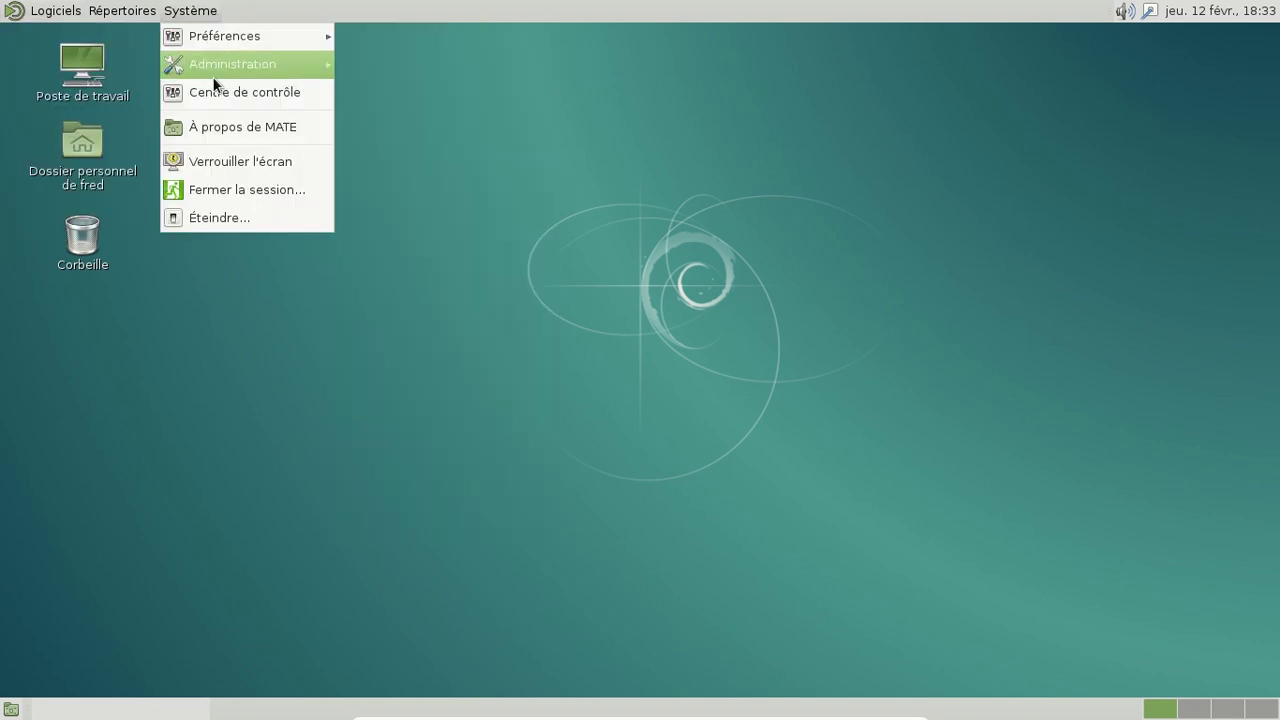
# Step: Launch Synaptic Package Manager and authenticate with the administrator password
pyautogui.moveTo(213, 80)
pyautogui.click(405, 64)
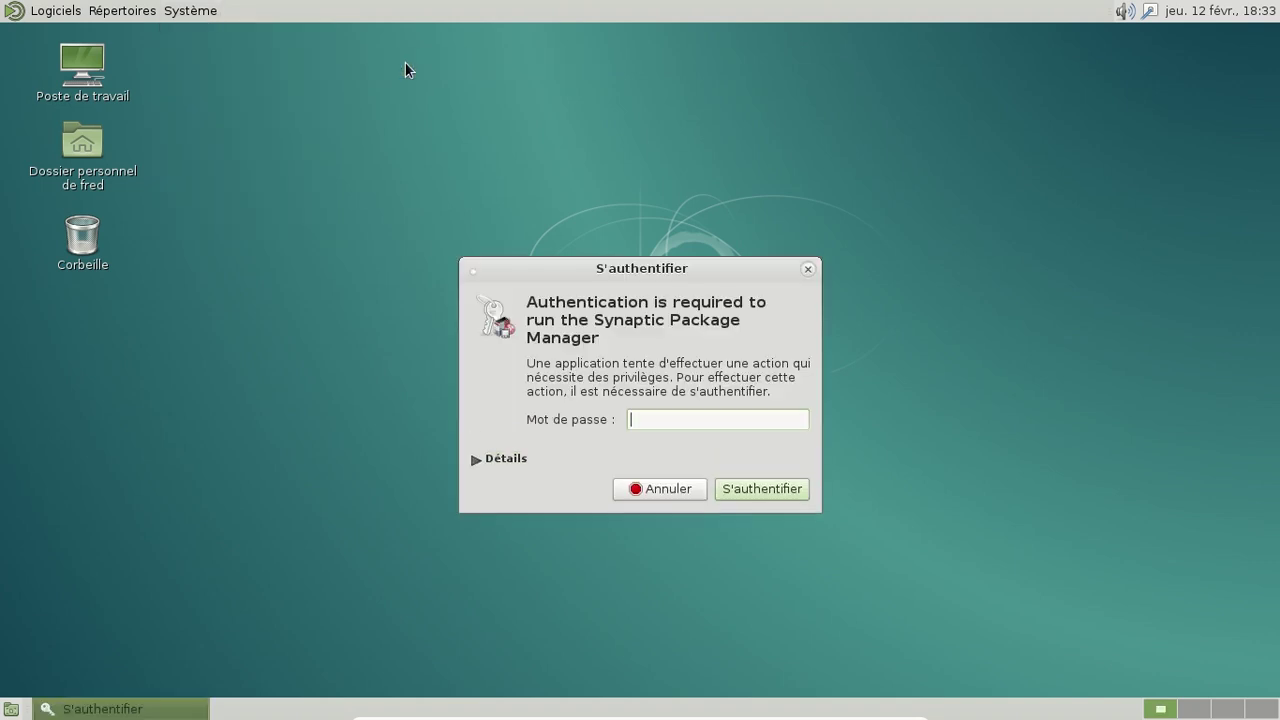
pyautogui.write('*********')
pyautogui.press('Return')
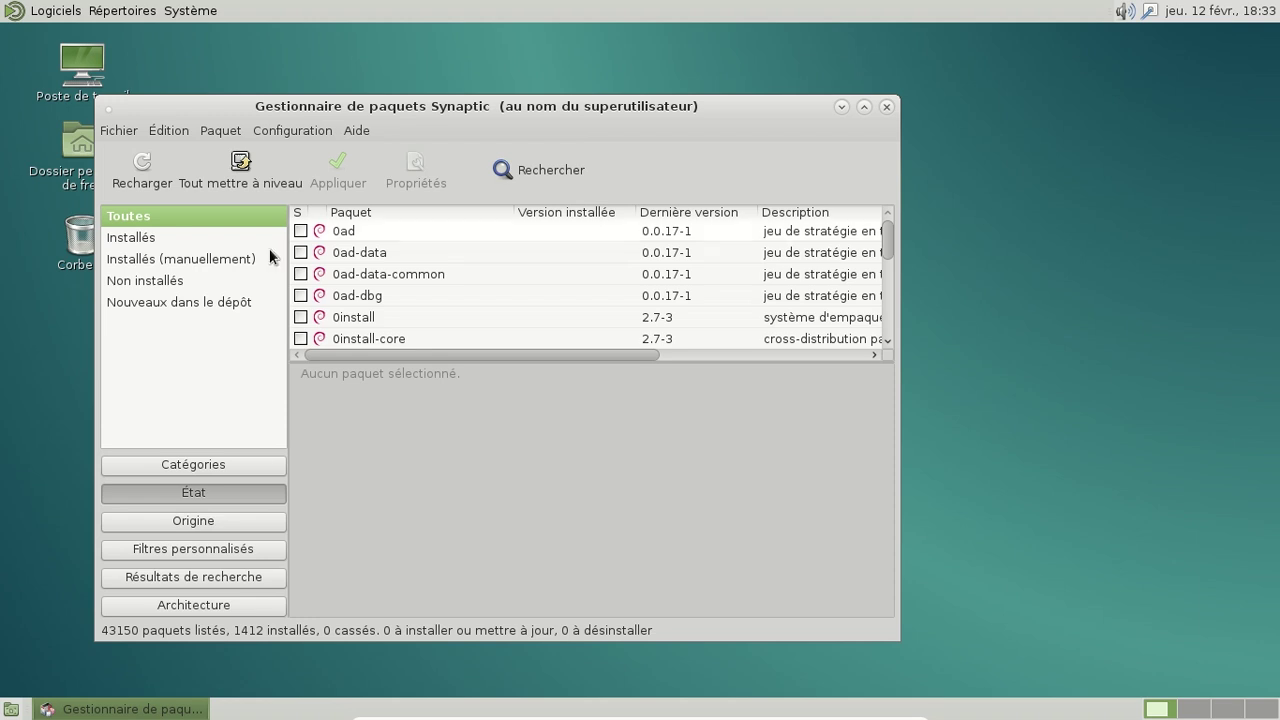
# Step: Search for 'libreoffice' and inspect the libreoffice-gnome and libreoffice-gtk packages
pyautogui.click(577, 176)
pyautogui.write('libreoffice')
pyautogui.press('Return')
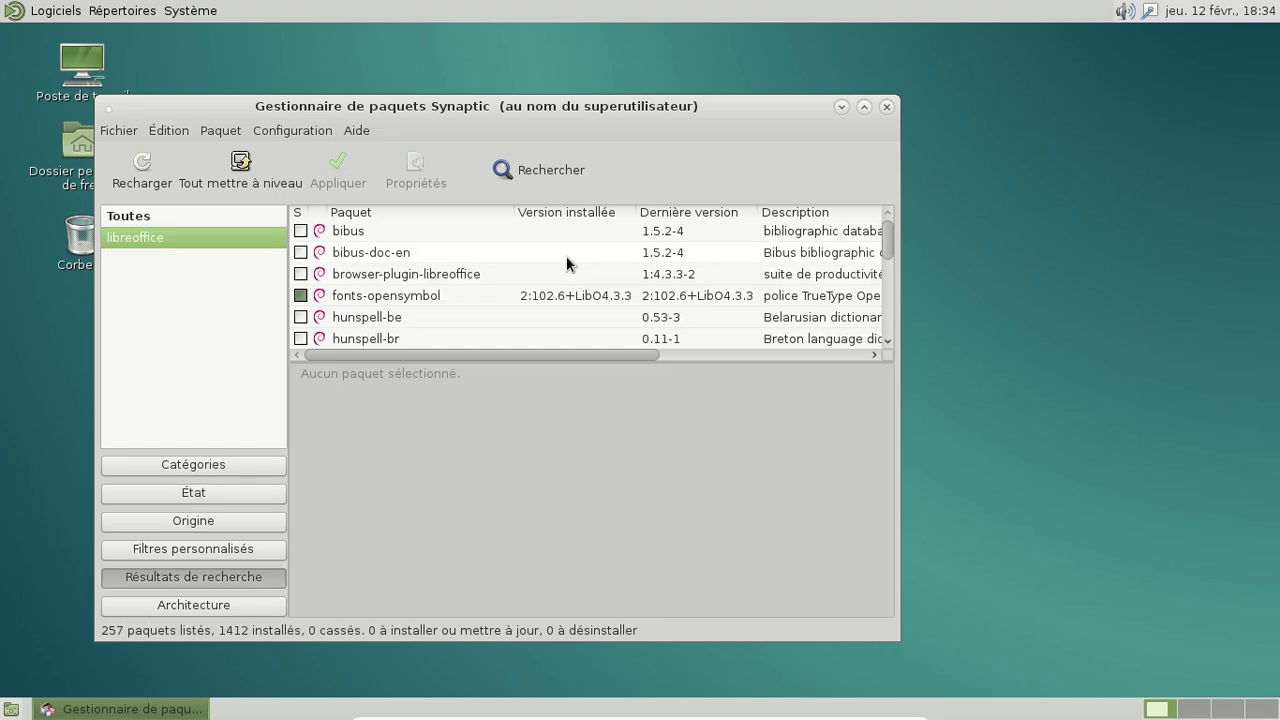
pyautogui.scroll(-1, 565, 256)
pyautogui.scroll(-10, 565, 256)
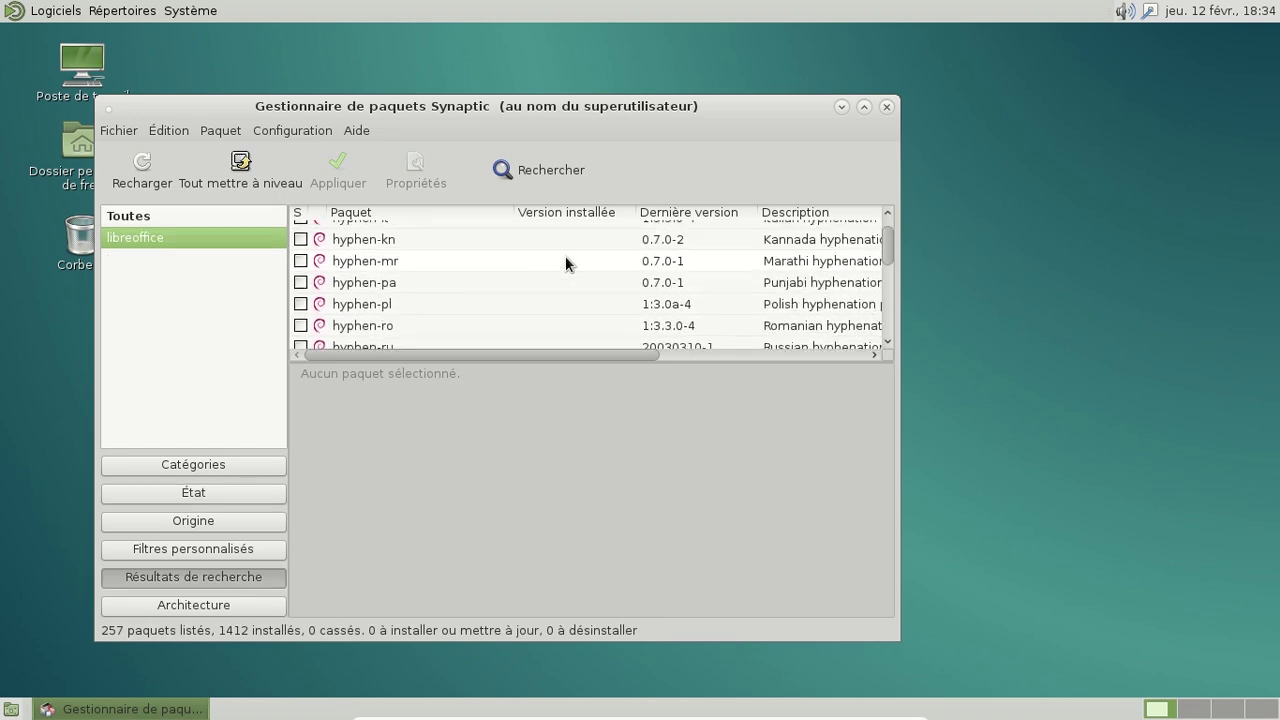
pyautogui.scroll(-8, 565, 256)
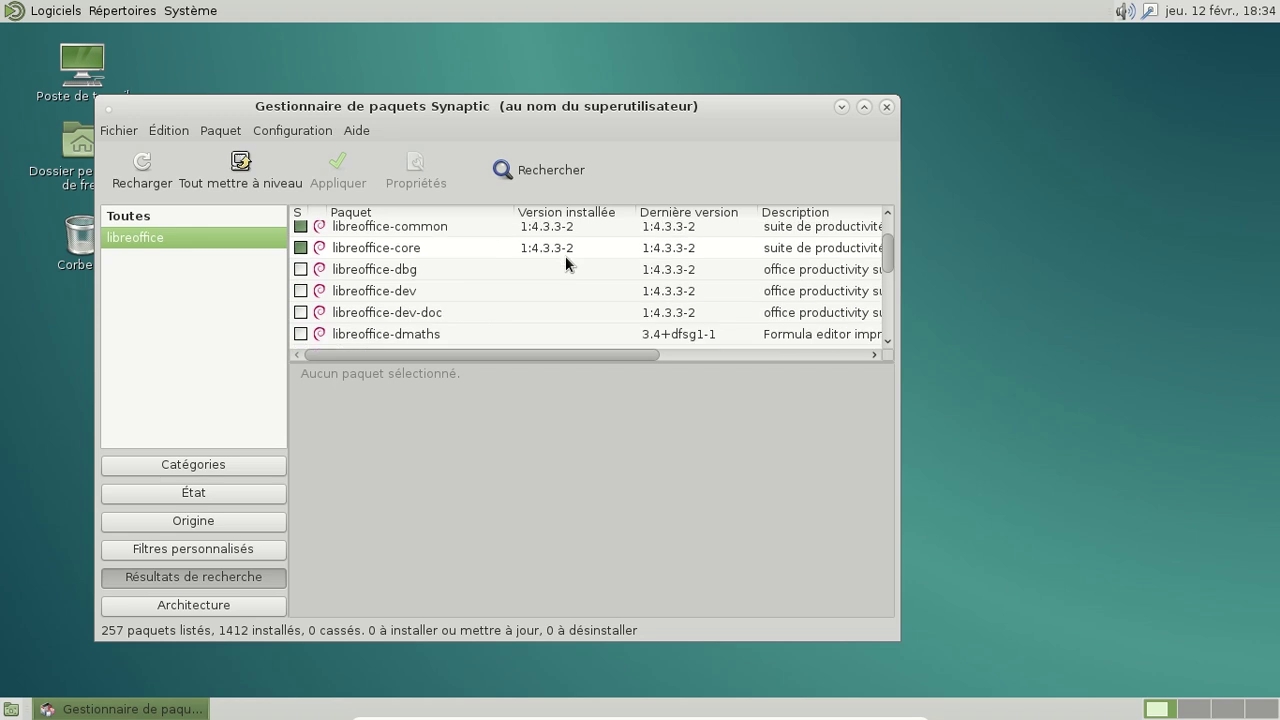
pyautogui.click(493, 245)
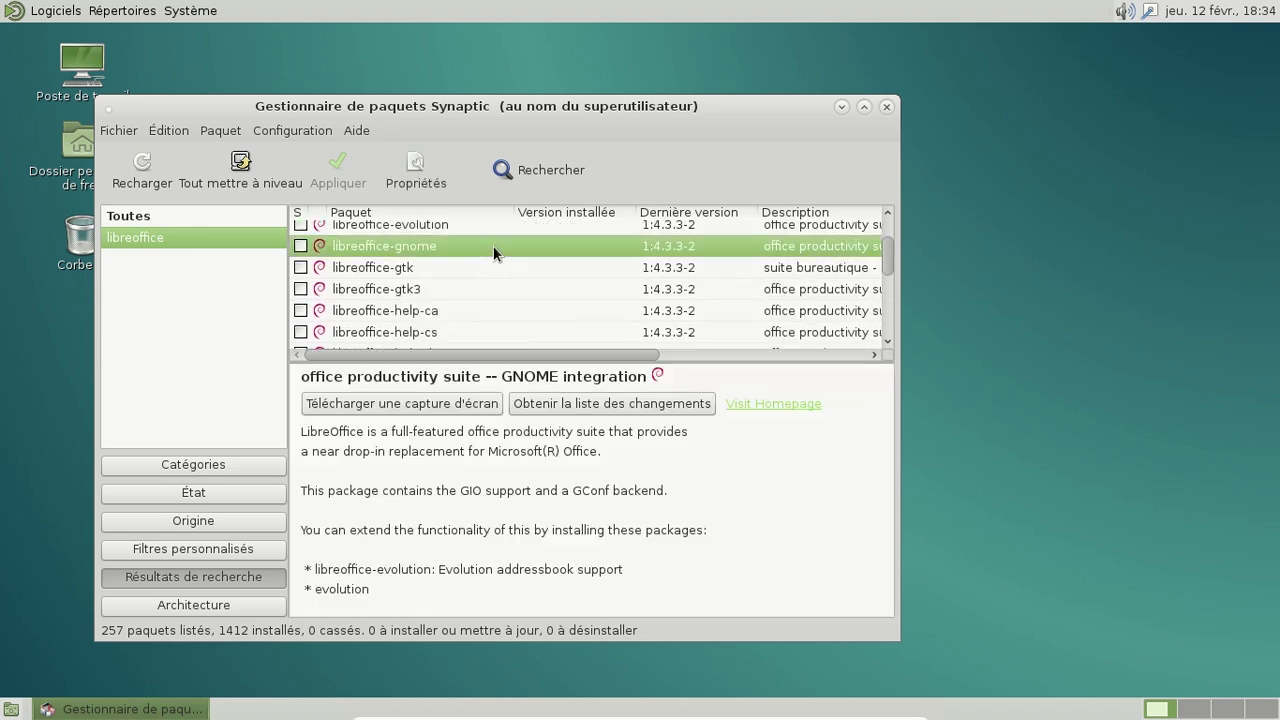
pyautogui.click(433, 268)
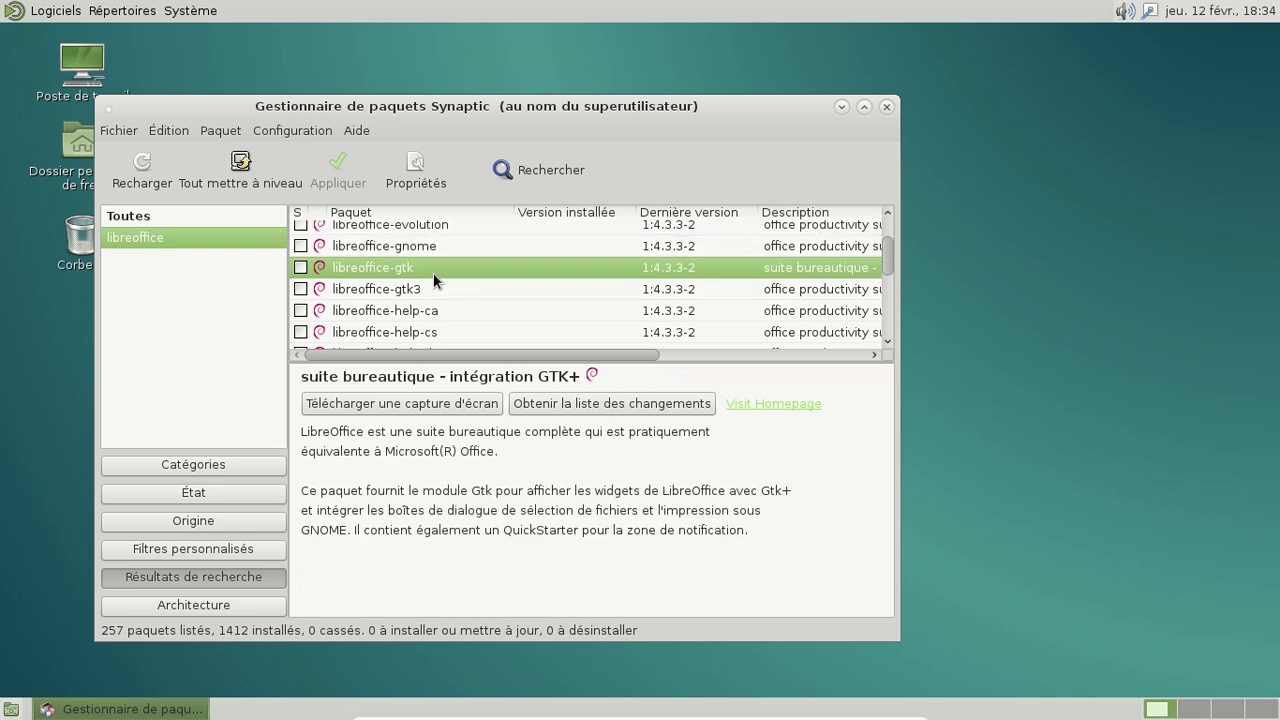
# Step: Mark libreoffice-gtk for installation with its required extra package and apply the changes
pyautogui.rightClick(433, 272)
pyautogui.click(498, 305)
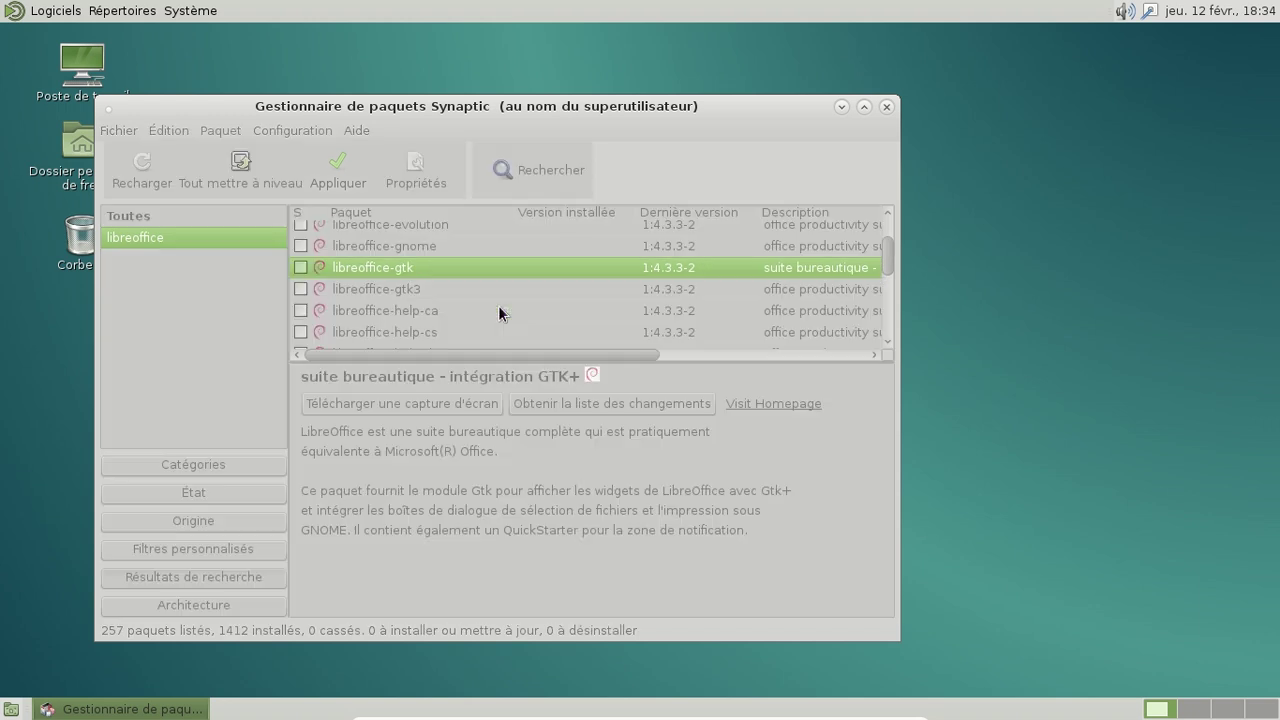
pyautogui.click(651, 518)
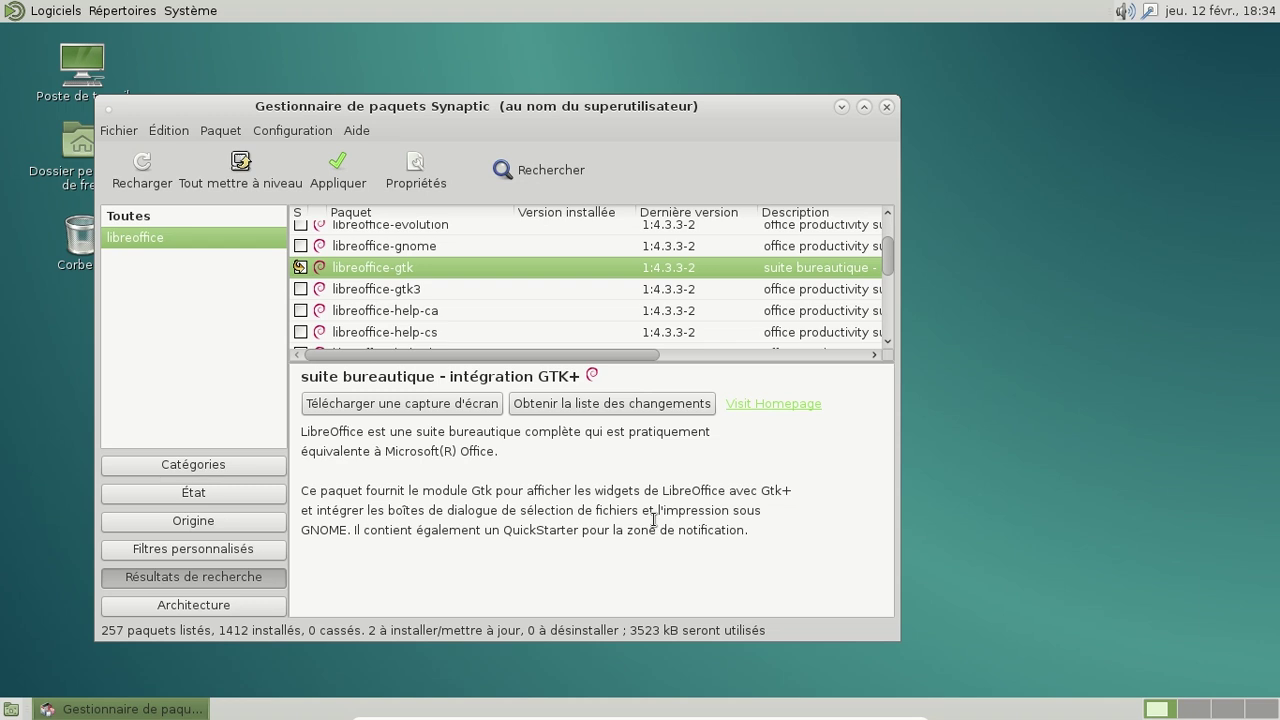
pyautogui.click(355, 185)
pyautogui.click(824, 562)
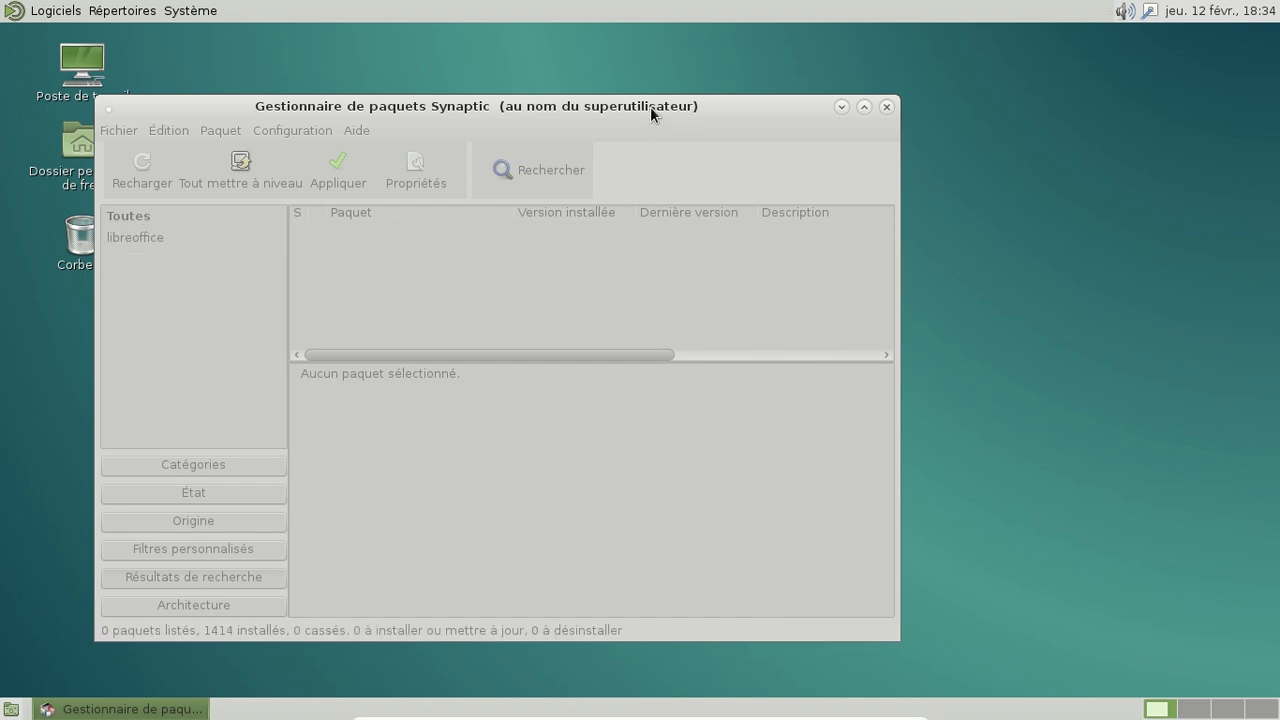
# Step: Move the Synaptic window aside and start a new LibreOffice Writer document from Bureautique
pyautogui.moveTo(652, 110); pyautogui.dragTo(851, 104)
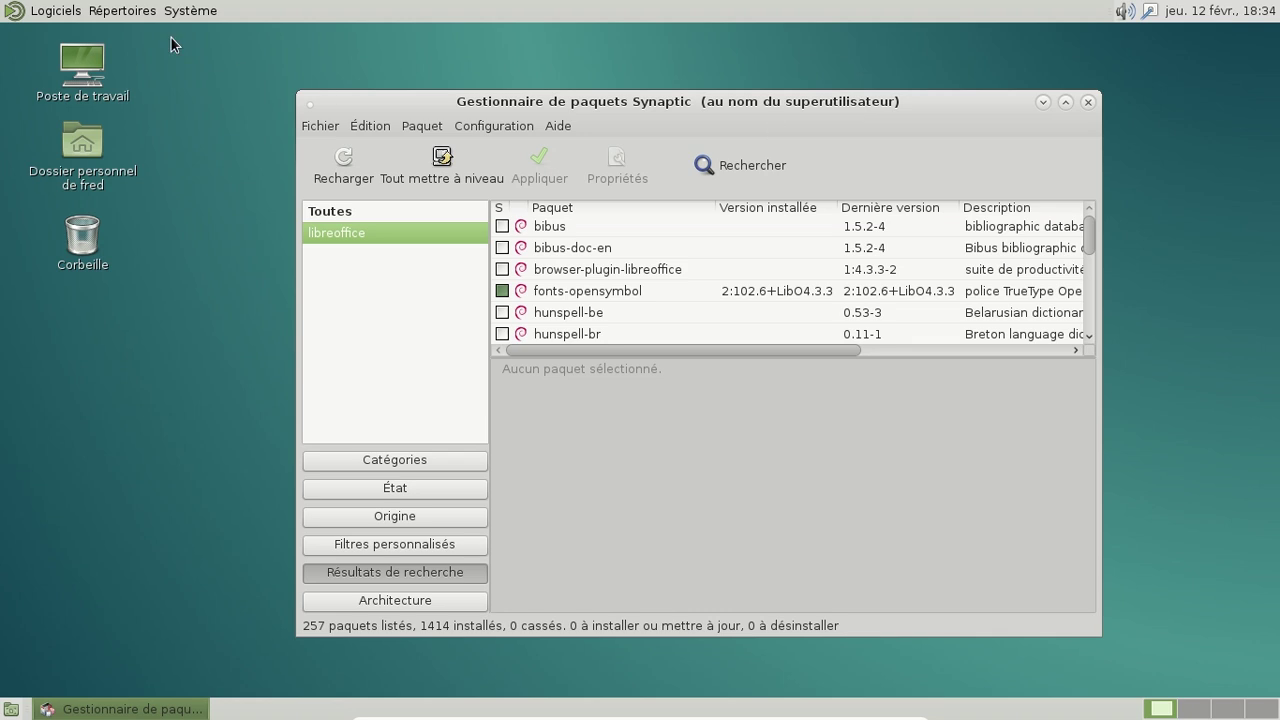
pyautogui.click(58, 12)
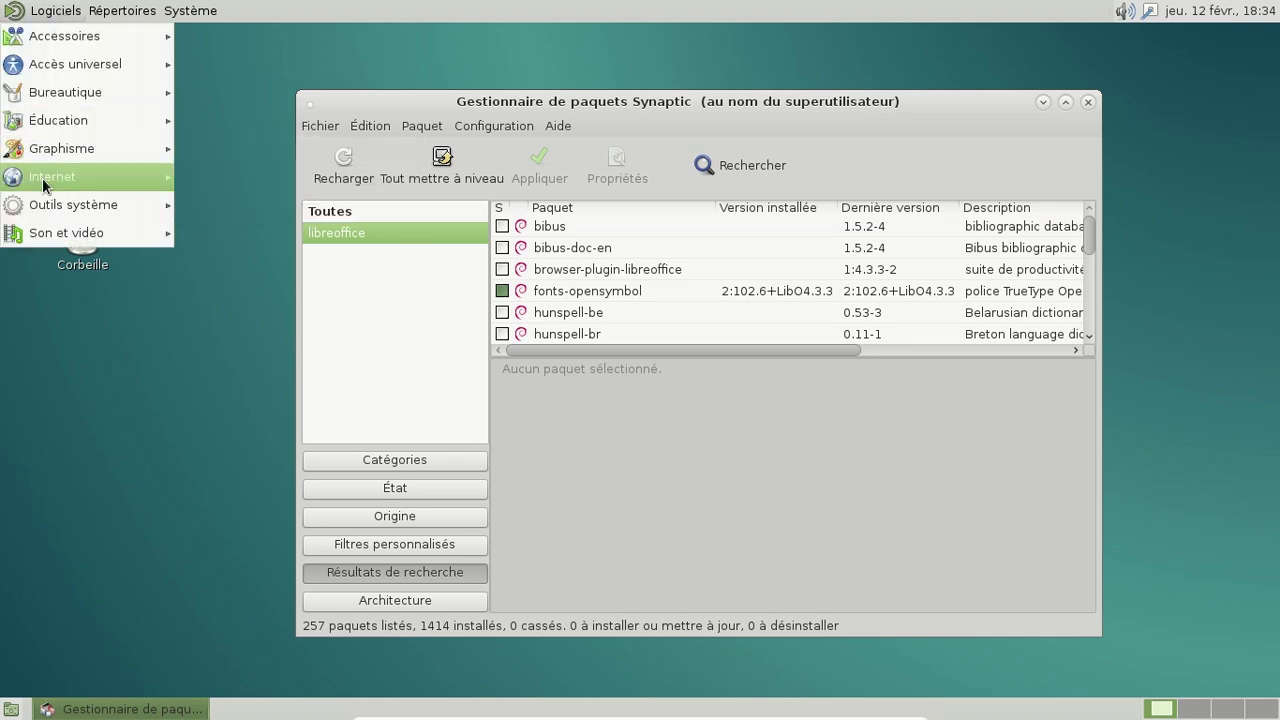
pyautogui.moveTo(42, 178)
pyautogui.moveTo(75, 95)
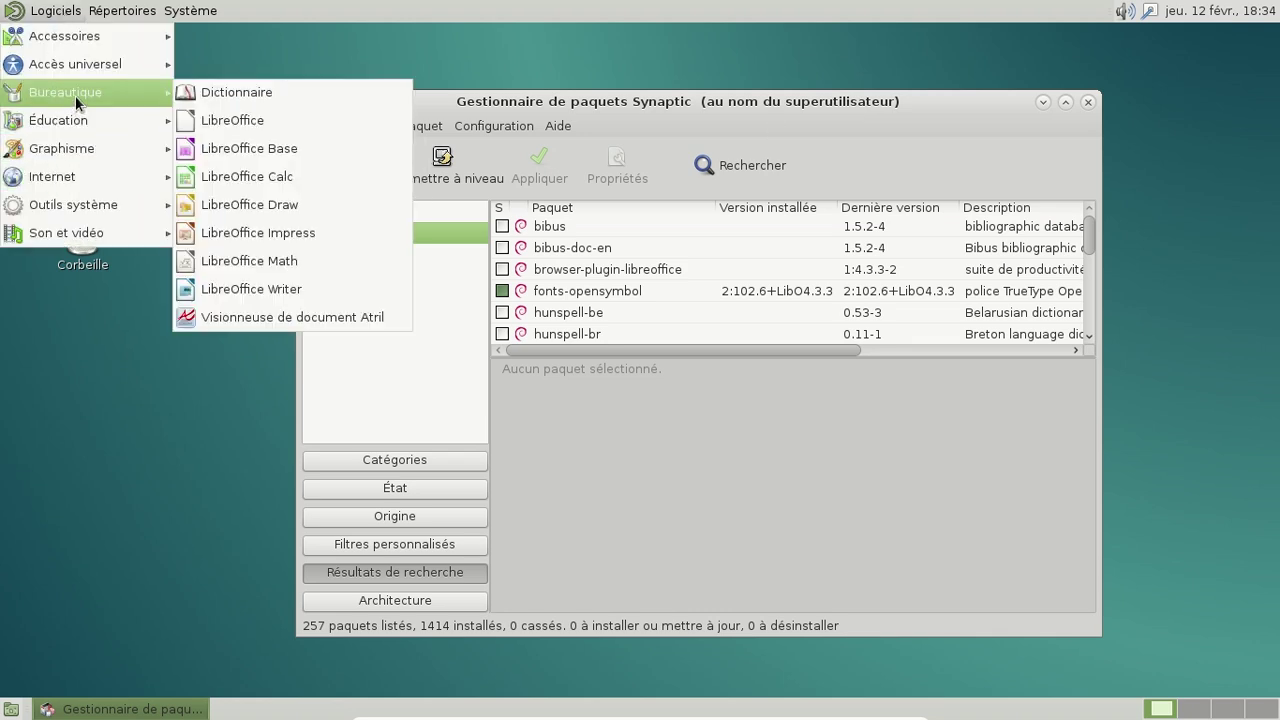
pyautogui.click(290, 284)
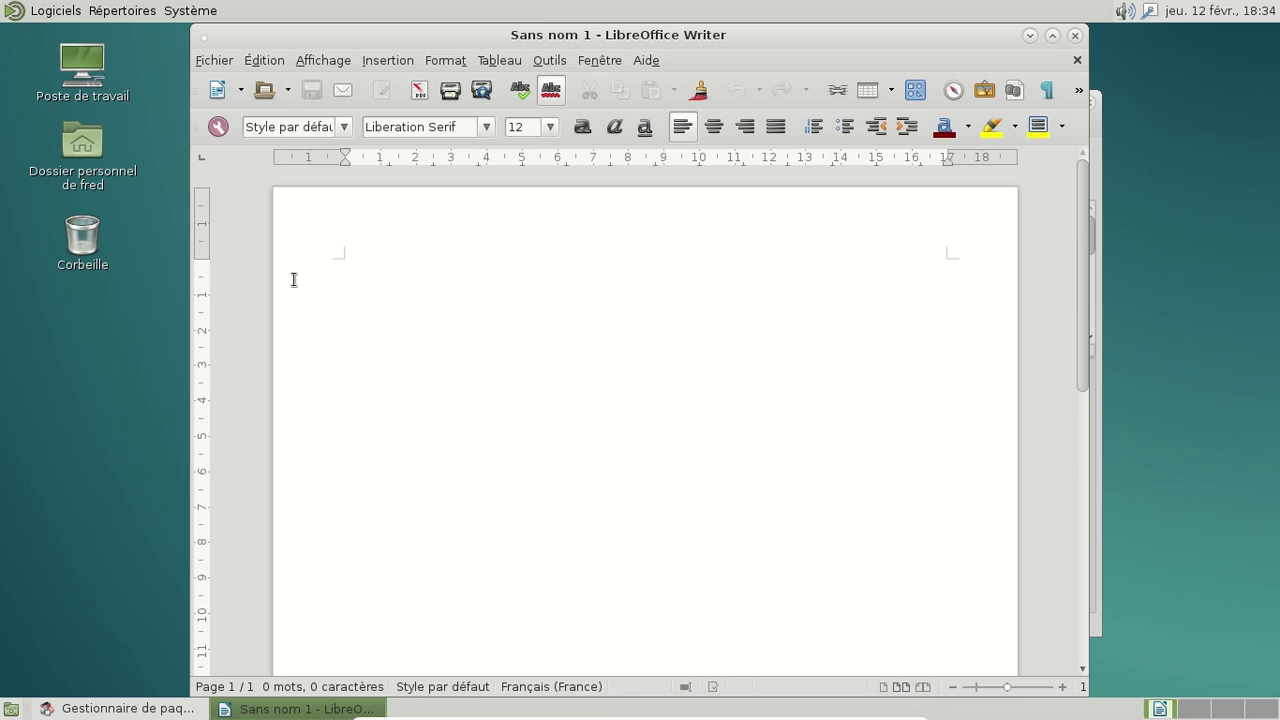
# Step: Close Writer and search Synaptic for 'packagekit', viewing the apper package
pyautogui.click(1073, 36)
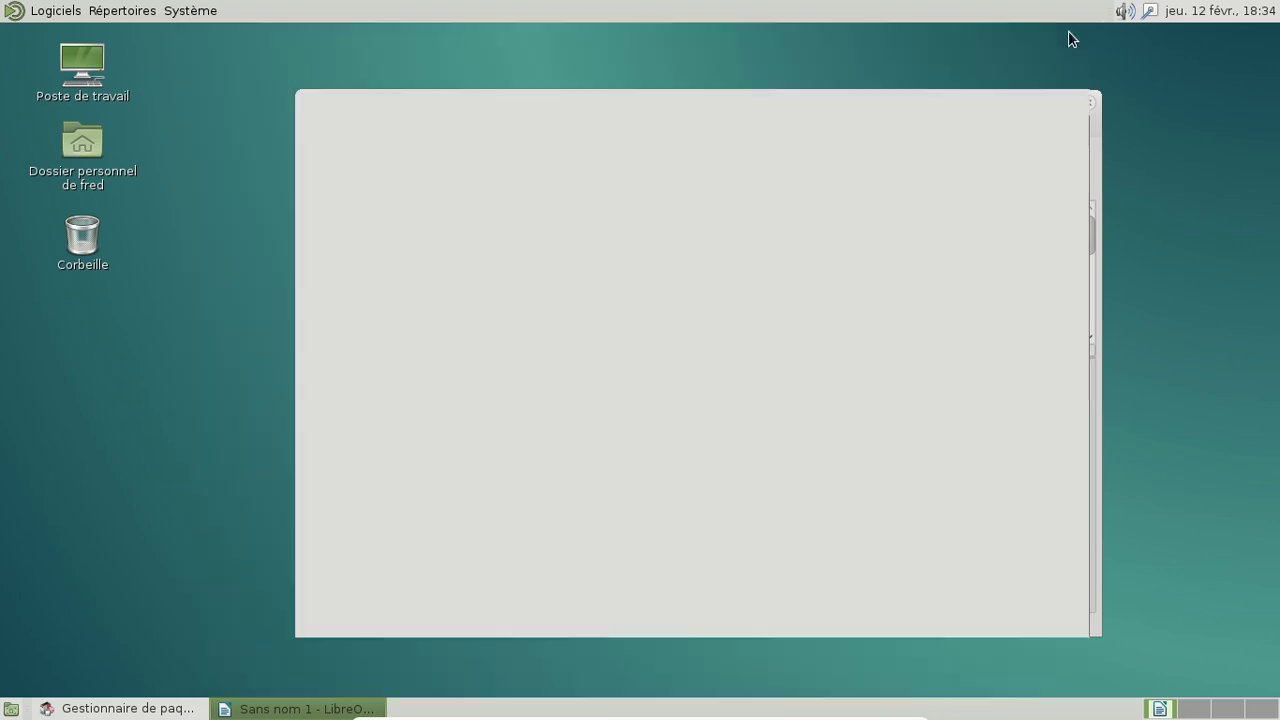
pyautogui.click(761, 169)
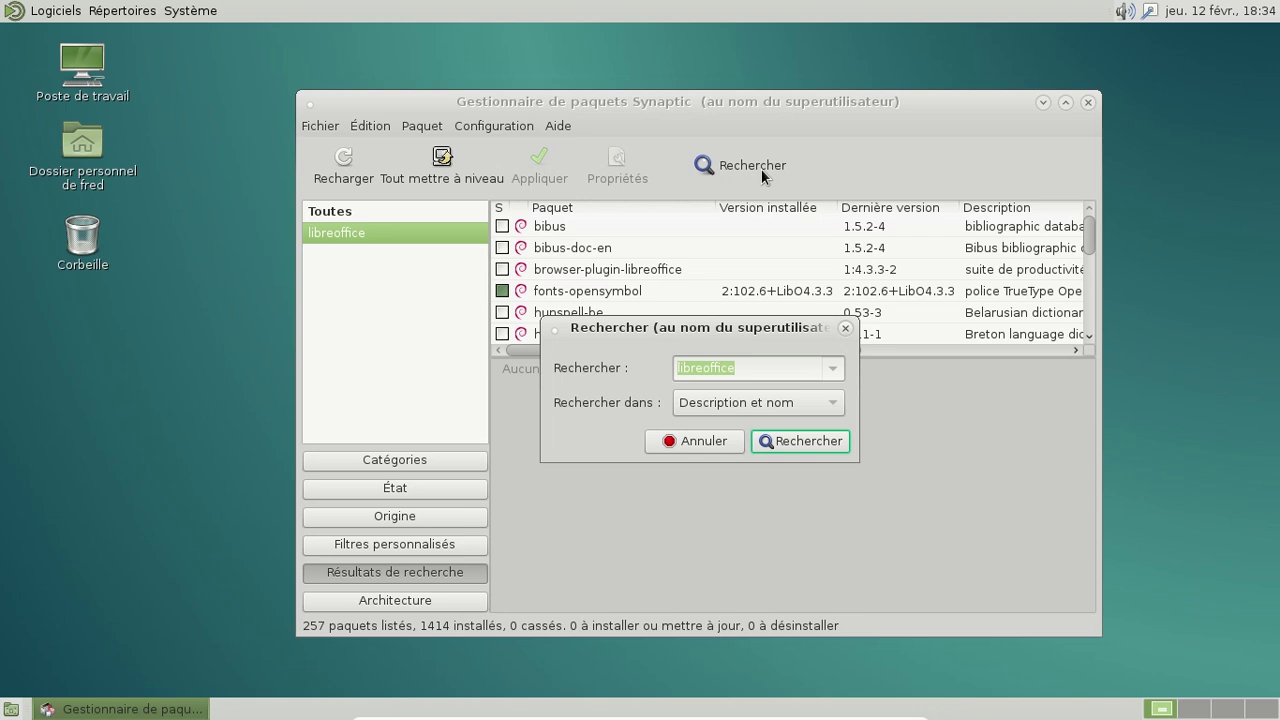
pyautogui.write('packagekit')
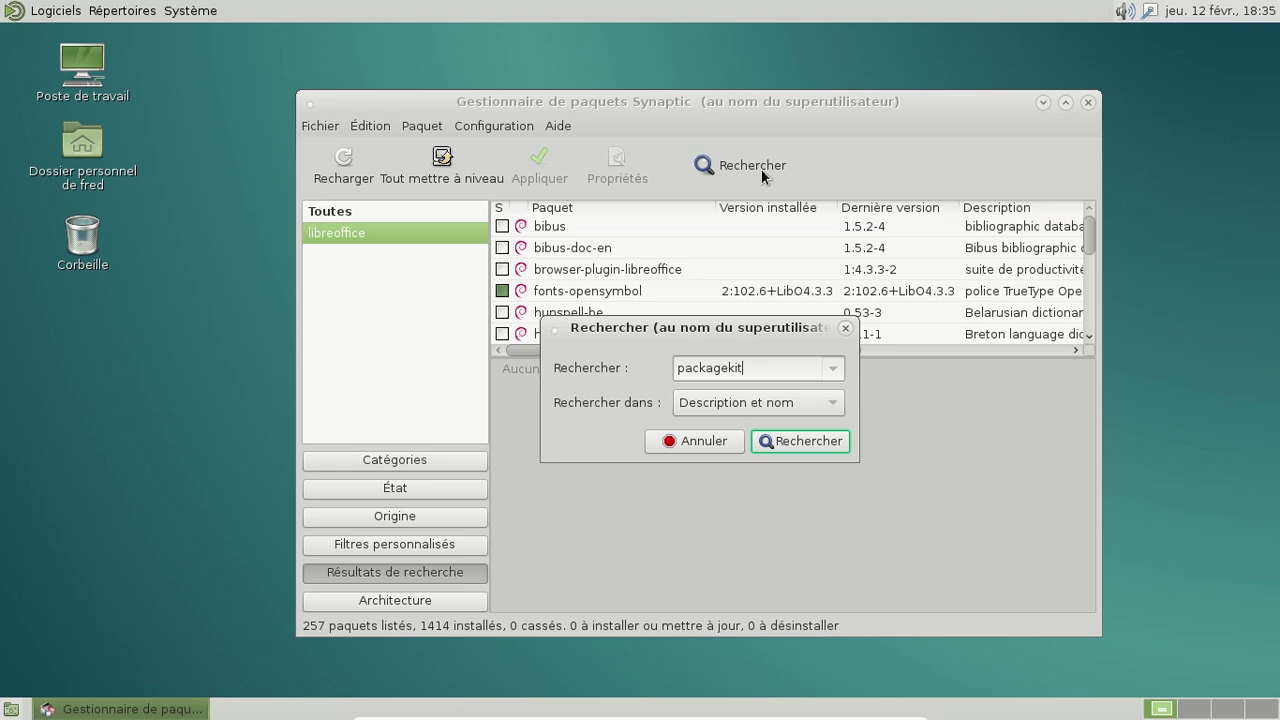
pyautogui.press('Return')
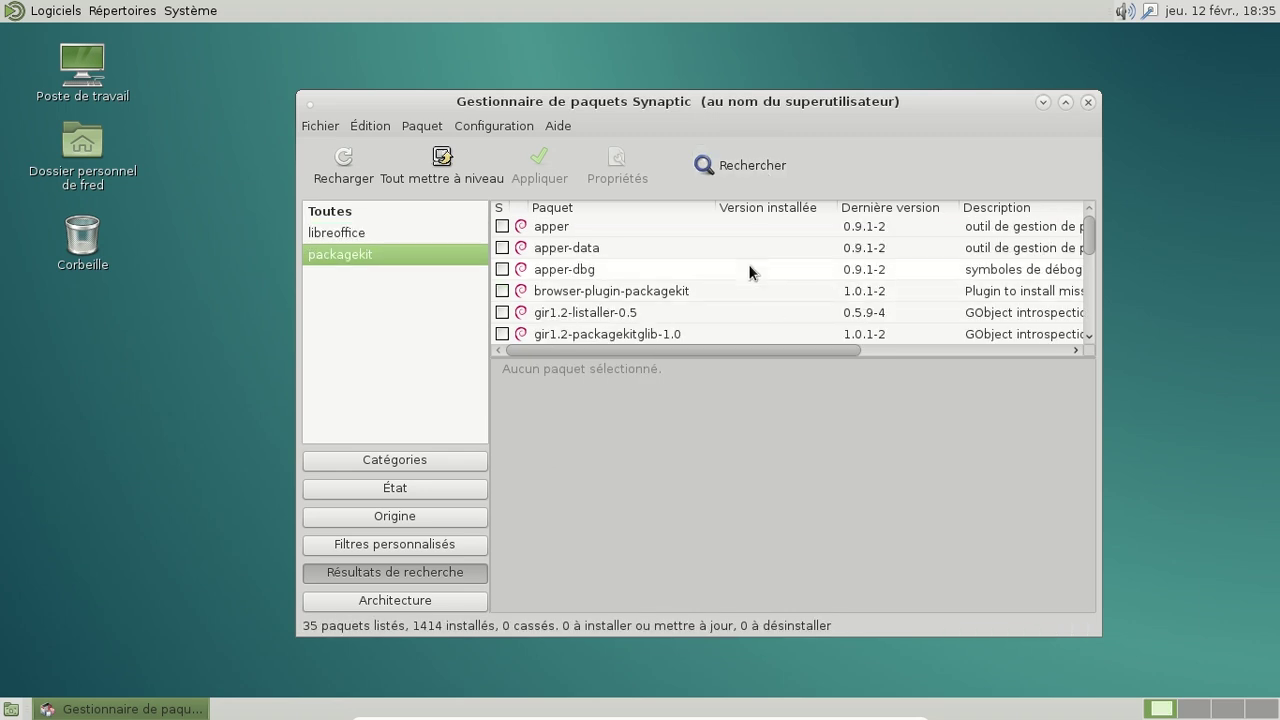
pyautogui.click(735, 227)
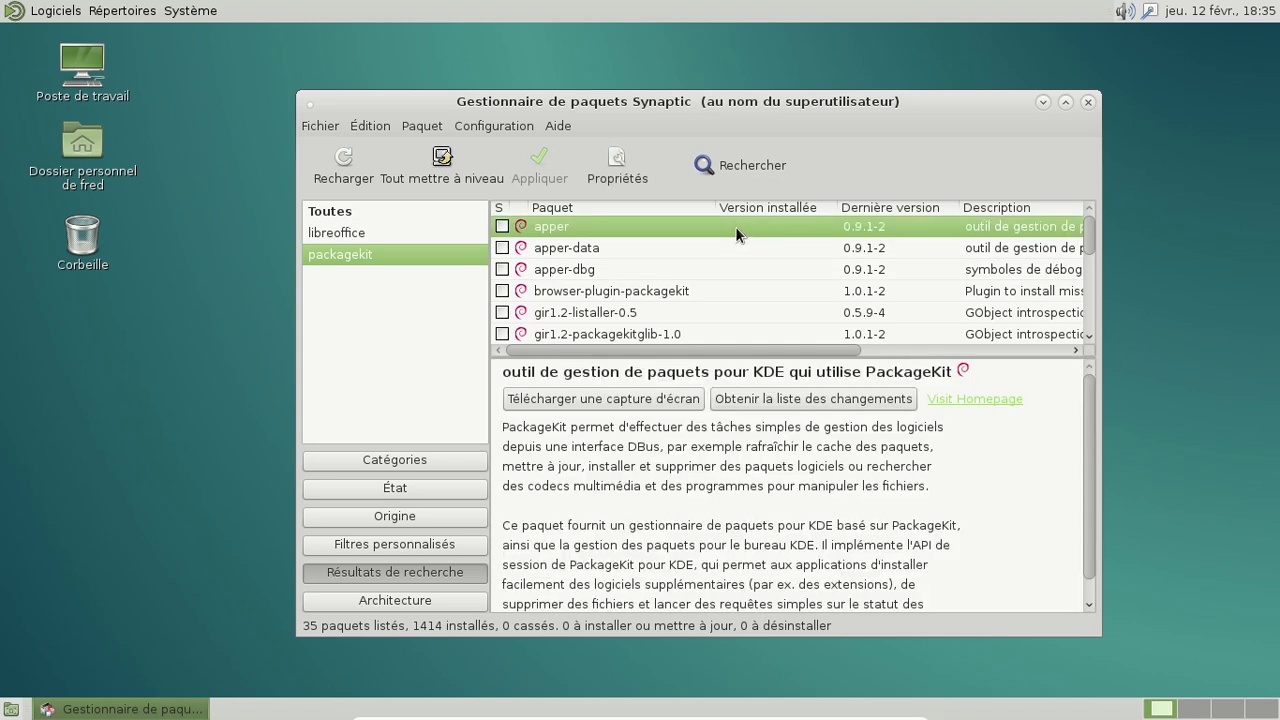
# Step: Browse the packagekit results (gnome-packagekit, listaller) and open packagekit's context menu
pyautogui.scroll(-3, 727, 248)
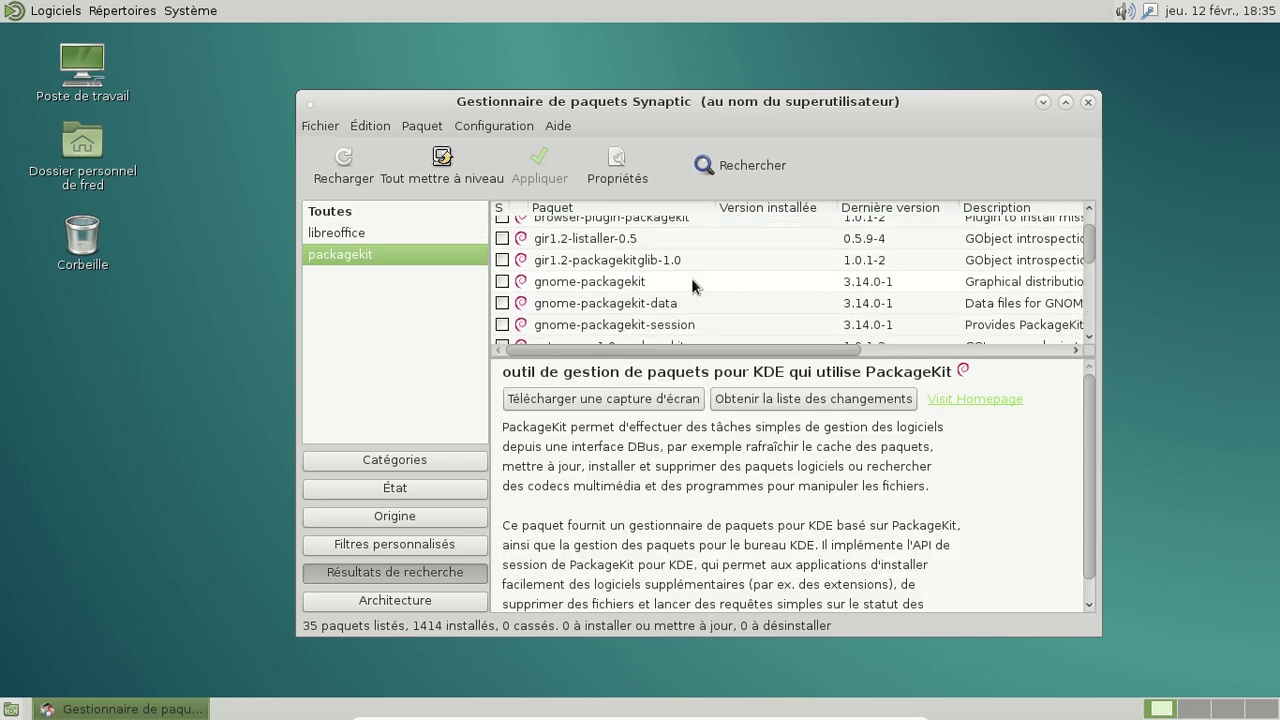
pyautogui.click(692, 281)
pyautogui.scroll(-3, 780, 279)
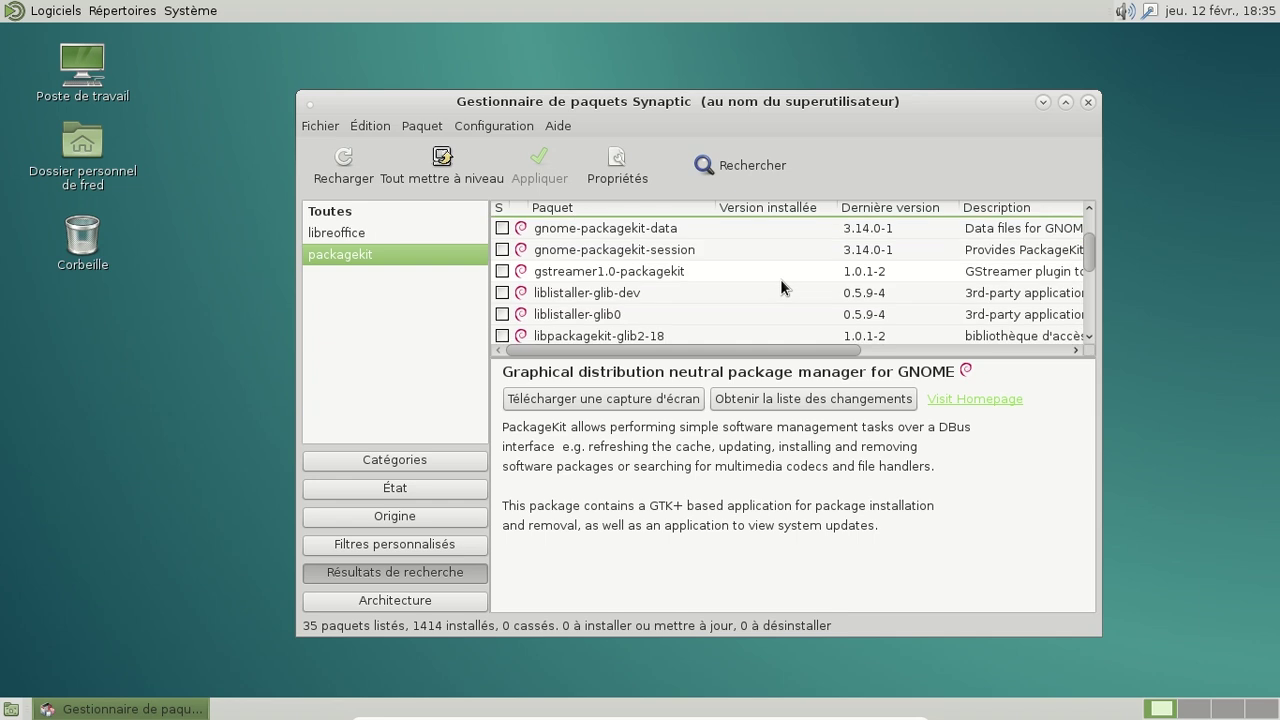
pyautogui.scroll(-2, 781, 287)
pyautogui.scroll(-5, 781, 287)
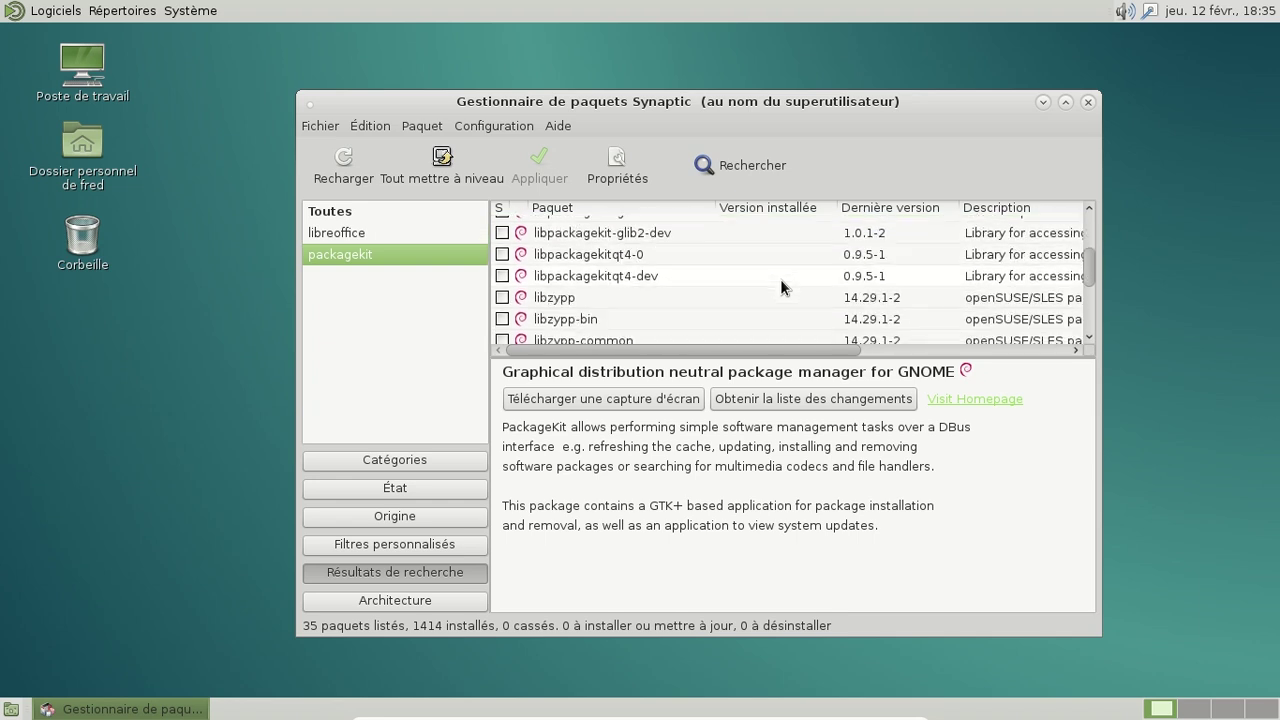
pyautogui.scroll(-1, 780, 279)
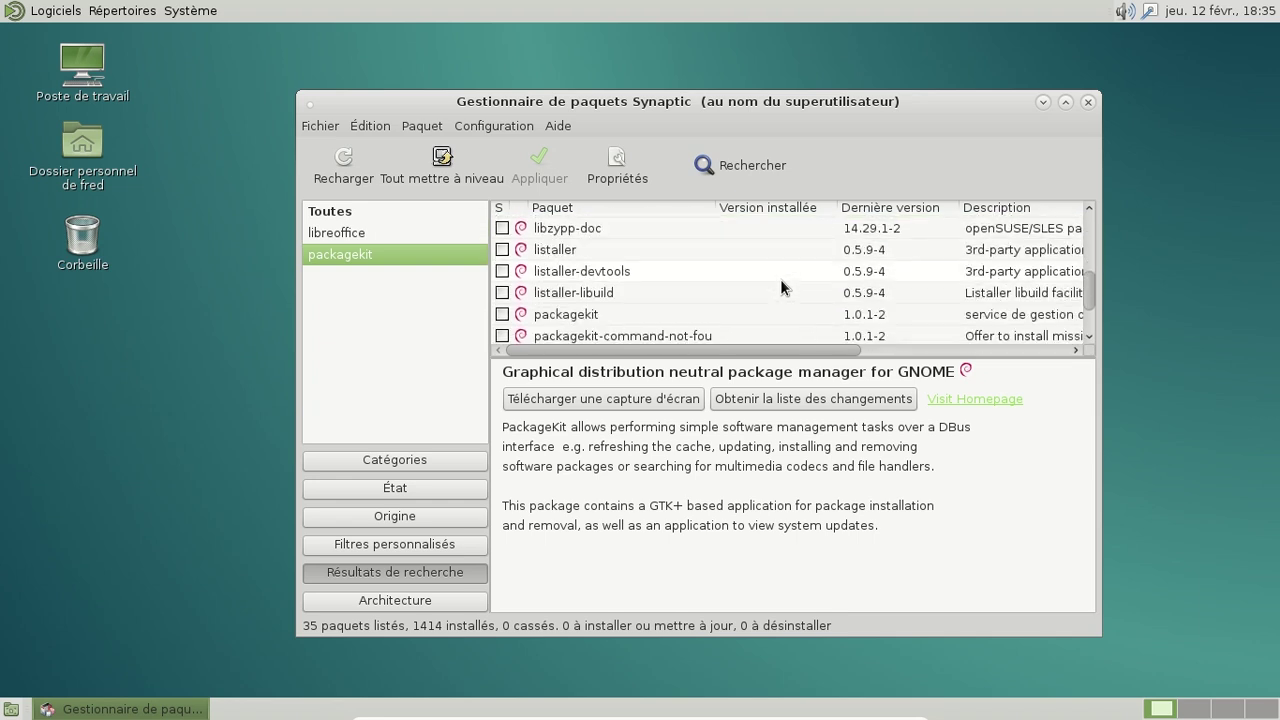
pyautogui.click(753, 248)
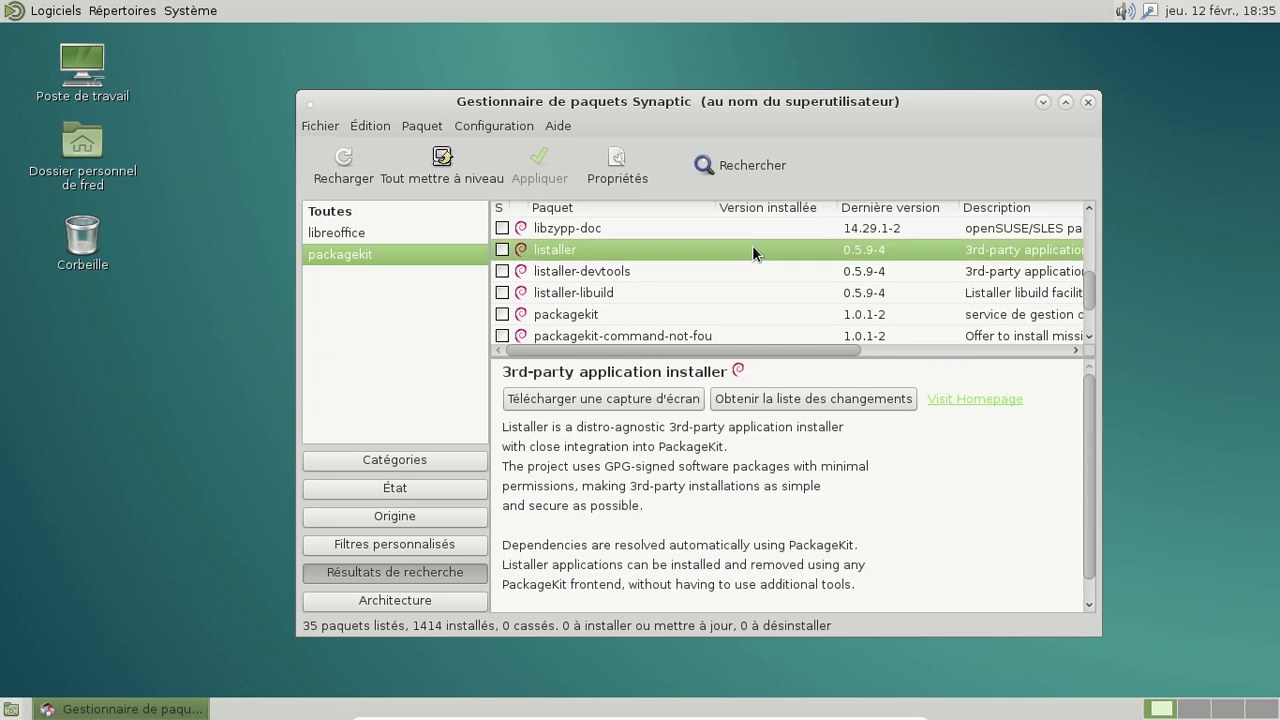
pyautogui.scroll(-1, 752, 248)
pyautogui.click(648, 262)
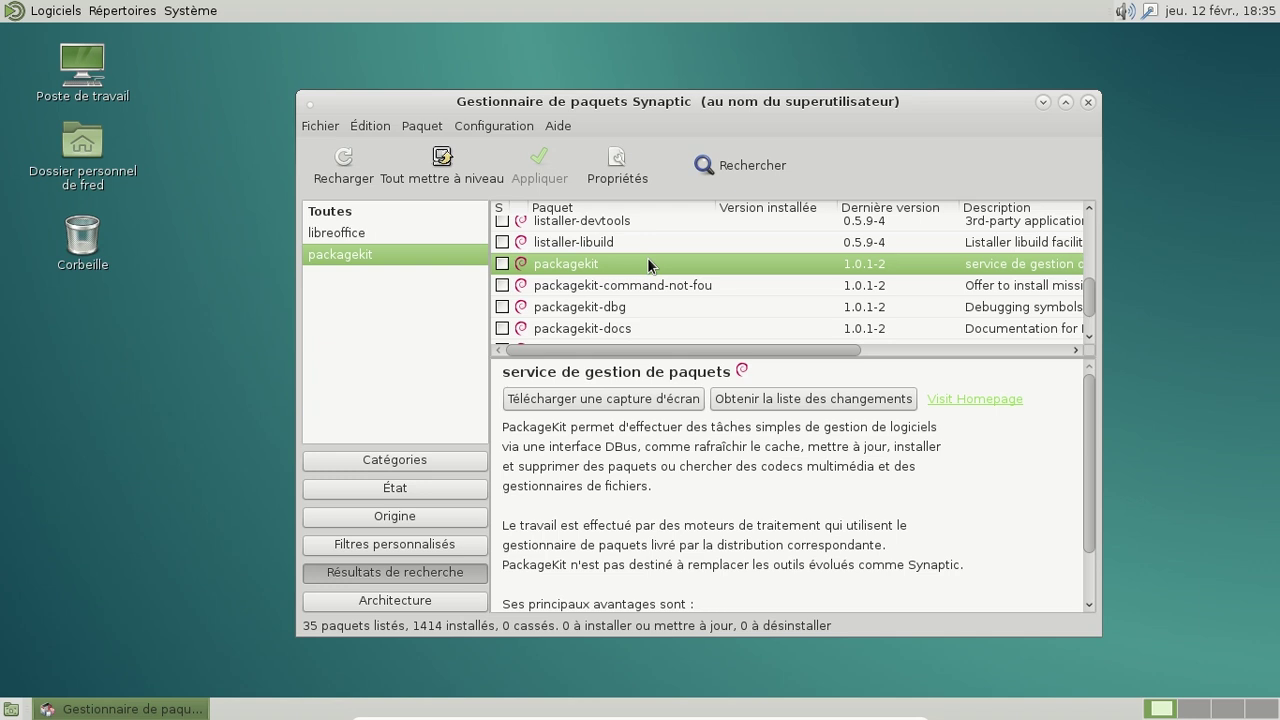
pyautogui.rightClick(647, 257)
# Step: Mark packagekit with its additional packages and apply the installation of all nine packages
pyautogui.click(741, 296)
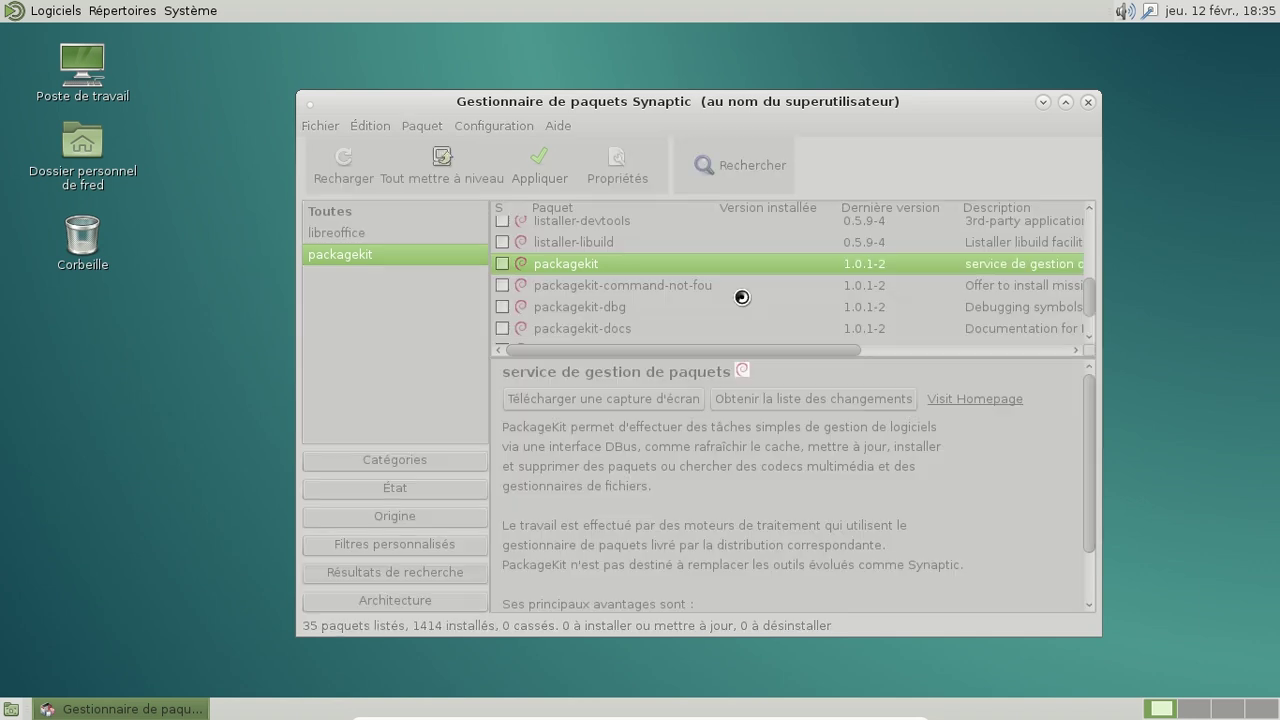
pyautogui.click(829, 511)
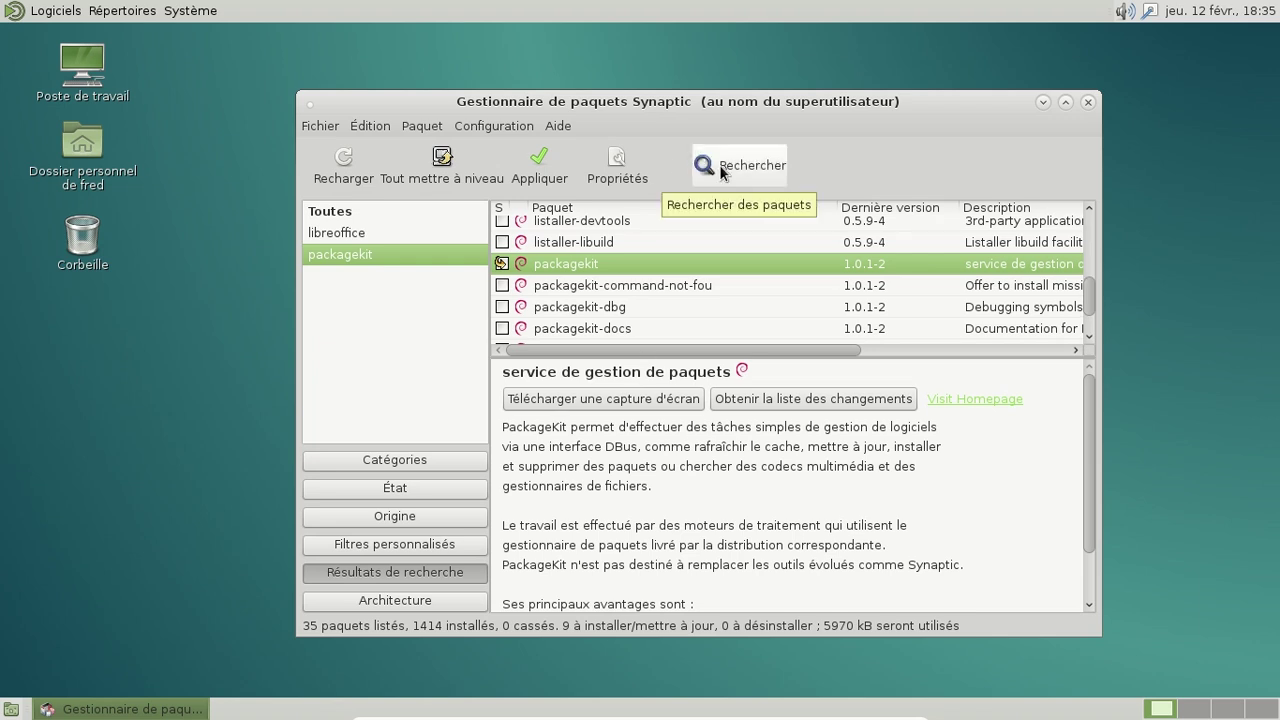
pyautogui.click(776, 176)
pyautogui.click(776, 176)
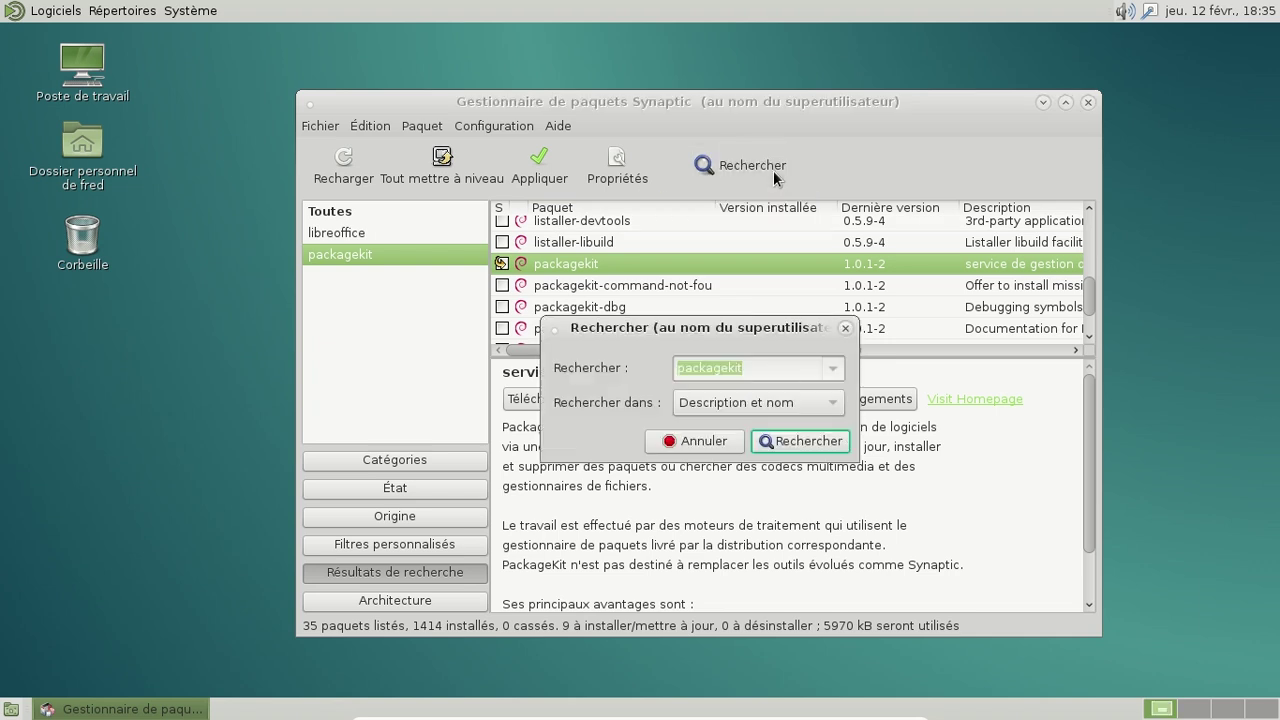
pyautogui.click(843, 328)
pyautogui.click(537, 163)
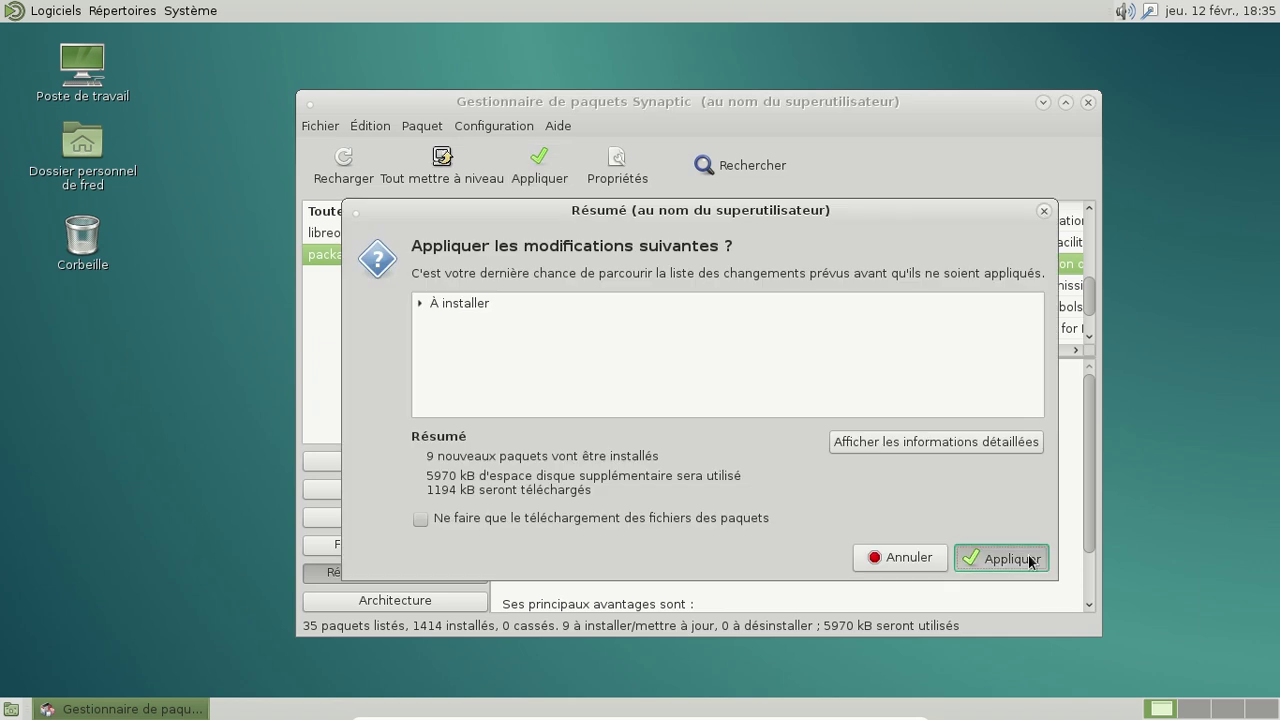
pyautogui.click(1029, 556)
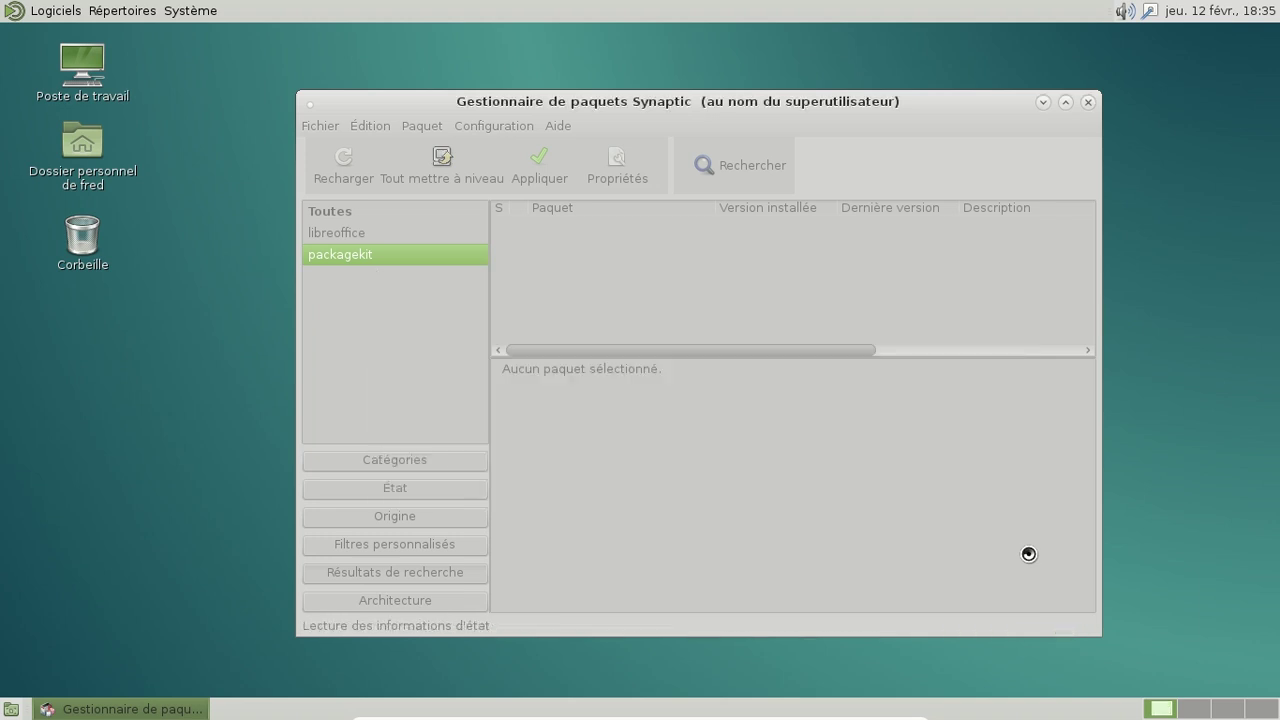
pyautogui.click(180, 12)
pyautogui.moveTo(184, 38)
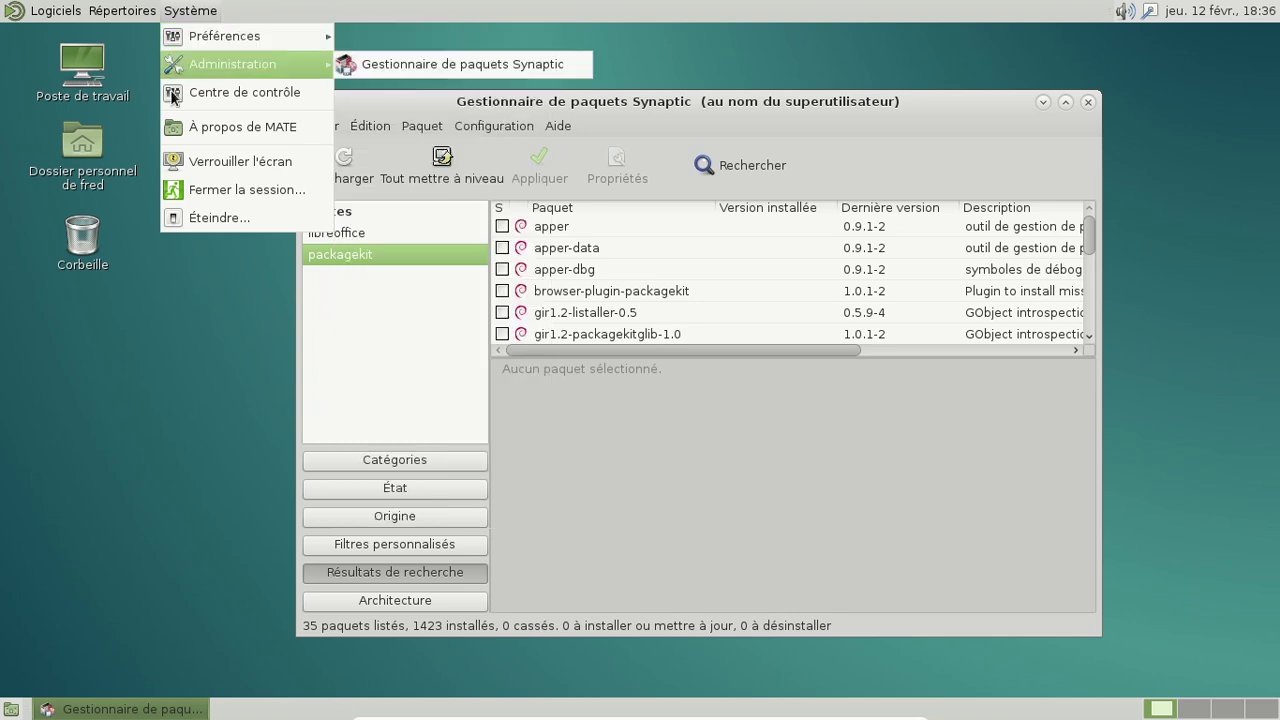
pyautogui.moveTo(235, 38)
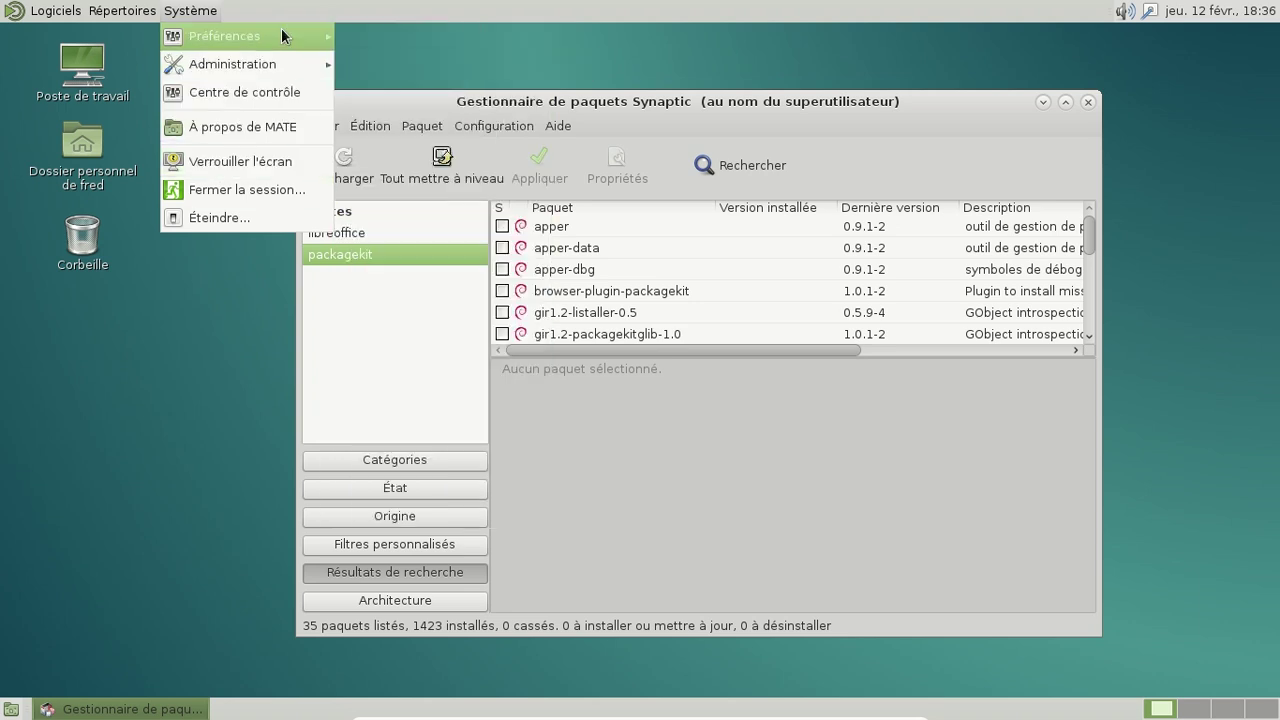
pyautogui.moveTo(283, 37)
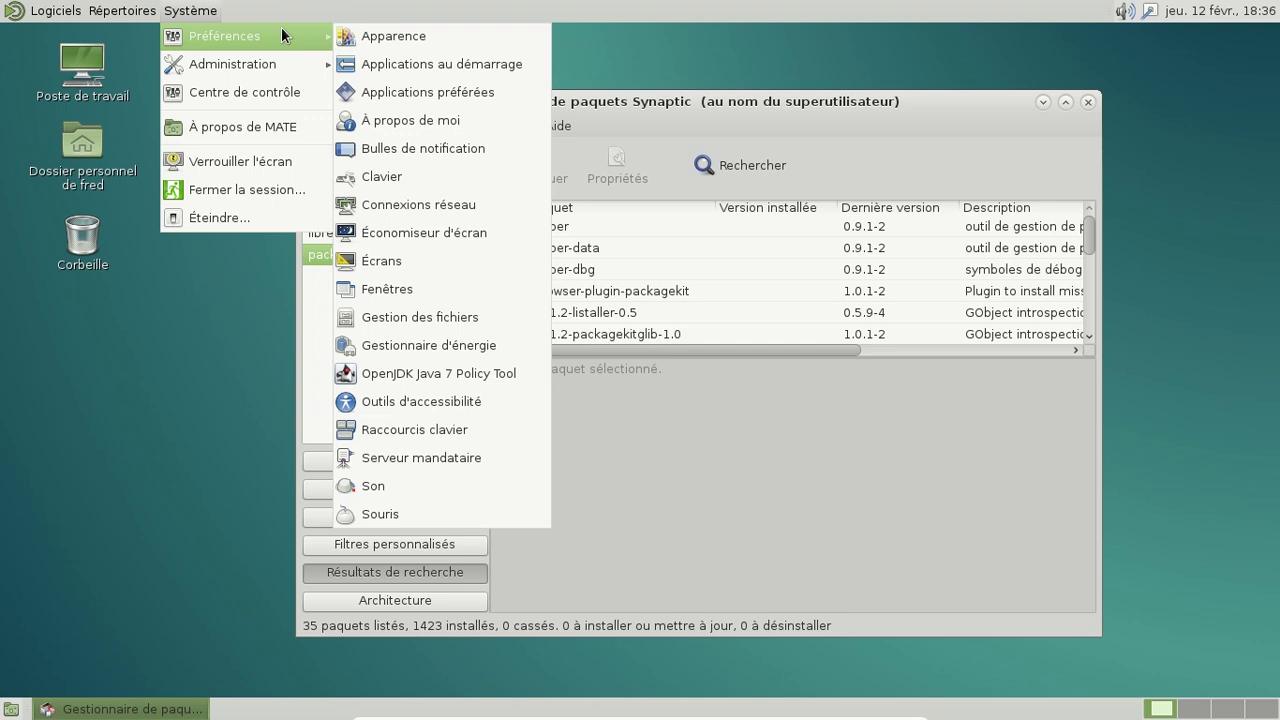
pyautogui.click(274, 91)
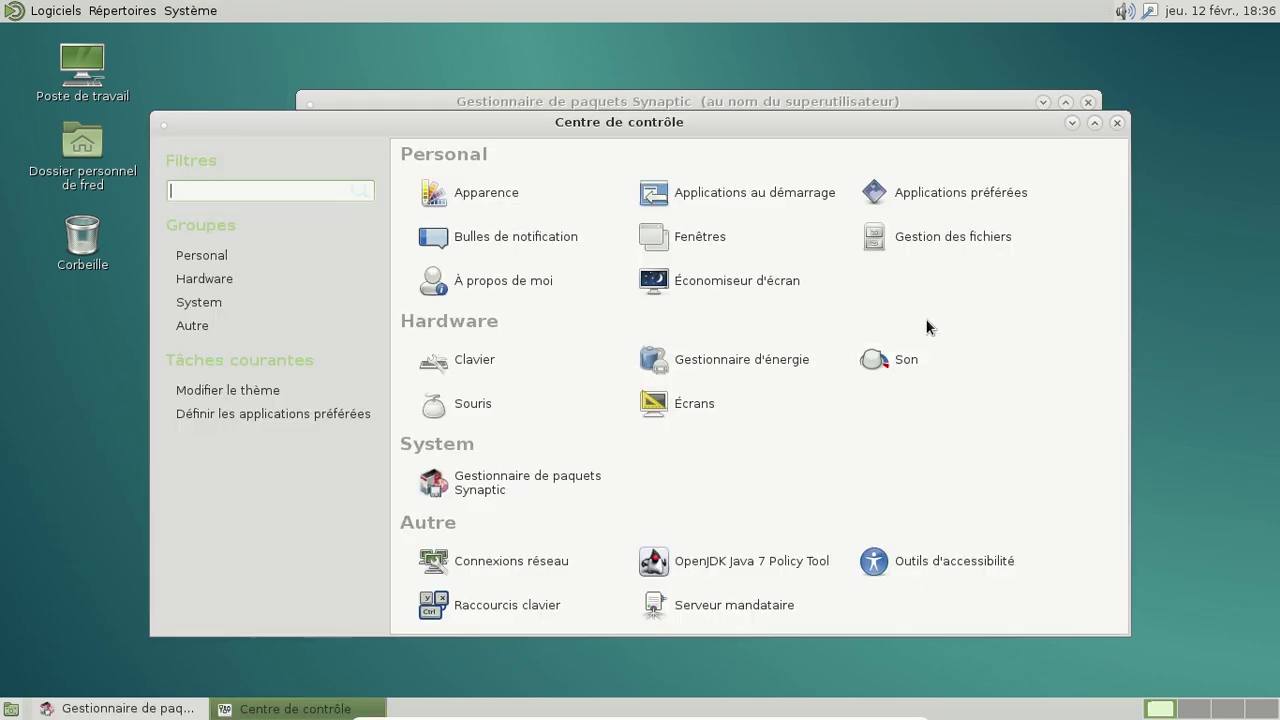
pyautogui.write('menu')
pyautogui.press('BackSpace')
pyautogui.press('BackSpace')
pyautogui.press('BackSpace')
pyautogui.press('BackSpace')
pyautogui.hotkey('alt', 'F4')
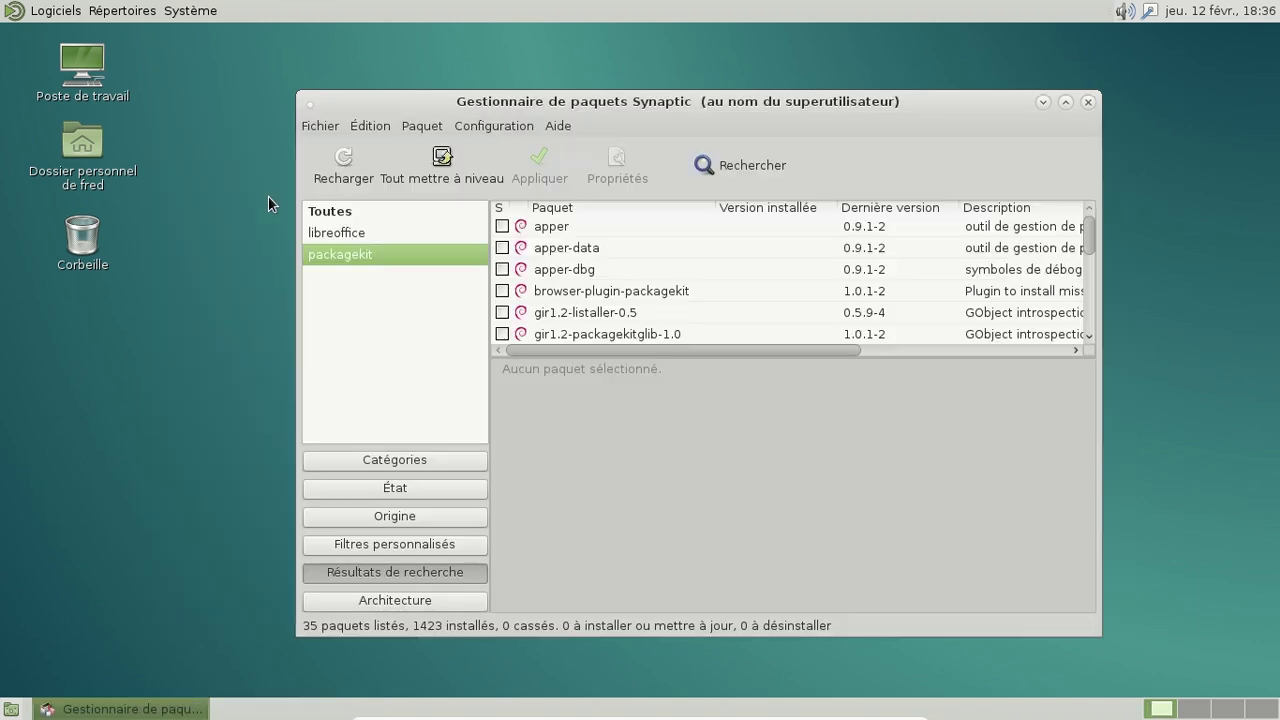
# Step: Look through the applications menu, then close it without launching anything
pyautogui.click(56, 11)
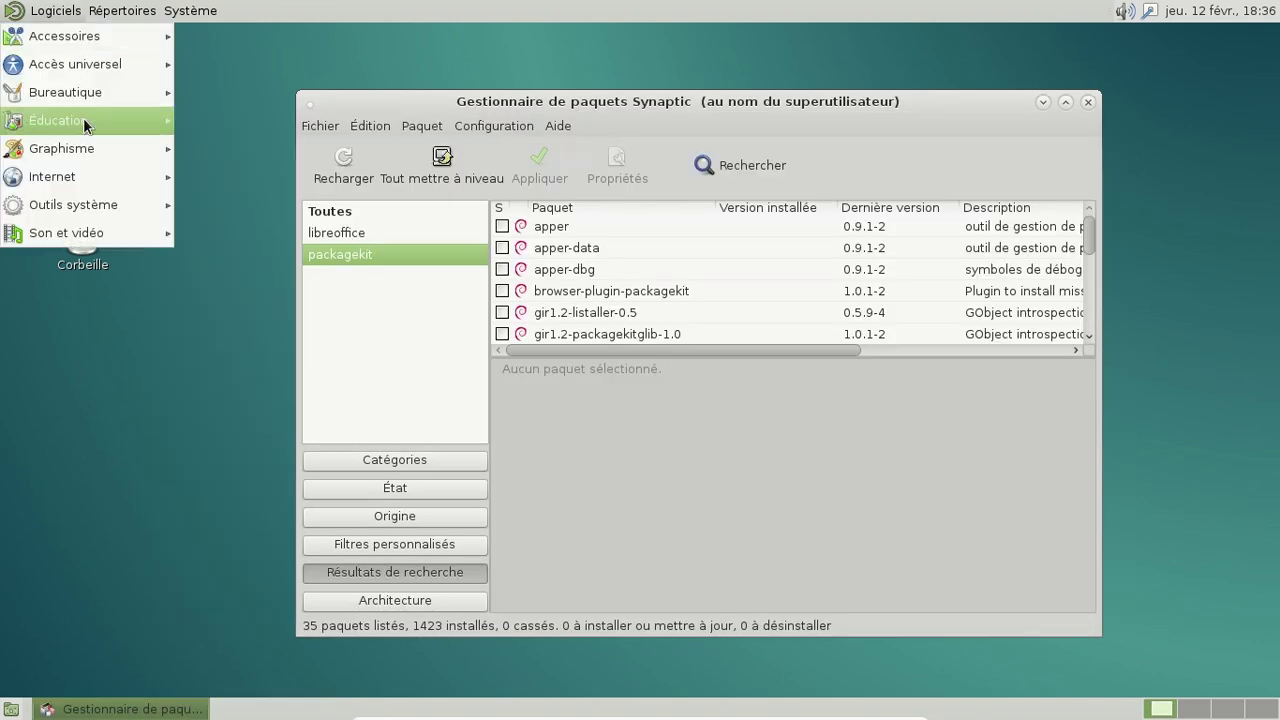
pyautogui.moveTo(76, 198)
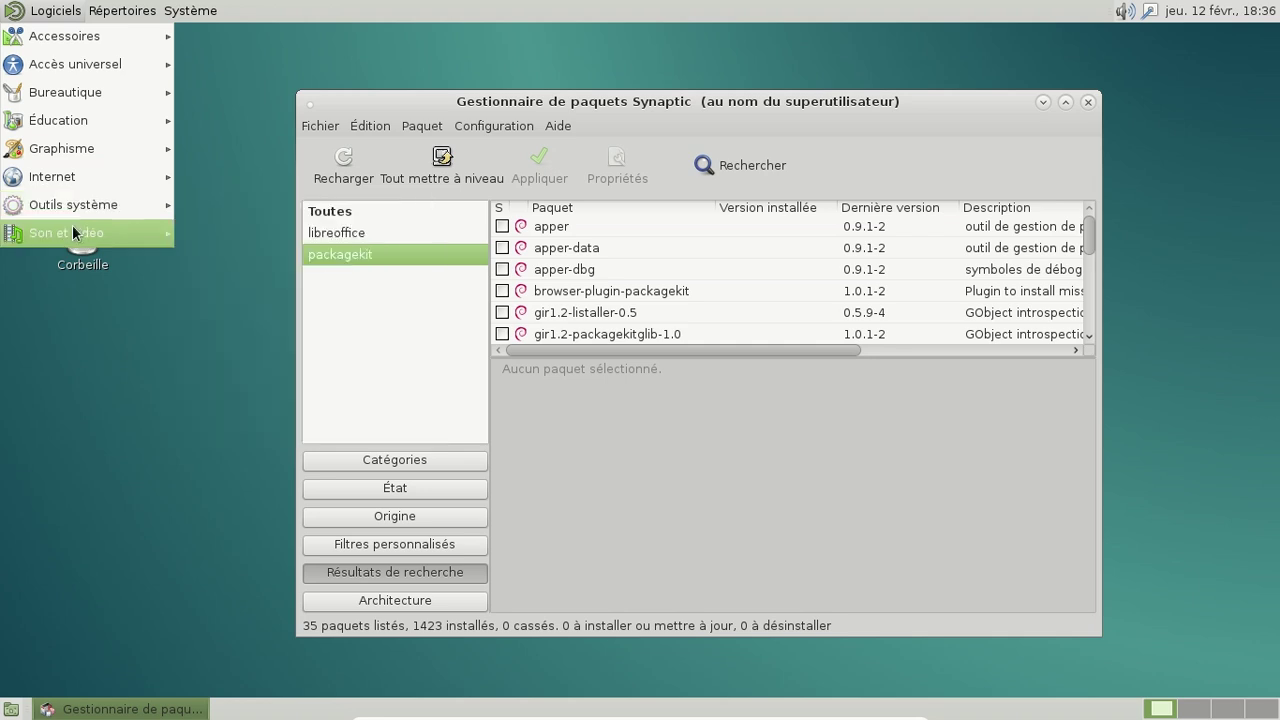
pyautogui.moveTo(93, 47)
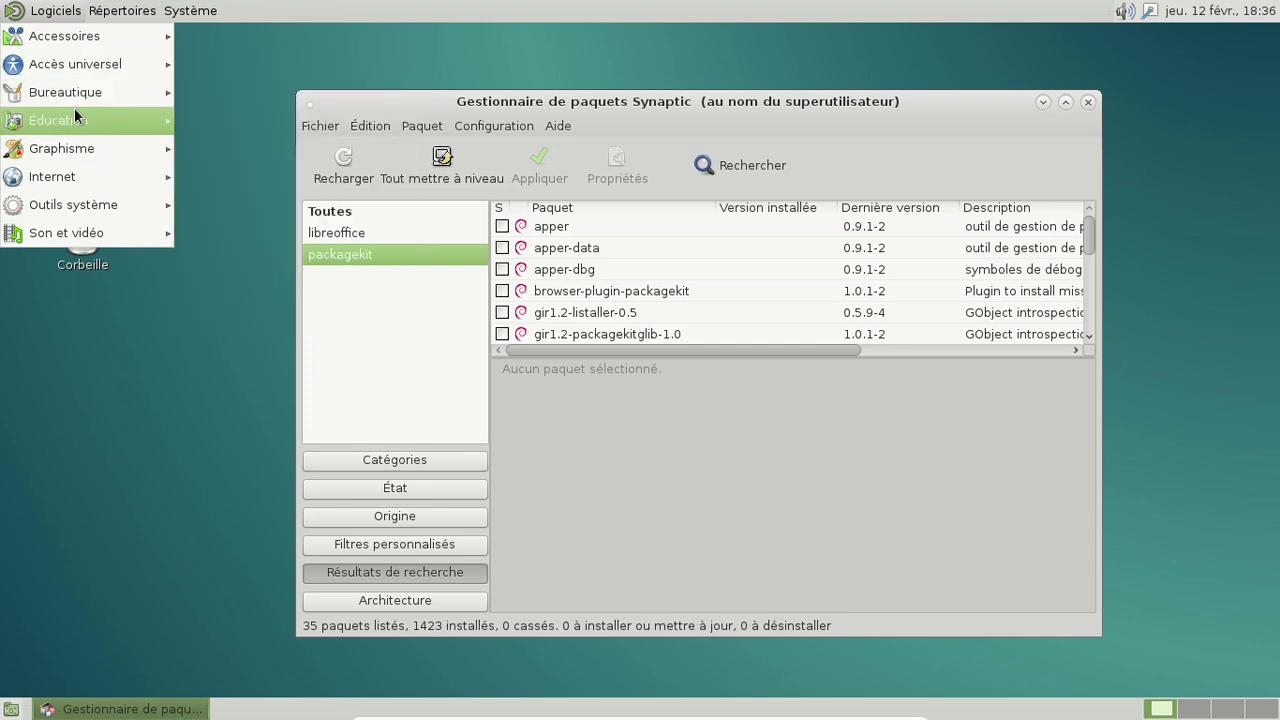
pyautogui.click(661, 176)
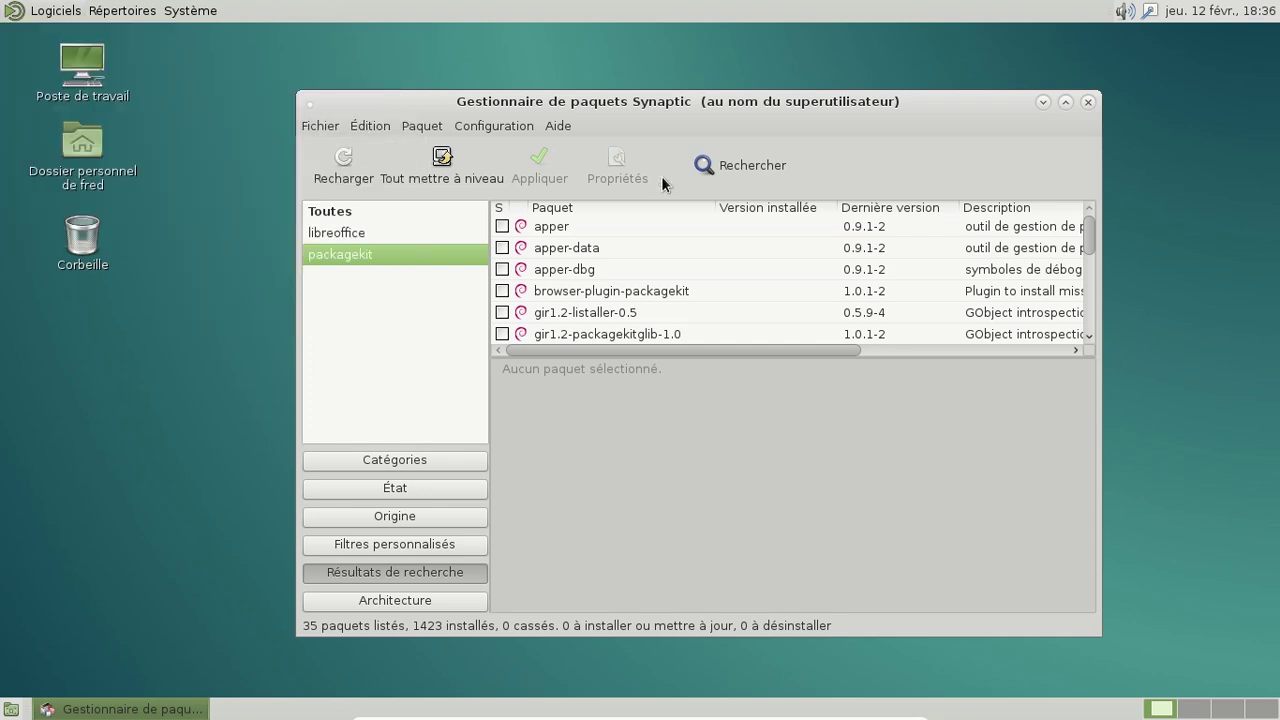
# Step: Search Synaptic for 'mozil' and select the mozo package to see its description
pyautogui.click(732, 174)
pyautogui.write('mozil')
pyautogui.press('Return')
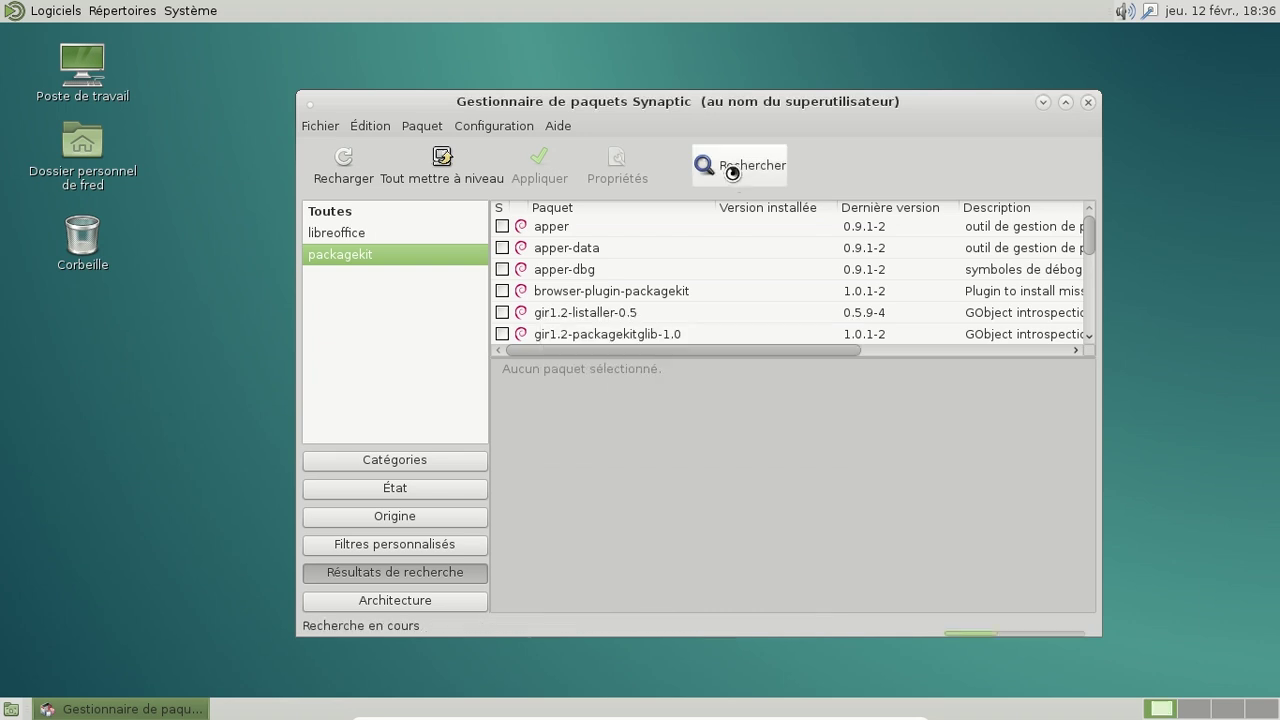
pyautogui.click(668, 231)
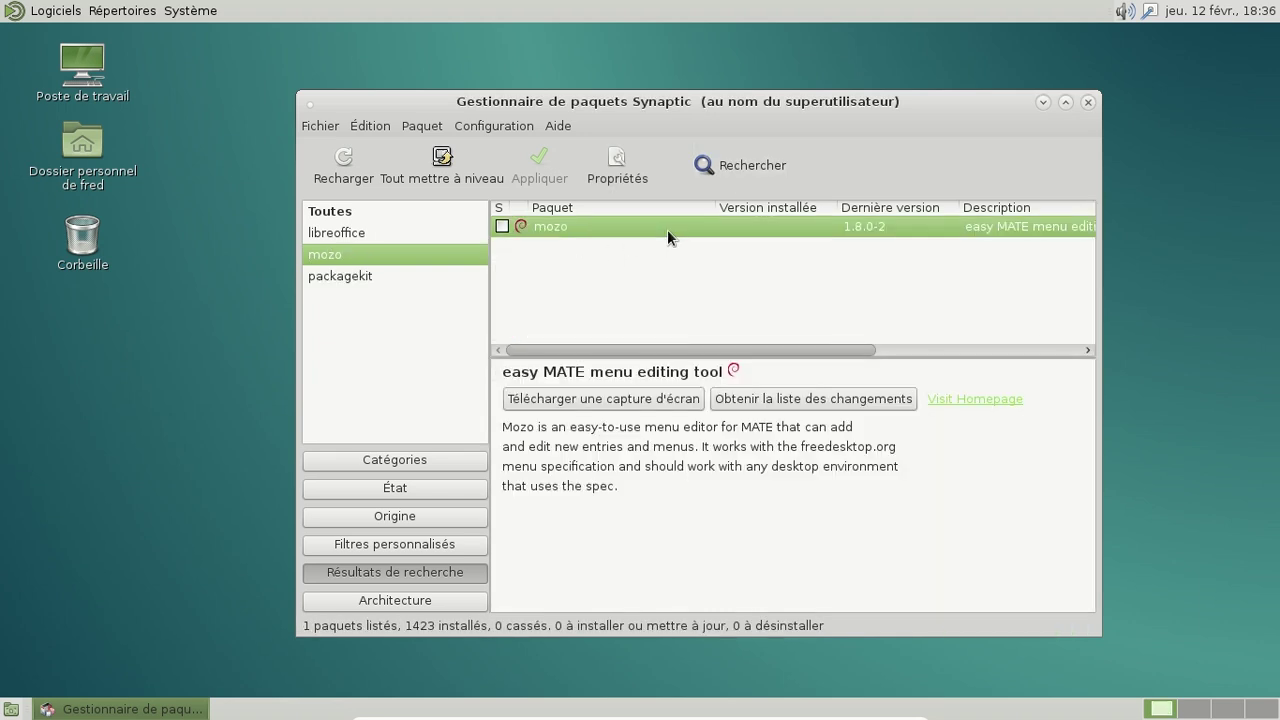
# Step: Mark mozo for installation with its extra required package and apply the changes
pyautogui.rightClick(667, 229)
pyautogui.click(752, 267)
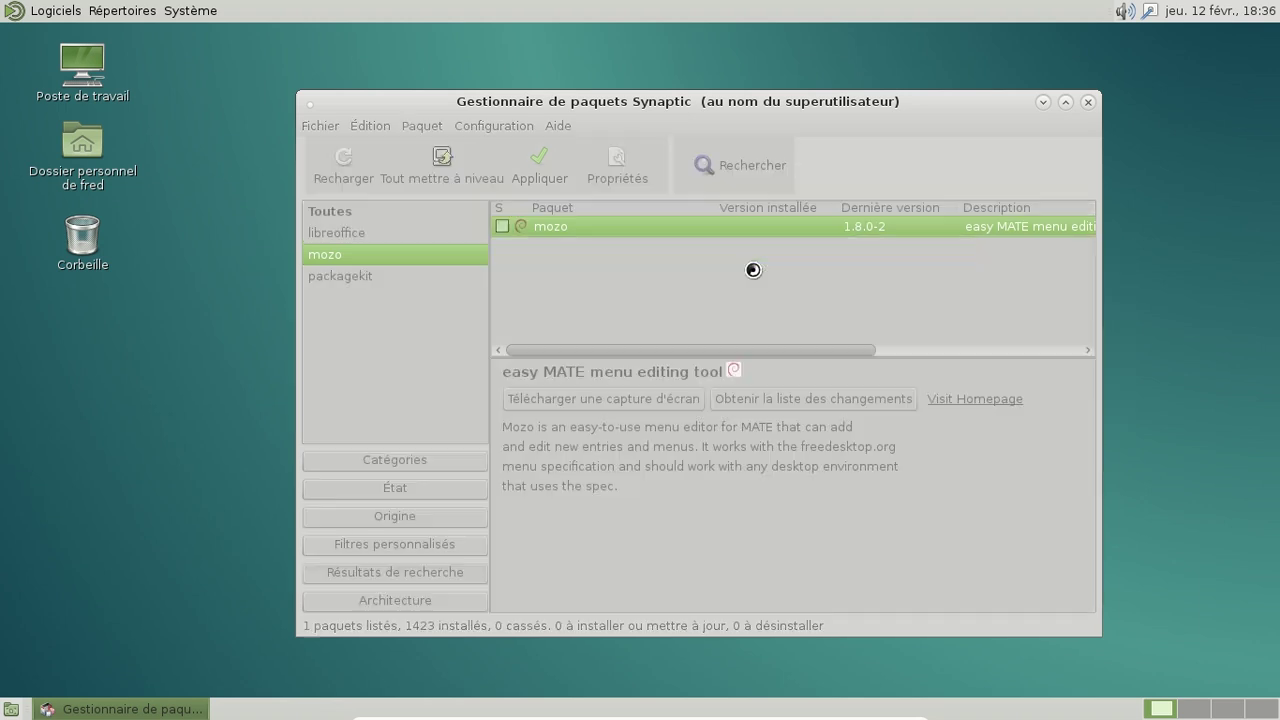
pyautogui.click(897, 511)
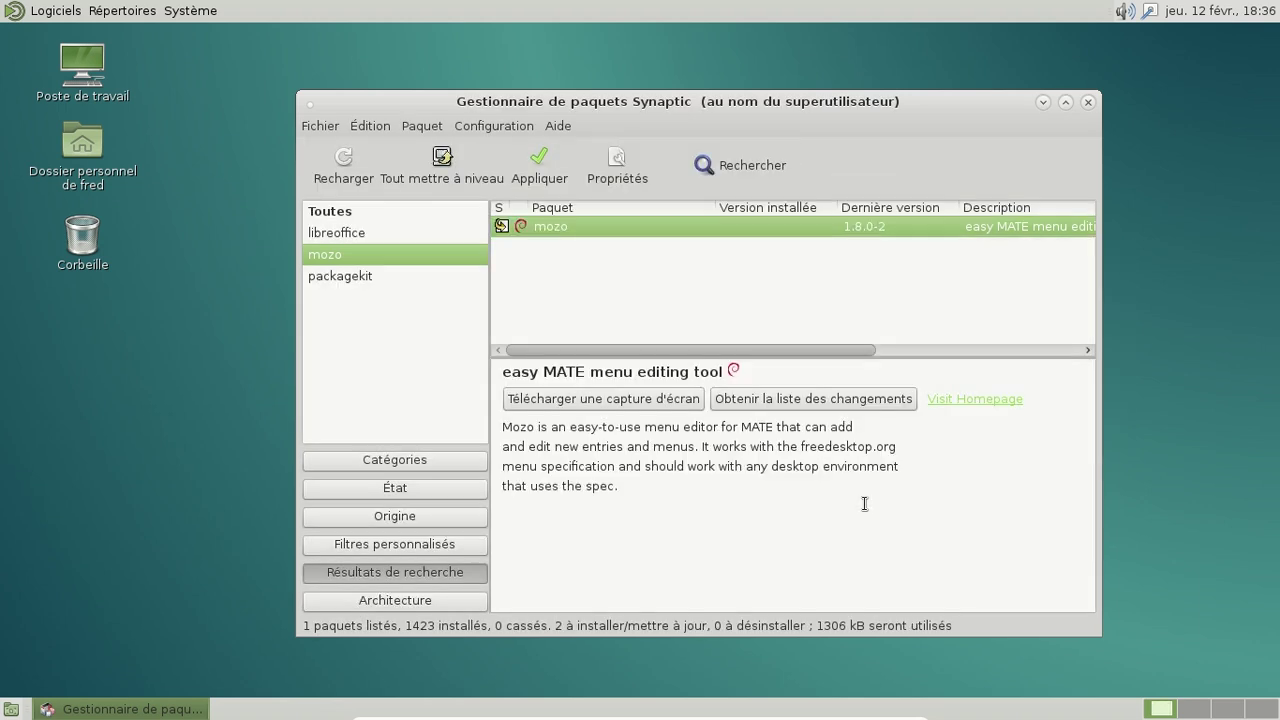
pyautogui.click(571, 180)
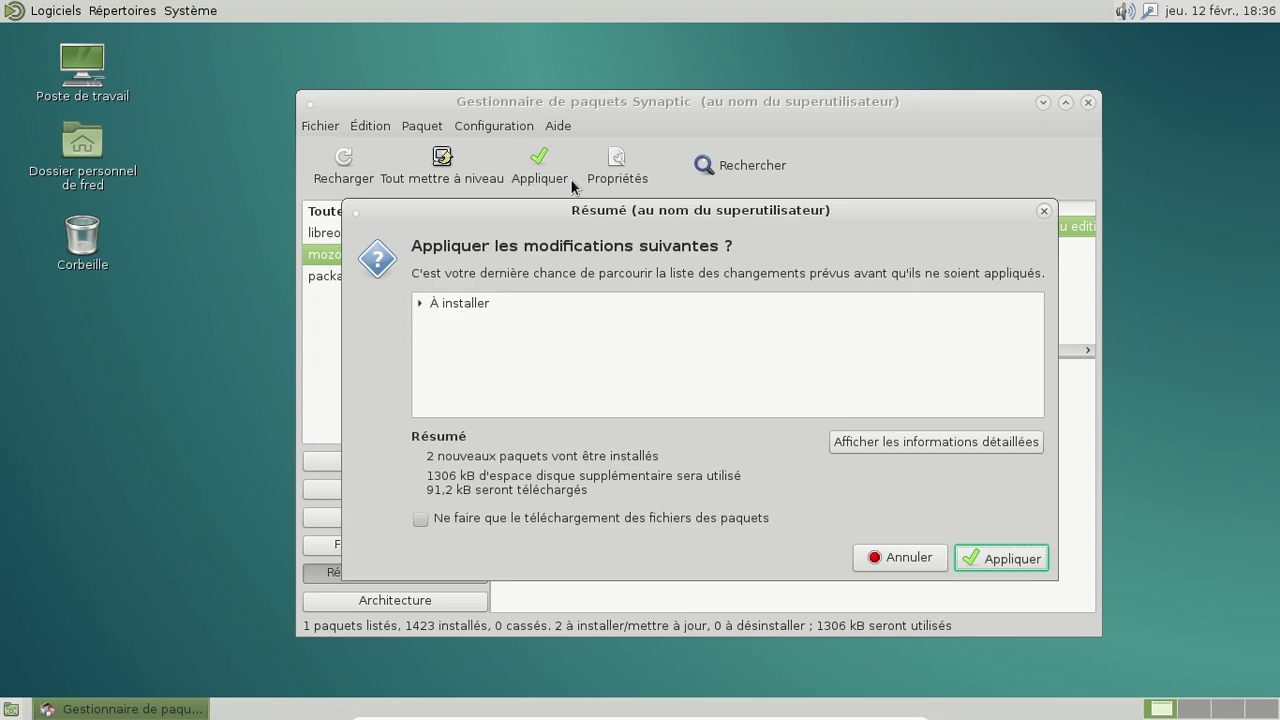
pyautogui.click(1037, 558)
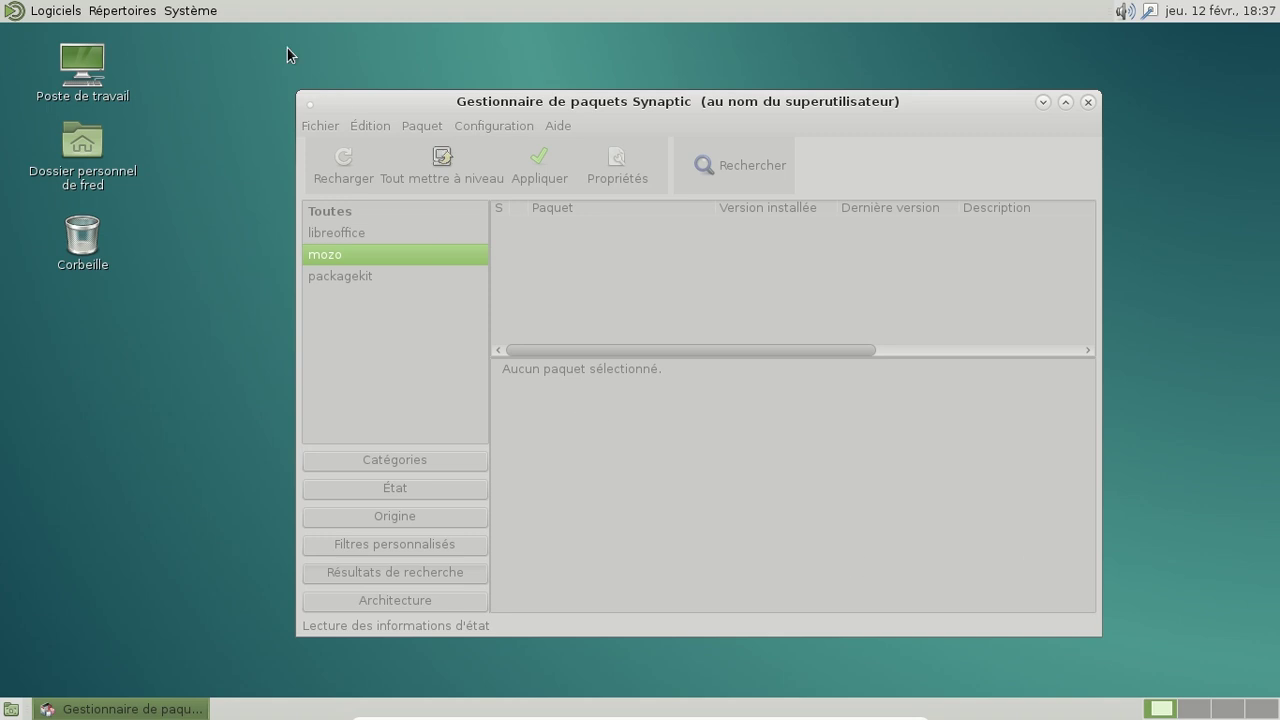
# Step: Launch the Menu principal editor and view the Préférences and Administration entries
pyautogui.click(190, 11)
pyautogui.moveTo(207, 37)
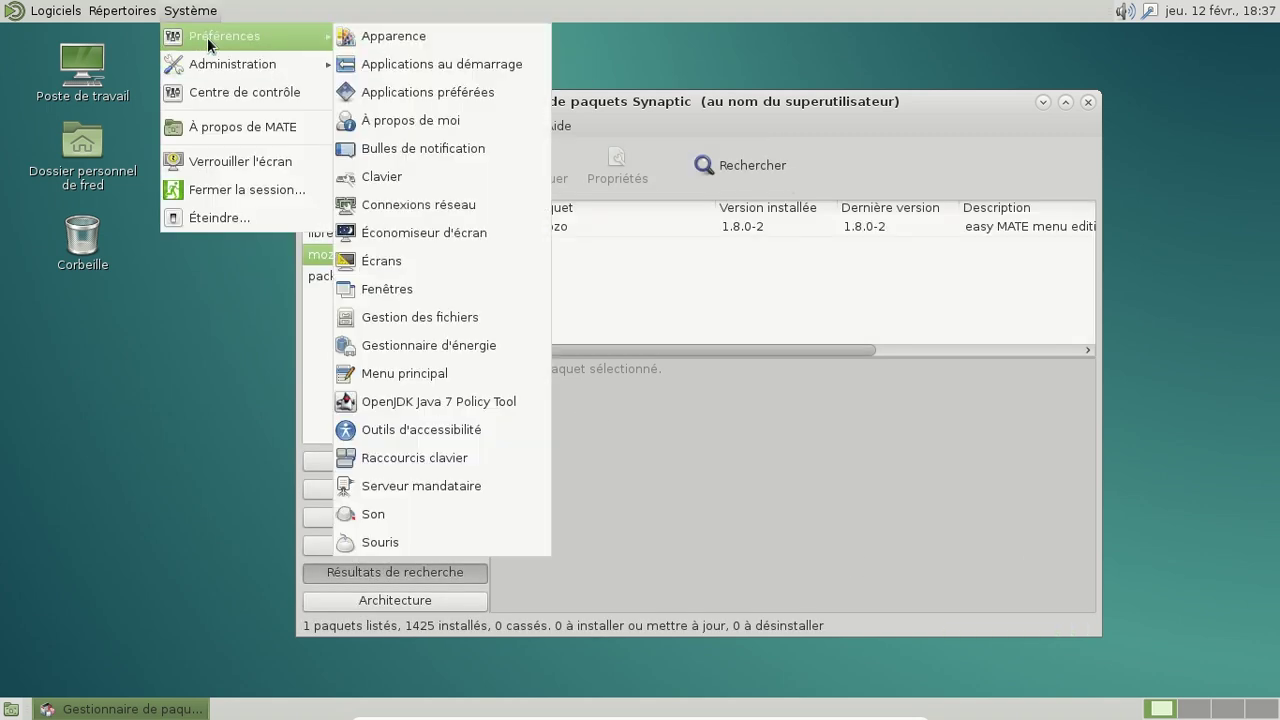
pyautogui.click(403, 364)
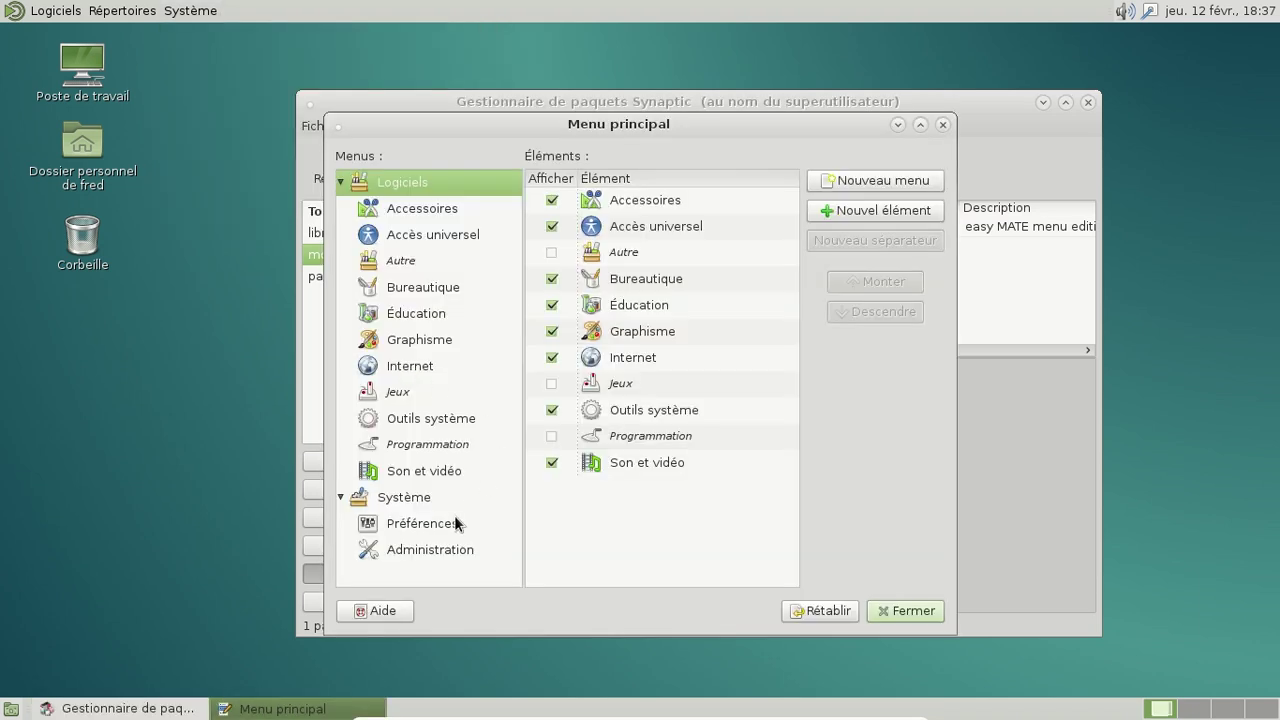
pyautogui.click(437, 524)
pyautogui.scroll(-3, 722, 346)
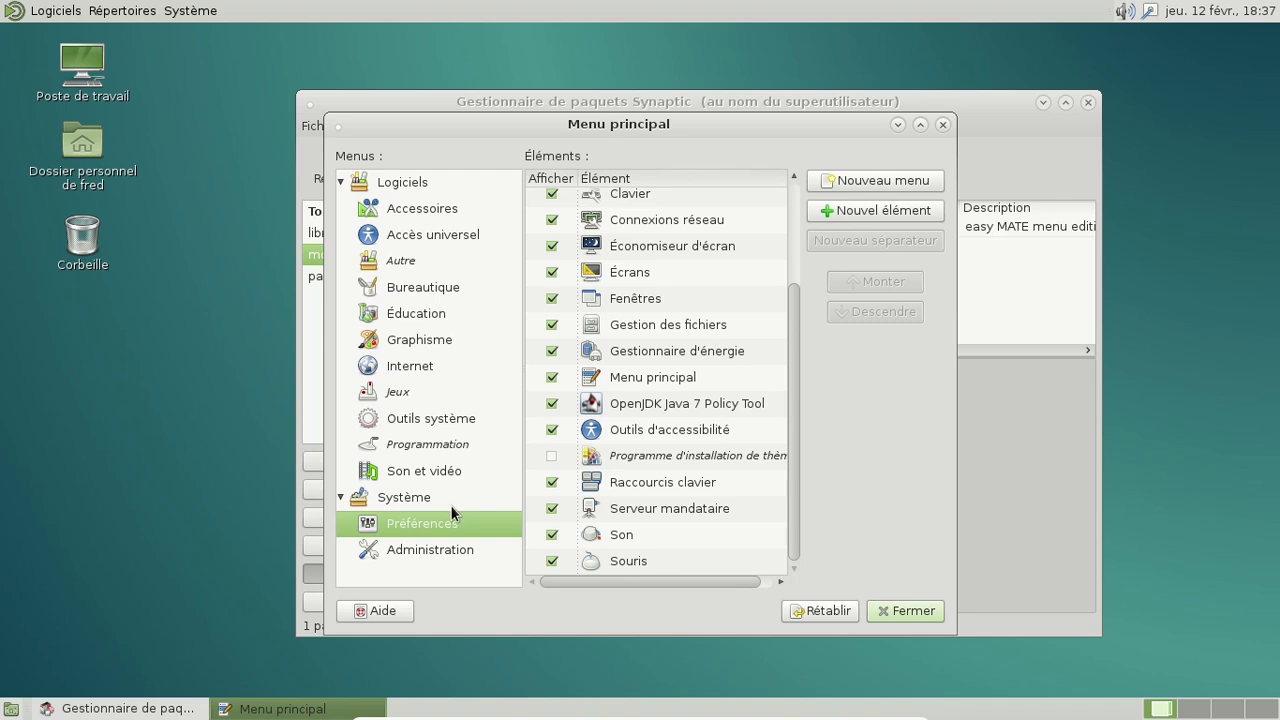
pyautogui.click(463, 548)
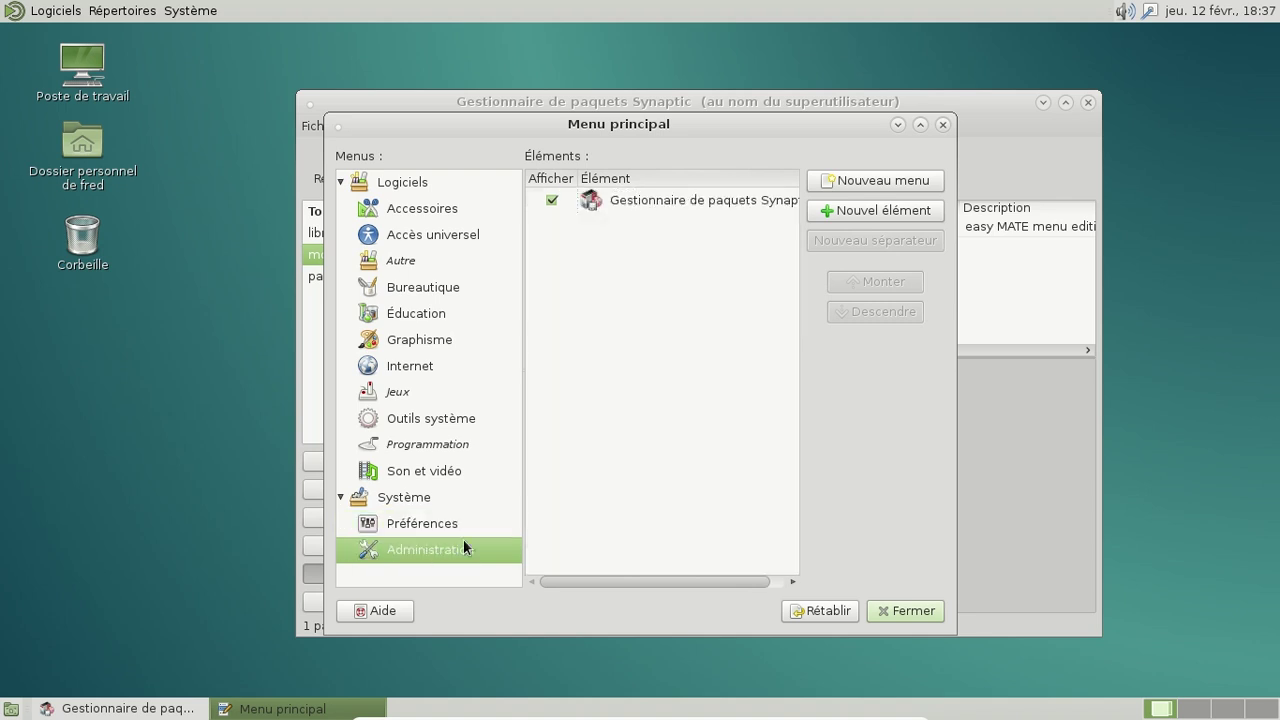
# Step: Review the Outils système, Son et vidéo, Accessoires, Accès universel, Autre, Bureautique, Éducation, Graphisme, Internet and Jeux entries
pyautogui.click(425, 417)
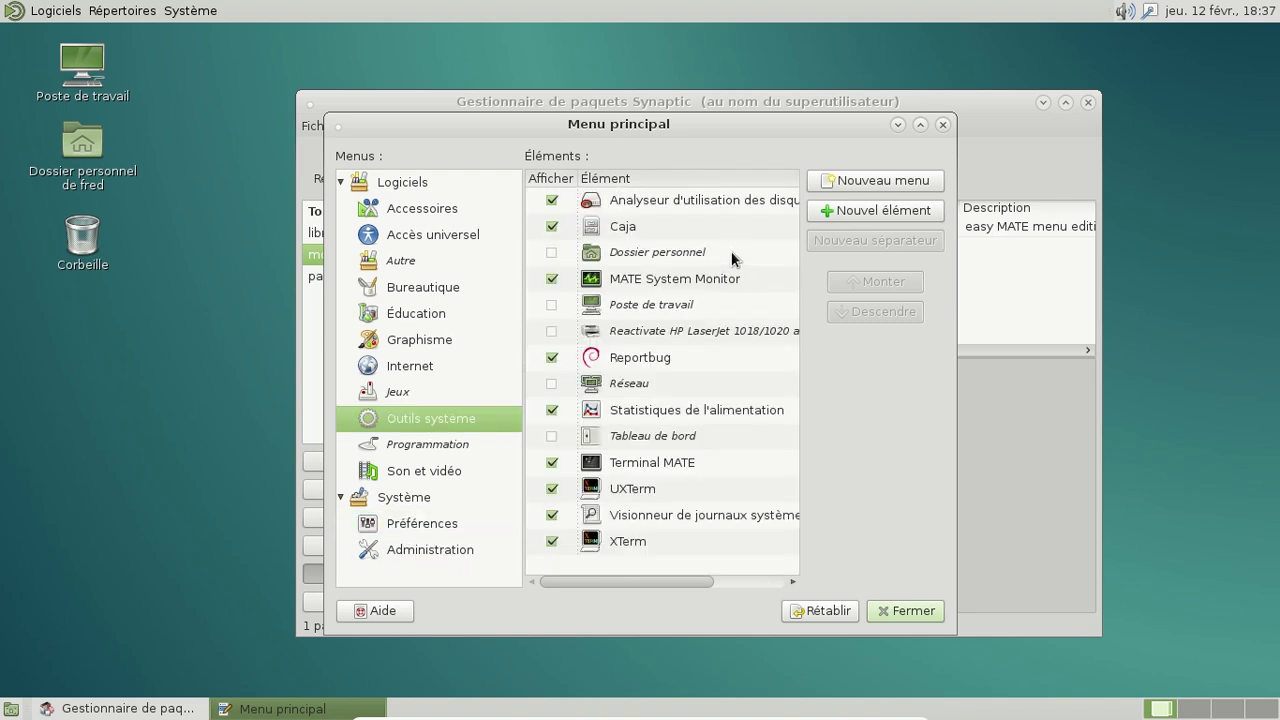
pyautogui.click(430, 470)
pyautogui.click(419, 207)
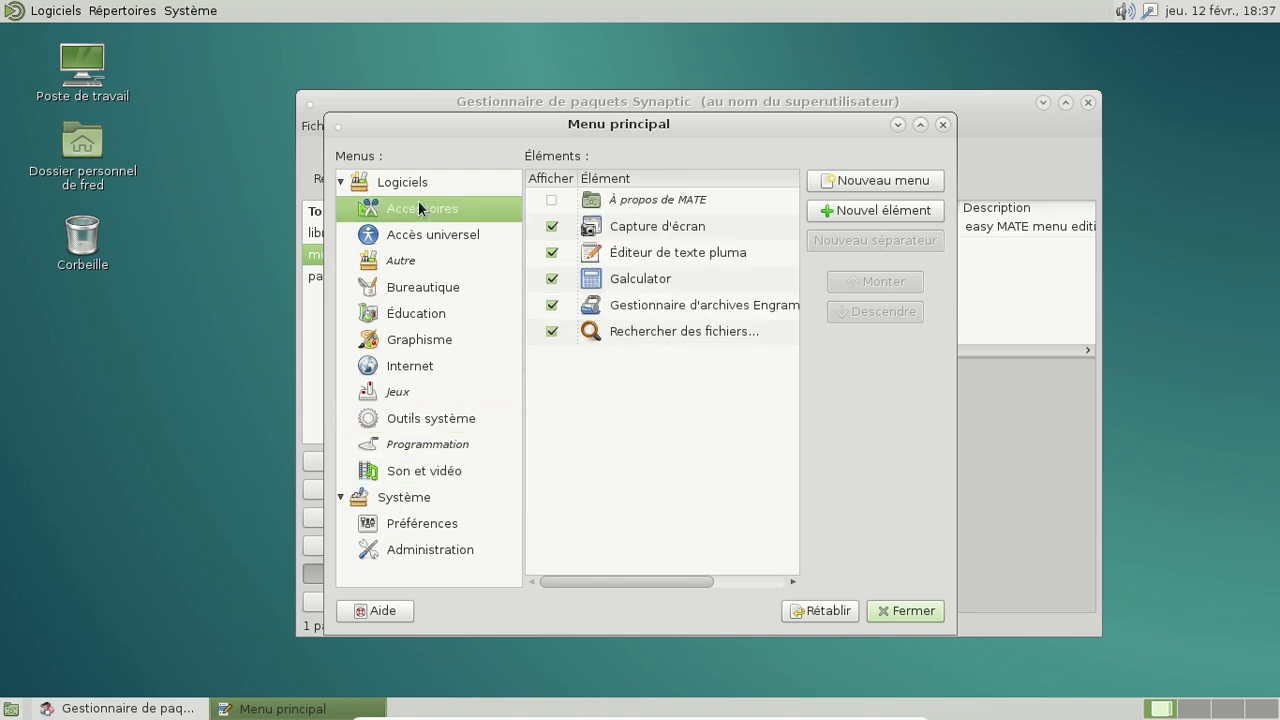
pyautogui.click(426, 229)
pyautogui.click(427, 261)
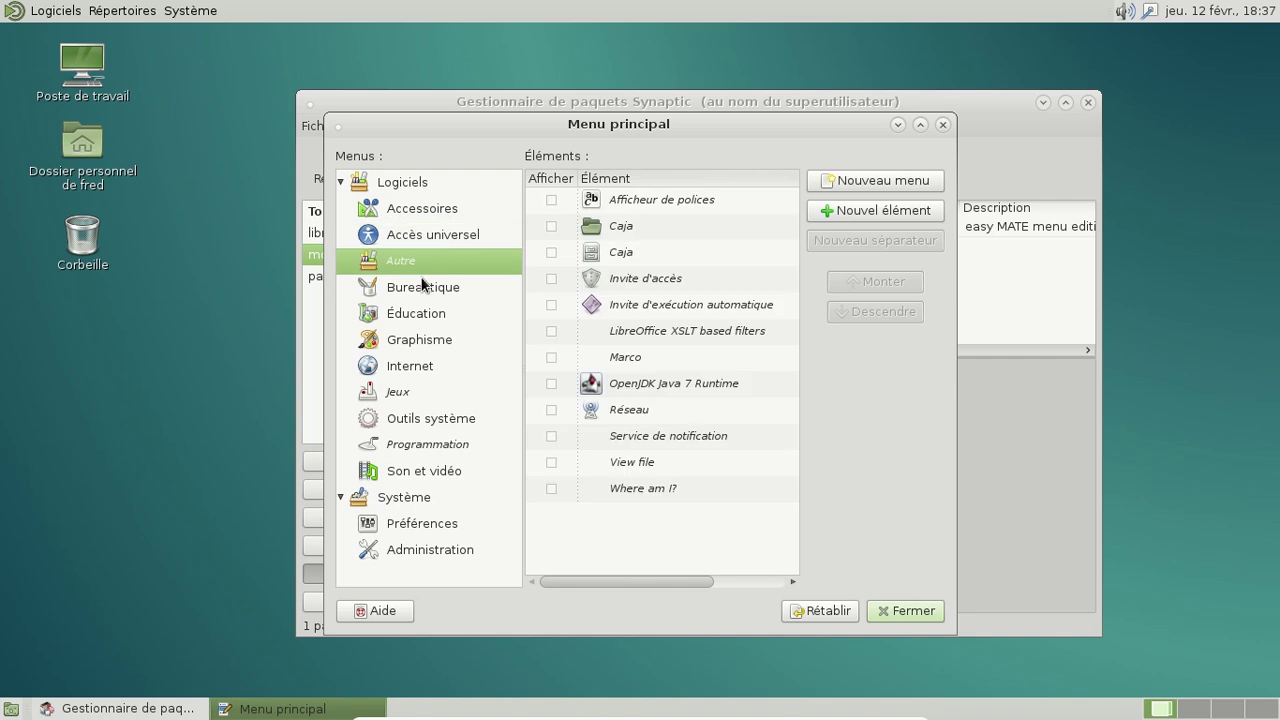
pyautogui.press('Down')
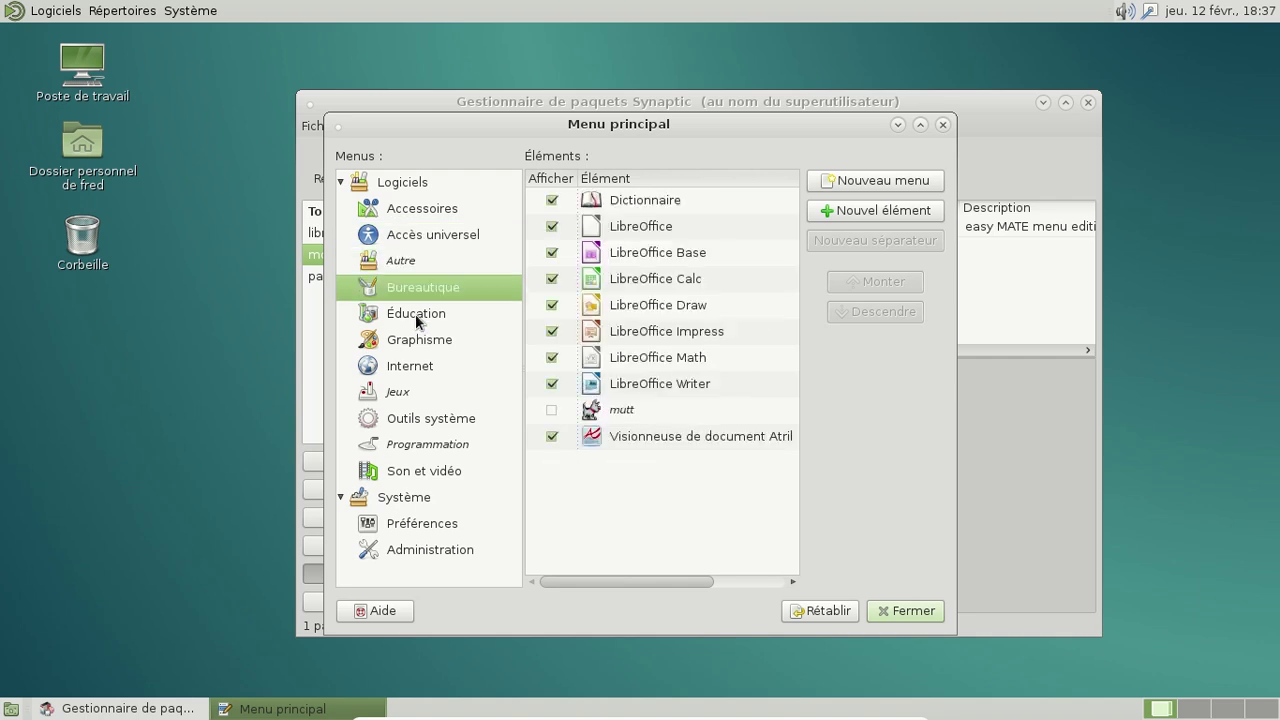
pyautogui.click(416, 317)
pyautogui.click(415, 338)
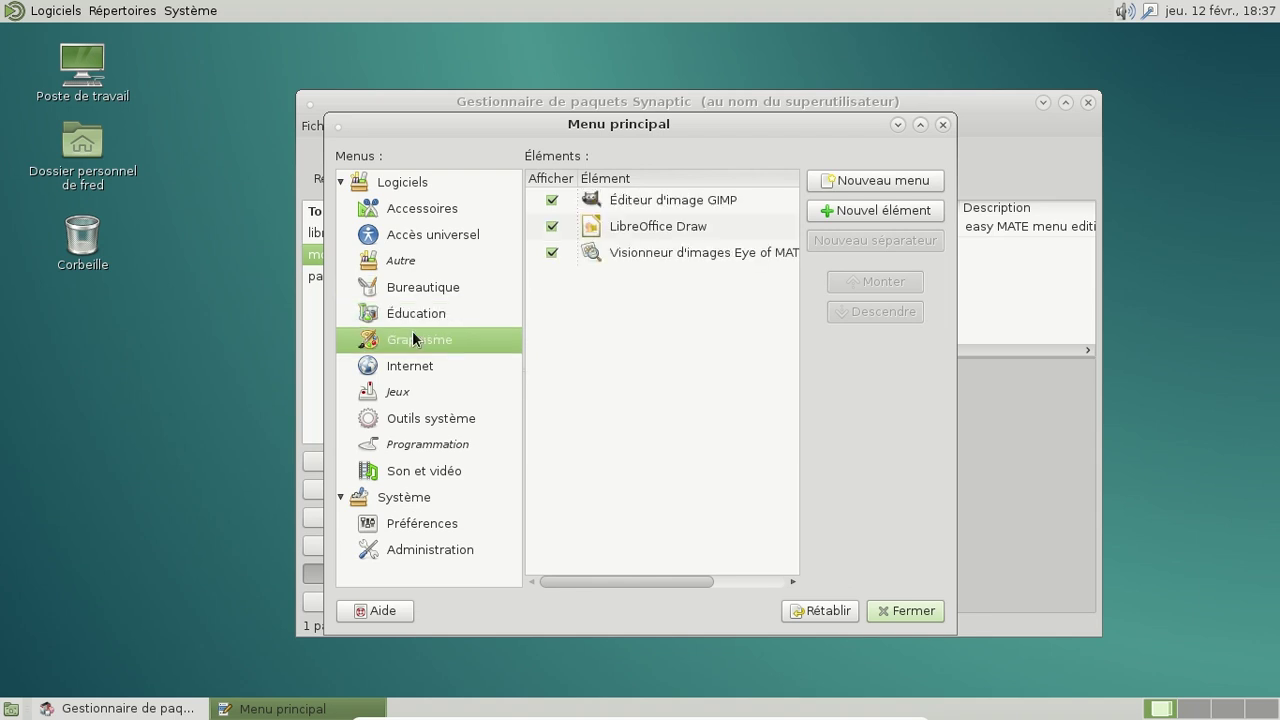
pyautogui.click(410, 366)
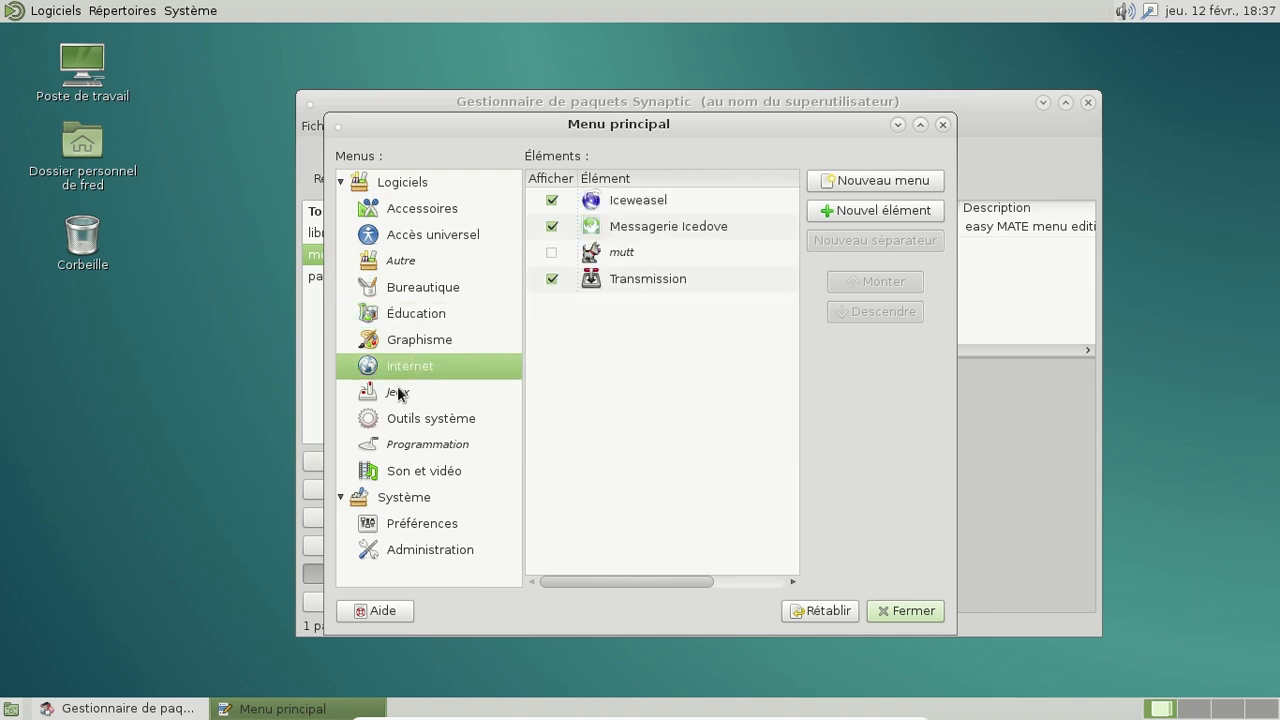
pyautogui.click(398, 389)
# Step: Review Outils système, Programmation, Son et vidéo, Système, Préférences and Administration, then close the editor
pyautogui.click(411, 416)
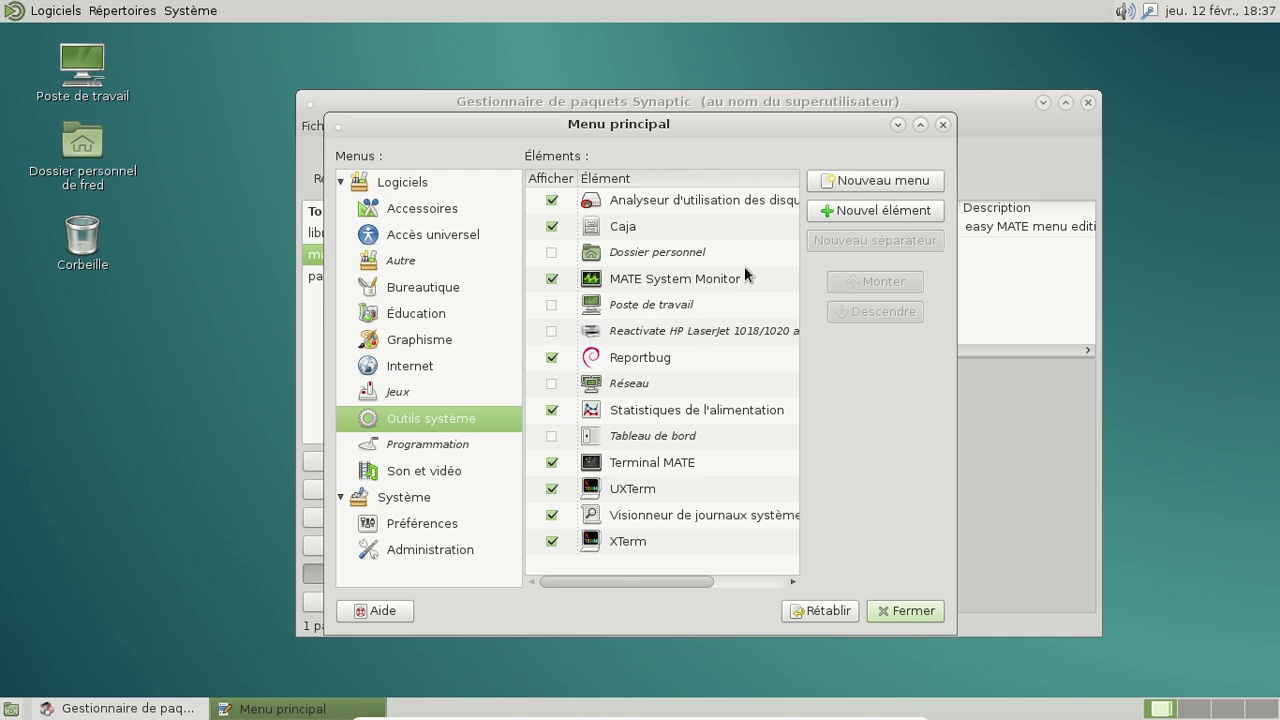
pyautogui.click(418, 453)
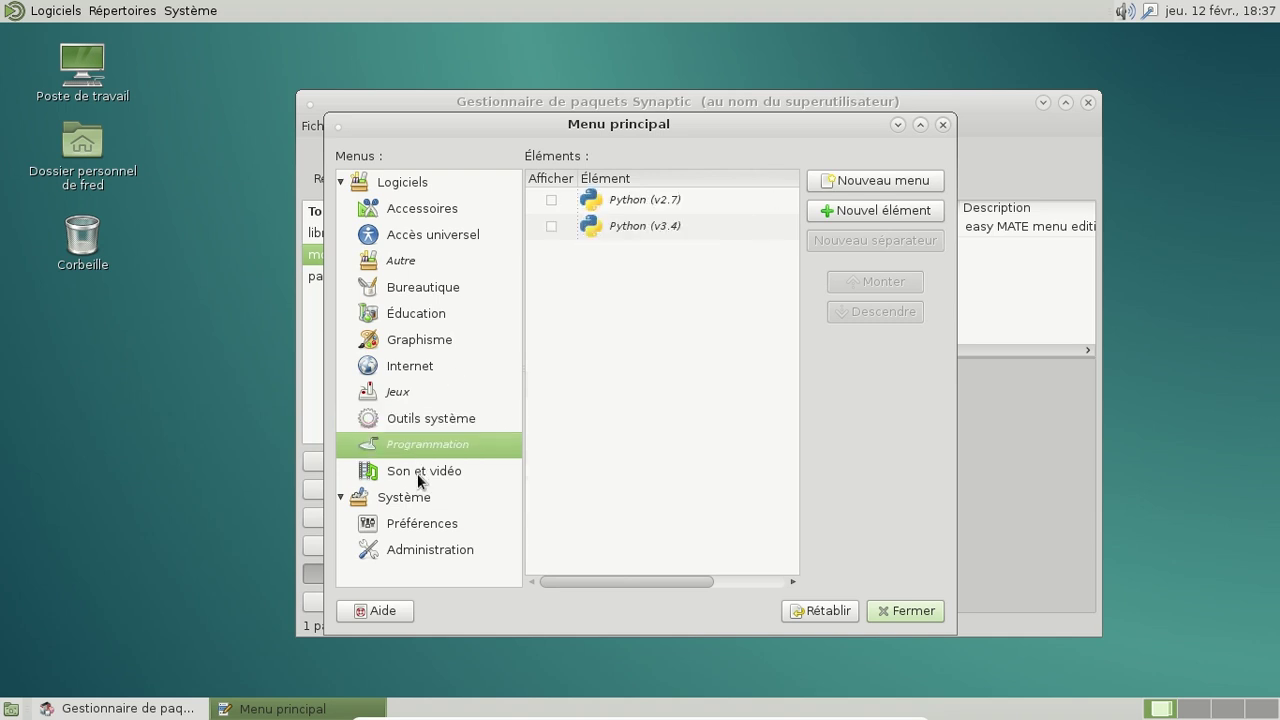
pyautogui.click(417, 473)
pyautogui.click(417, 490)
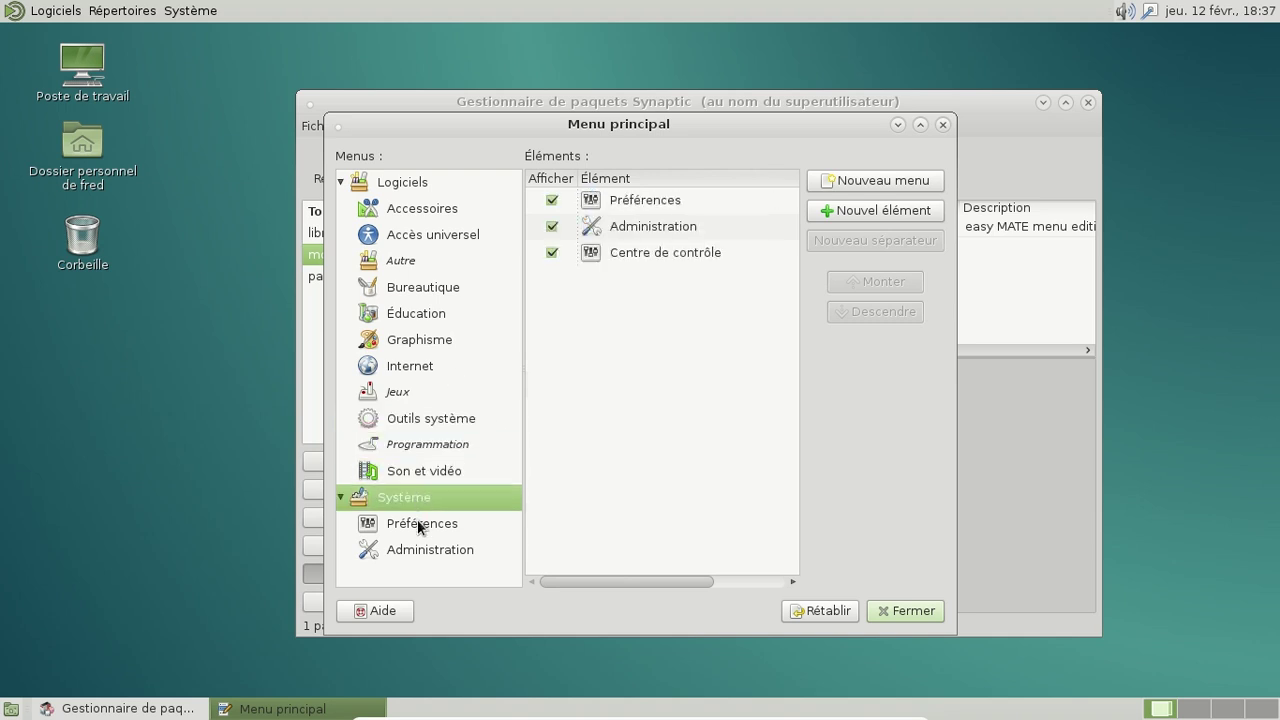
pyautogui.click(417, 519)
pyautogui.scroll(-3, 690, 420)
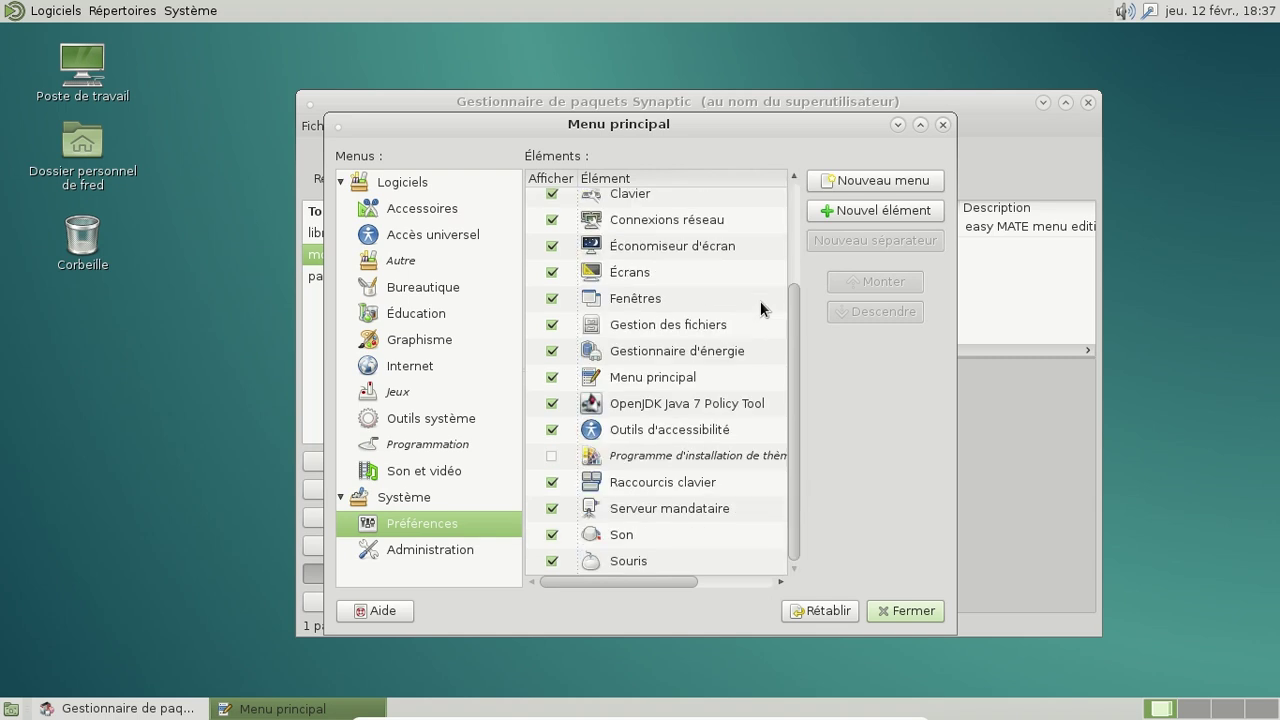
pyautogui.click(435, 552)
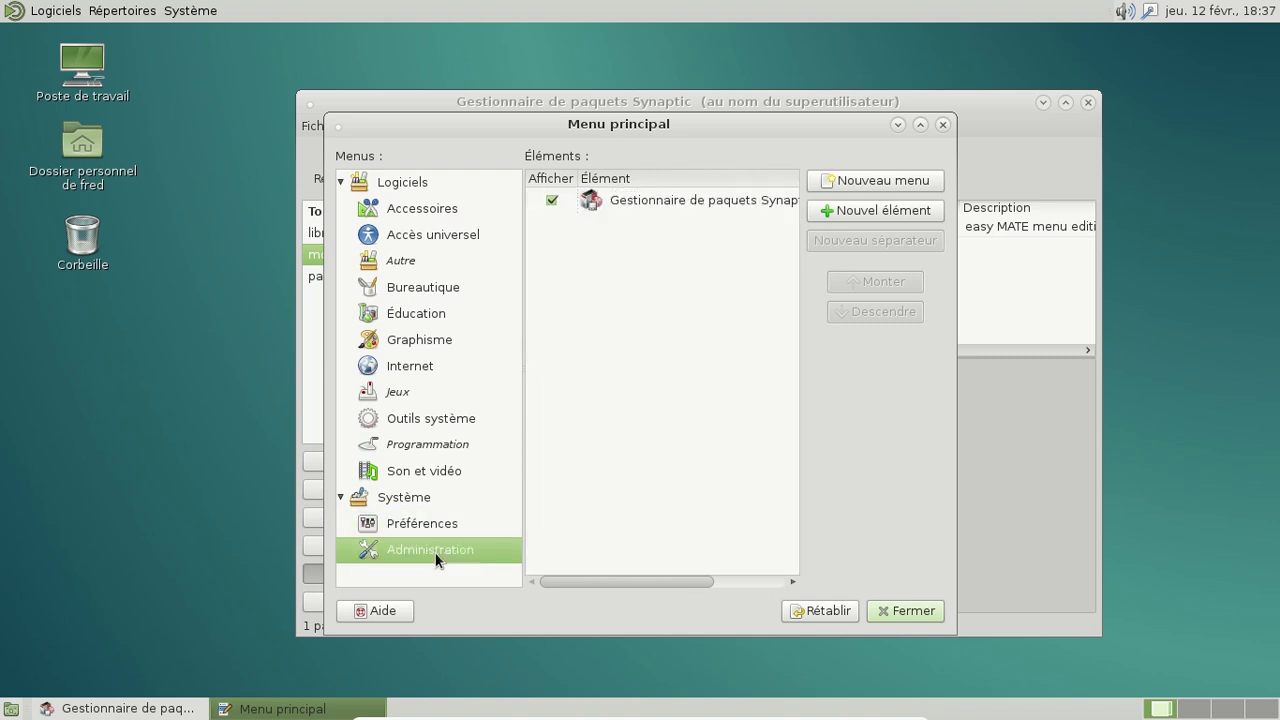
pyautogui.click(941, 125)
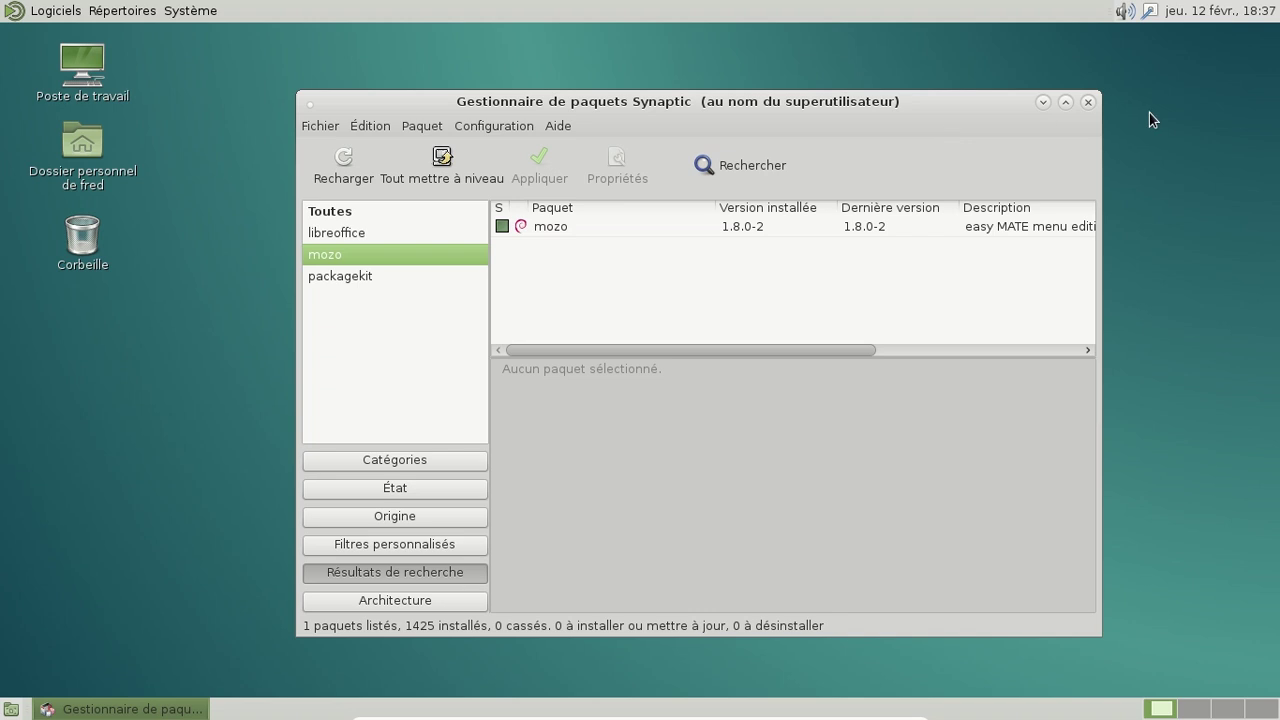
# Step: Close Synaptic and end the session via Système > Fermer la session
pyautogui.click(1095, 99)
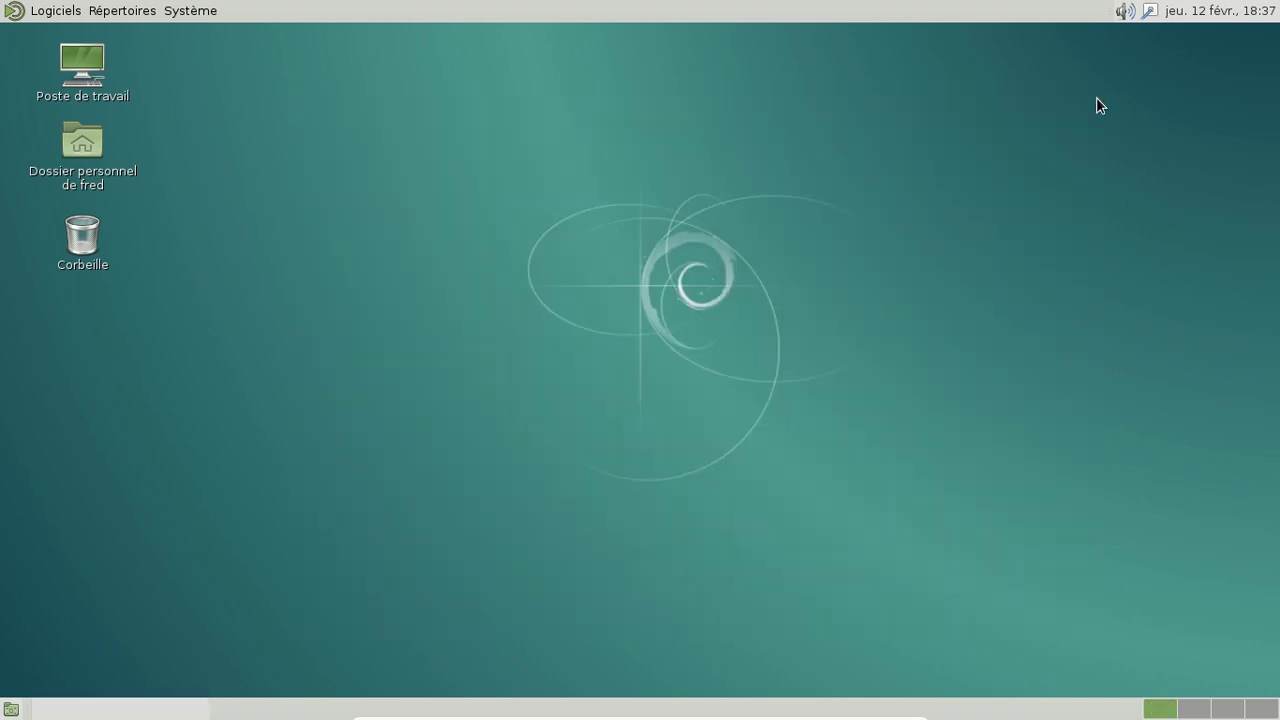
pyautogui.click(208, 10)
pyautogui.click(223, 190)
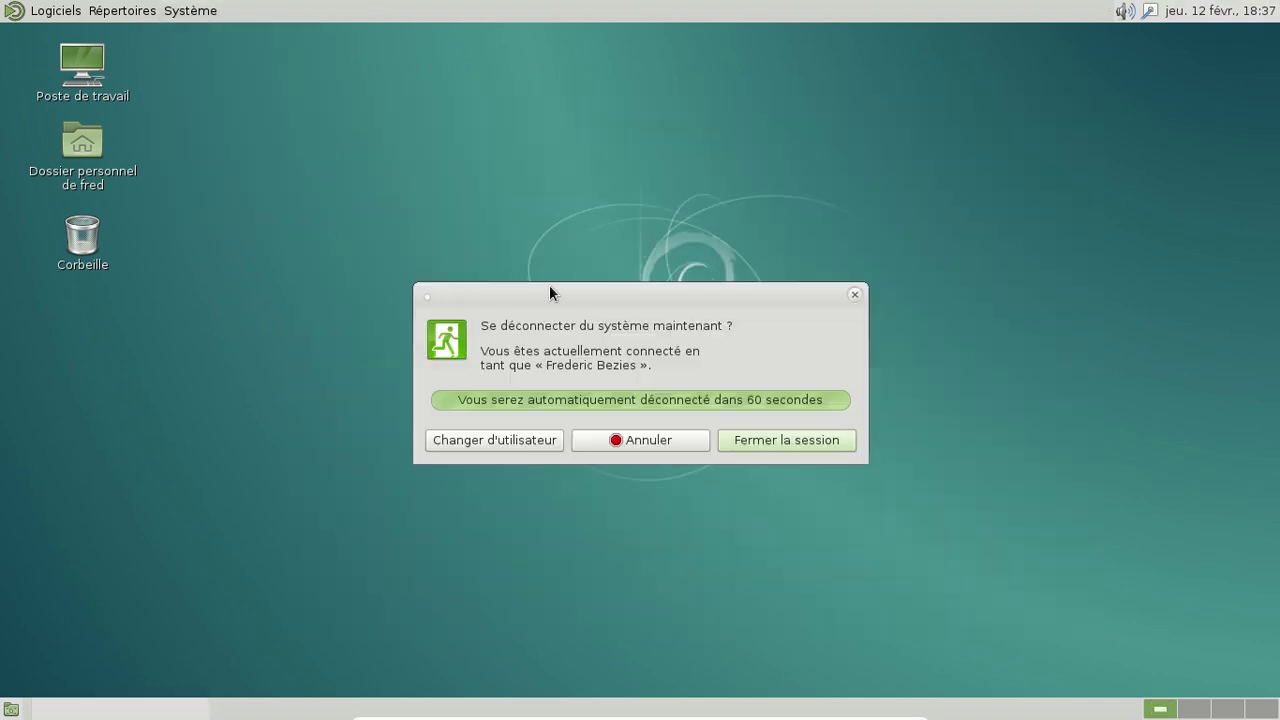
pyautogui.click(787, 438)
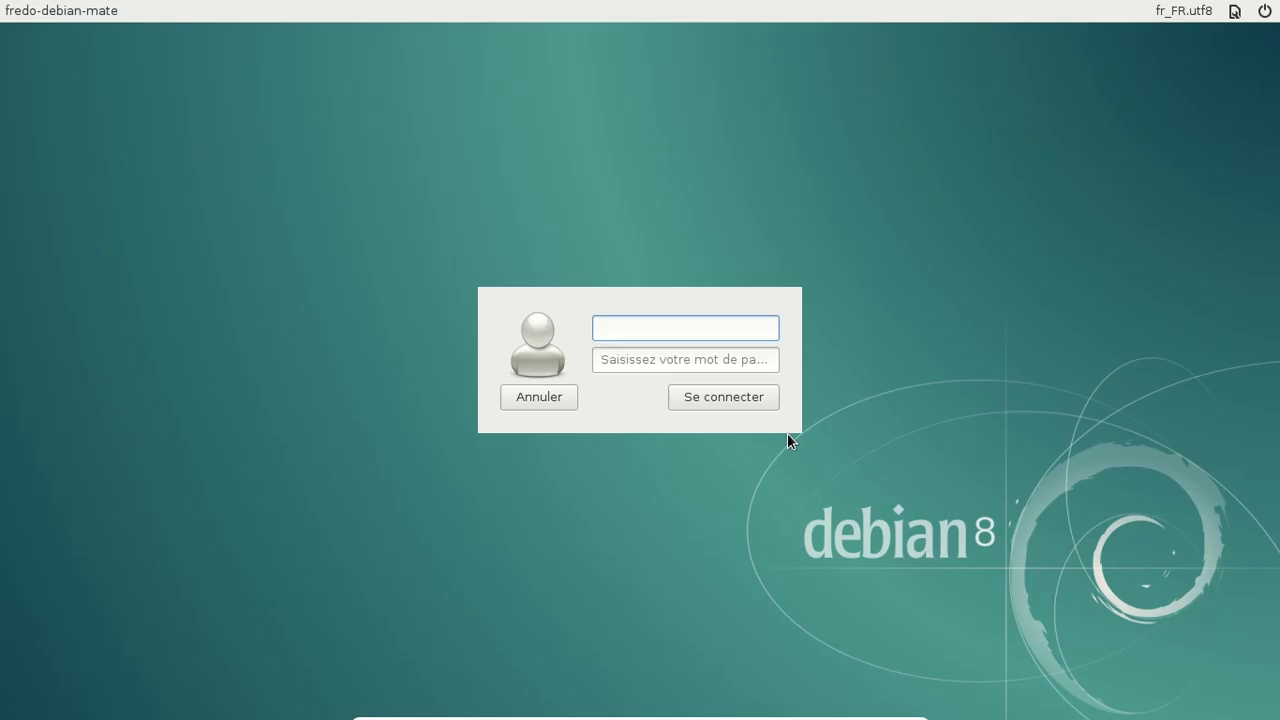
# Step: Log back in with the user's account name and password
pyautogui.press('Return')
pyautogui.press('Return')
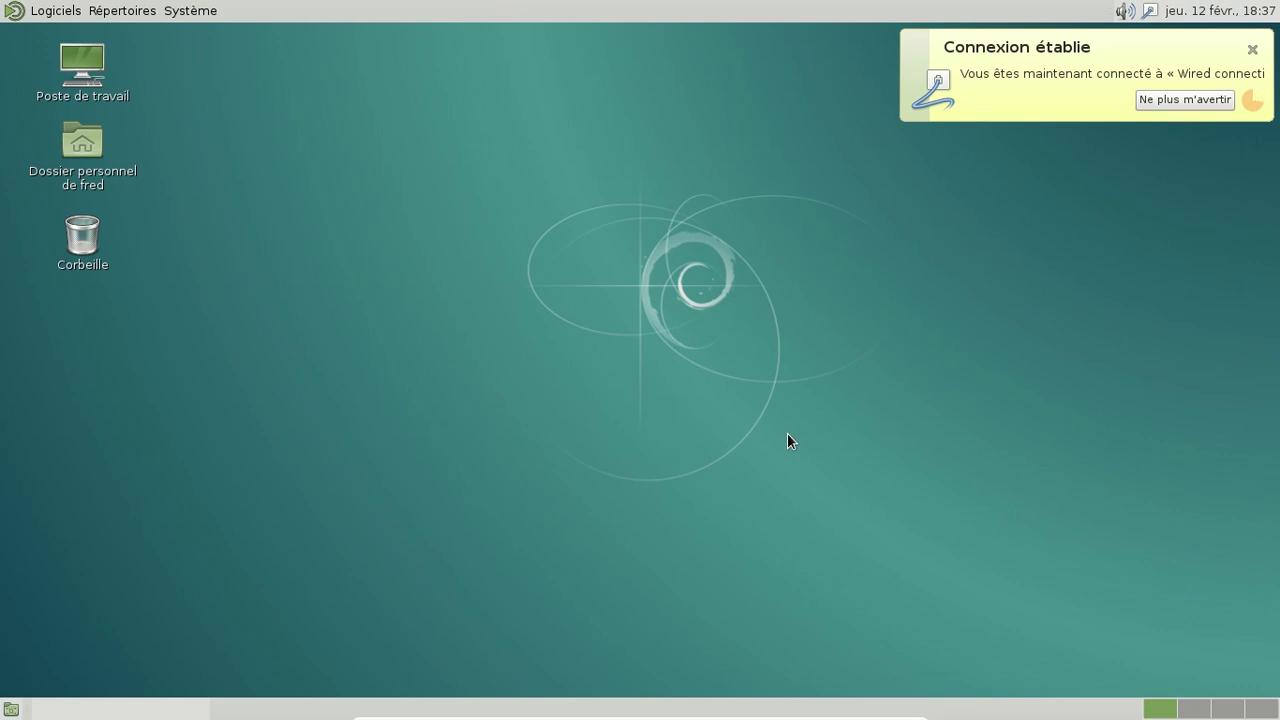
# Step: Dismiss the network notification and browse Système > Préférences and the Outils système applications
pyautogui.click(1251, 48)
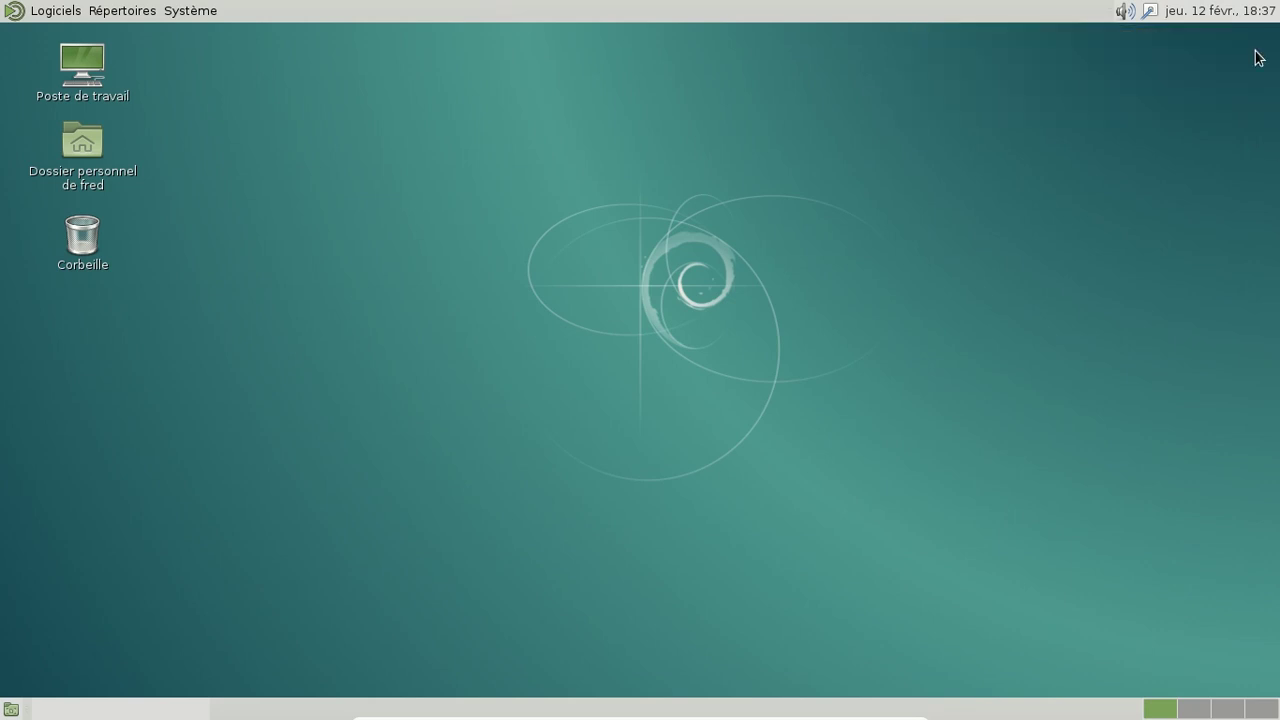
pyautogui.click(205, 12)
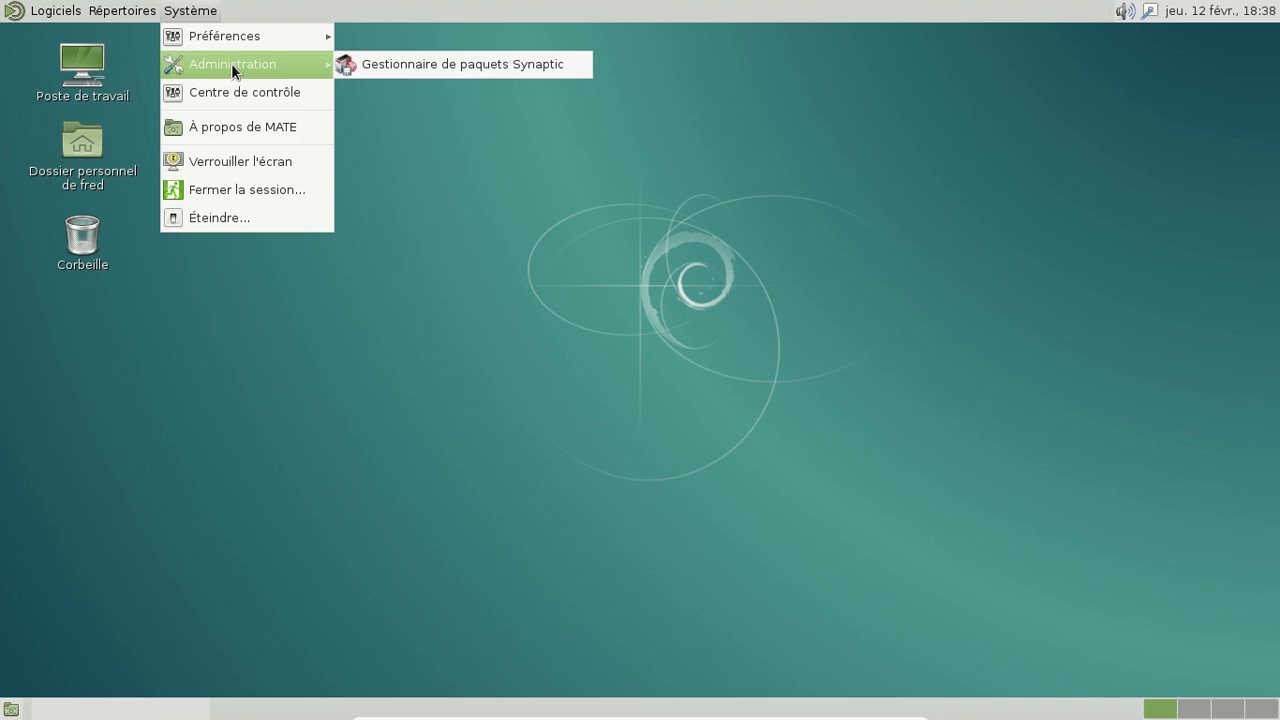
pyautogui.moveTo(237, 36)
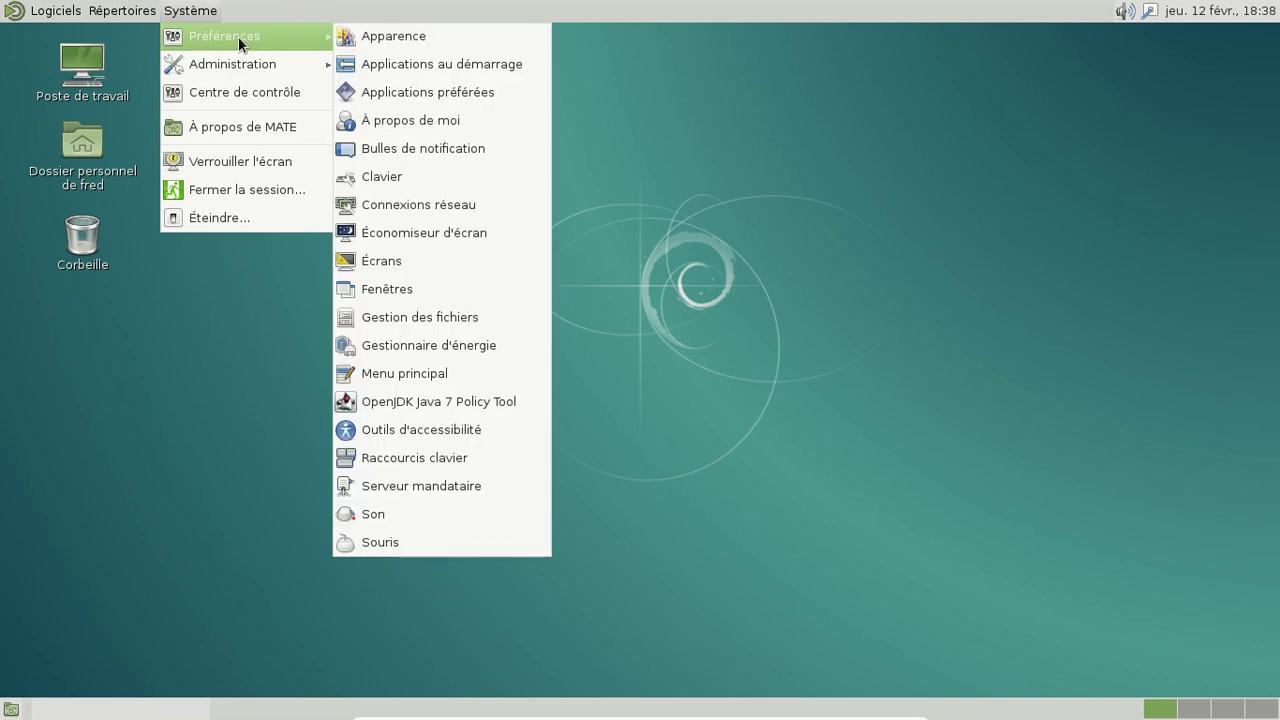
pyautogui.moveTo(66, 12)
pyautogui.moveTo(67, 38)
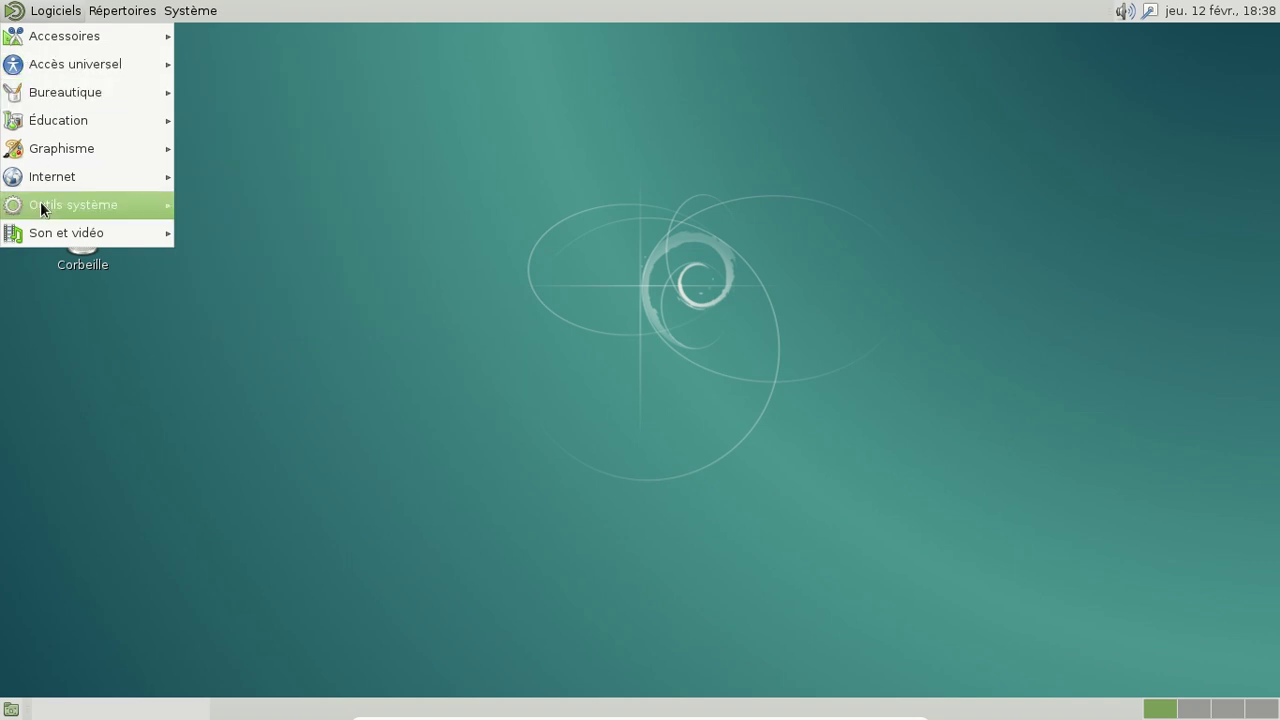
pyautogui.moveTo(40, 202)
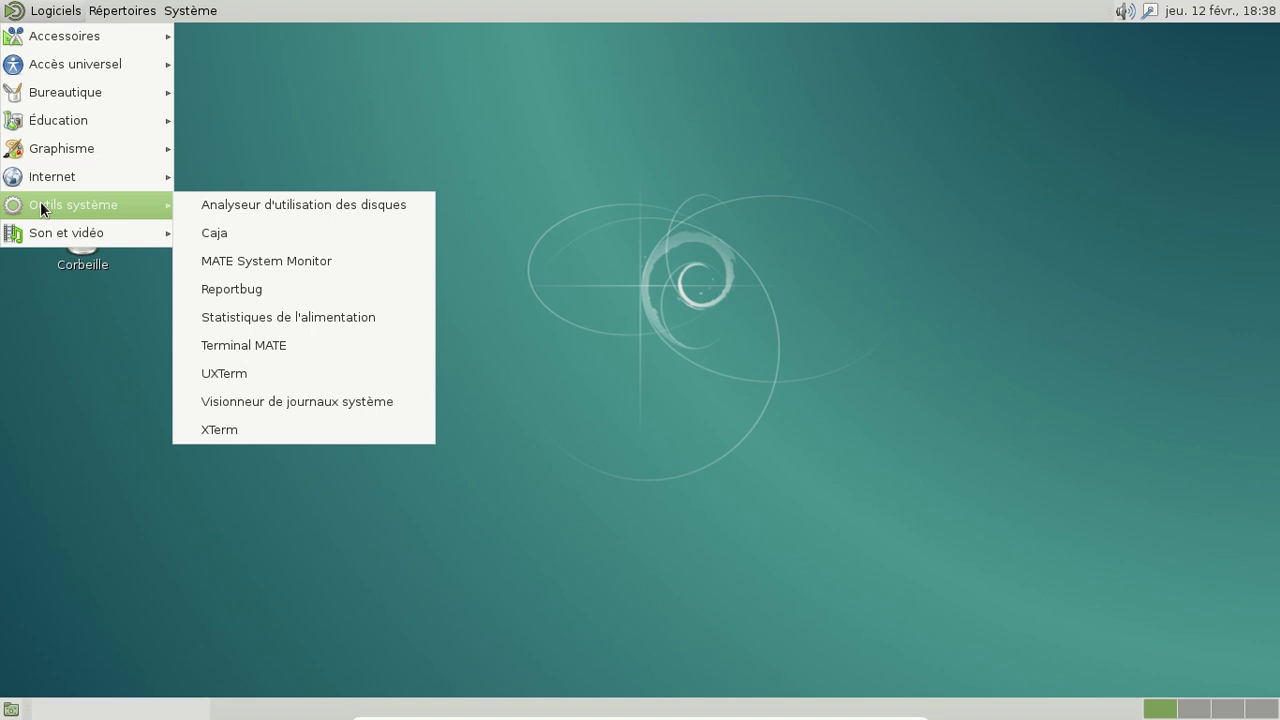
pyautogui.click(300, 105)
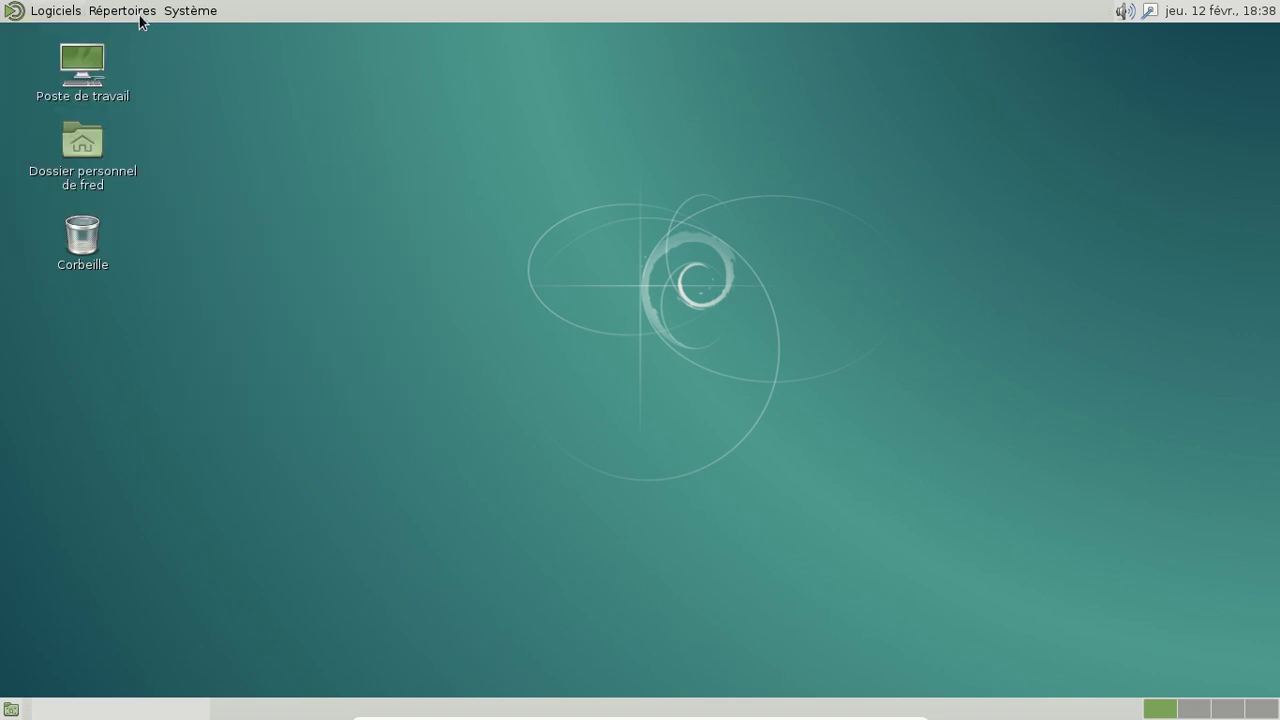
# Step: Show the Répertoires folder shortcuts, then reopen and dismiss the Système menu
pyautogui.click(140, 16)
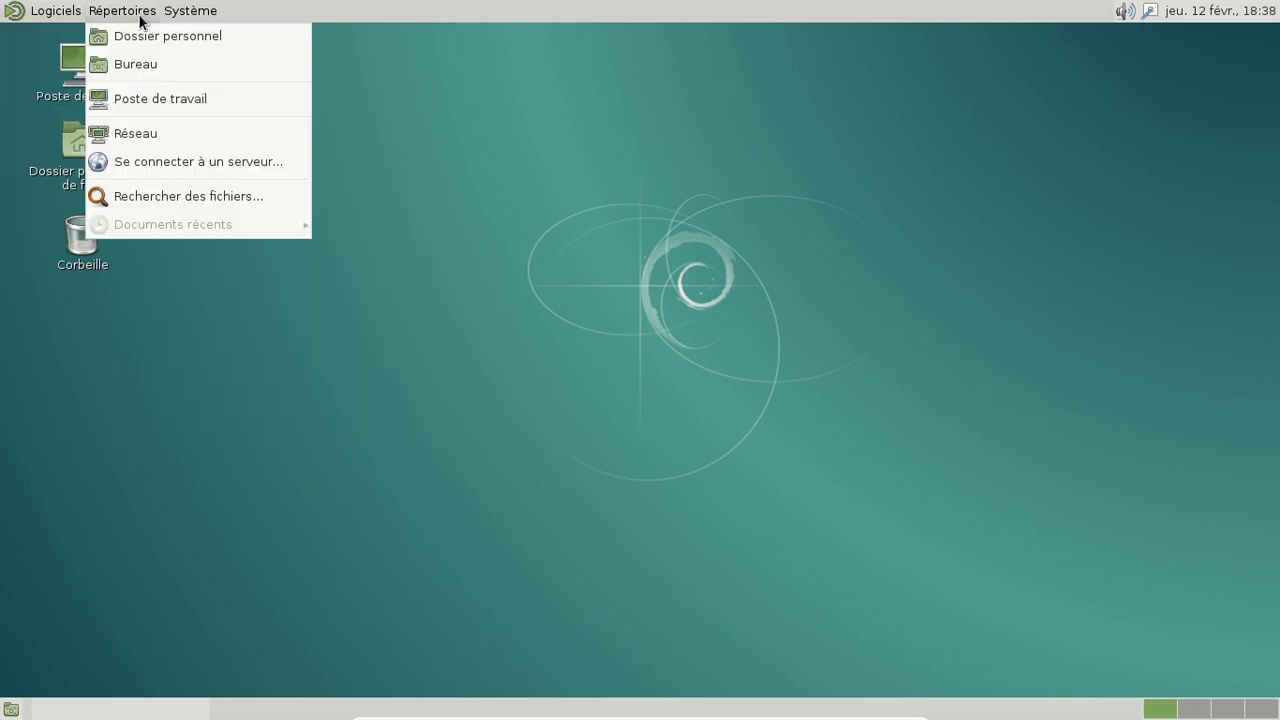
pyautogui.moveTo(188, 14)
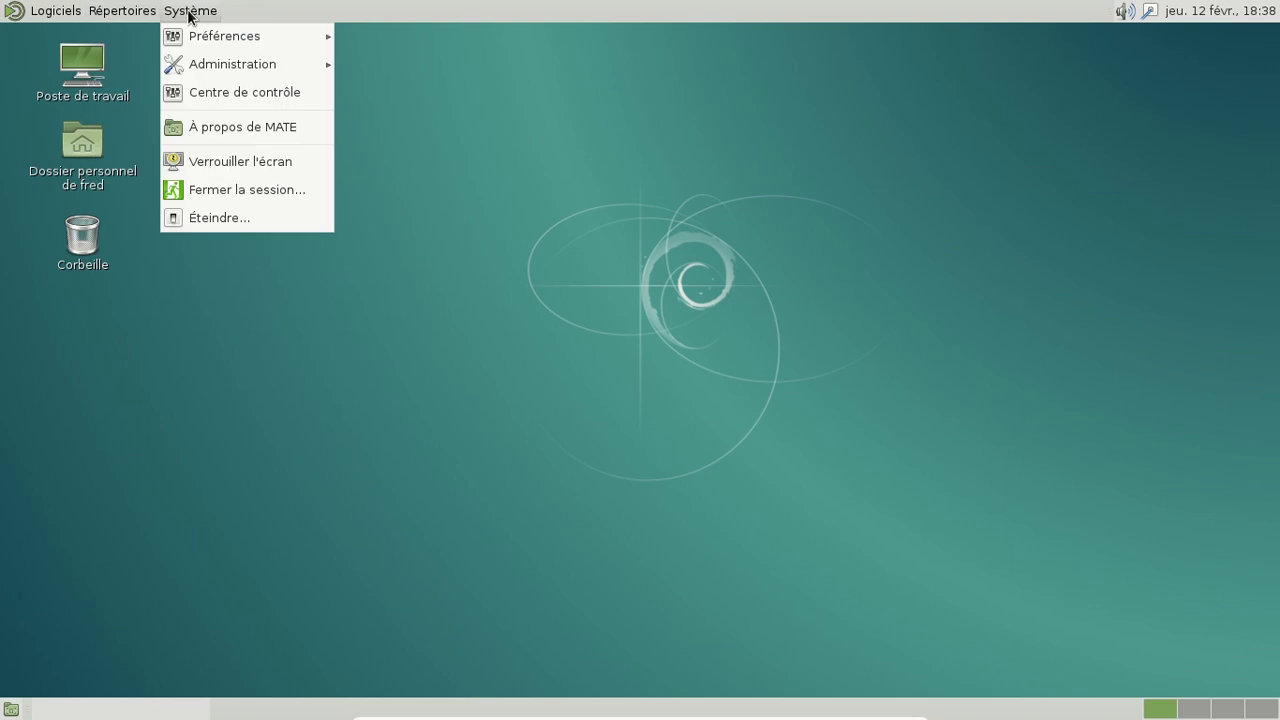
pyautogui.press('Escape')
pyautogui.hotkey('alt', 'F2')
pyautogui.write('packag')
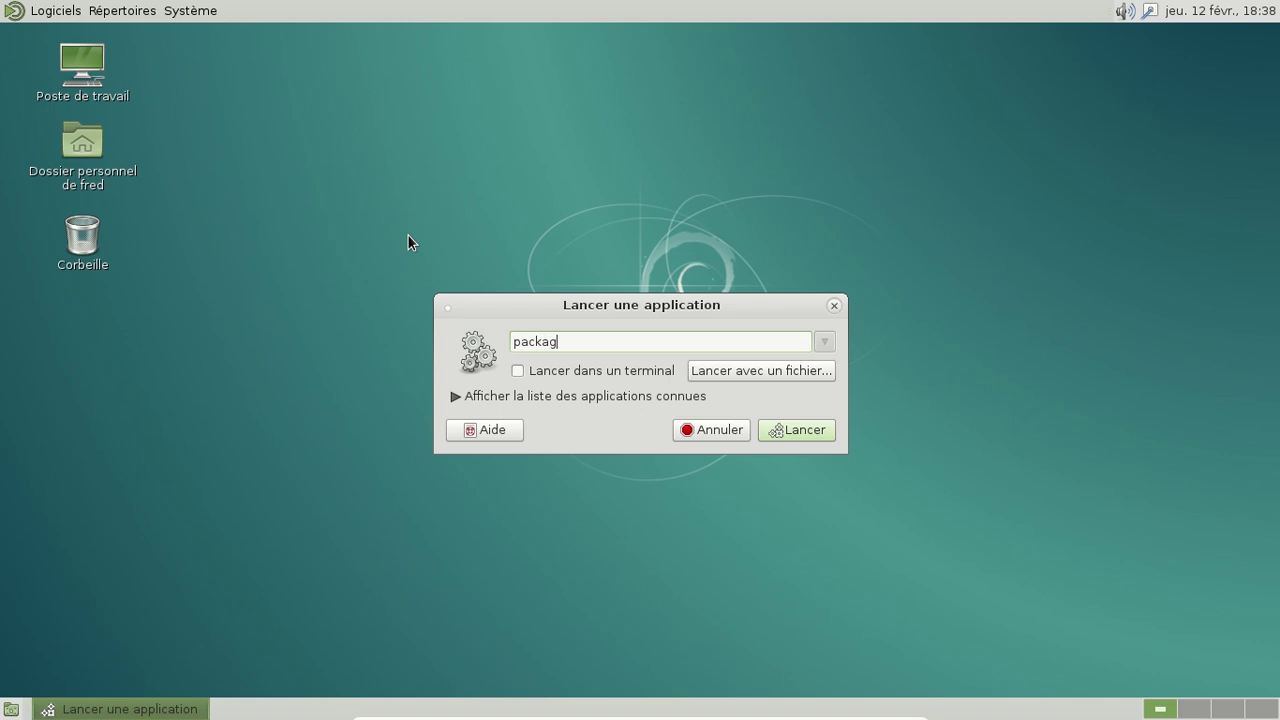
pyautogui.press('BackSpace')
pyautogui.press('BackSpace')
pyautogui.press('BackSpace')
pyautogui.press('BackSpace')
pyautogui.press('BackSpace')
pyautogui.press('BackSpace')
pyautogui.write('packa')
pyautogui.moveTo(663, 341); pyautogui.dragTo(471, 343)
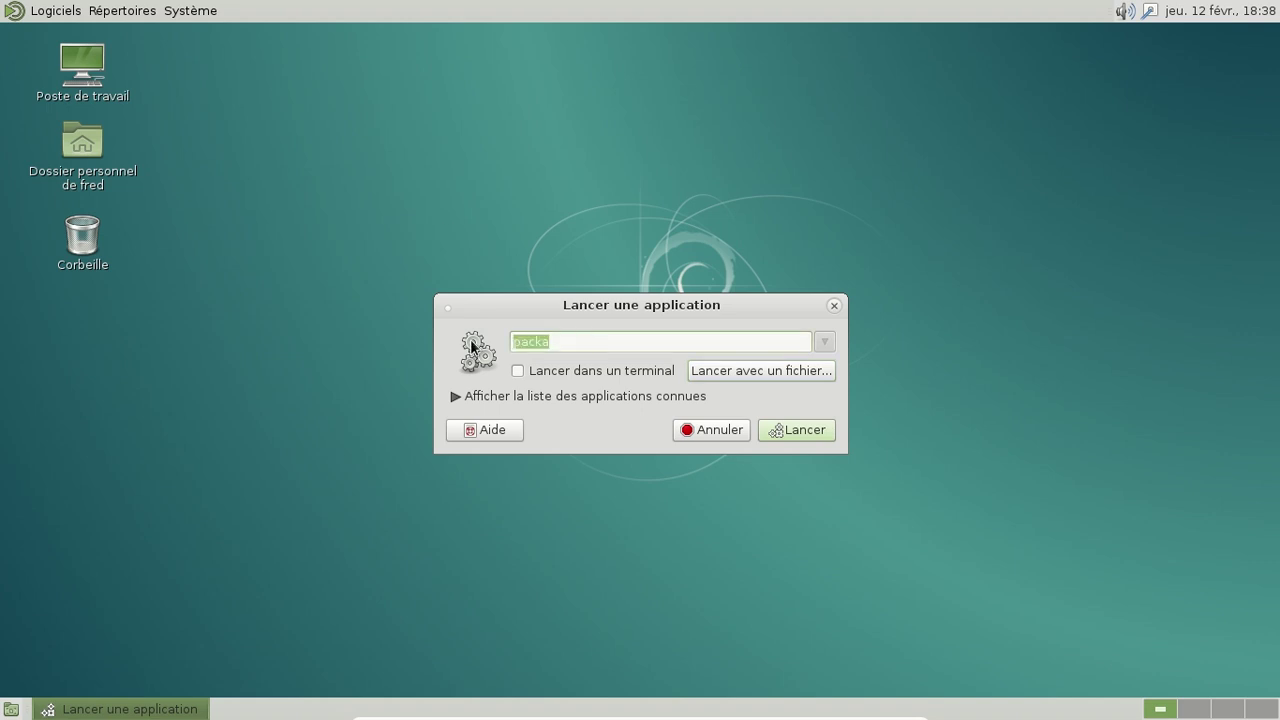
pyautogui.press('BackSpace')
pyautogui.write('gnome-pac')
pyautogui.press('BackSpace')
pyautogui.press('BackSpace')
pyautogui.press('BackSpace')
pyautogui.press('BackSpace')
pyautogui.press('BackSpace')
pyautogui.press('BackSpace')
pyautogui.press('BackSpace')
pyautogui.press('BackSpace')
pyautogui.press('BackSpace')
pyautogui.press('BackSpace')
pyautogui.click(456, 396)
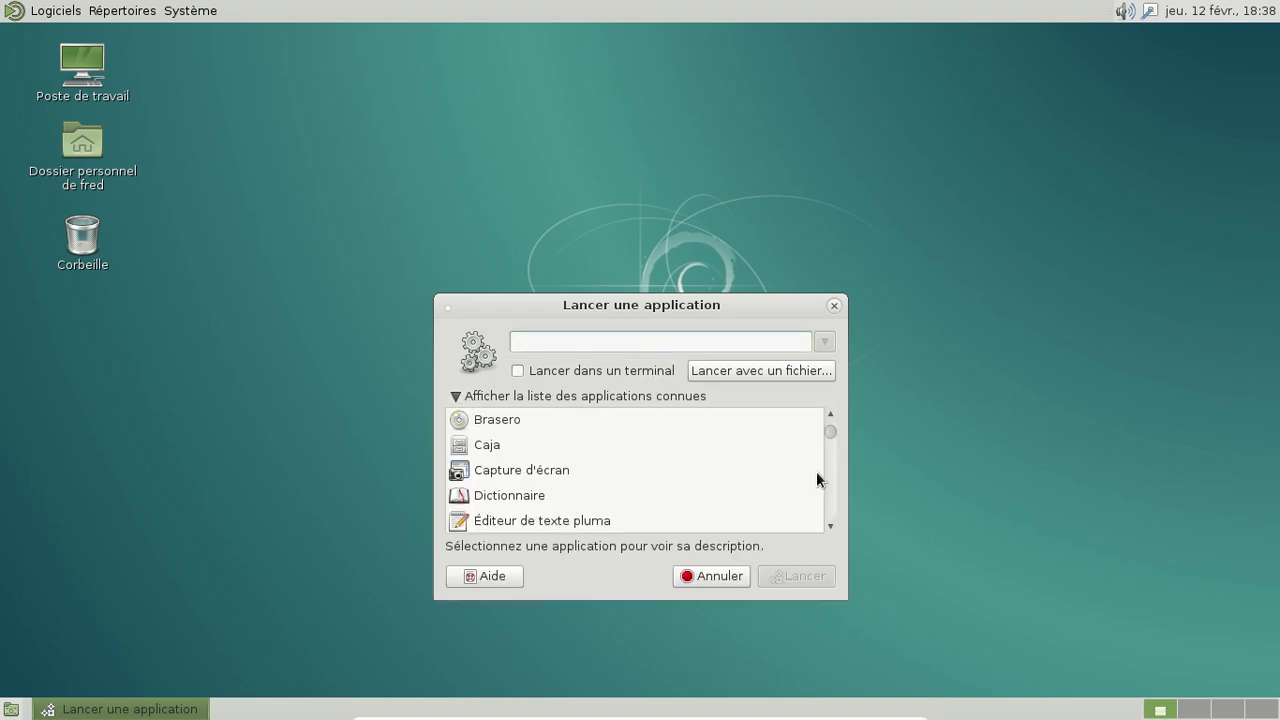
pyautogui.click(829, 525)
pyautogui.moveTo(827, 524); pyautogui.dragTo(828, 524)
pyautogui.click(836, 310)
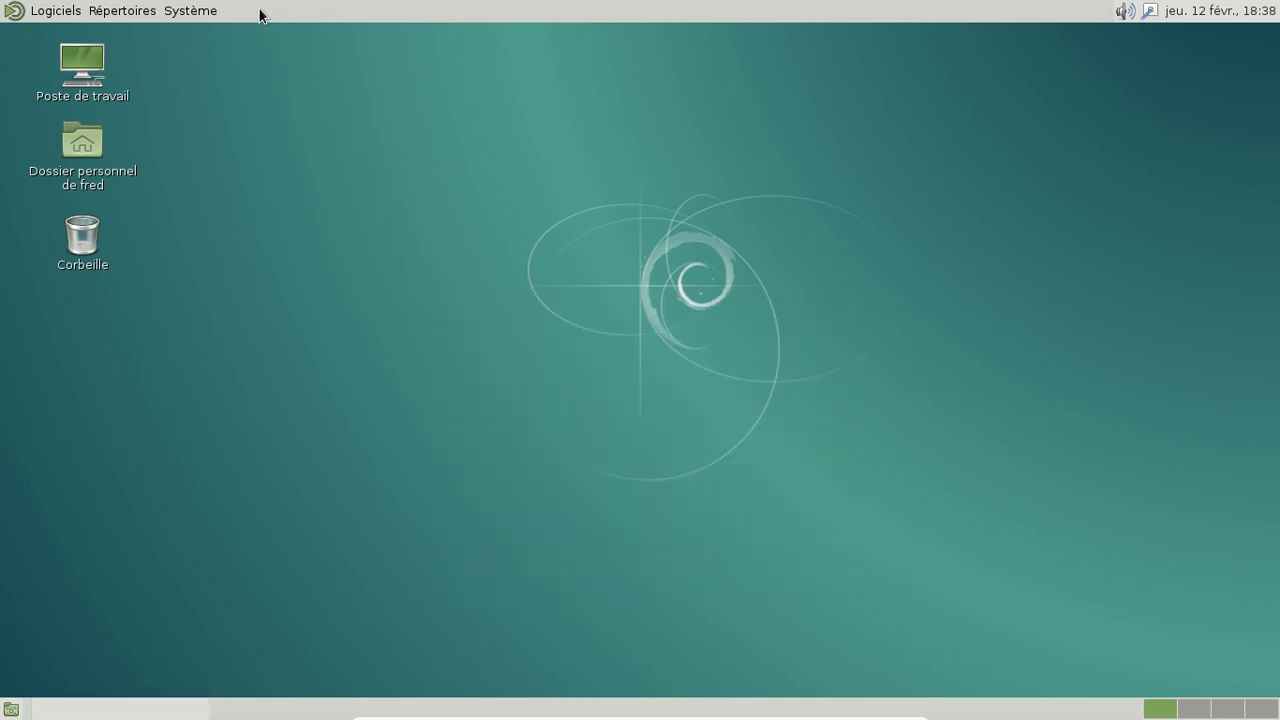
# Step: Launch Synaptic Package Manager and authenticate with the administrator password
pyautogui.click(196, 14)
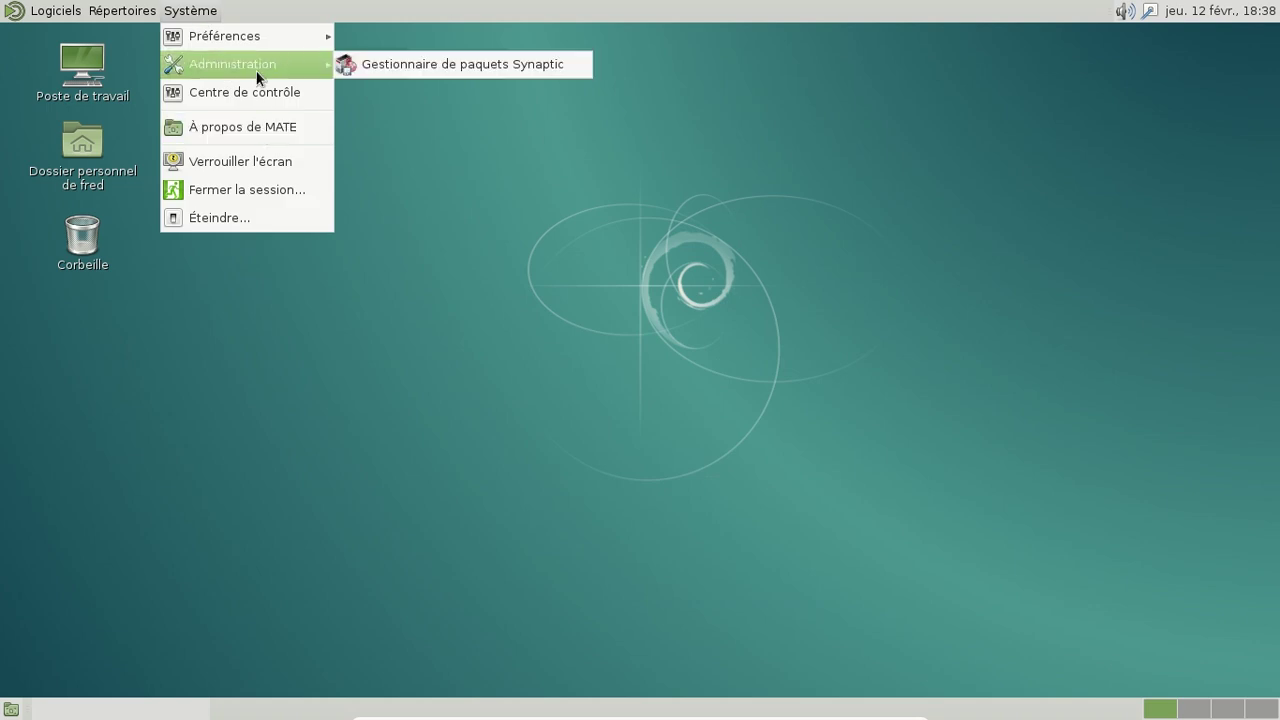
pyautogui.moveTo(253, 65)
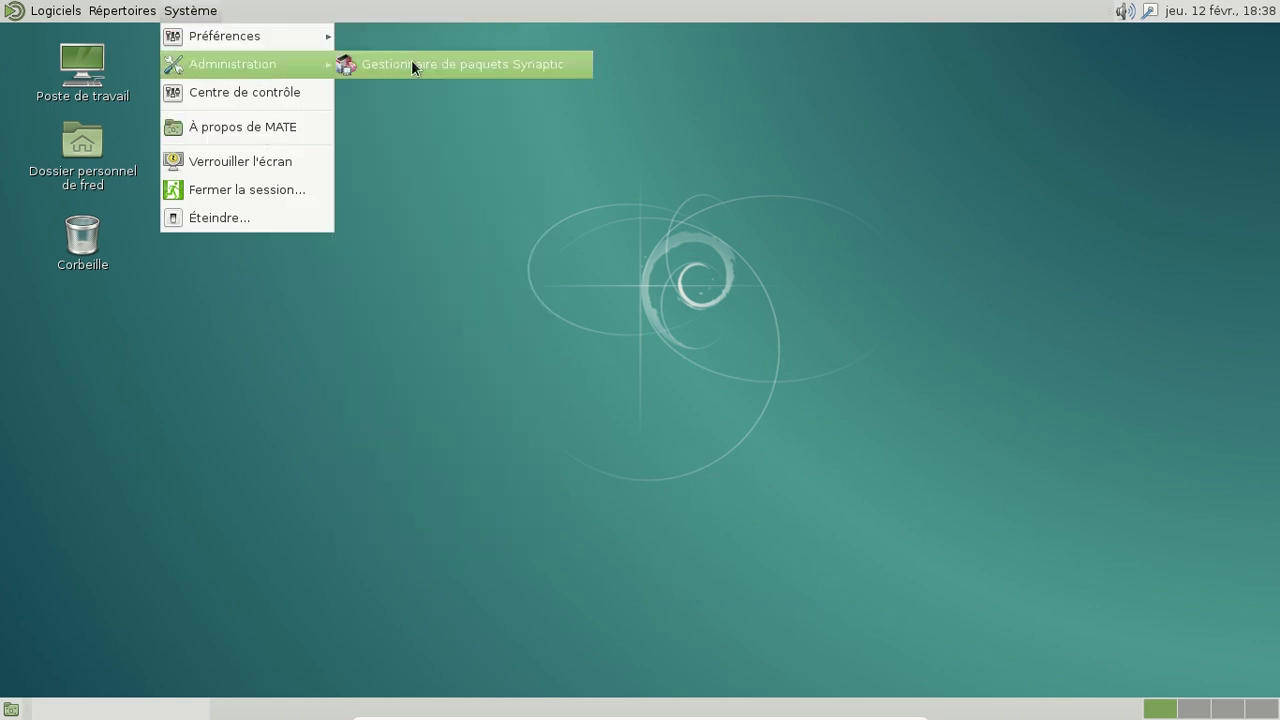
pyautogui.click(411, 61)
pyautogui.write('*********')
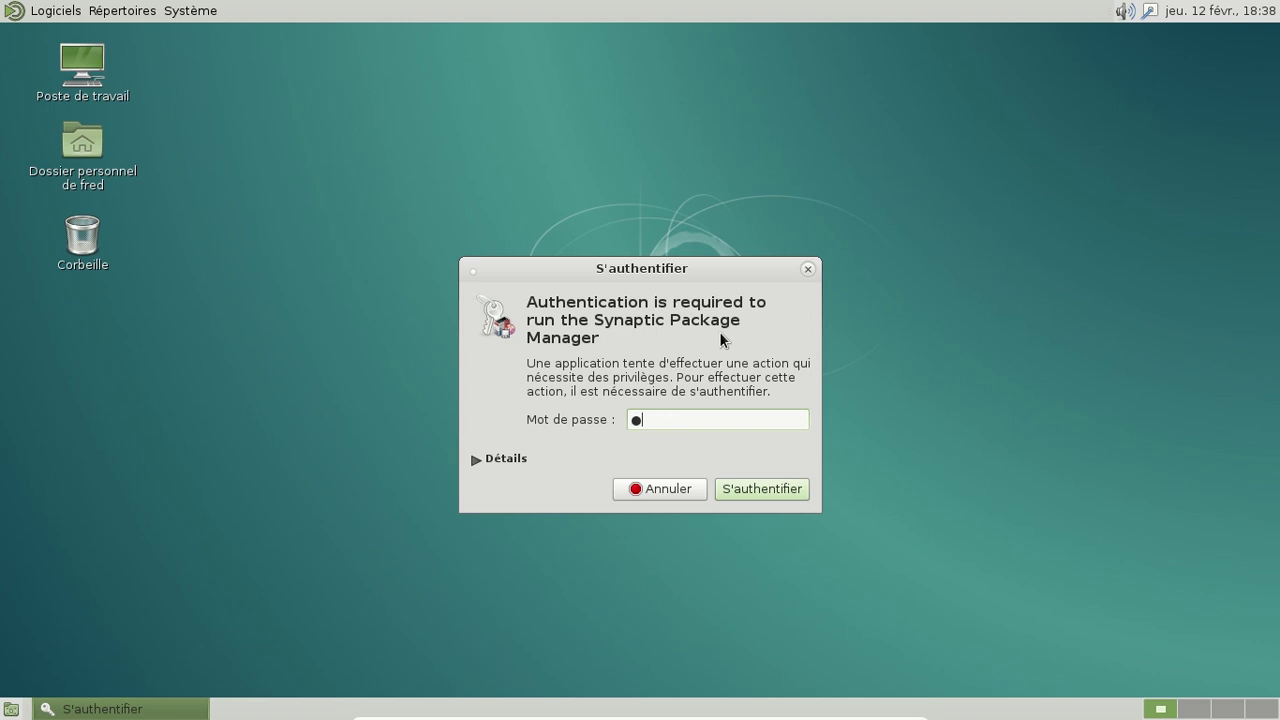
pyautogui.press('Return')
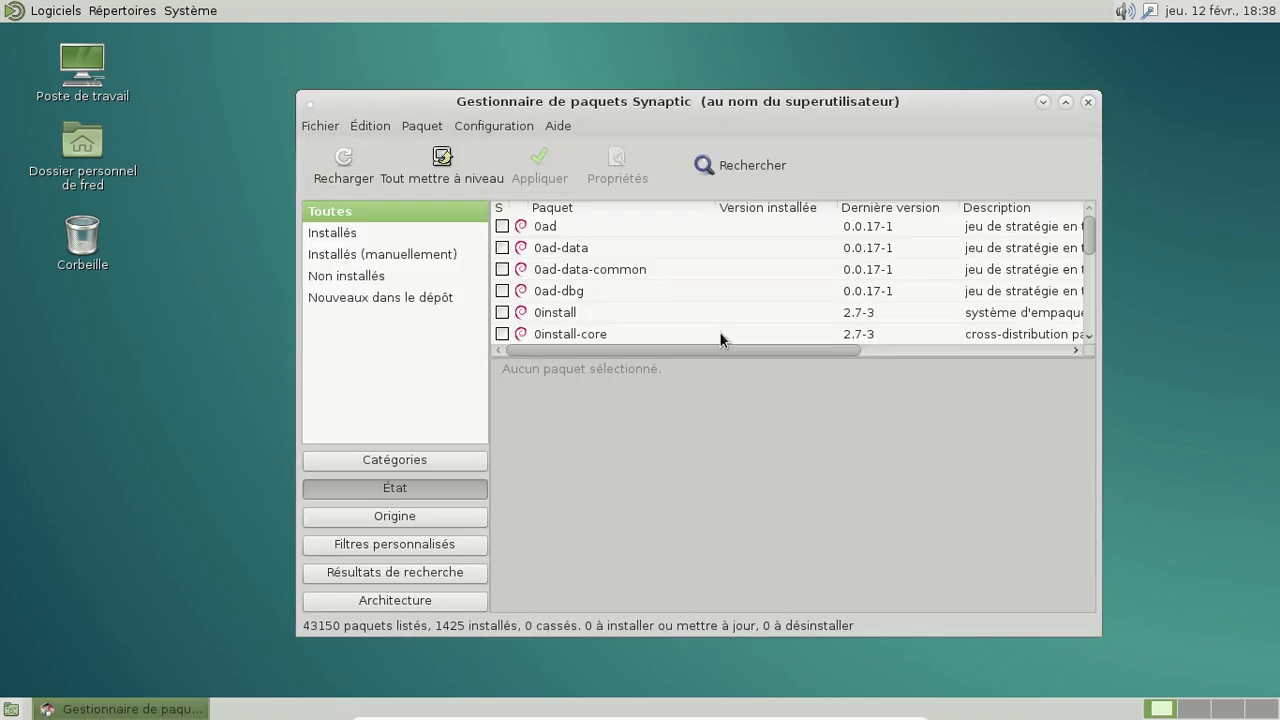
# Step: Search packages for 'package-i' and read the gnome-packagekit description
pyautogui.click(717, 165)
pyautogui.write('pa')
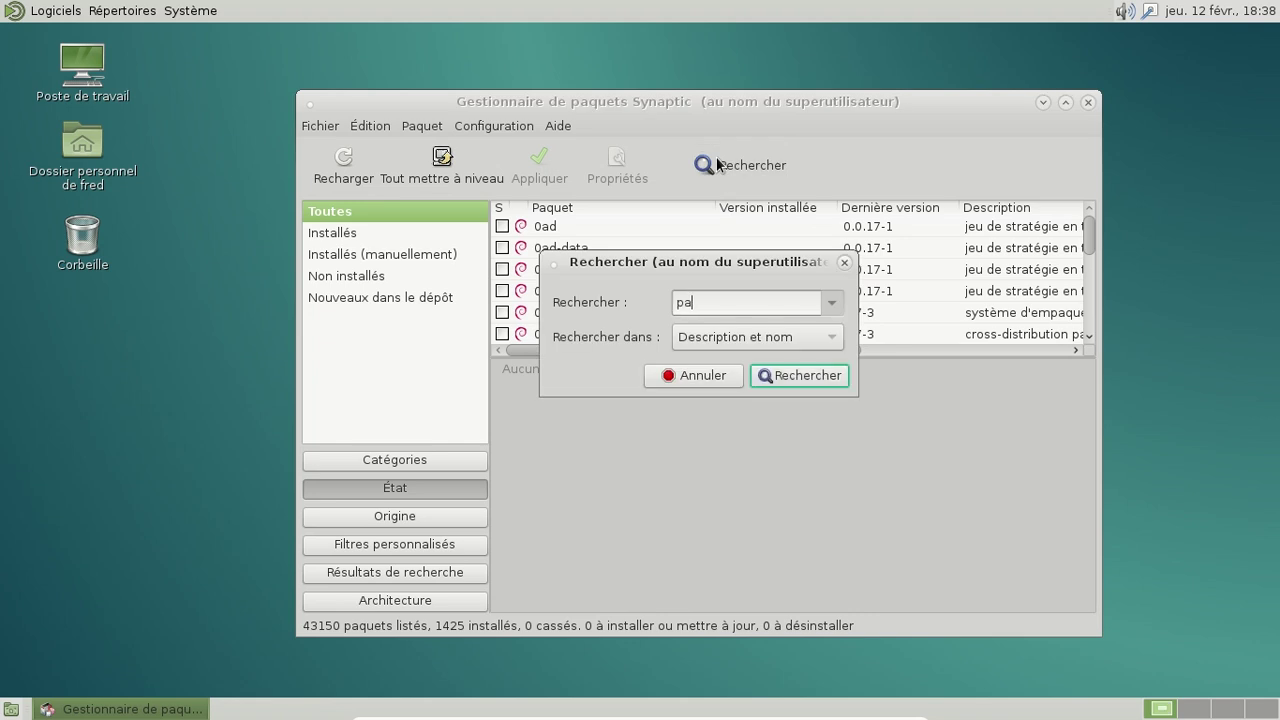
pyautogui.write('ckage-i')
pyautogui.press('Return')
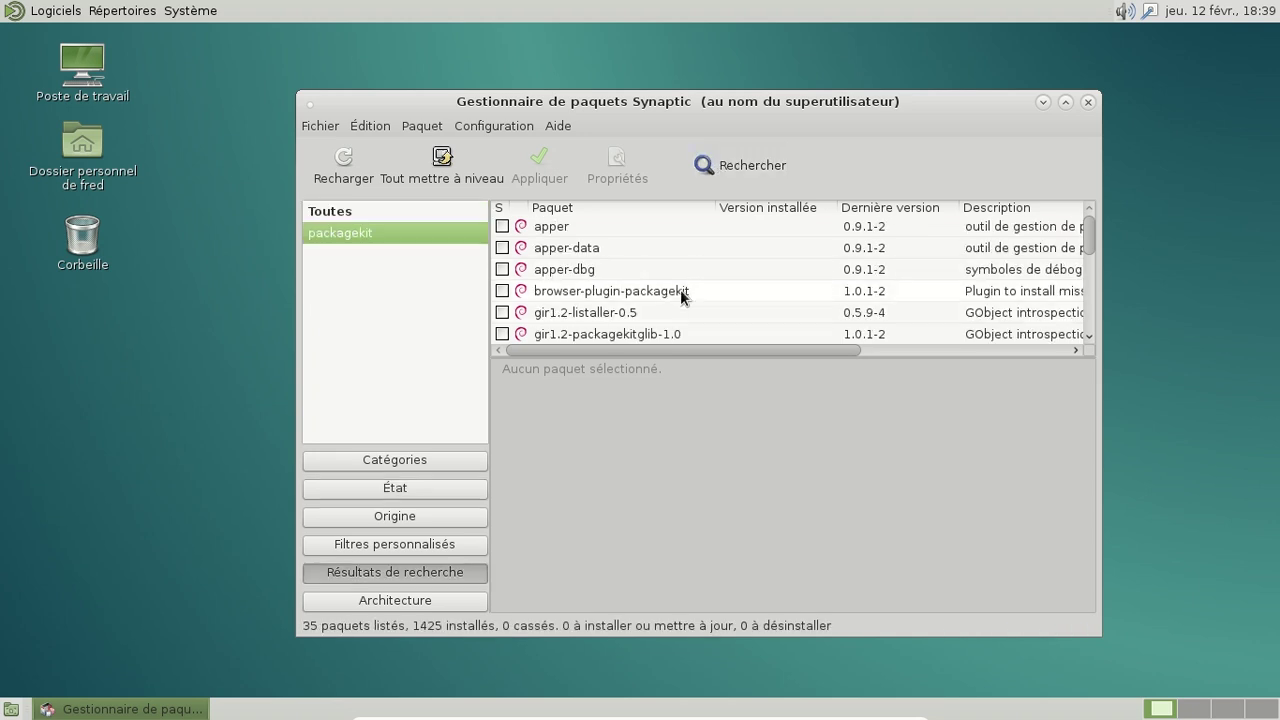
pyautogui.scroll(-3, 664, 261)
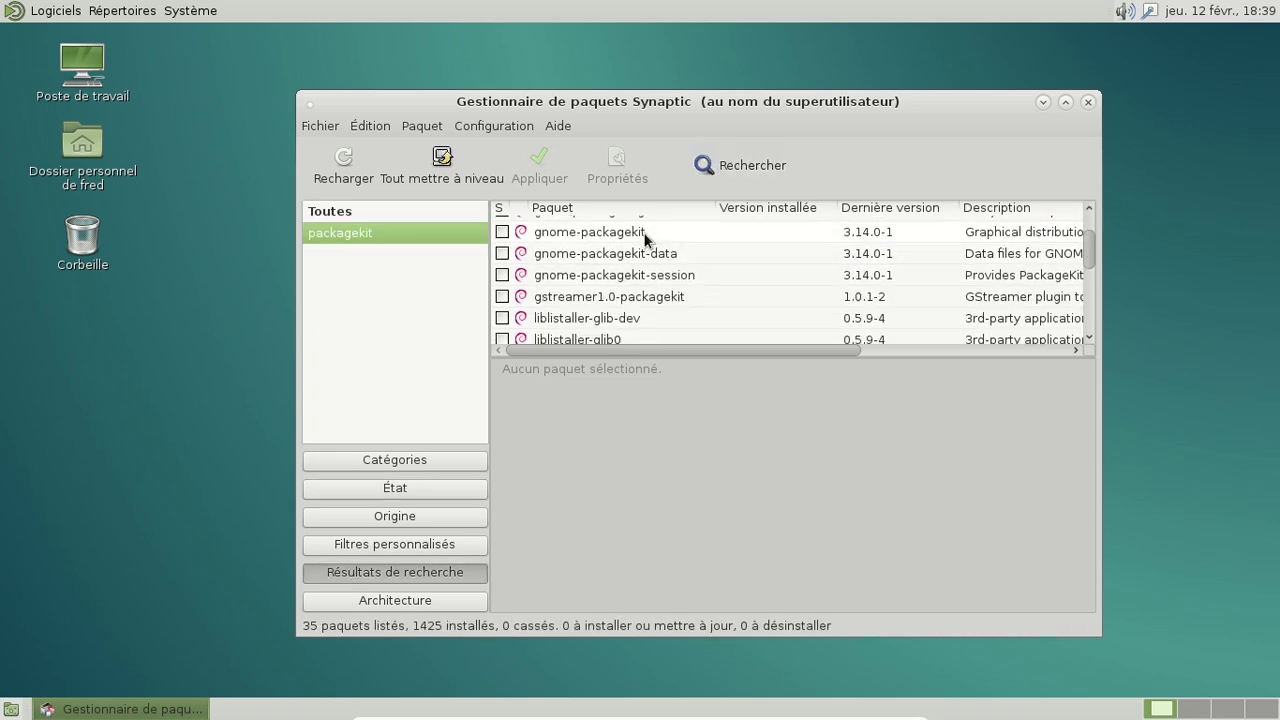
pyautogui.click(643, 232)
# Step: Read the packagekit and packagekit-tools package descriptions
pyautogui.scroll(-6, 763, 263)
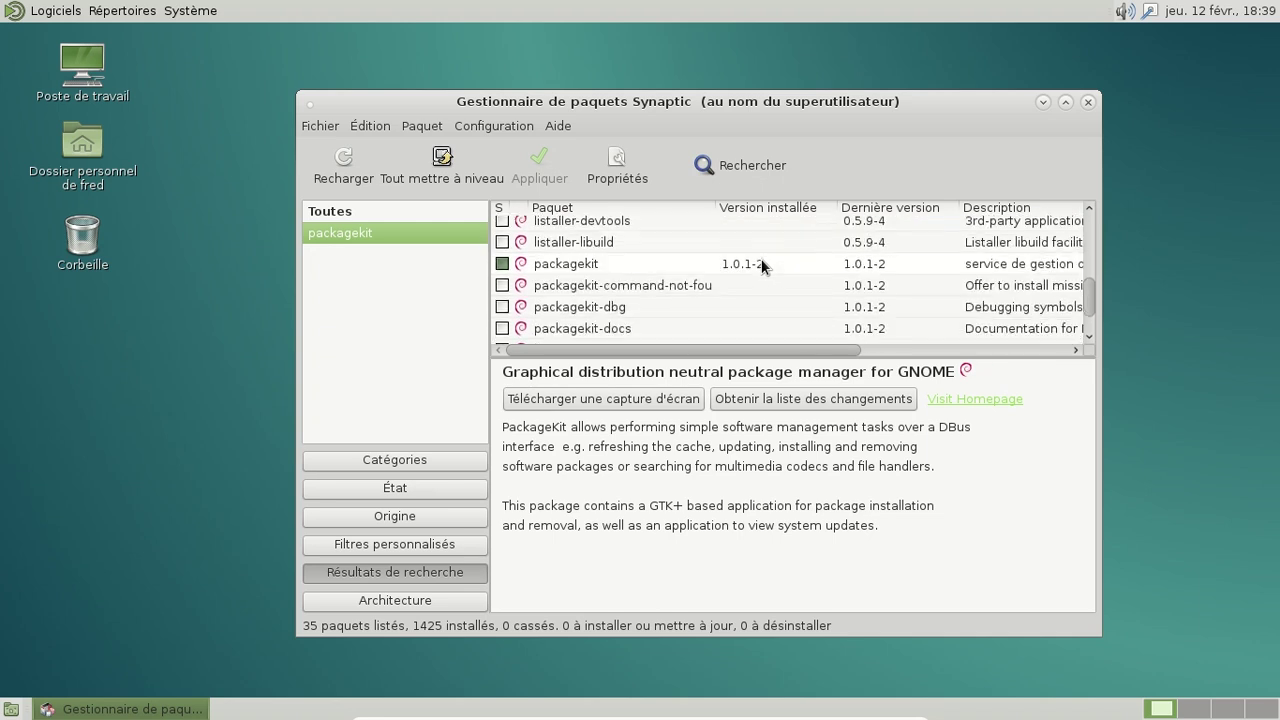
pyautogui.click(705, 268)
pyautogui.scroll(-1, 683, 259)
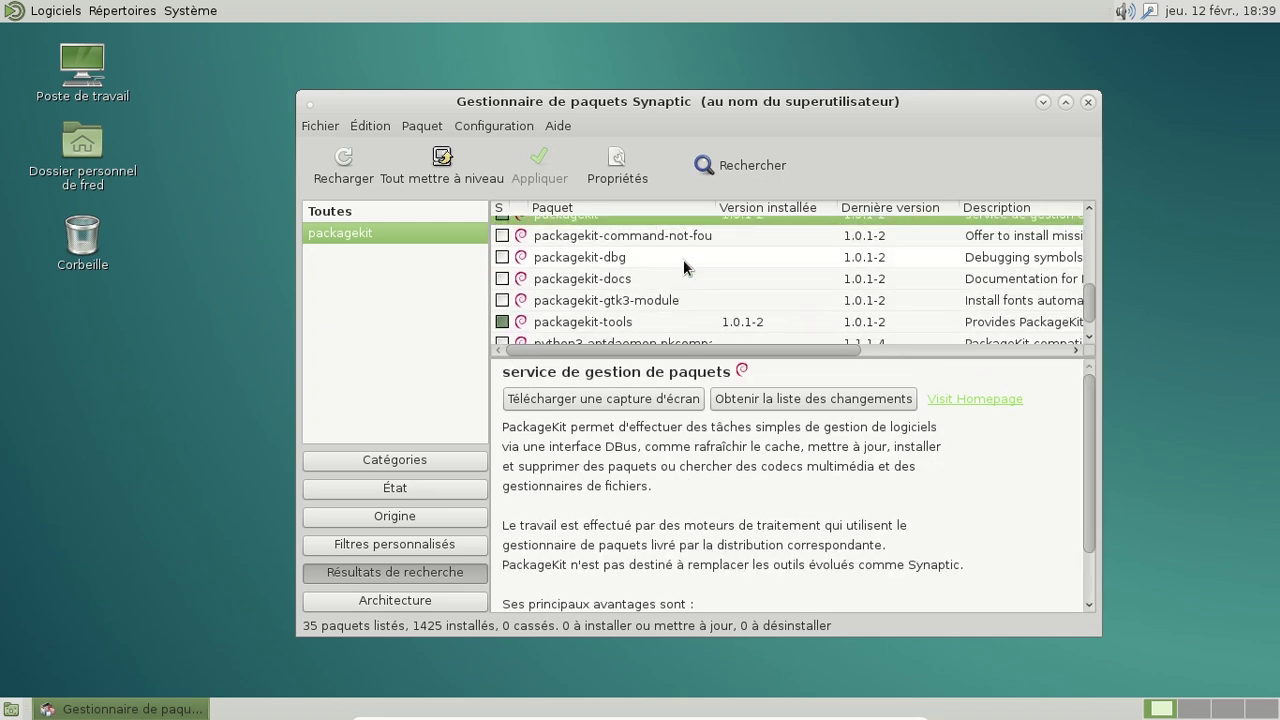
pyautogui.scroll(-1, 683, 259)
pyautogui.click(685, 266)
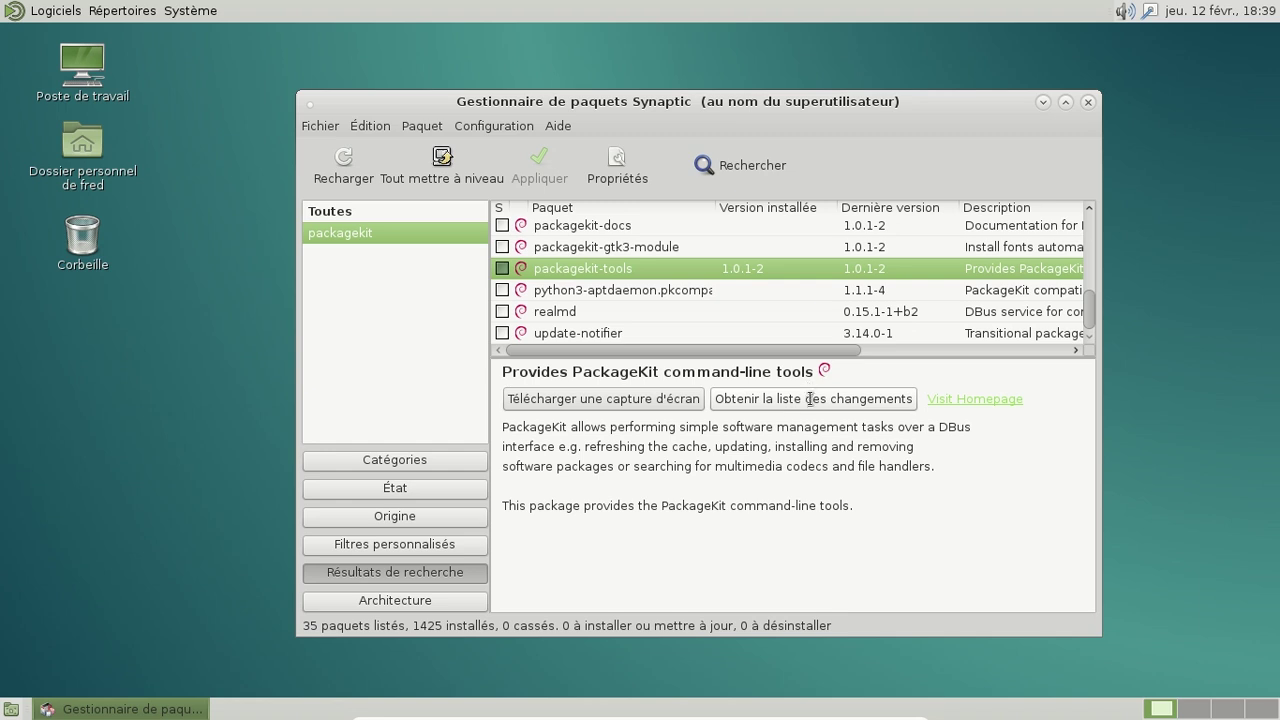
# Step: Enable package properties in the Synaptic main window via Configuration > Préférences
pyautogui.click(452, 125)
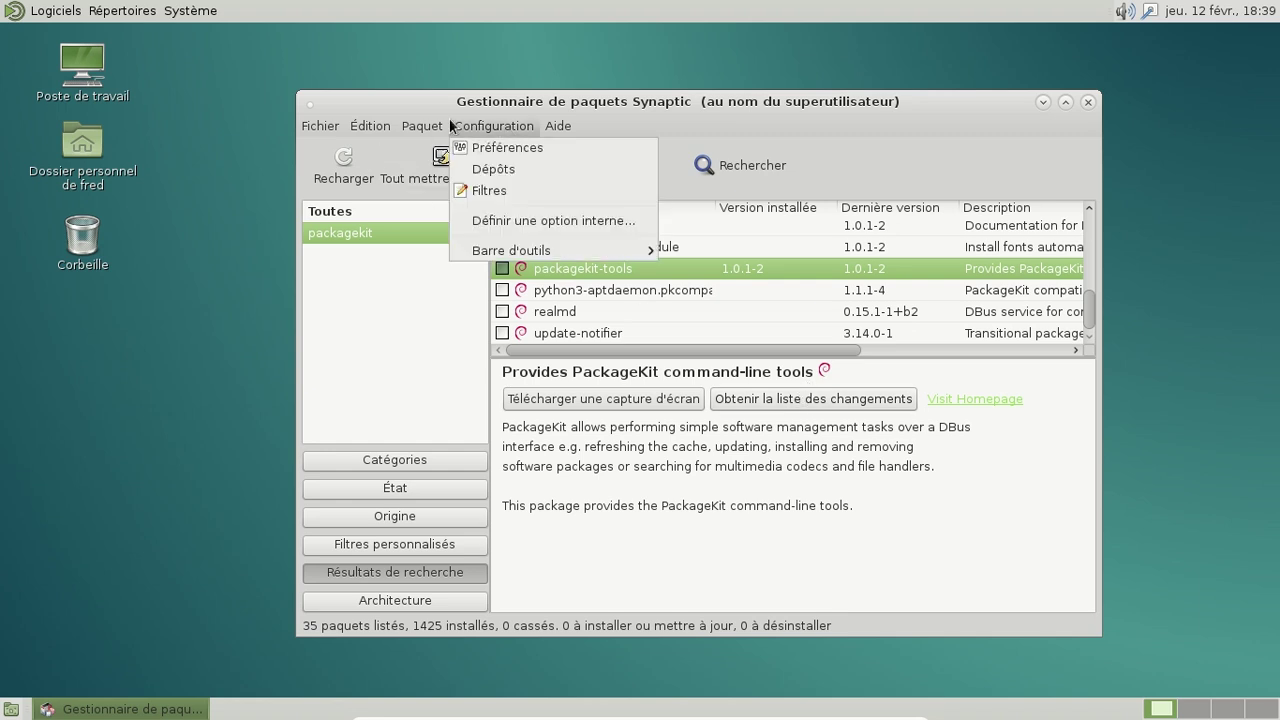
pyautogui.click(555, 148)
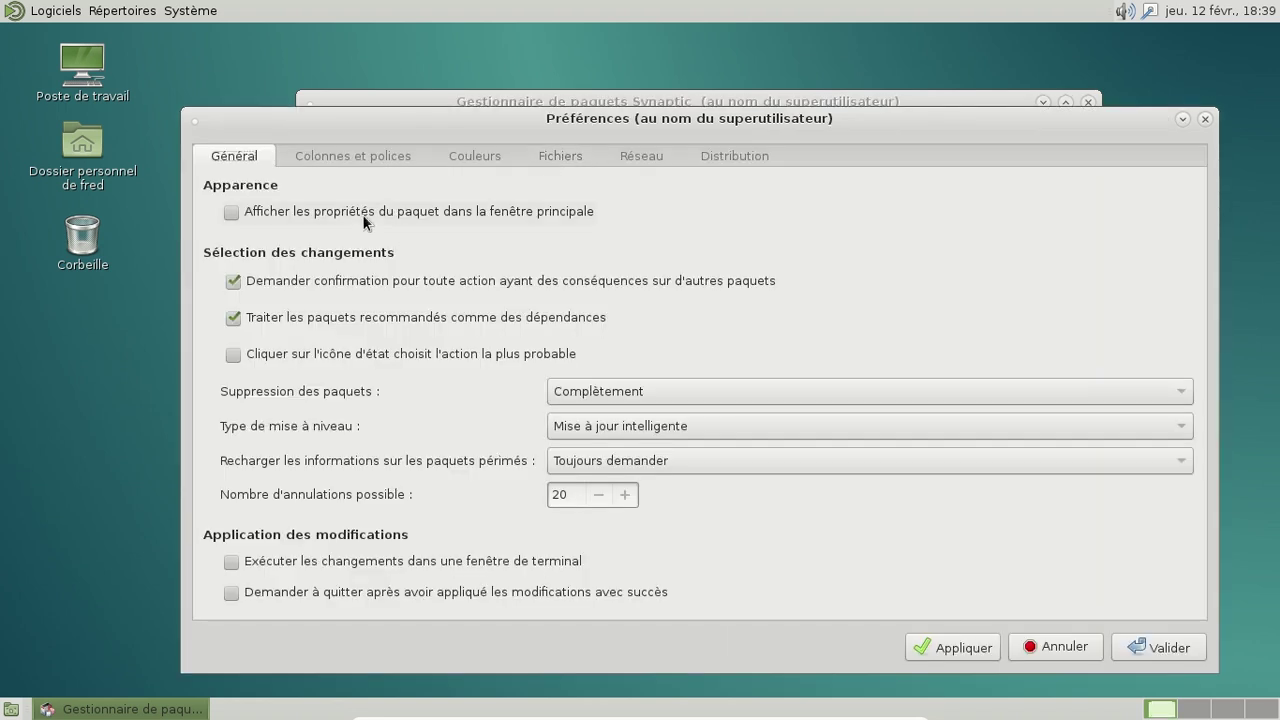
pyautogui.click(1147, 642)
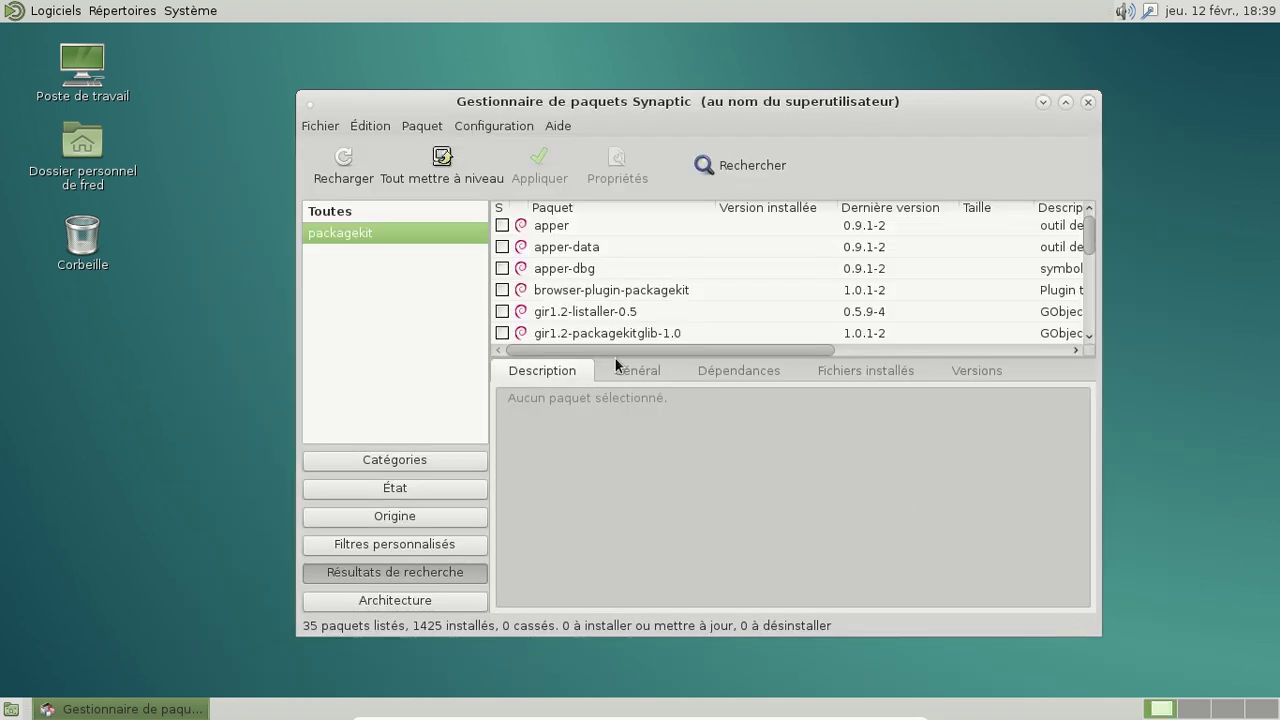
# Step: View packagekit's Général details and its Fichiers installés list
pyautogui.scroll(-5, 770, 255)
pyautogui.scroll(2, 773, 253)
pyautogui.scroll(-2, 773, 253)
pyautogui.scroll(-6, 772, 258)
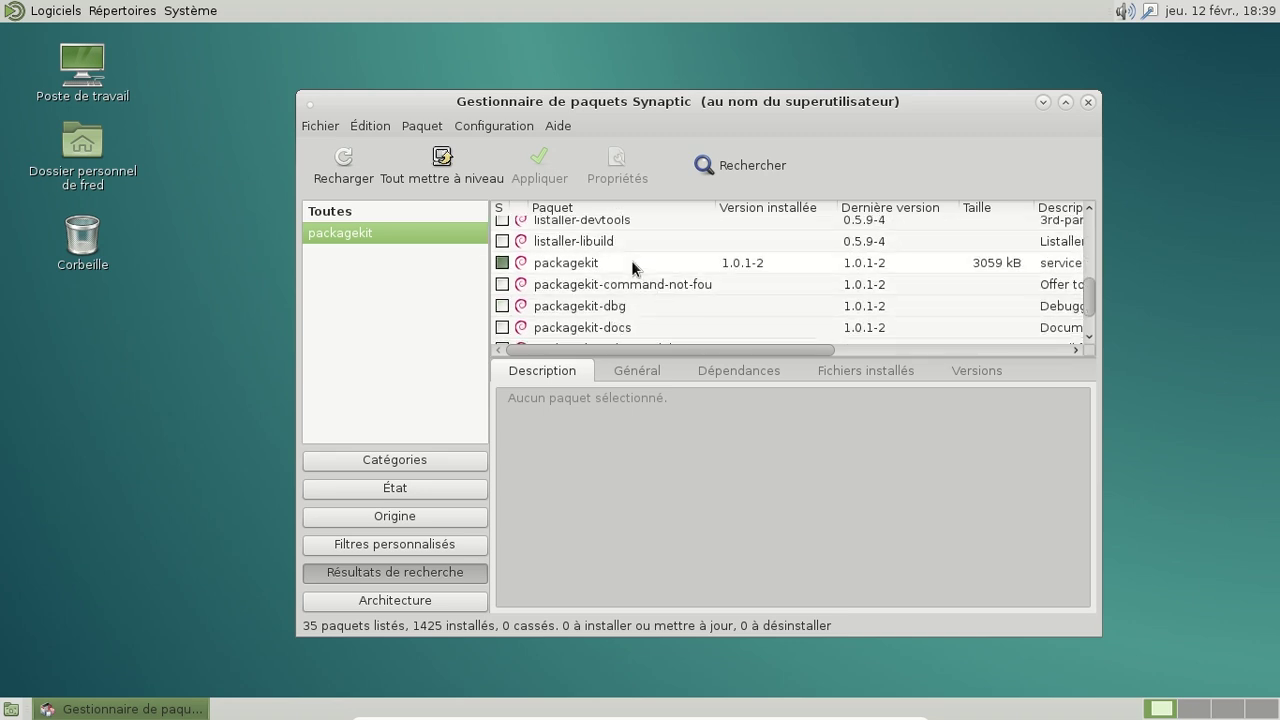
pyautogui.click(633, 268)
pyautogui.click(655, 371)
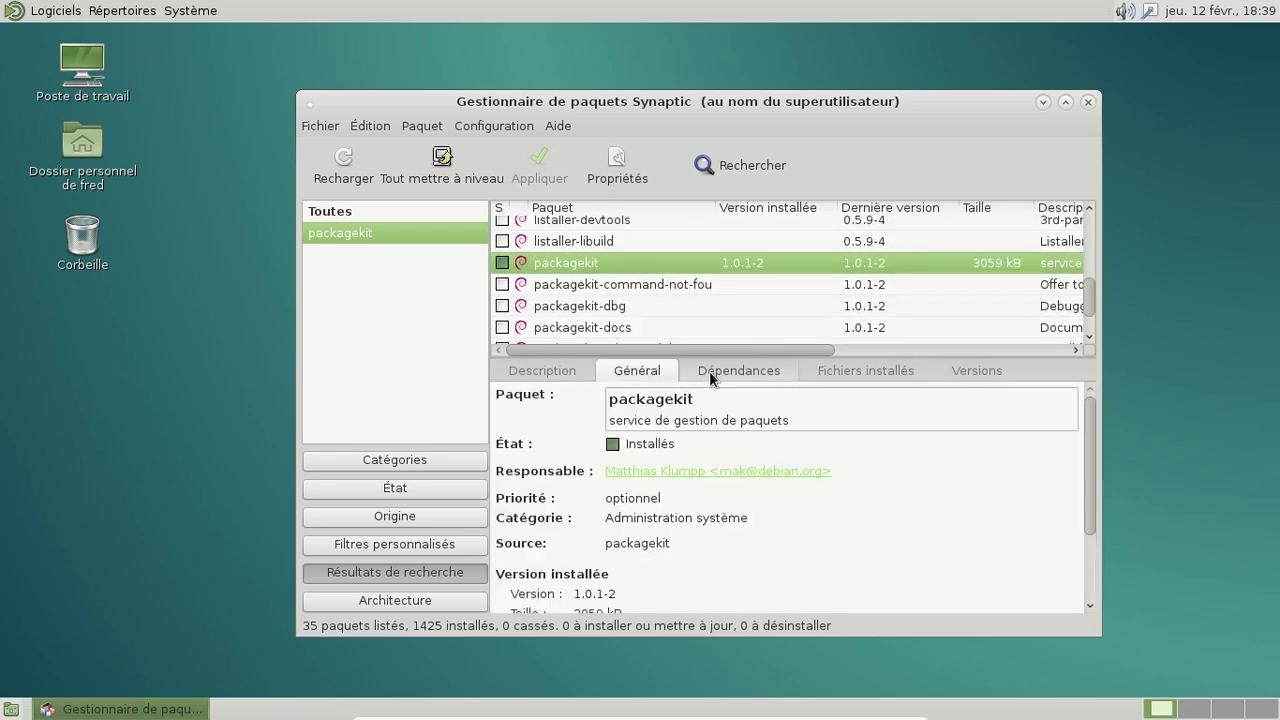
pyautogui.scroll(-2, 907, 516)
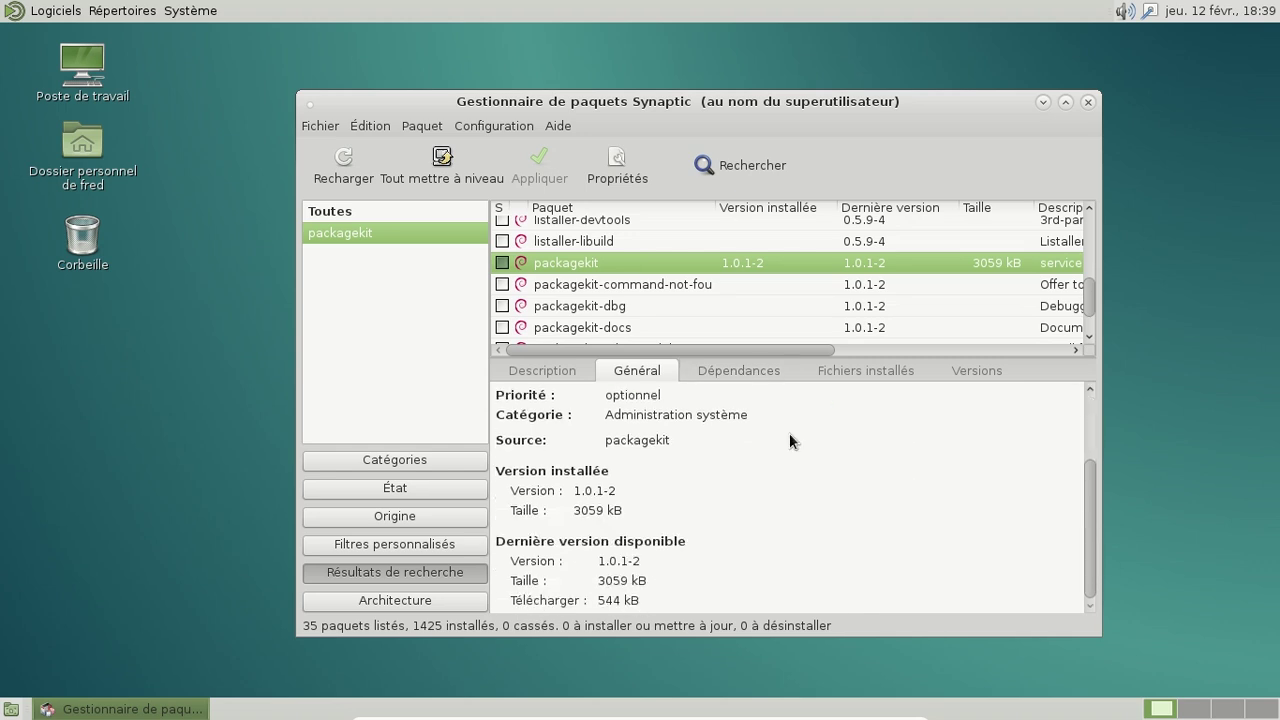
pyautogui.click(873, 368)
# Step: Show the files installed by packagekit-tools
pyautogui.scroll(-1, 948, 493)
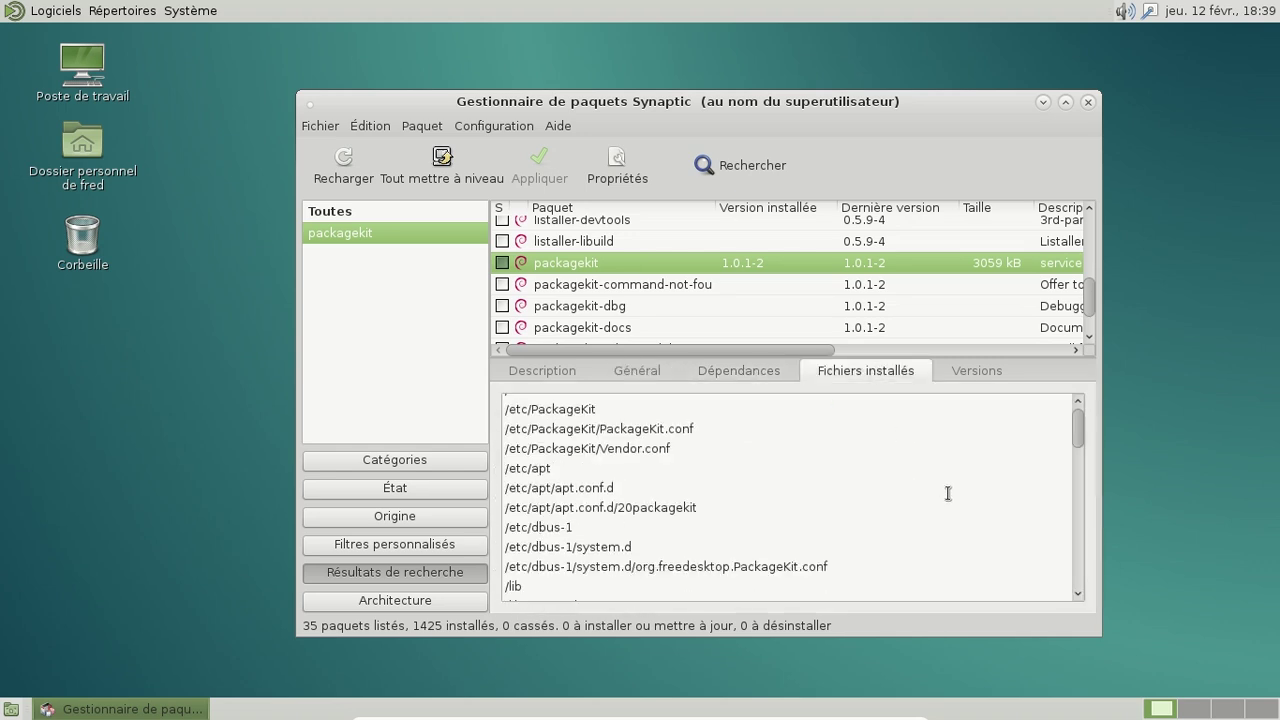
pyautogui.scroll(-4, 948, 493)
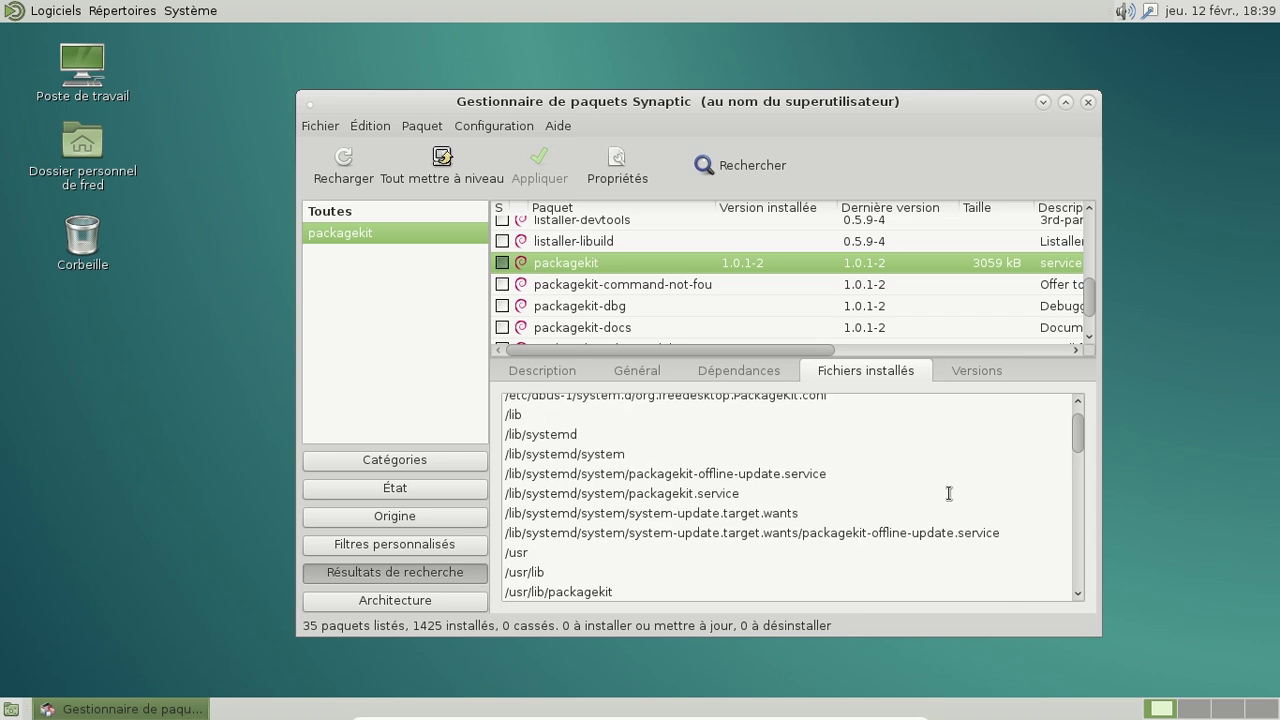
pyautogui.scroll(-3, 948, 493)
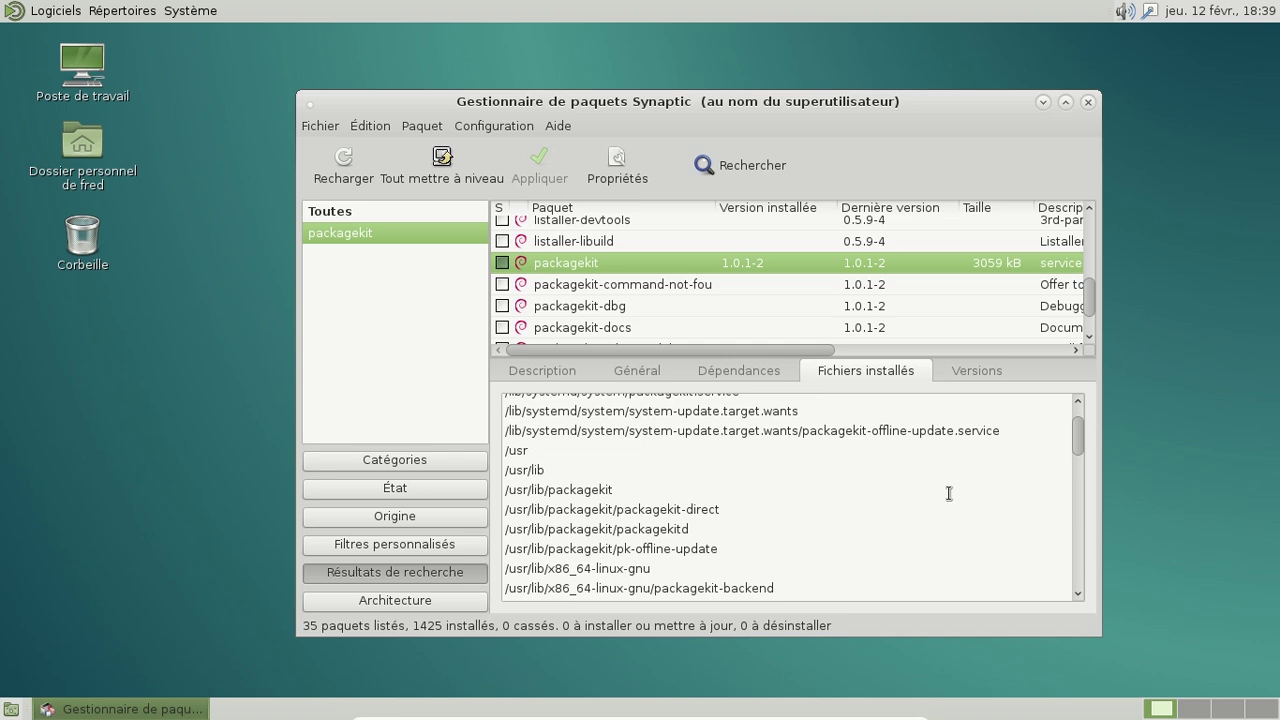
pyautogui.scroll(-7, 948, 493)
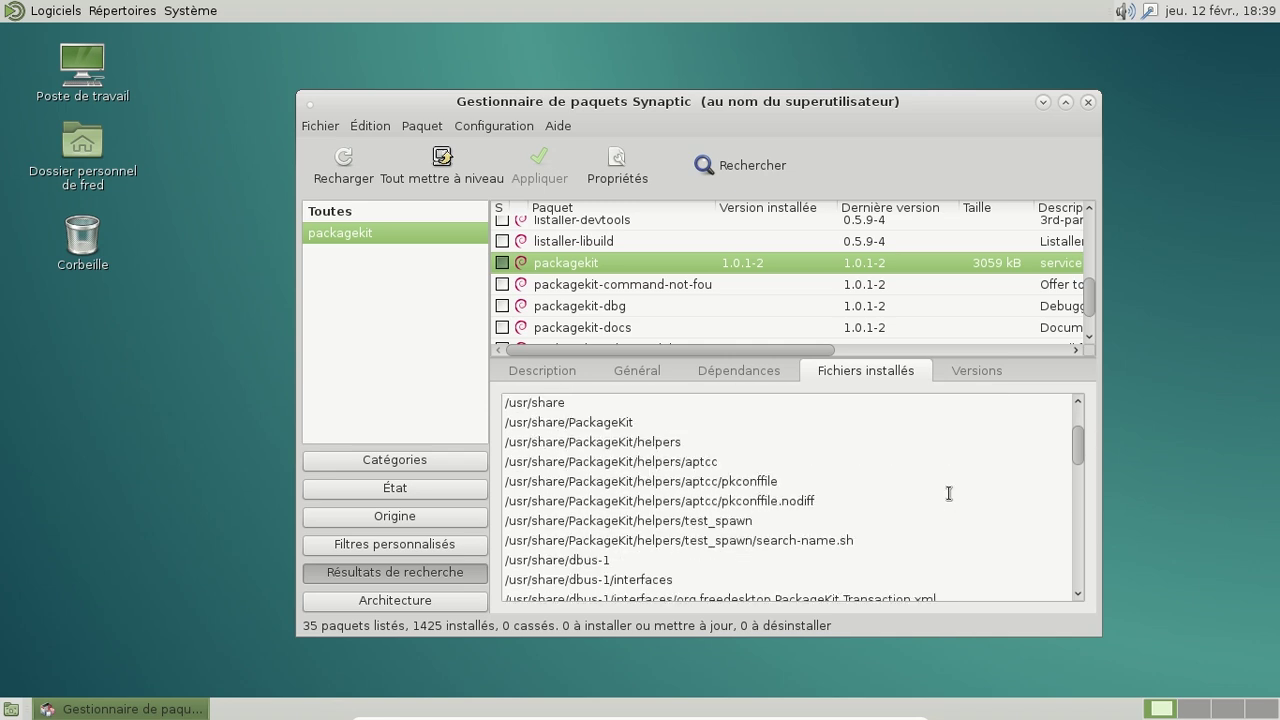
pyautogui.scroll(-3, 948, 493)
pyautogui.scroll(-9, 948, 493)
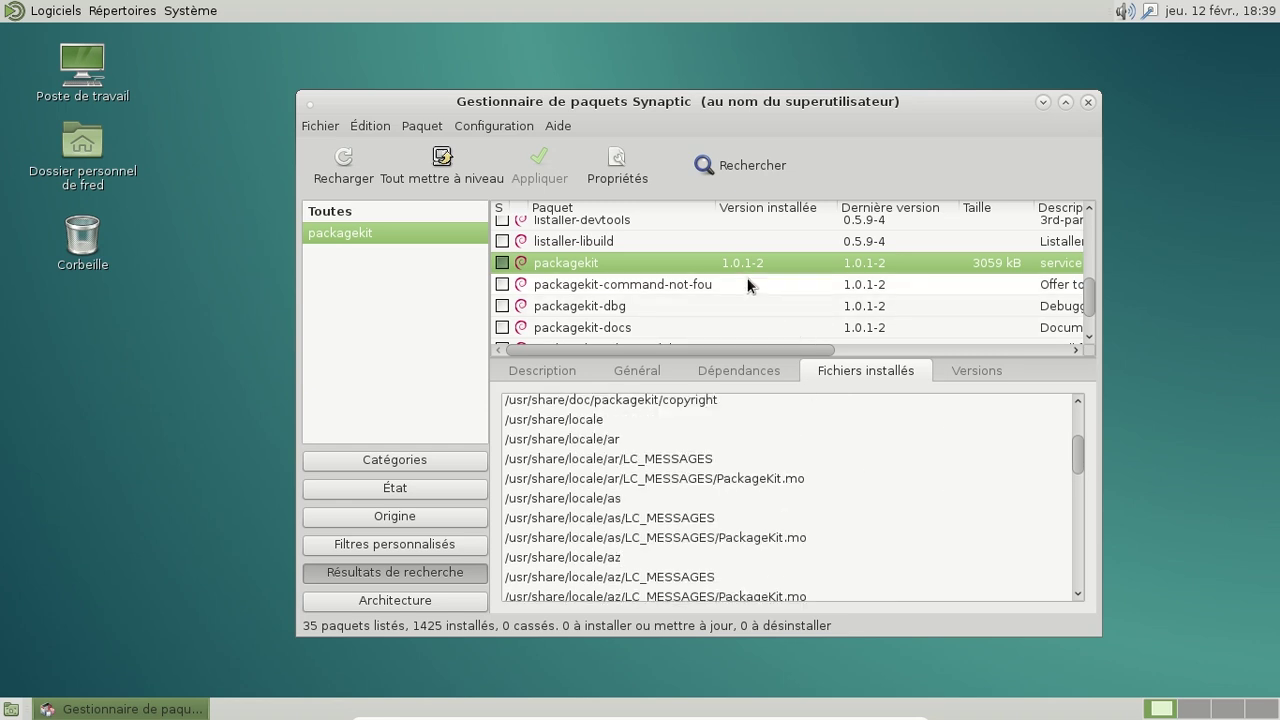
pyautogui.scroll(-3, 760, 295)
pyautogui.click(662, 296)
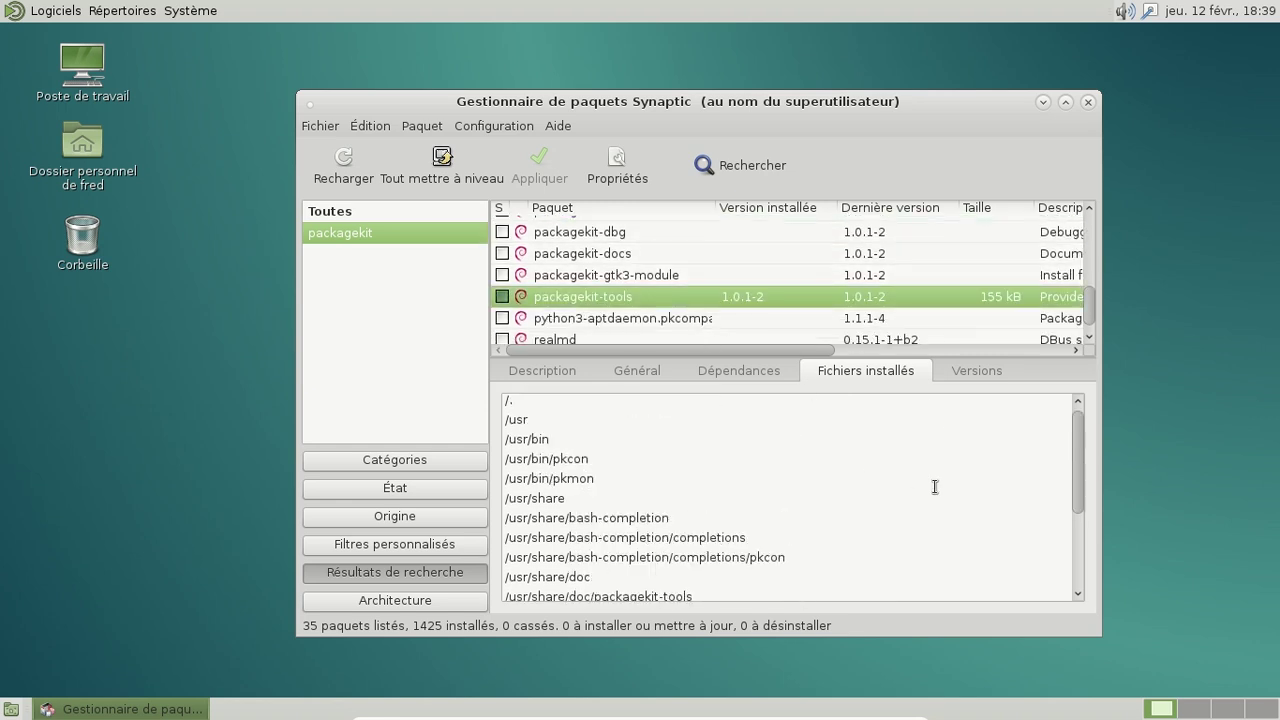
# Step: Select update-notifier and read its transitional dummy package description
pyautogui.scroll(-3, 920, 497)
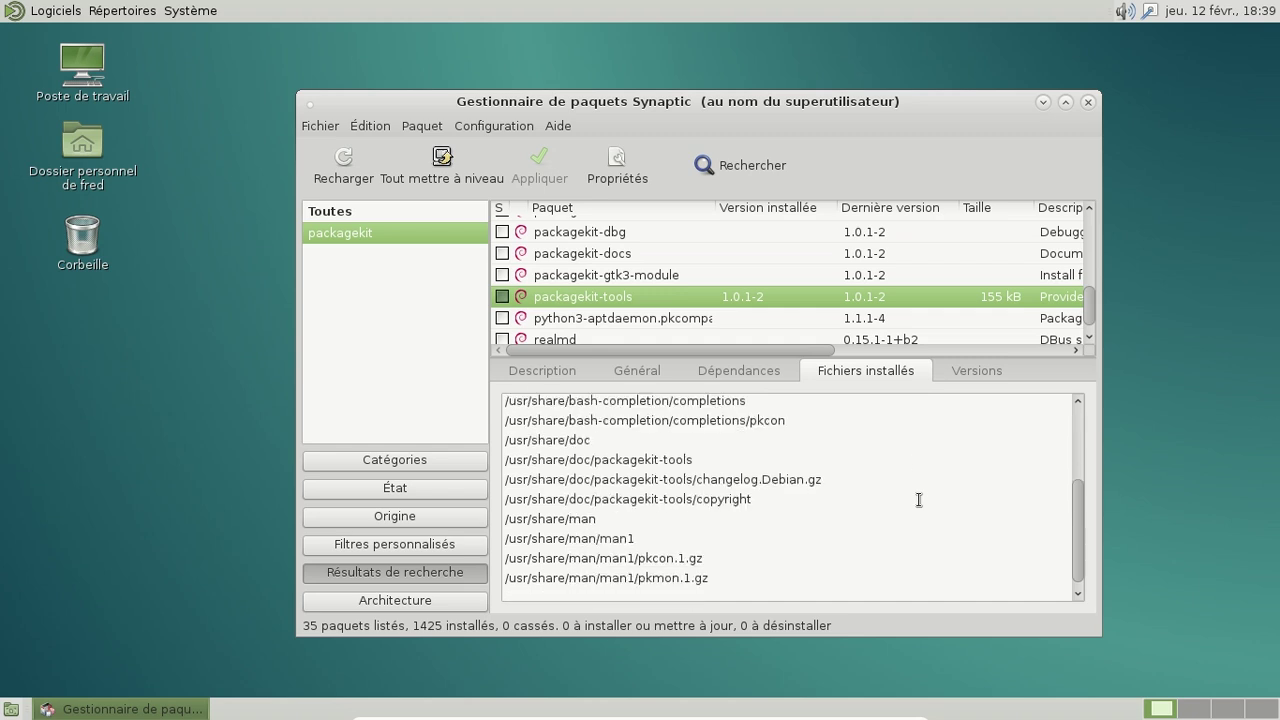
pyautogui.scroll(-1, 708, 266)
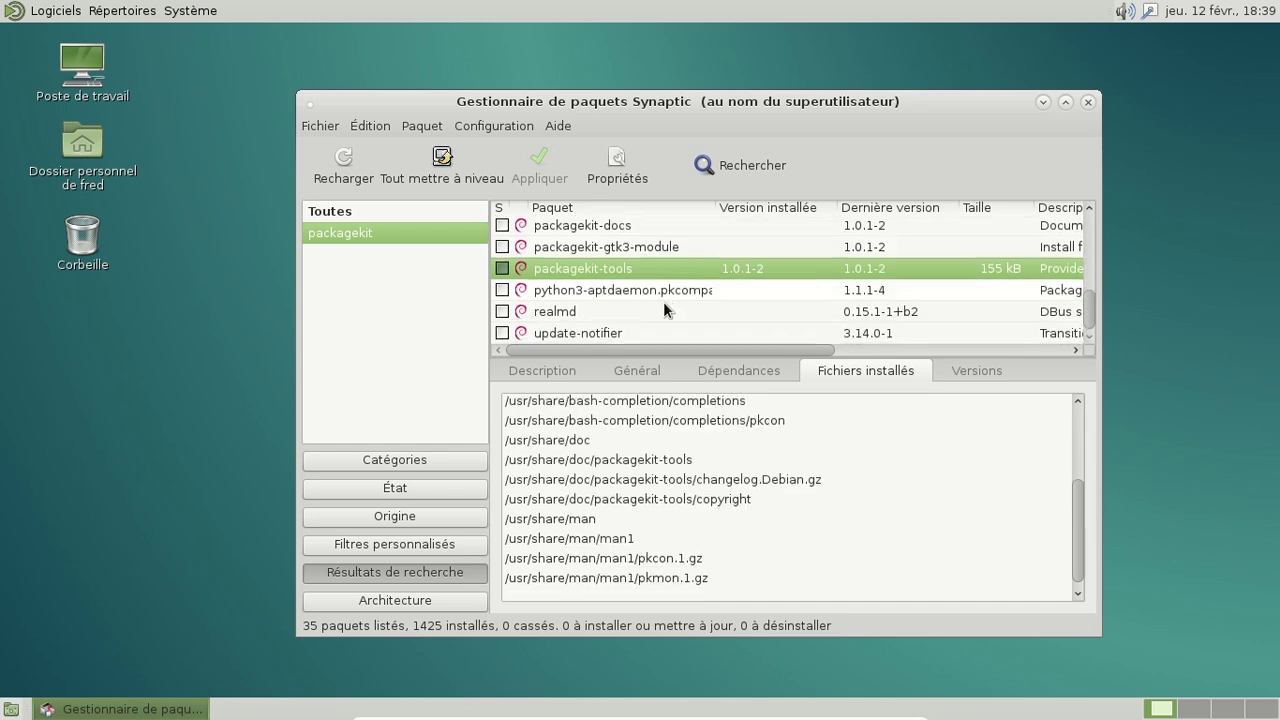
pyautogui.click(646, 334)
pyautogui.click(567, 376)
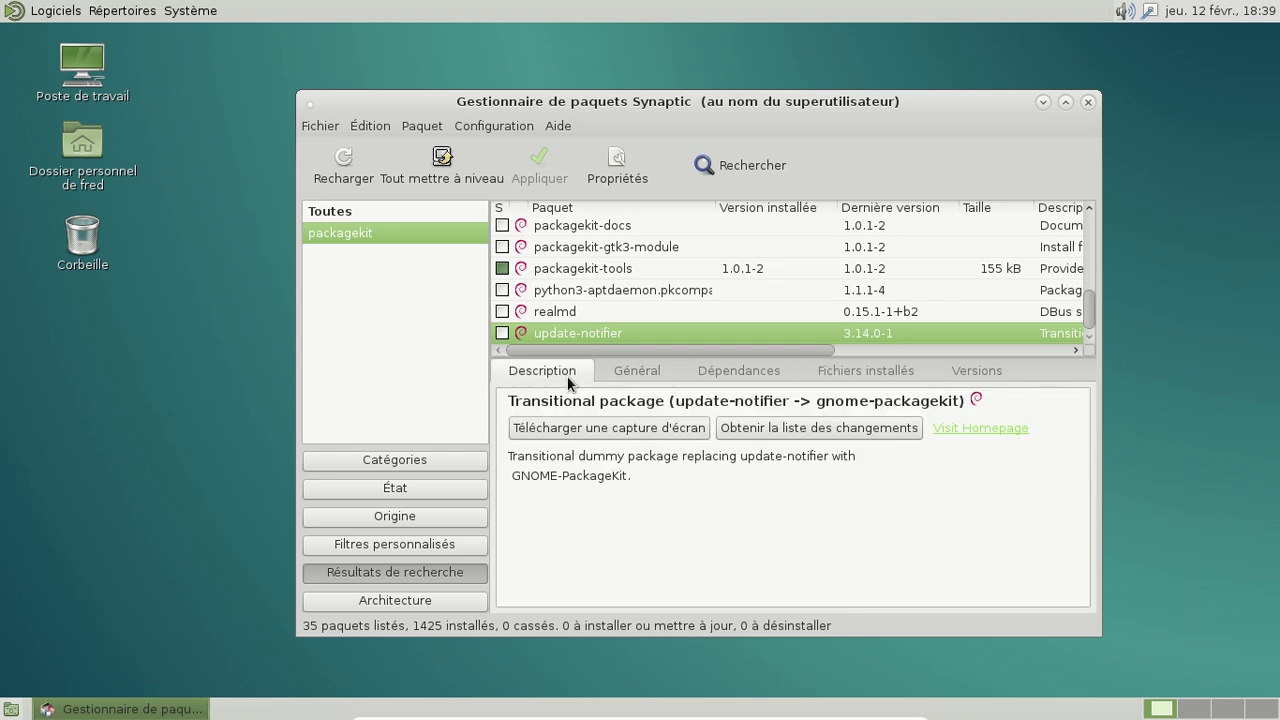
pyautogui.scroll(3, 754, 276)
pyautogui.scroll(10, 755, 276)
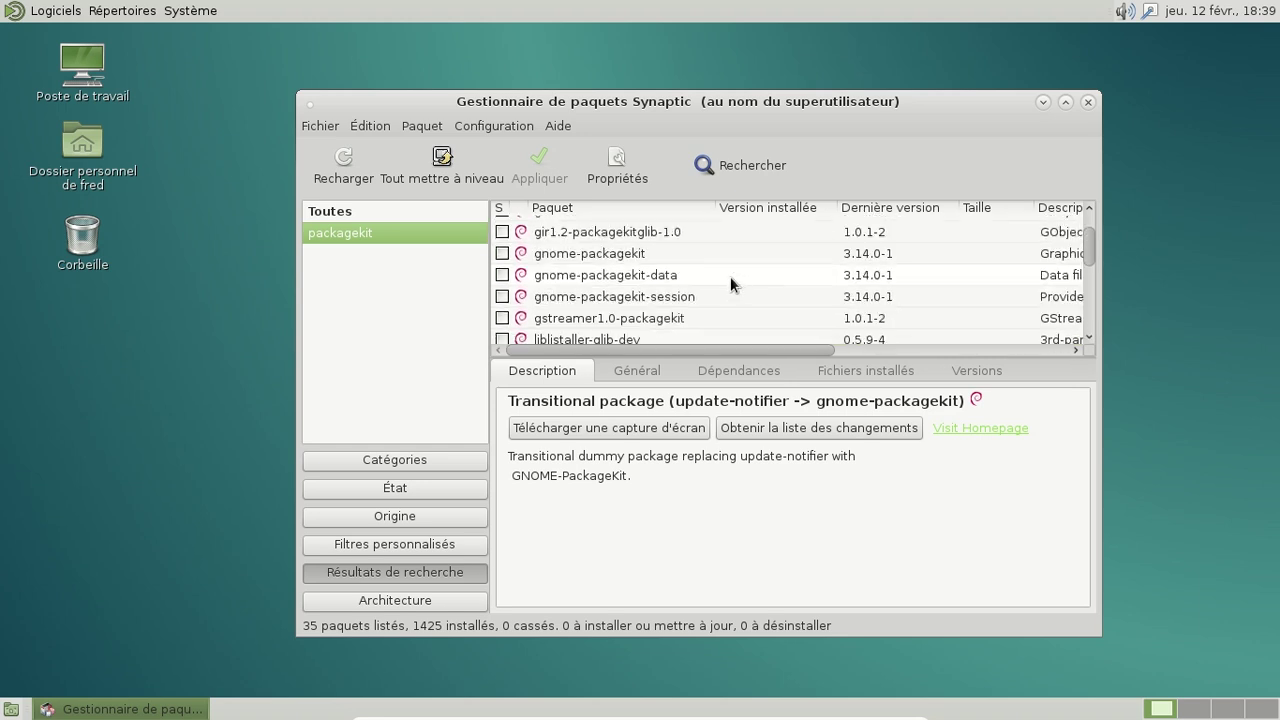
# Step: Mark gnome-packagekit for installation with its required extra packages and apply the changes
pyautogui.click(705, 253)
pyautogui.rightClick(705, 253)
pyautogui.click(770, 290)
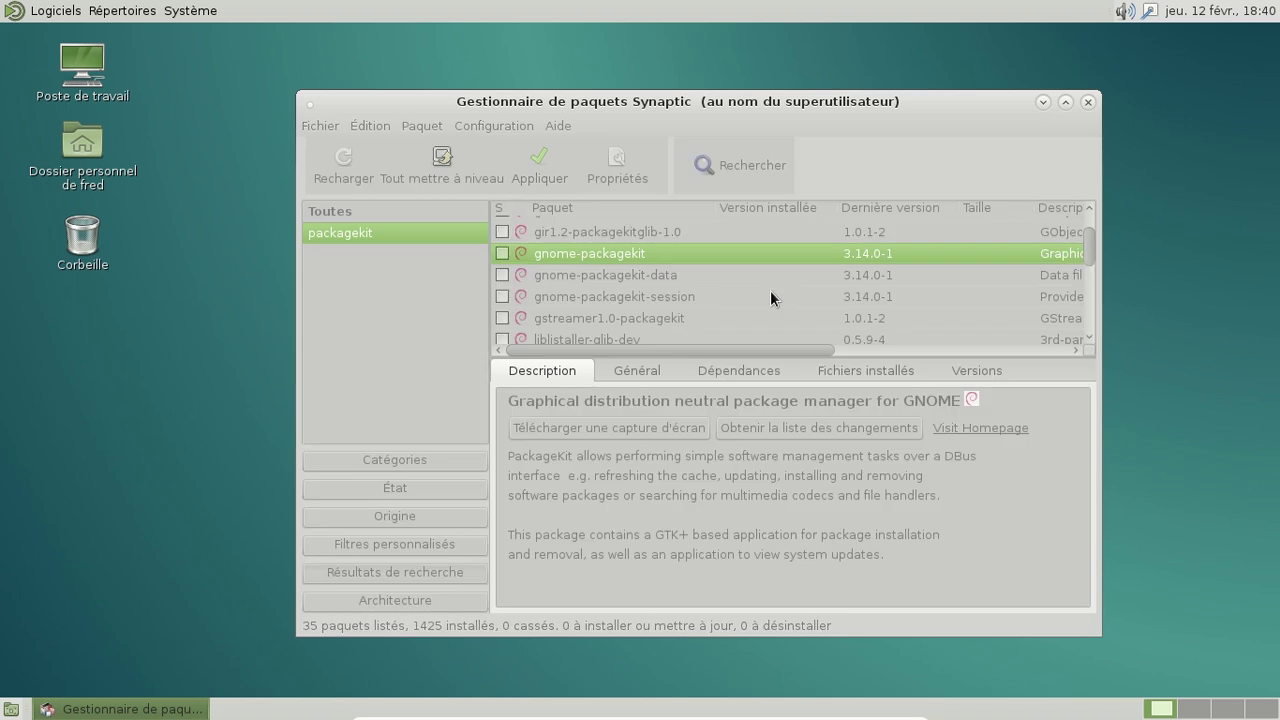
pyautogui.click(849, 511)
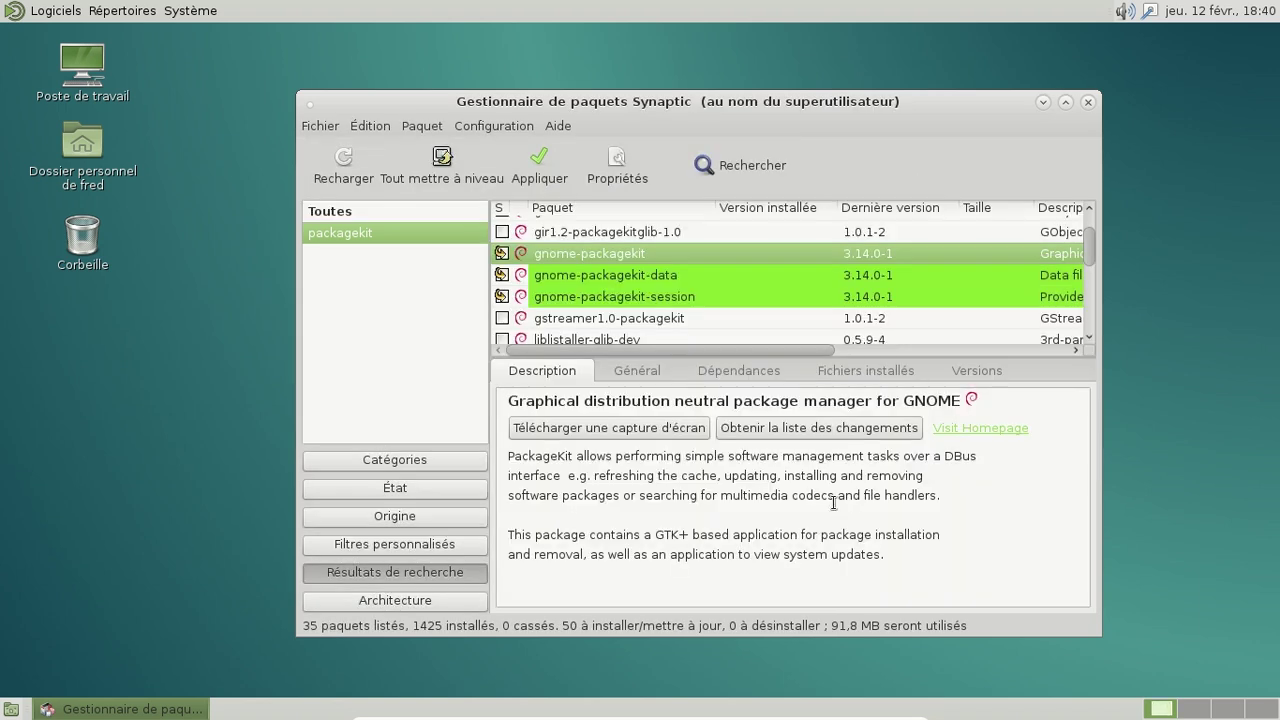
pyautogui.click(556, 168)
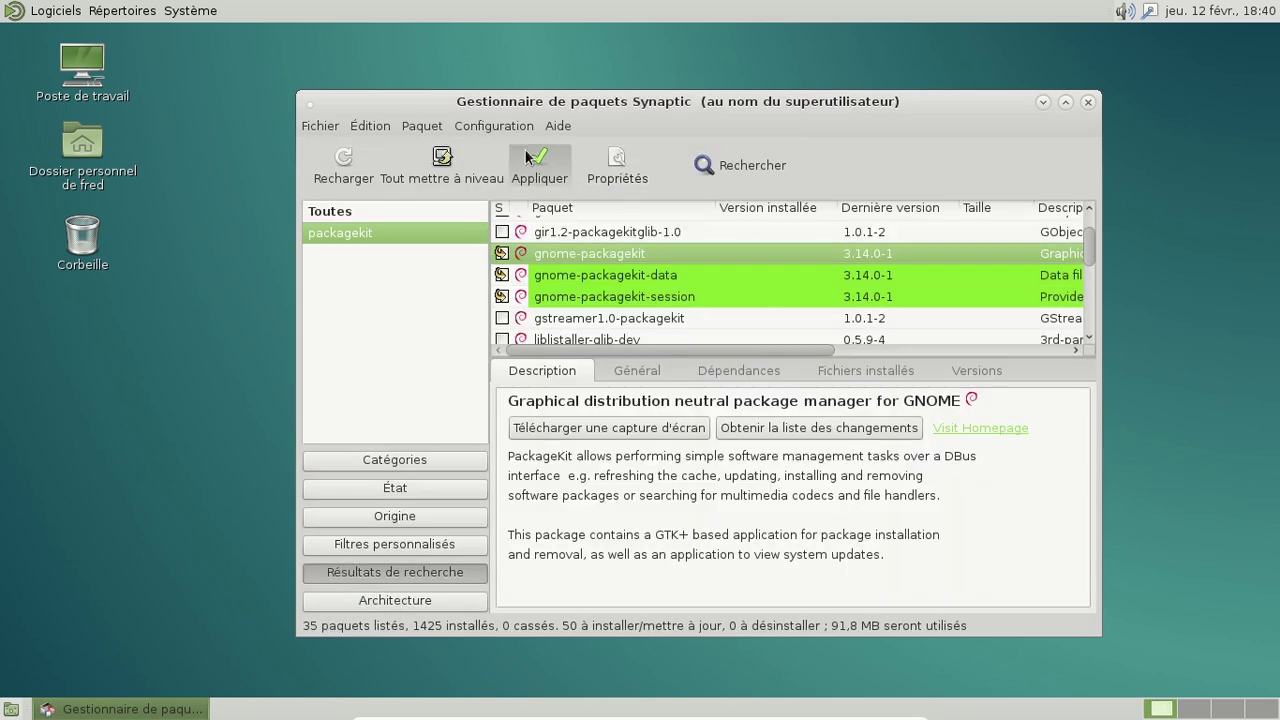
pyautogui.click(987, 559)
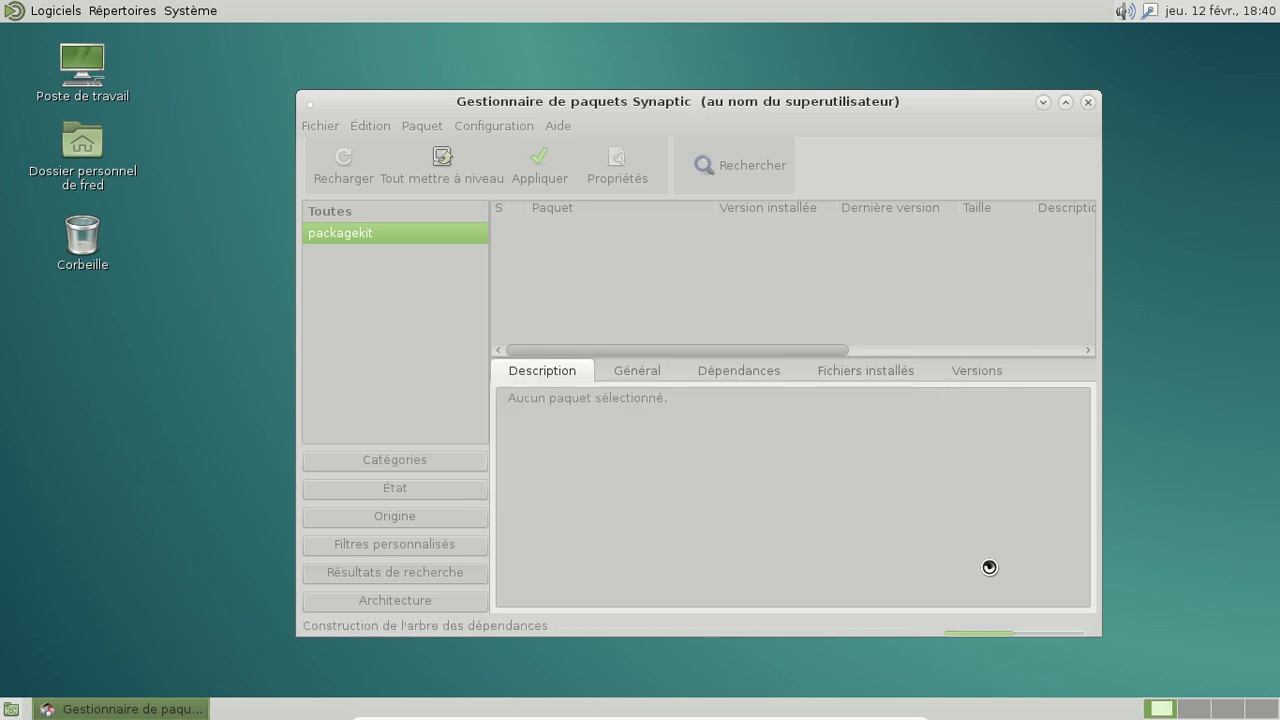
# Step: Launch the Paquets tool from Système > Administration
pyautogui.click(213, 11)
pyautogui.moveTo(217, 32)
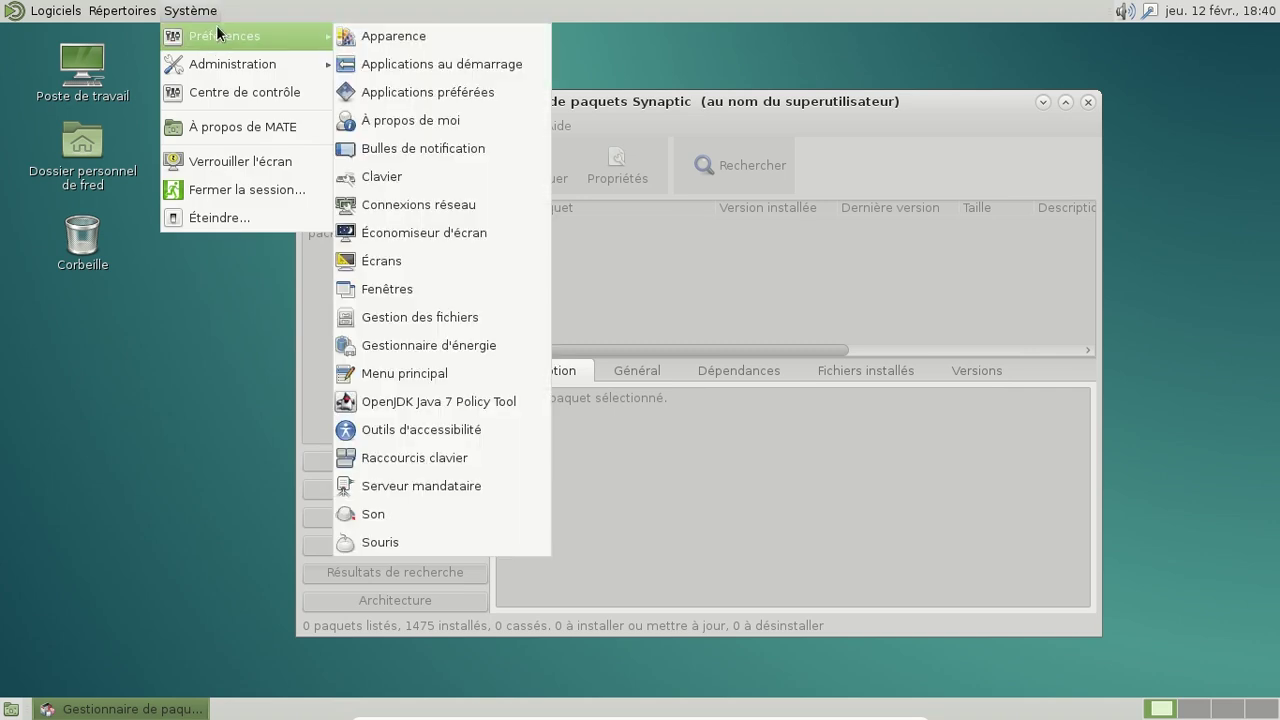
pyautogui.moveTo(250, 62)
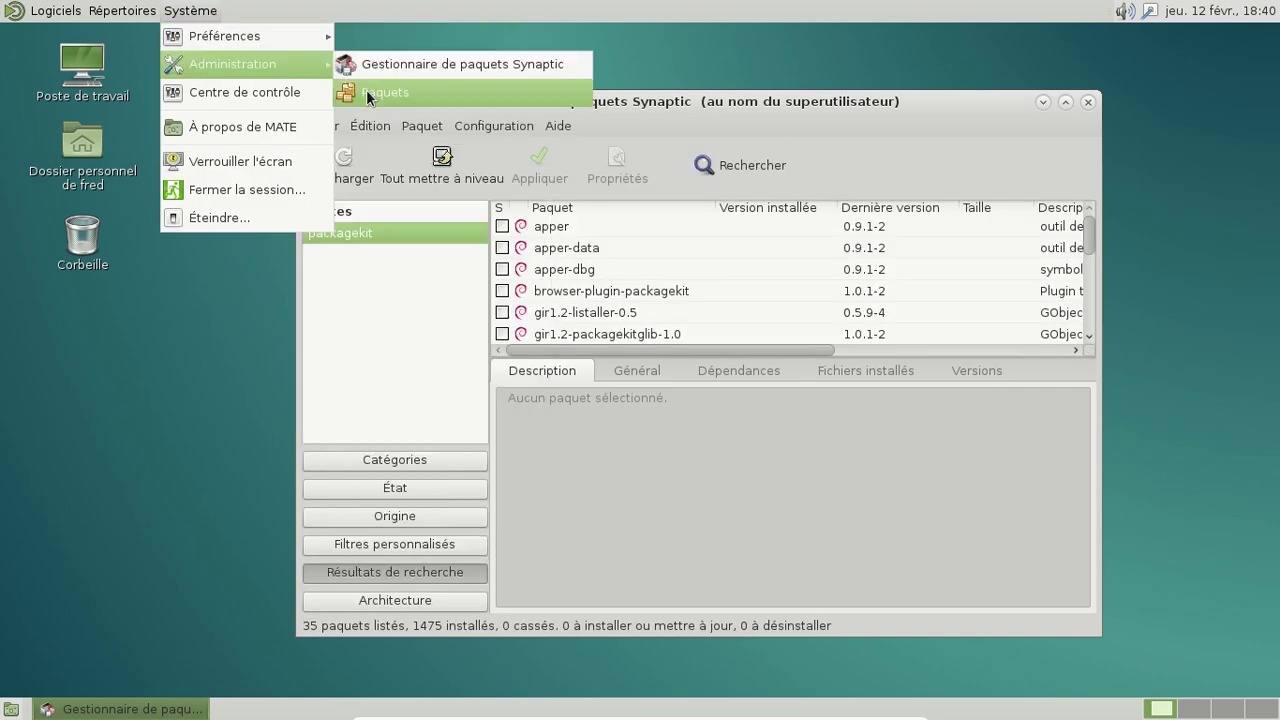
pyautogui.click(368, 93)
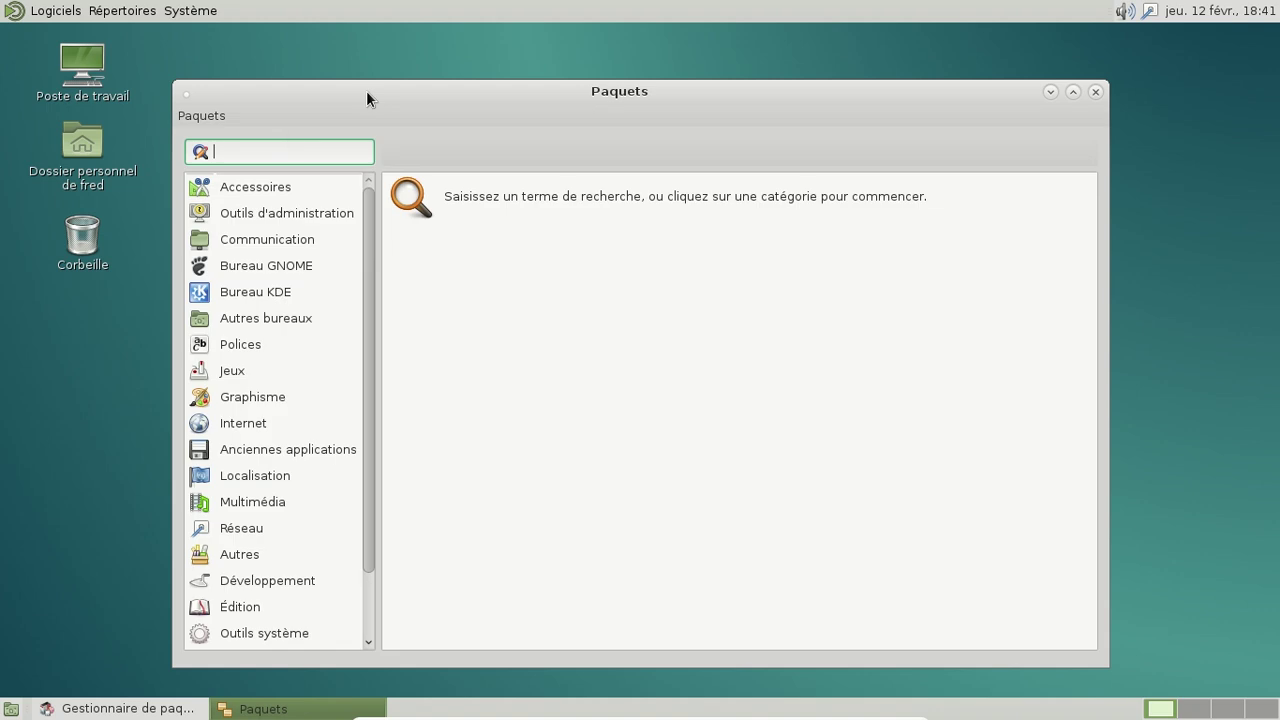
# Step: Check for updates, dismiss the all-up-to-date notice, and close Paquets
pyautogui.click(222, 116)
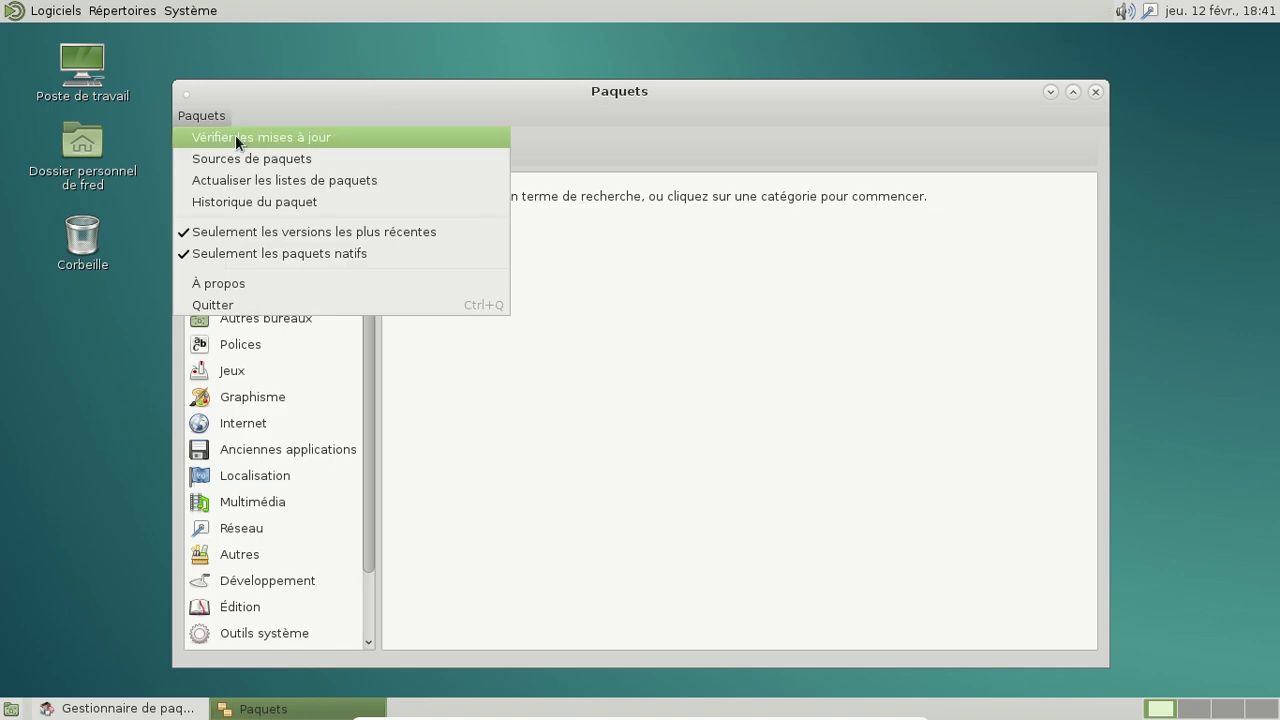
pyautogui.click(235, 136)
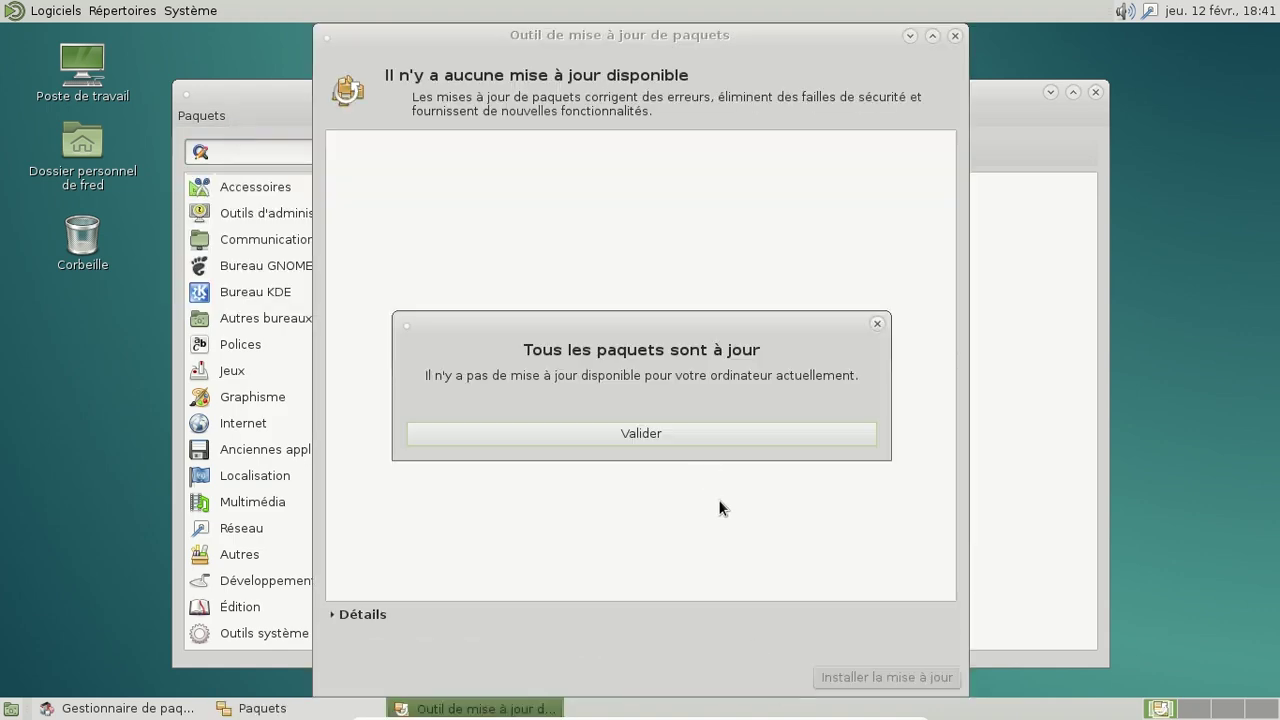
pyautogui.click(708, 433)
pyautogui.click(1096, 91)
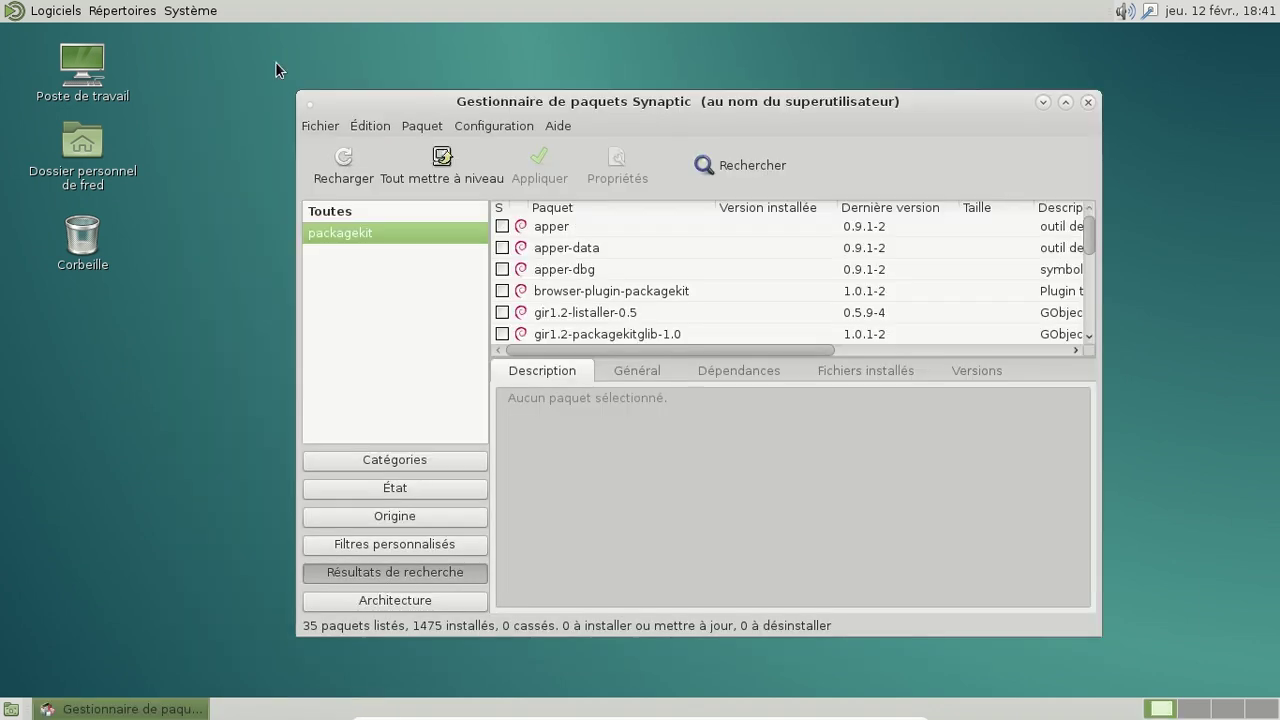
# Step: Open the applications menu and close it without launching anything
pyautogui.click(60, 14)
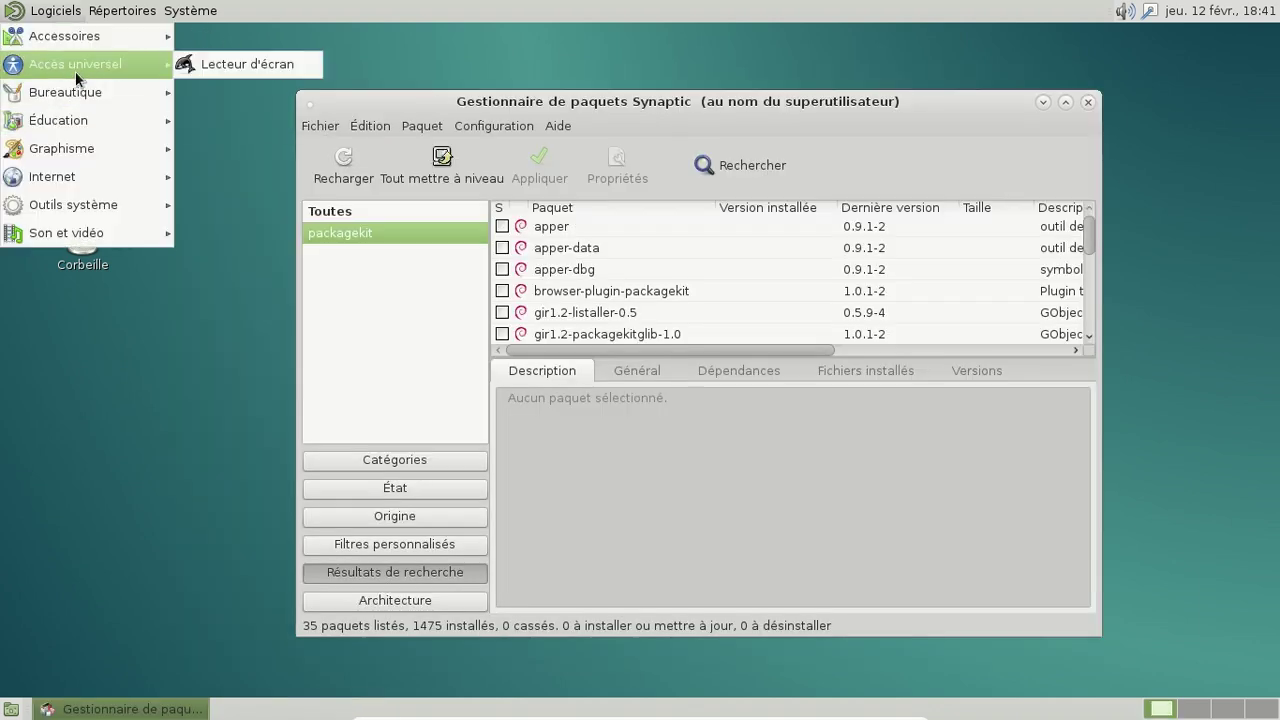
pyautogui.moveTo(79, 40)
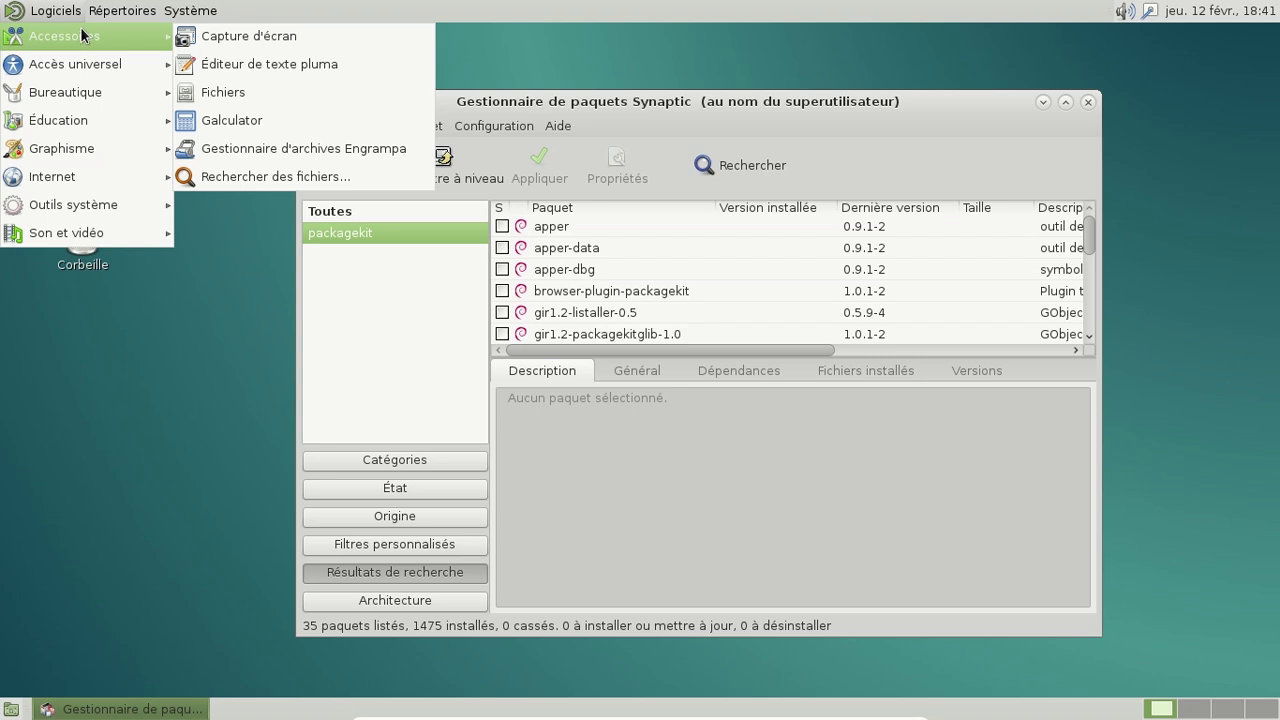
pyautogui.click(644, 130)
pyautogui.moveTo(1087, 232)
pyautogui.mouseDown()
pyautogui.moveTo(1092, 260)
pyautogui.moveTo(1089, 243)
pyautogui.mouseUp()
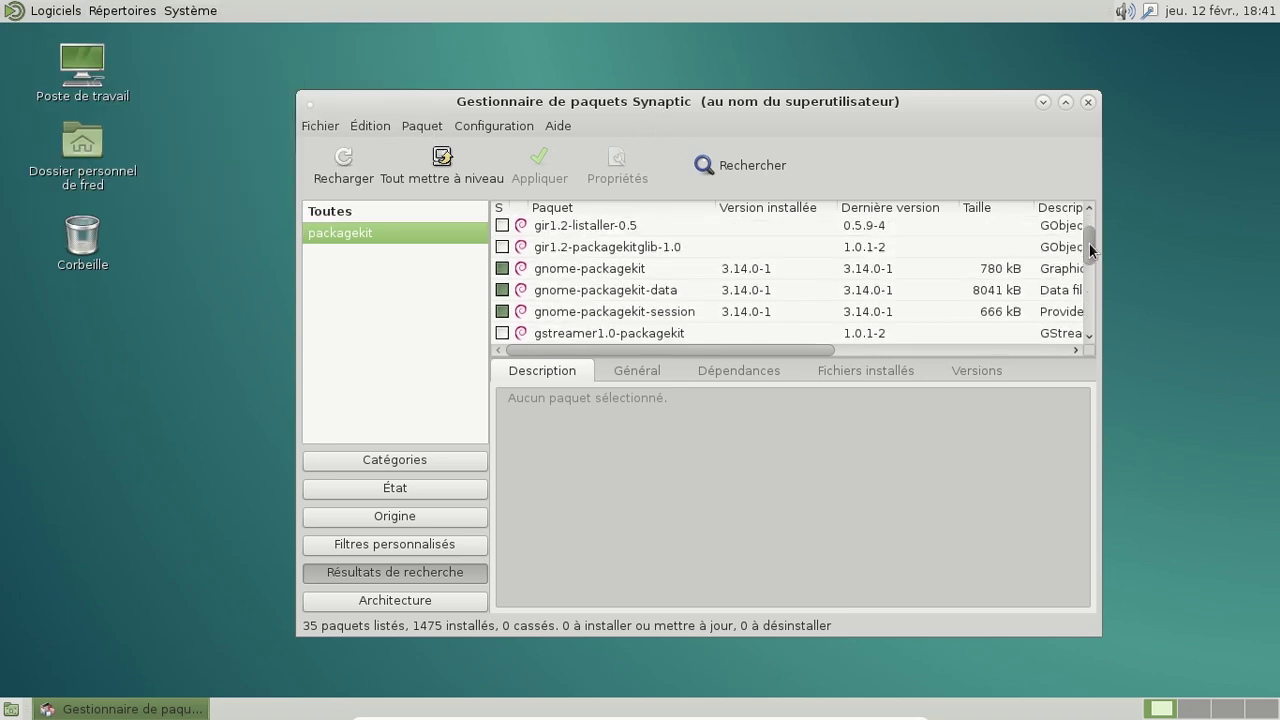
# Step: Mark gnome-packagekit for complete removal and apply the change
pyautogui.rightClick(641, 267)
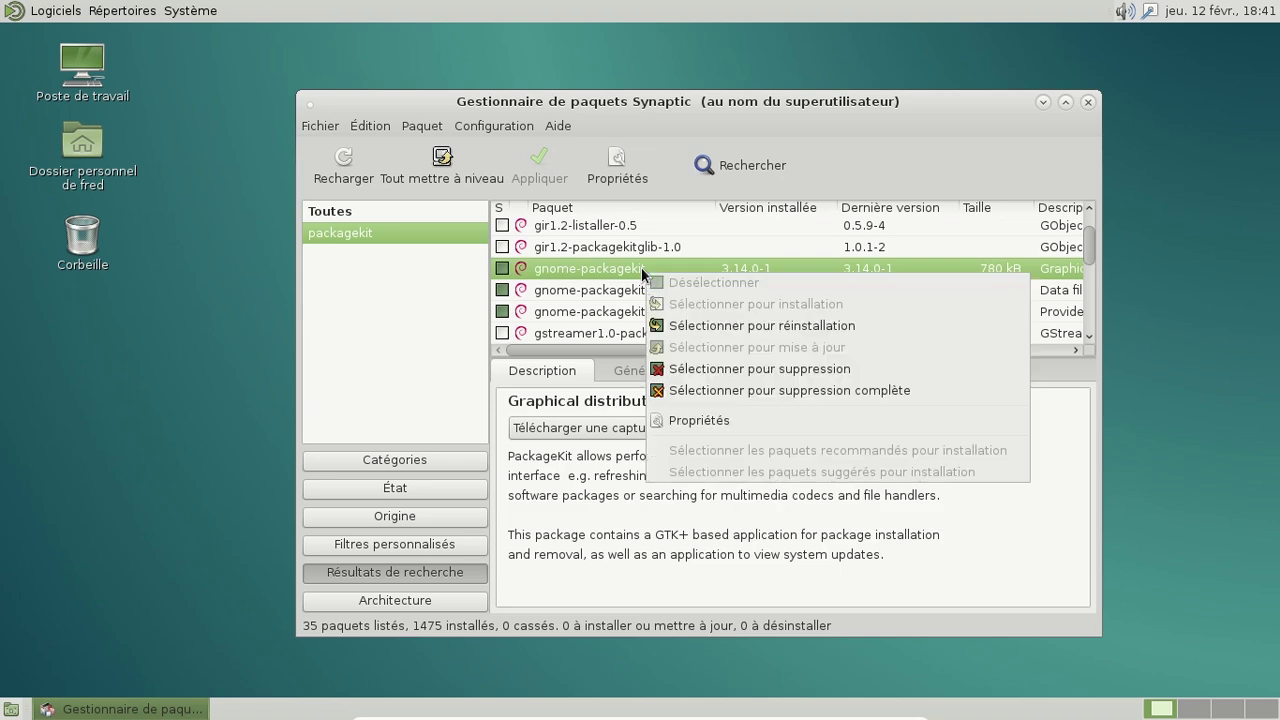
pyautogui.click(835, 391)
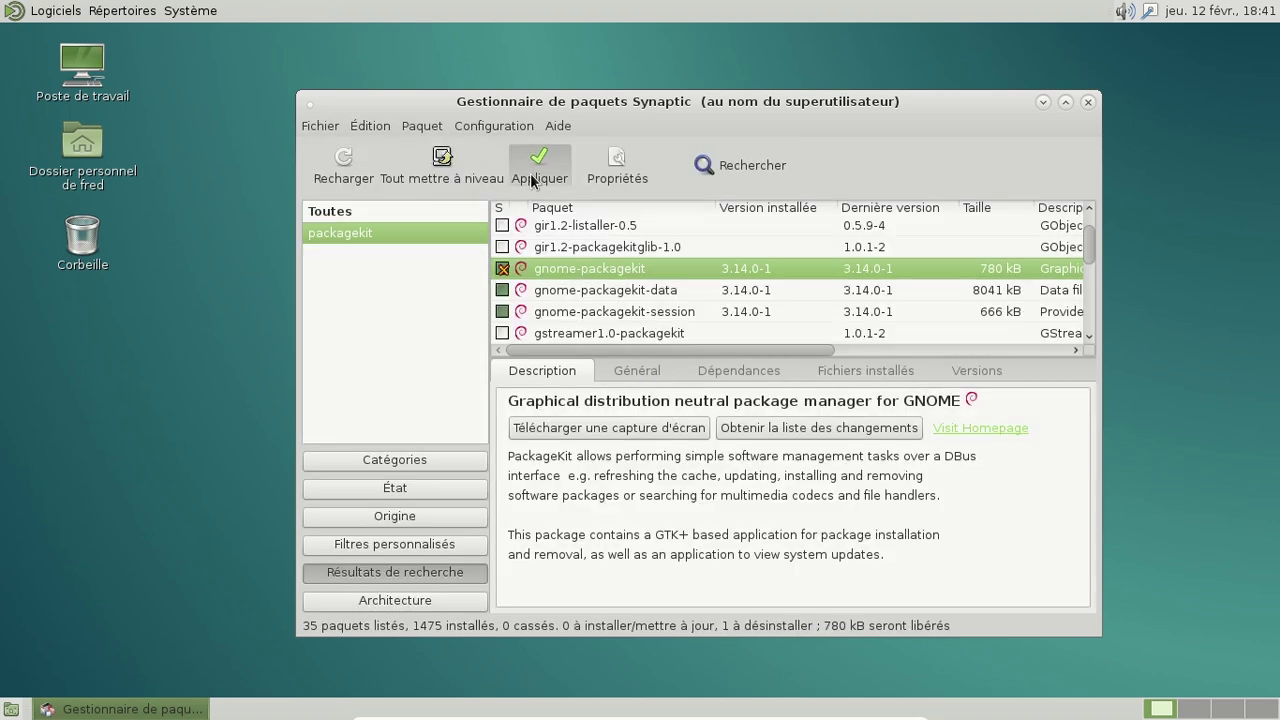
pyautogui.click(533, 180)
pyautogui.click(997, 556)
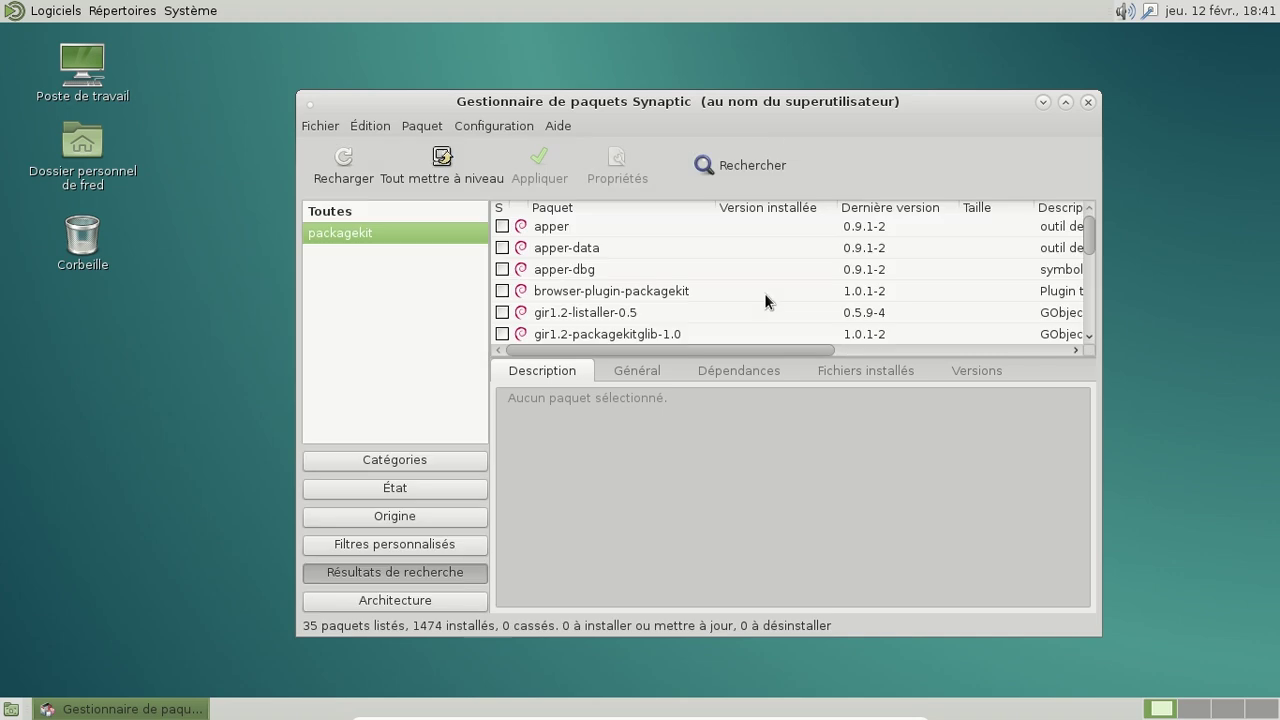
# Step: Mark gnome-packagekit-data for removal, accept removing gnome-packagekit-session too, and apply both
pyautogui.scroll(-3, 752, 265)
pyautogui.click(644, 280)
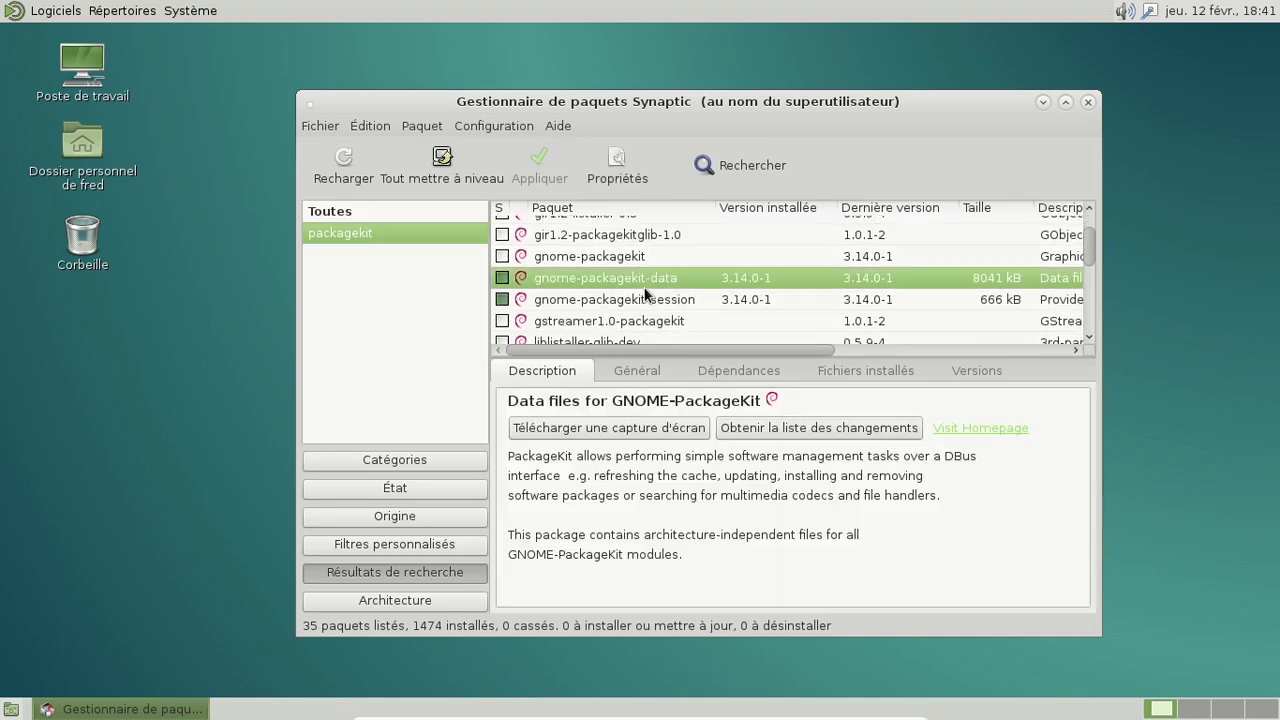
pyautogui.rightClick(644, 280)
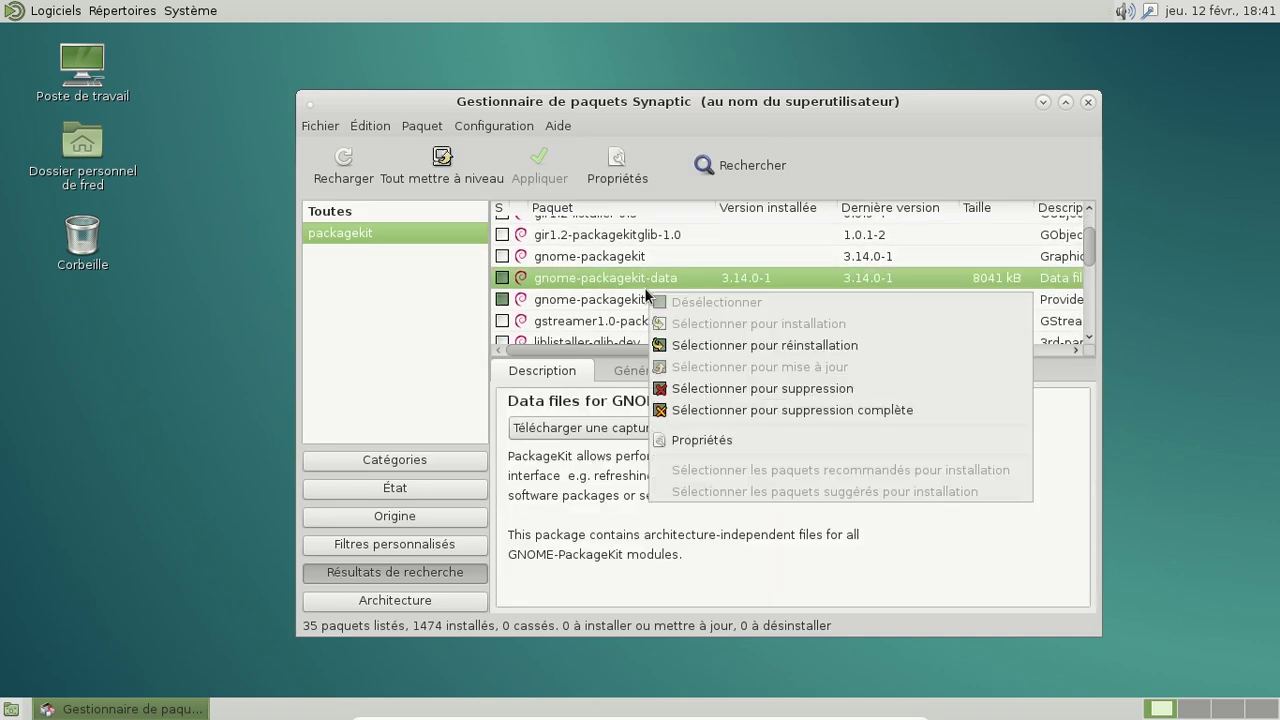
pyautogui.click(776, 409)
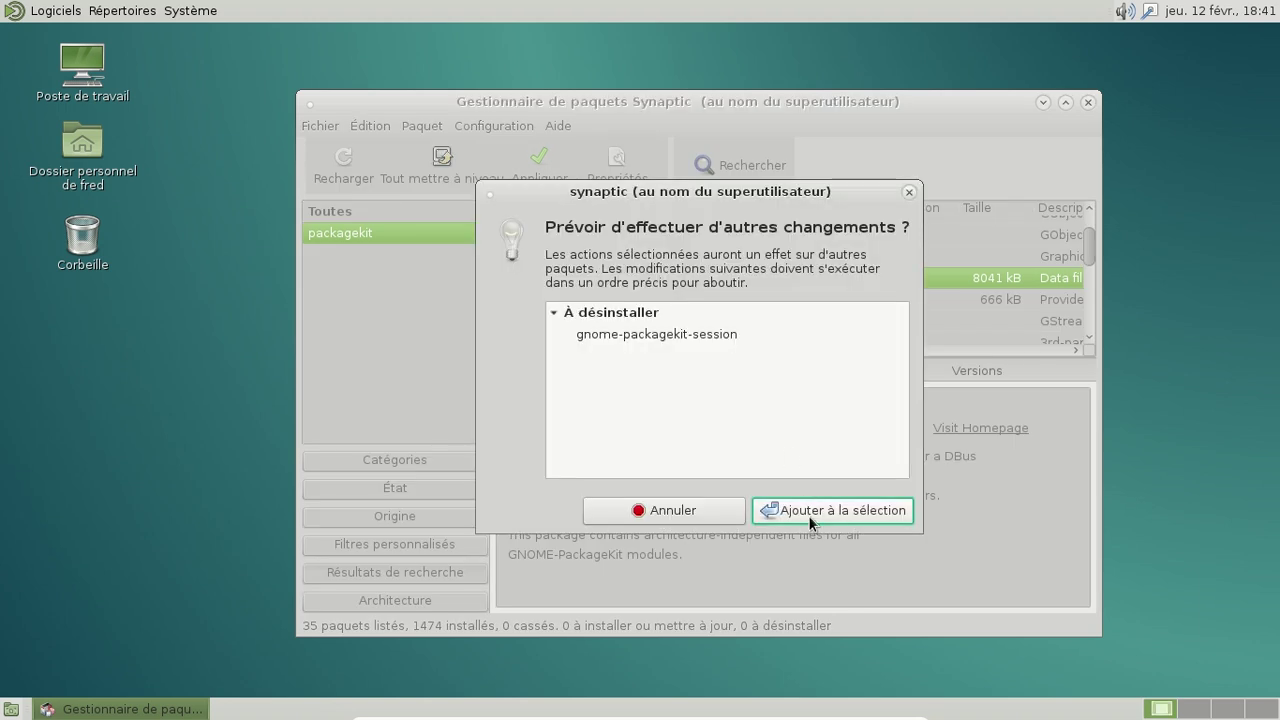
pyautogui.click(808, 515)
pyautogui.click(539, 163)
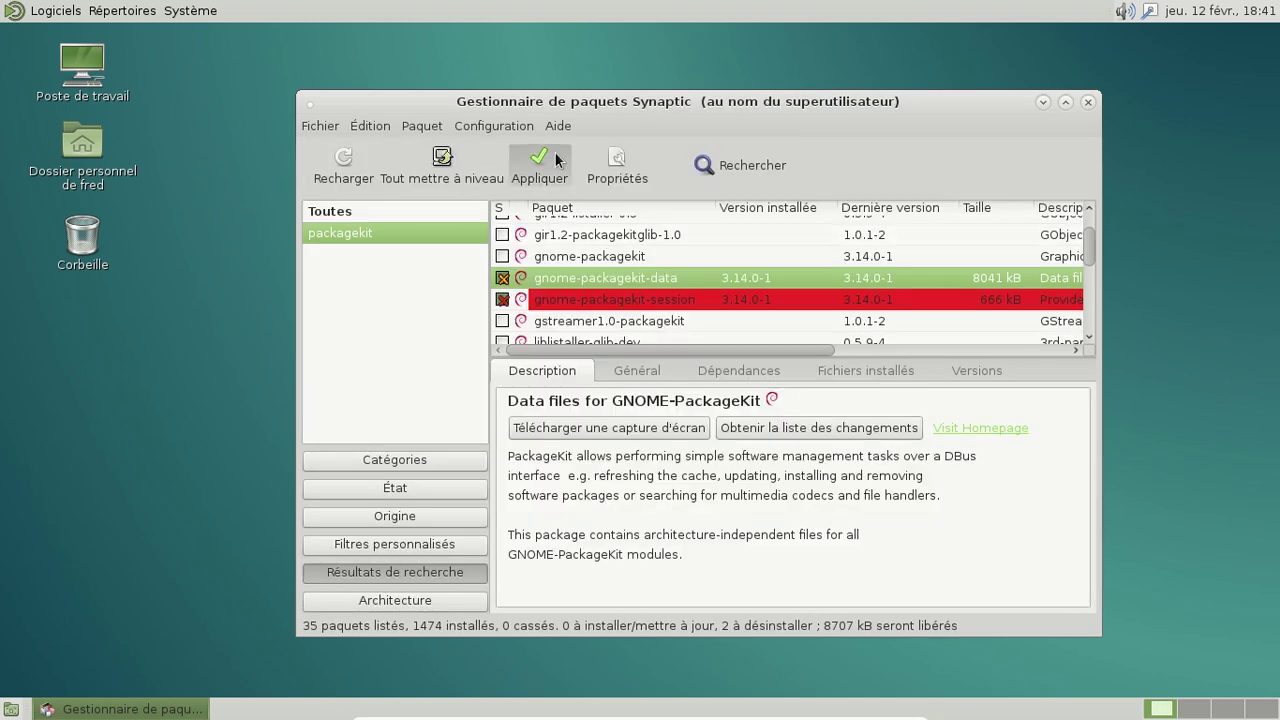
pyautogui.click(1002, 557)
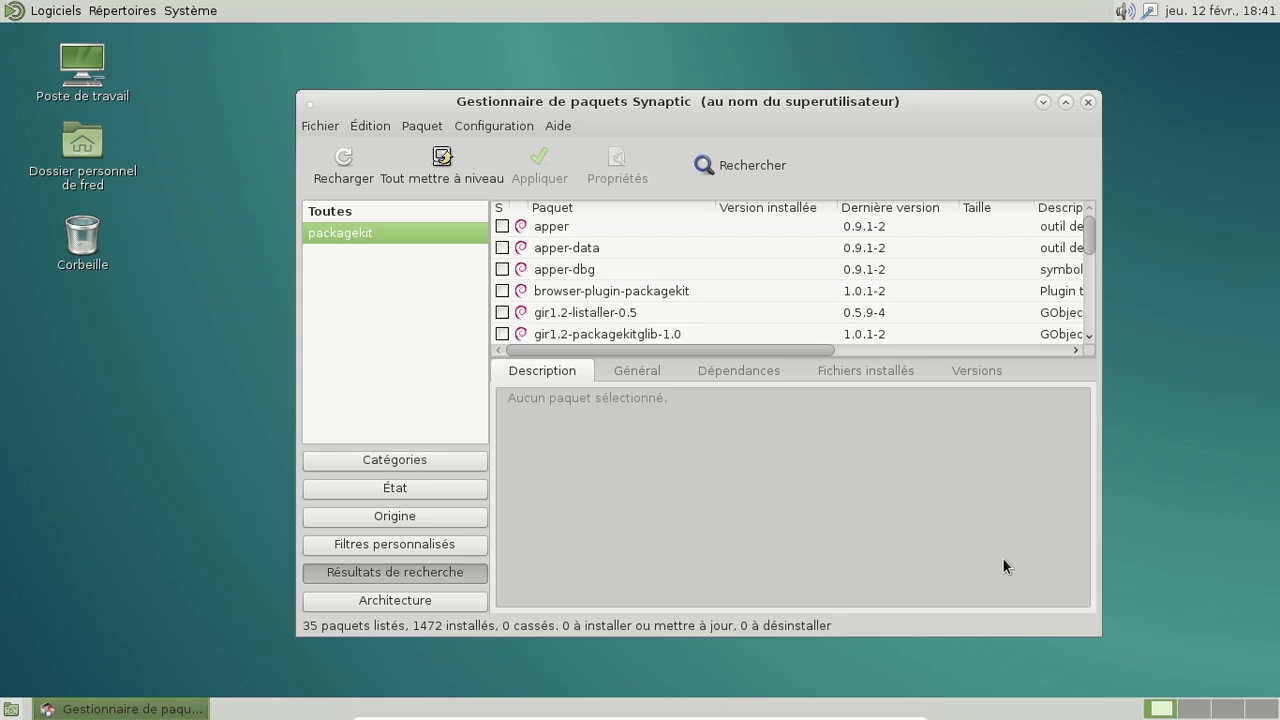
# Step: Close Synaptic and relaunch it from Système > Administration > Gestionnaire de paquets Synaptic
pyautogui.click(1088, 101)
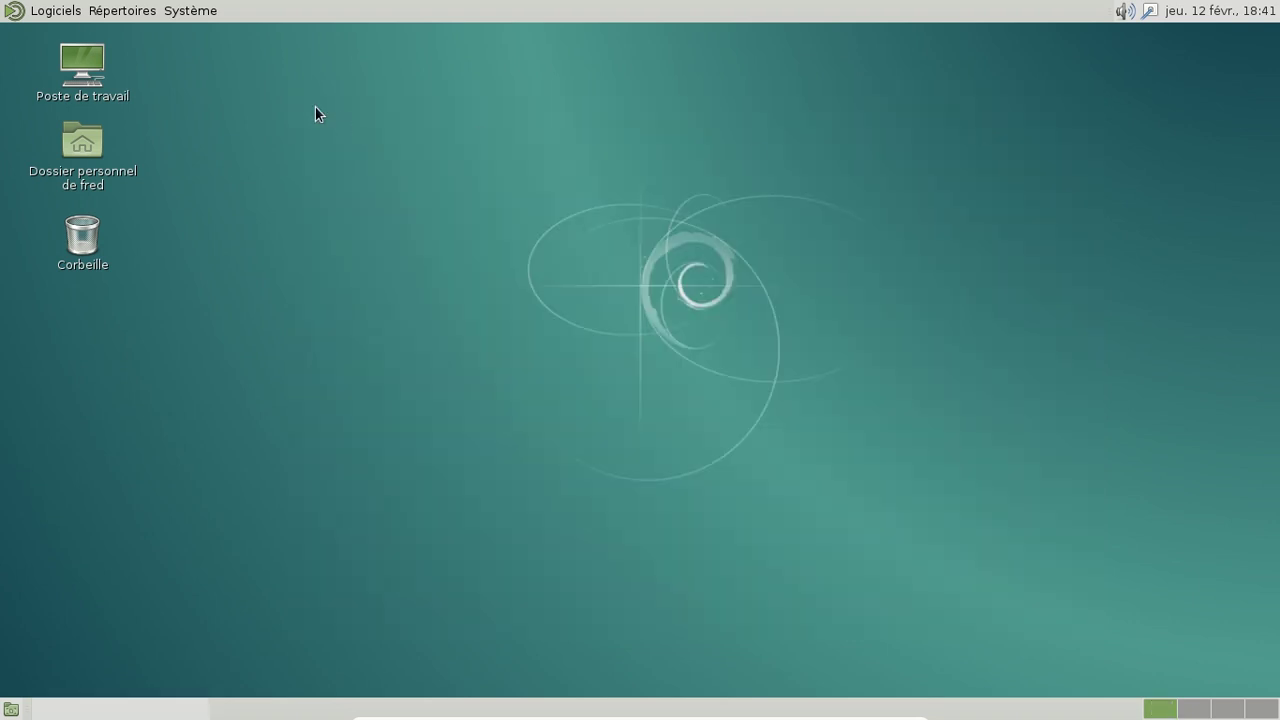
pyautogui.click(82, 14)
pyautogui.moveTo(73, 41)
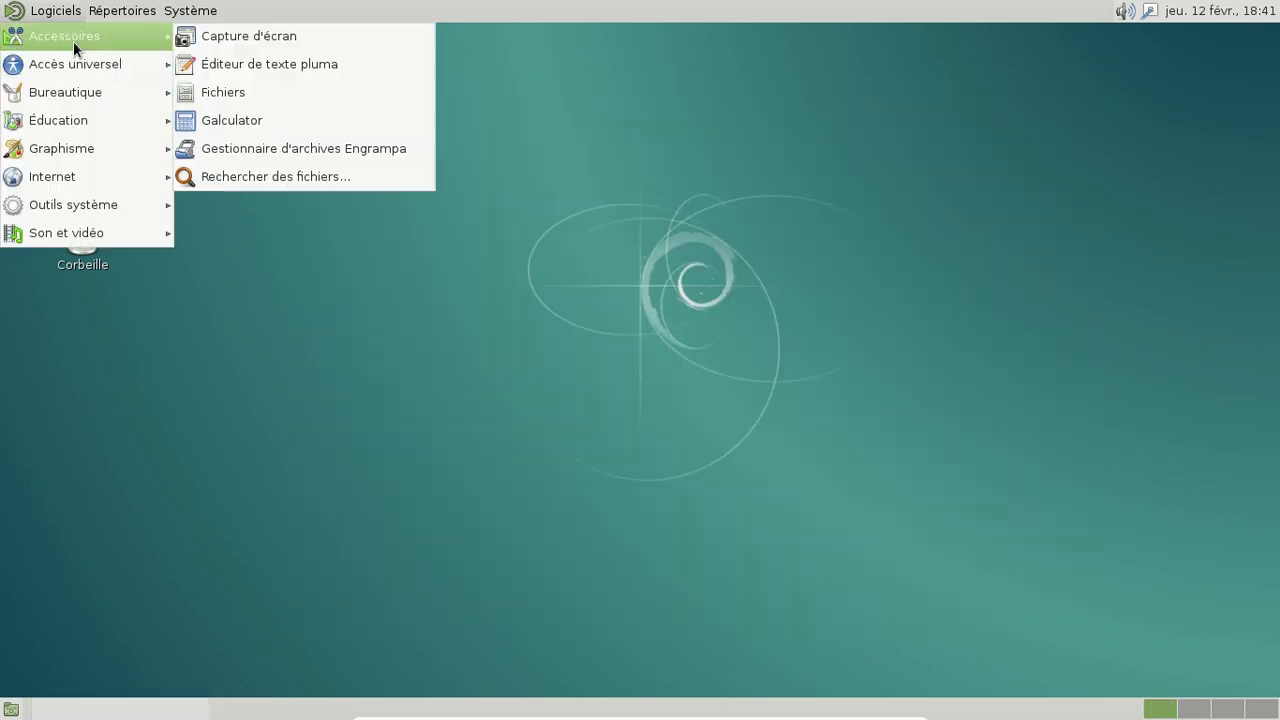
pyautogui.click(190, 10)
pyautogui.click(190, 10)
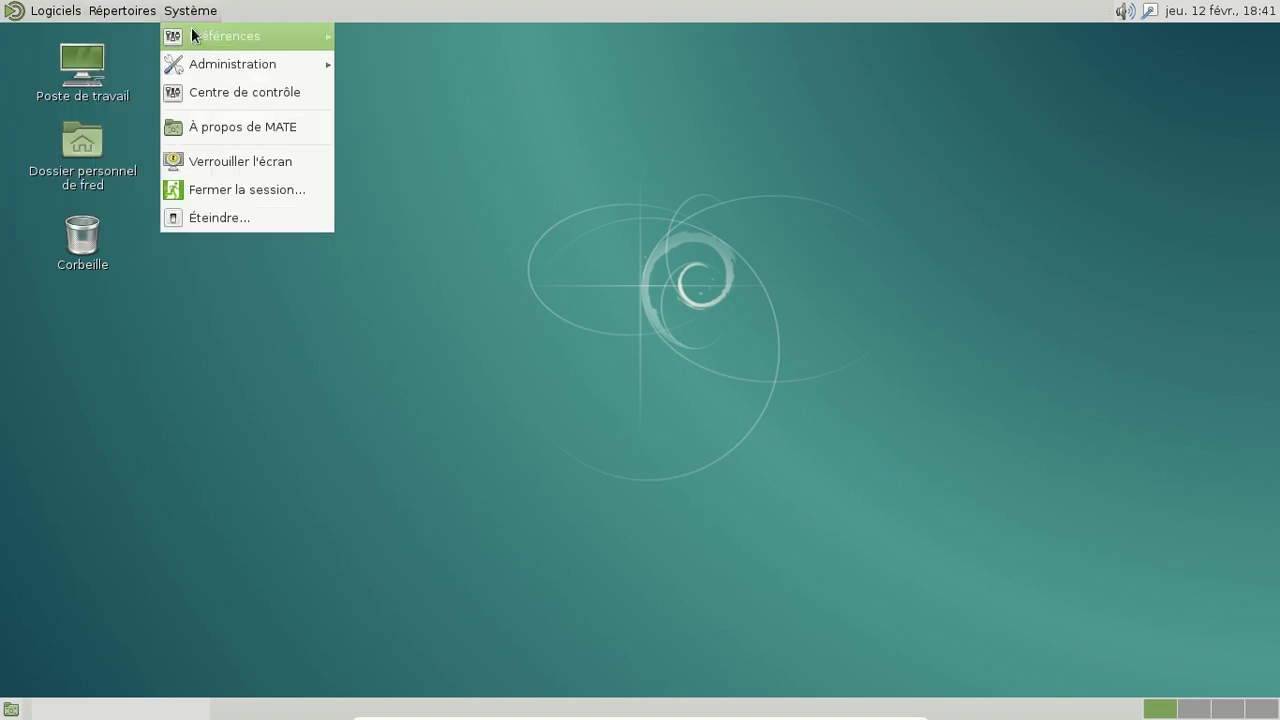
pyautogui.moveTo(224, 36)
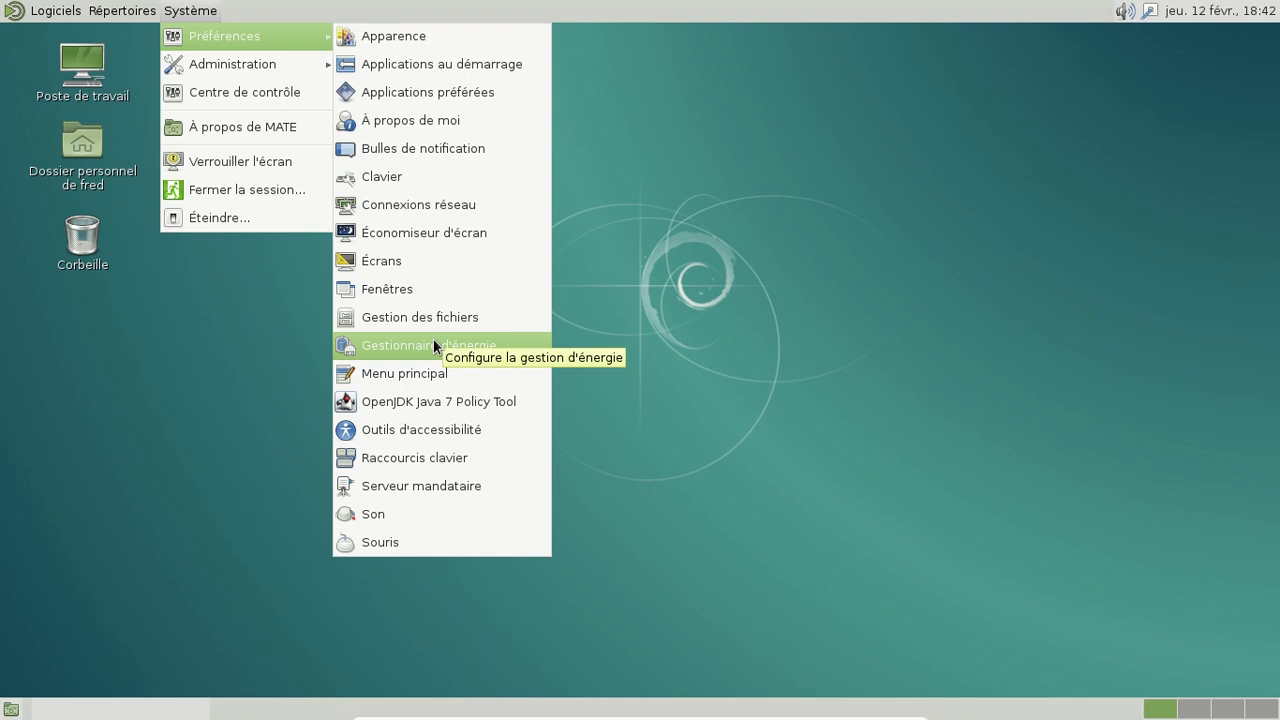
pyautogui.moveTo(326, 60)
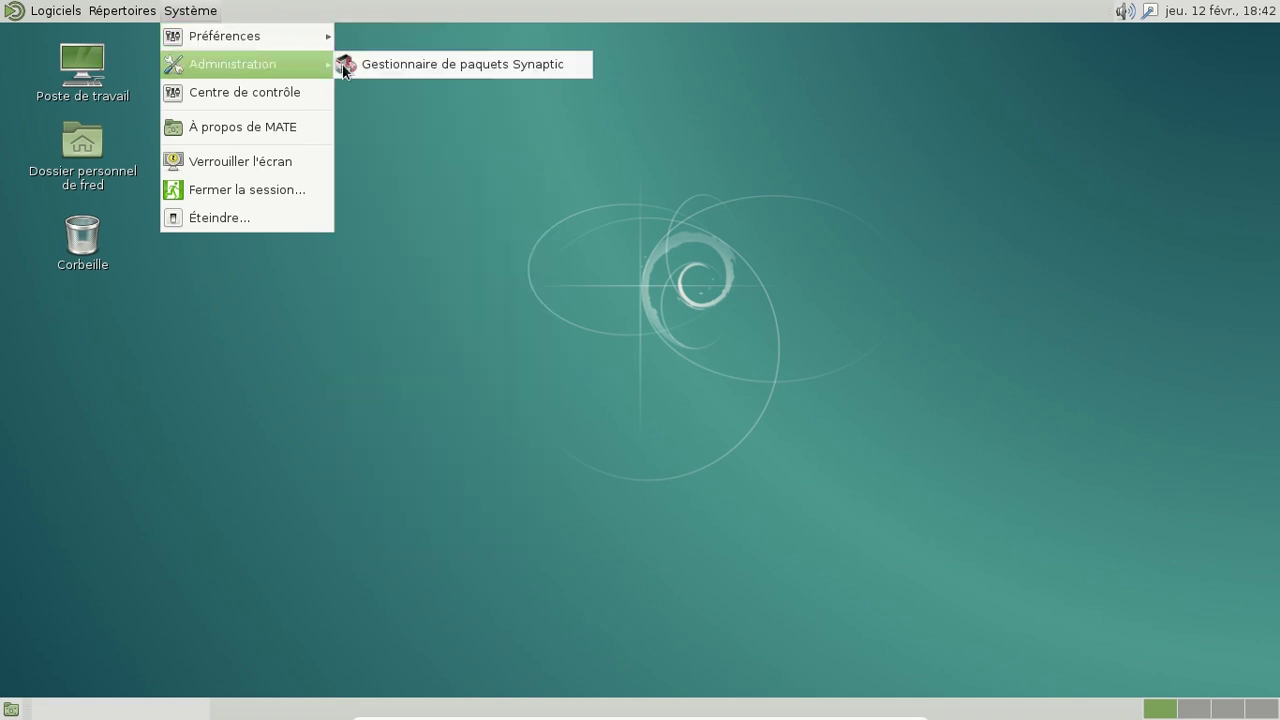
pyautogui.click(404, 66)
# Step: Authenticate with the administrator password and search the packages for 'nautilus'
pyautogui.write('*********')
pyautogui.press('Return')
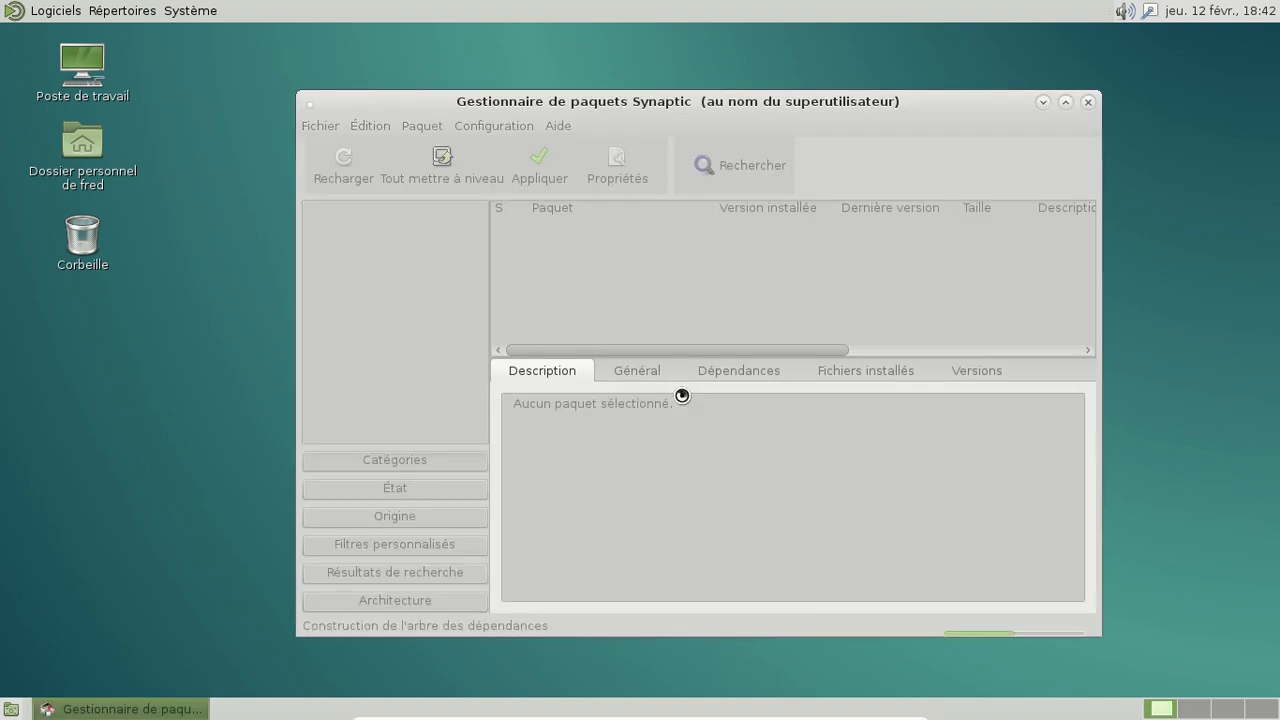
pyautogui.click(714, 166)
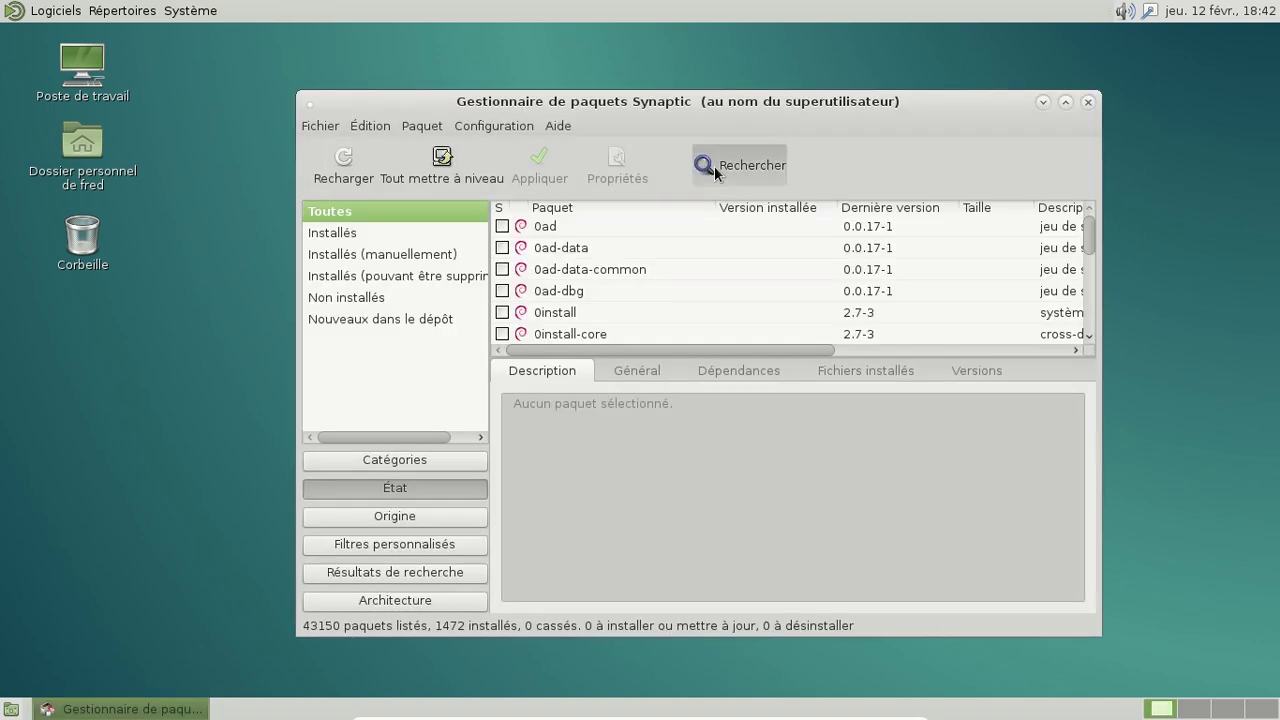
pyautogui.write('nautilus')
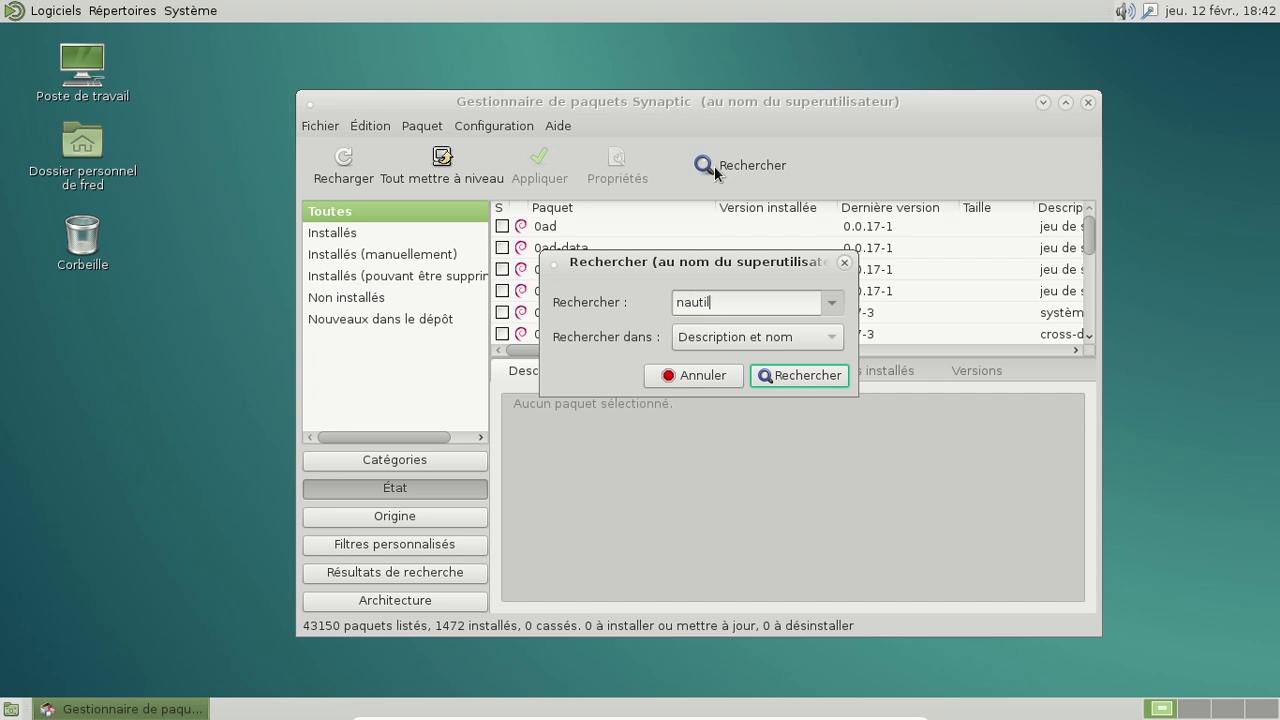
pyautogui.press('Return')
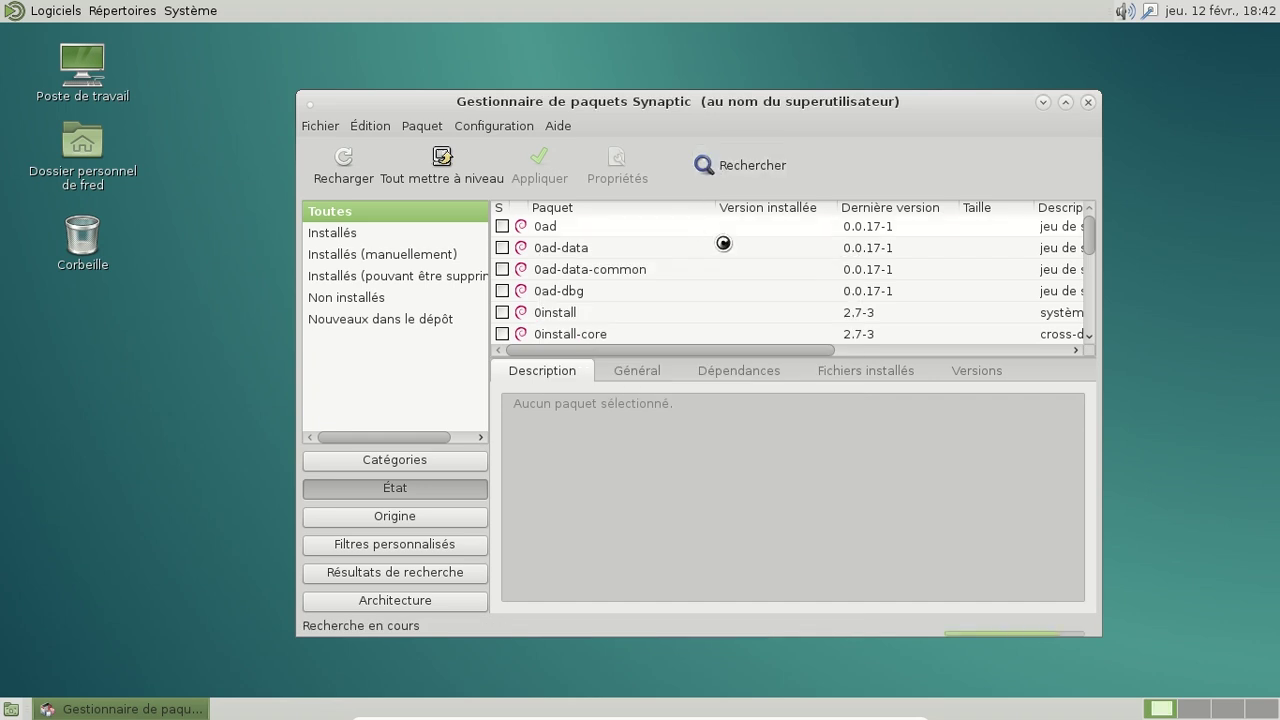
pyautogui.scroll(-5, 760, 250)
pyautogui.scroll(-8, 760, 250)
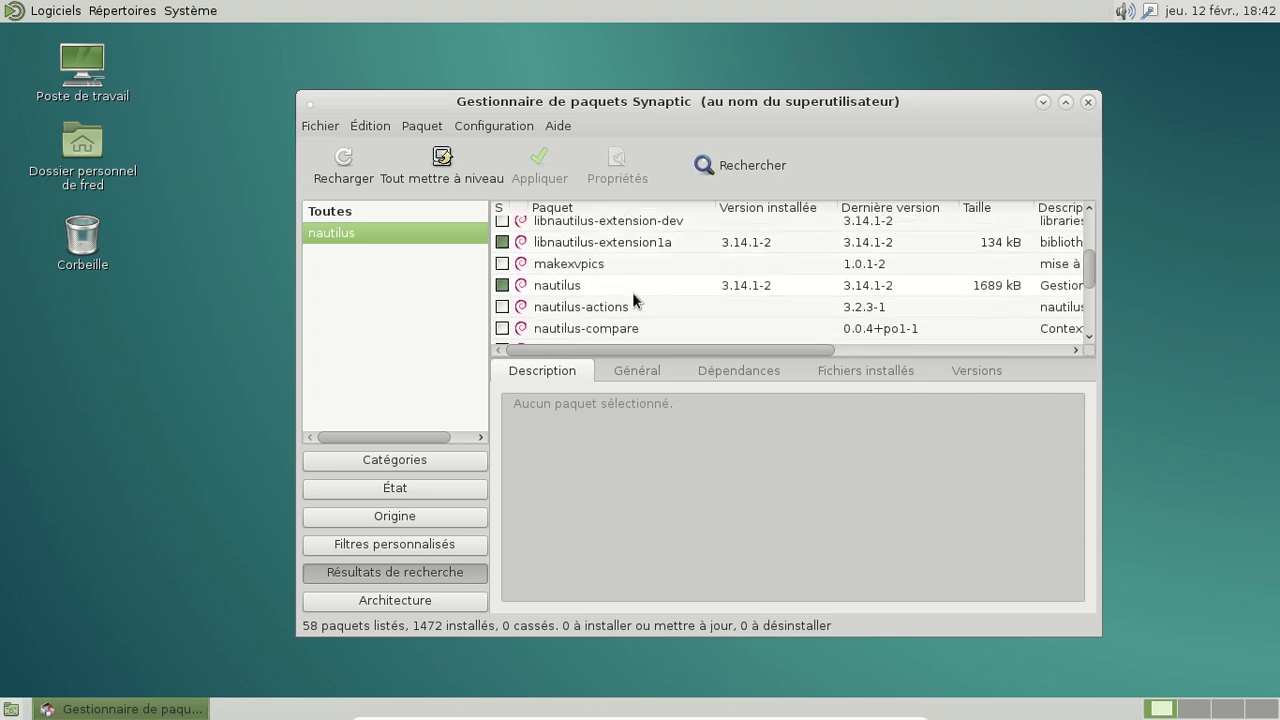
# Step: Mark nautilus for complete removal, accepting the removal of gnome-sushi too
pyautogui.click(630, 284)
pyautogui.rightClick(630, 284)
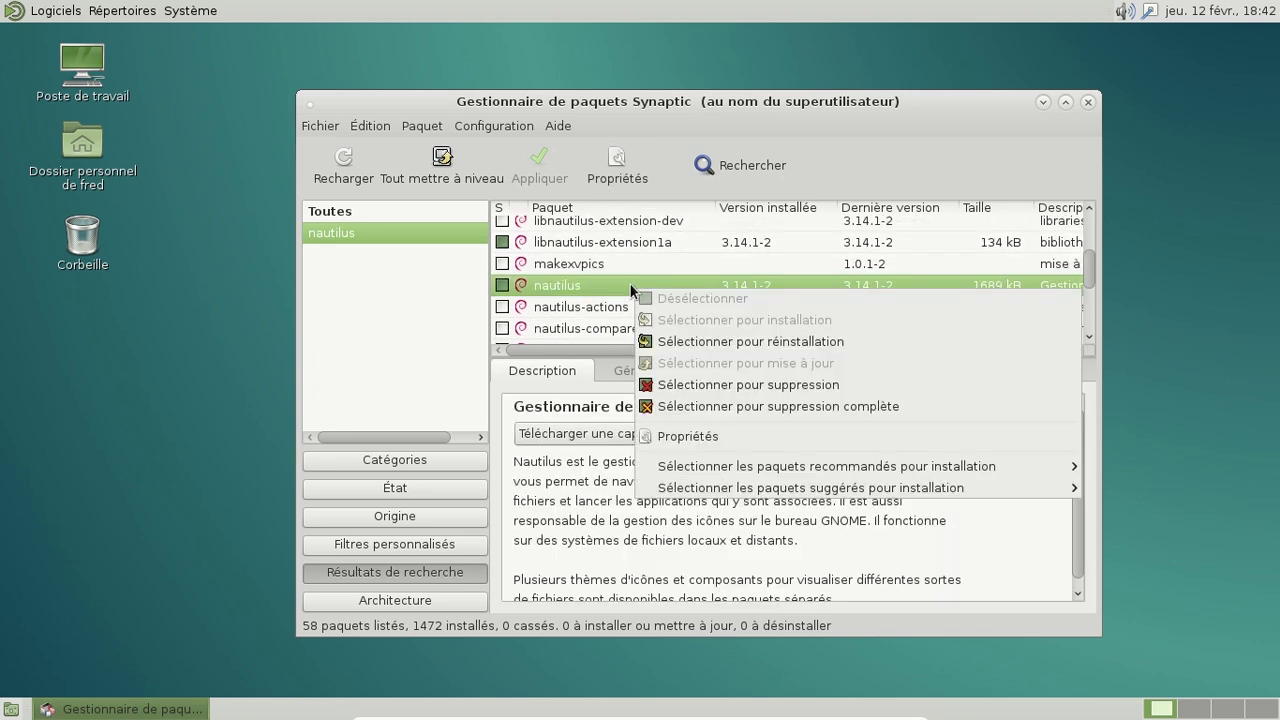
pyautogui.click(813, 407)
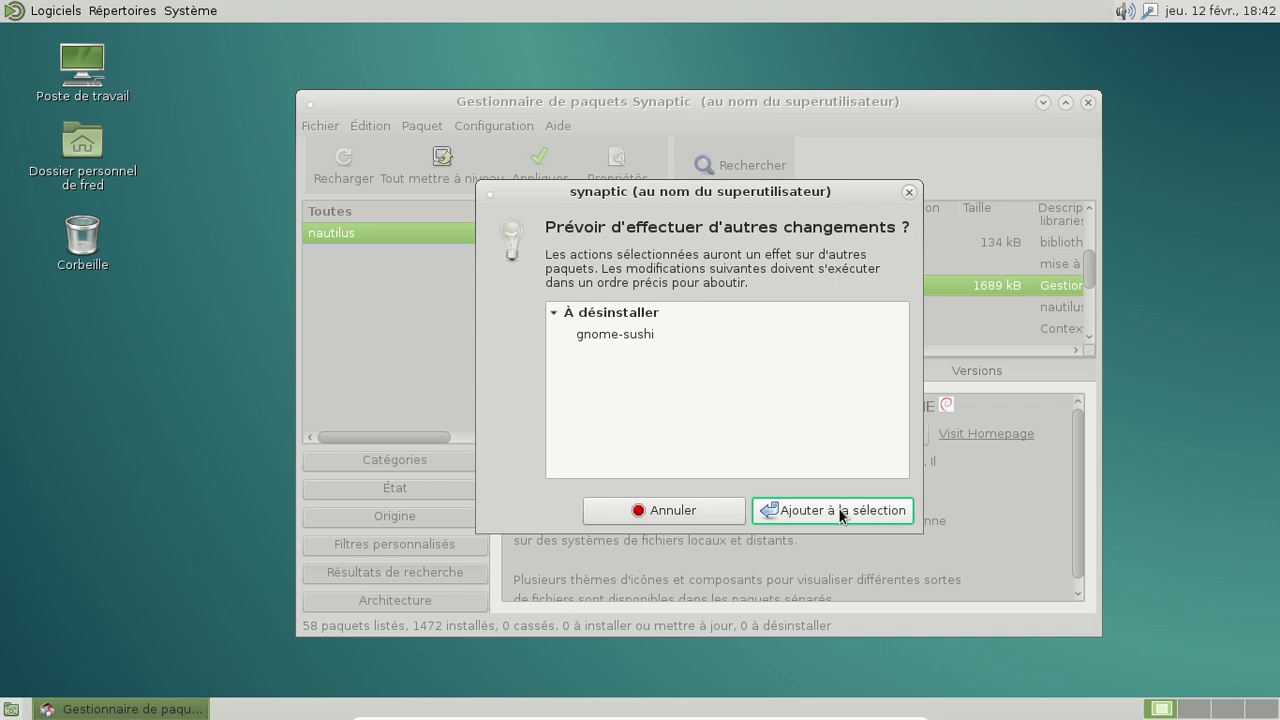
pyautogui.click(838, 512)
# Step: Try marking libnautilus-extension1a for complete removal, but decline its extra changes
pyautogui.click(638, 242)
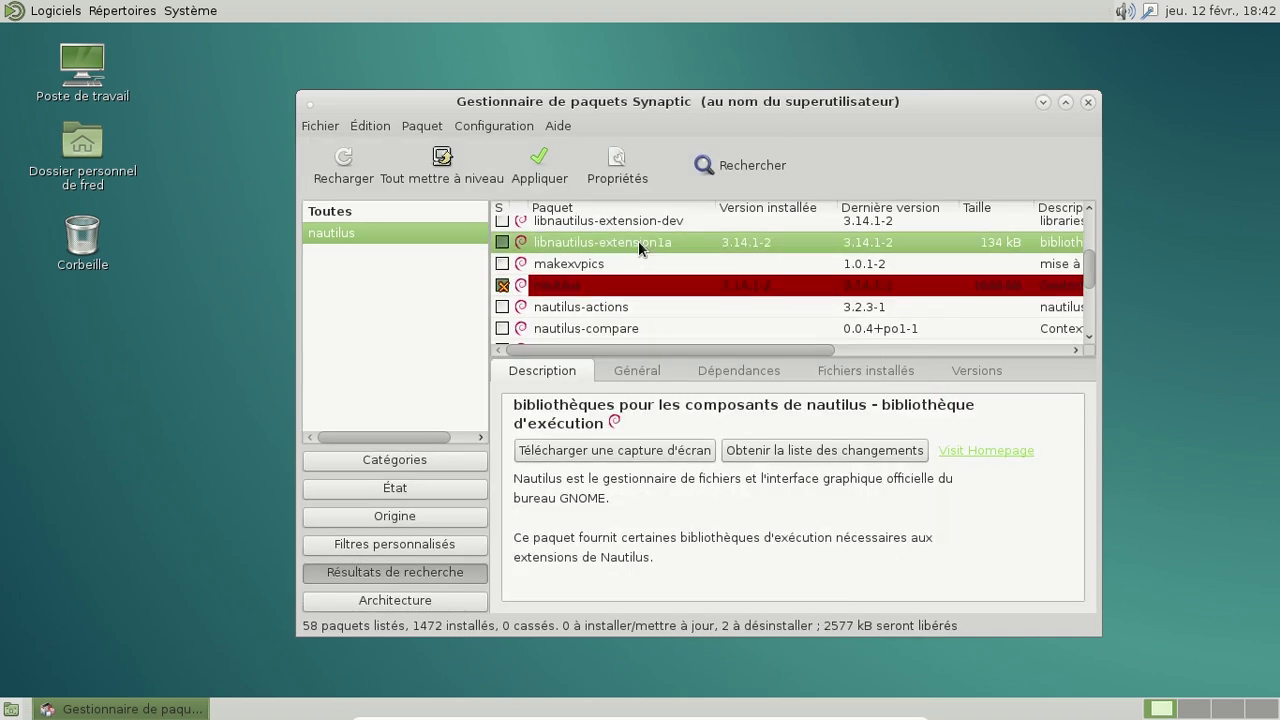
pyautogui.rightClick(638, 242)
pyautogui.click(781, 366)
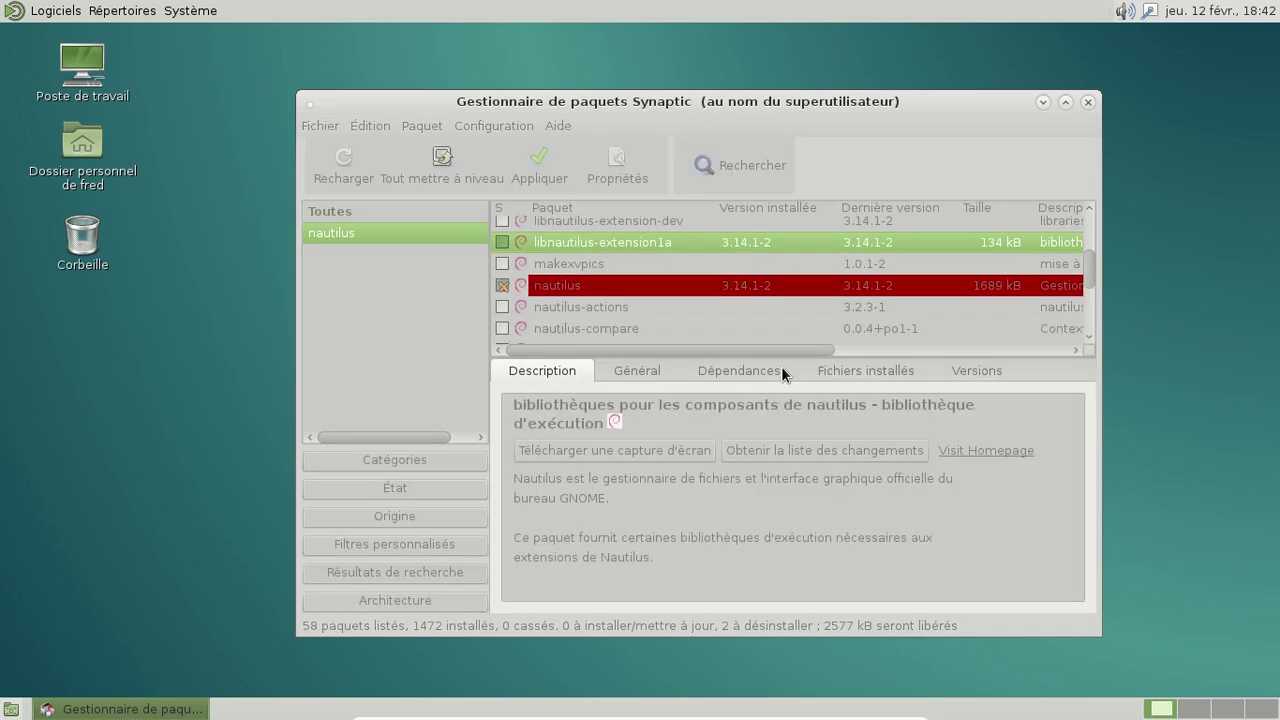
pyautogui.click(728, 511)
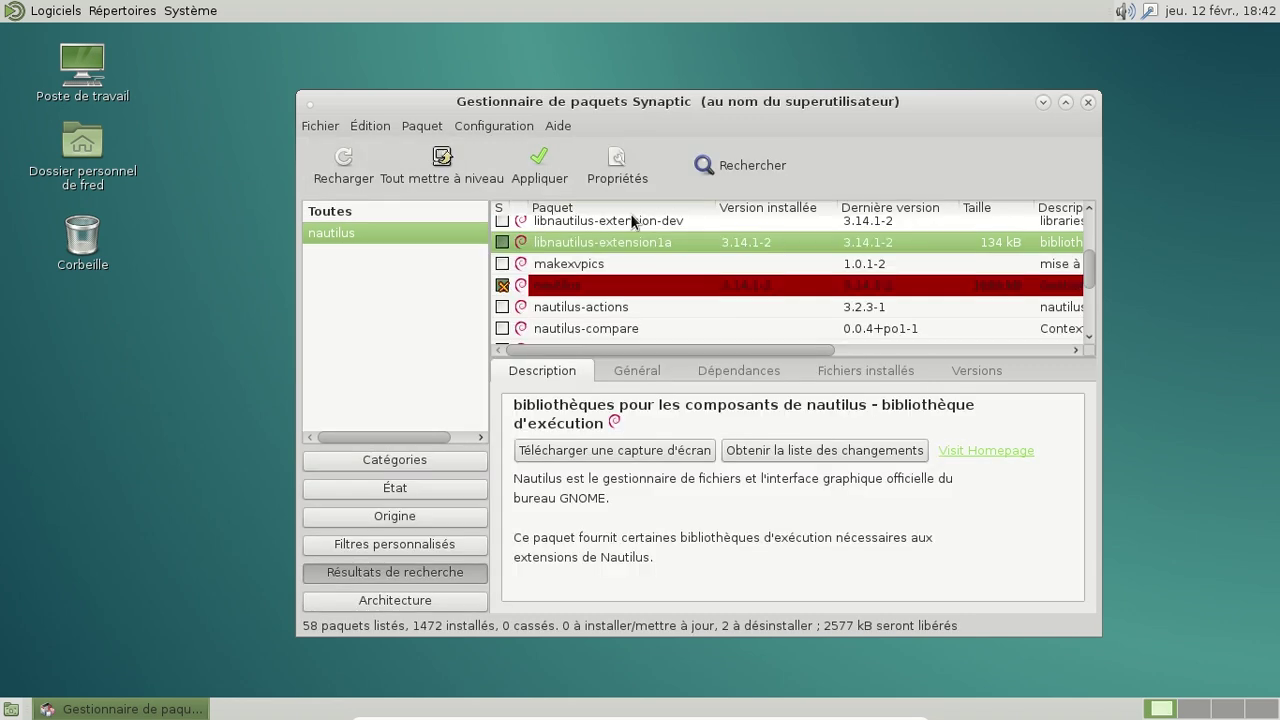
# Step: Apply and confirm the removal of the 2 marked packages, nautilus and gnome-sushi
pyautogui.click(539, 165)
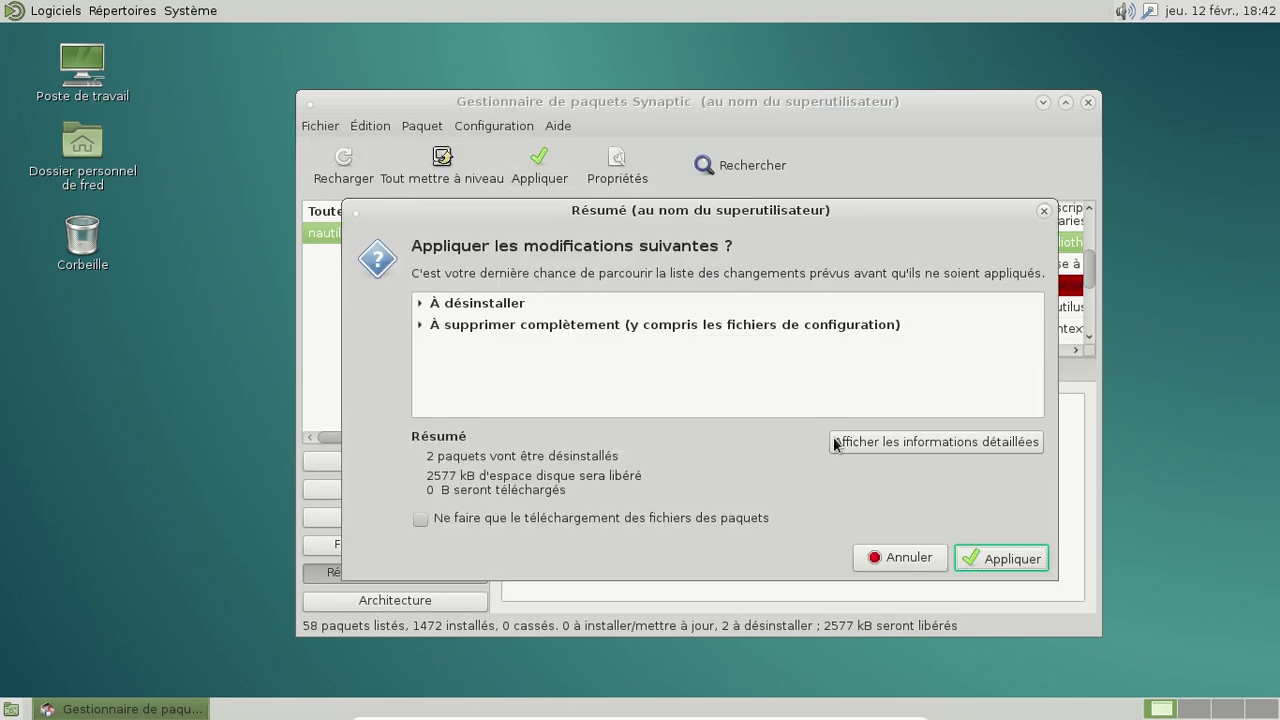
pyautogui.click(990, 553)
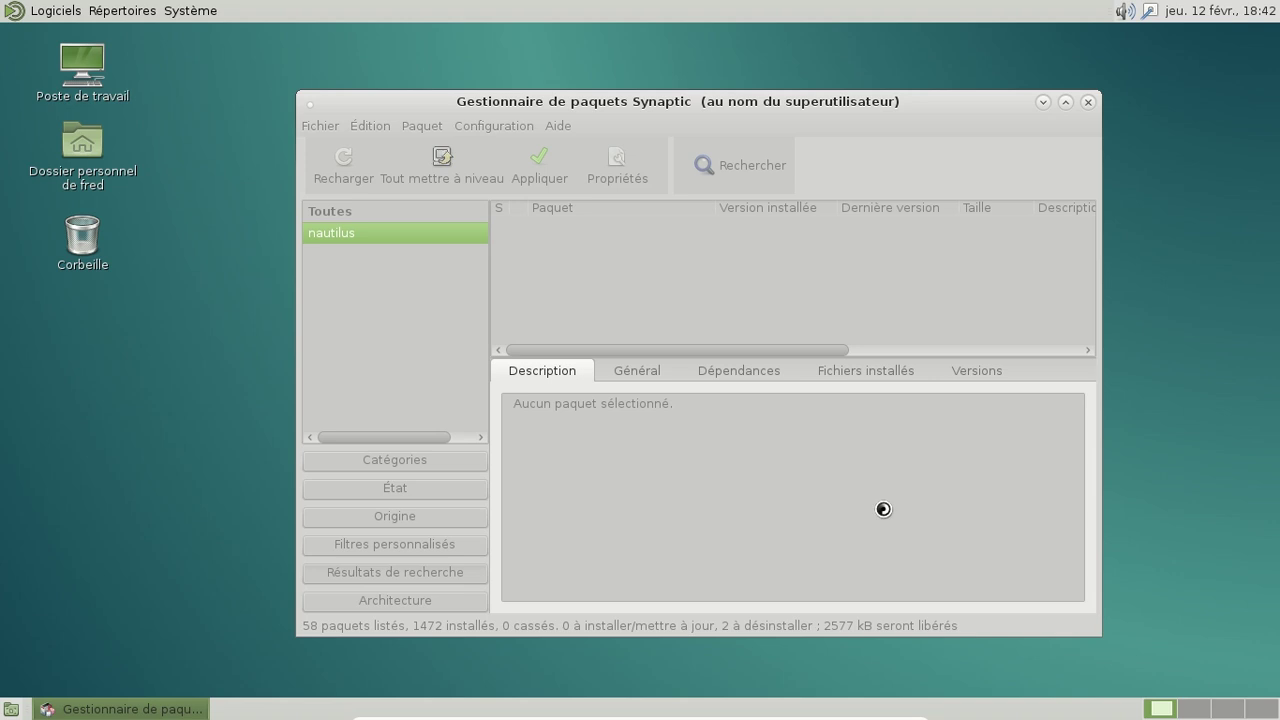
pyautogui.click(55, 10)
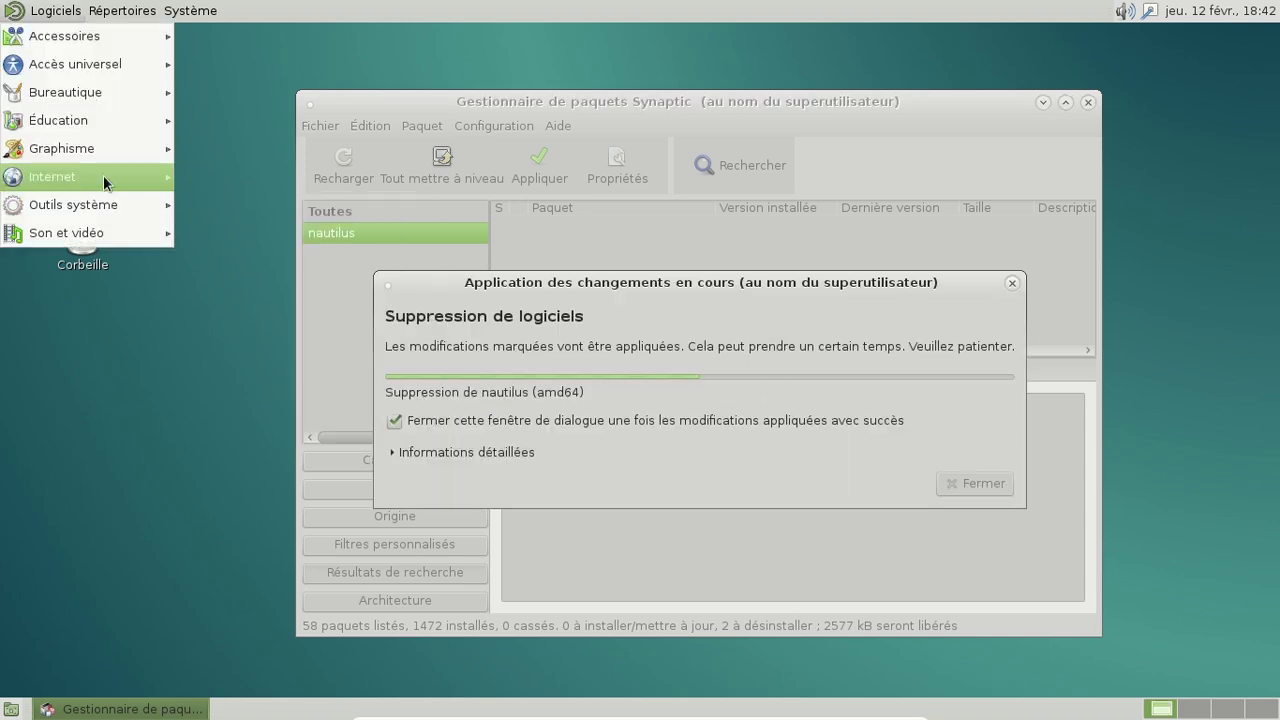
pyautogui.moveTo(103, 175)
pyautogui.click(254, 184)
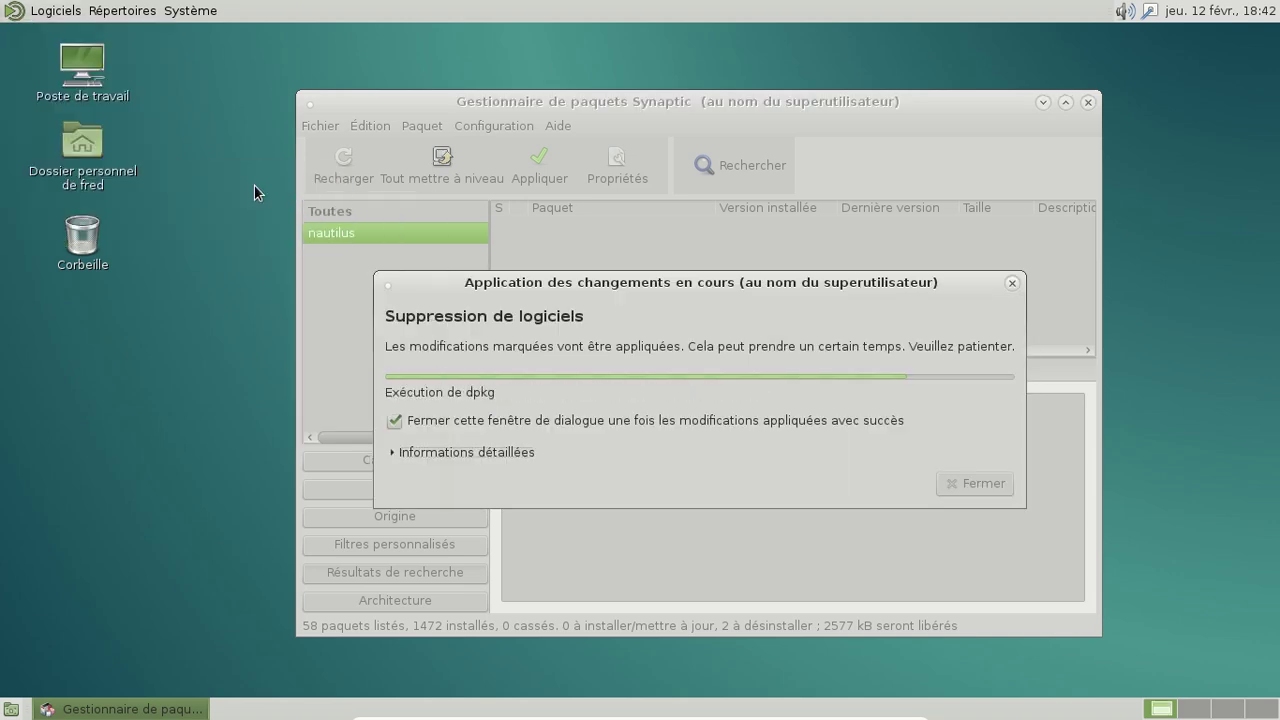
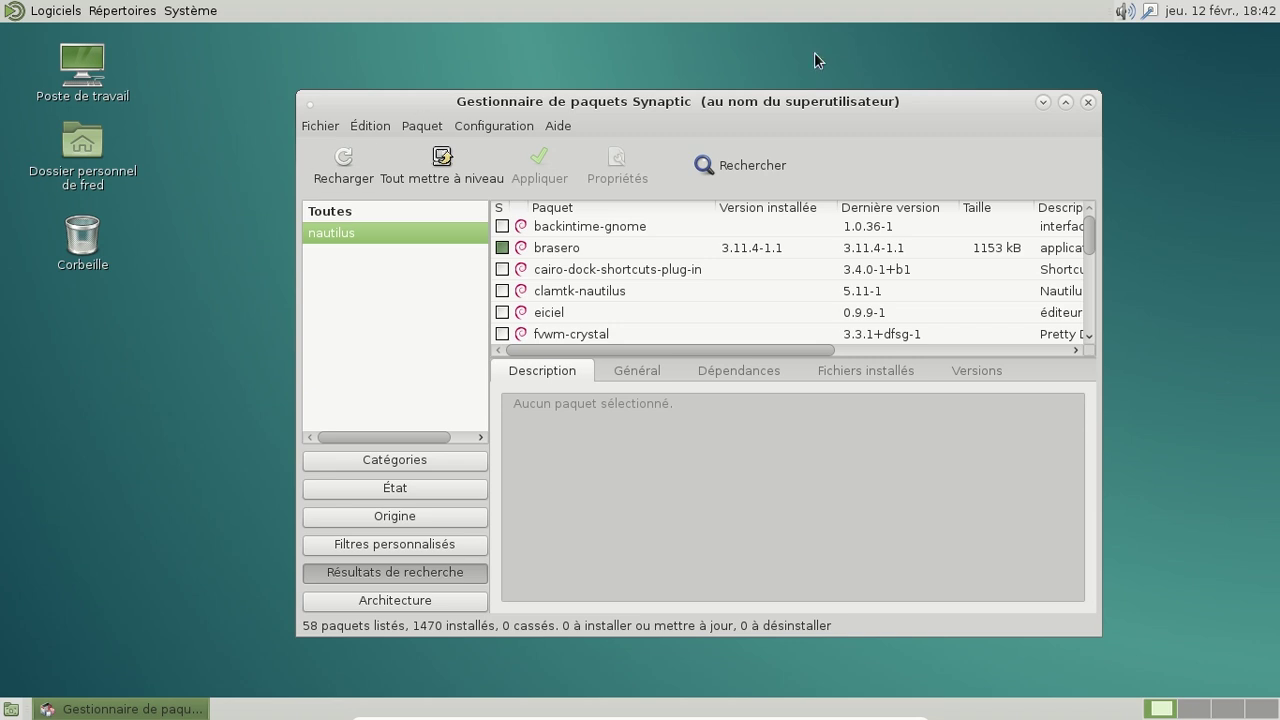
# Step: Close Synaptic Package Manager and browse the MATE applications menu
pyautogui.click(1090, 103)
pyautogui.click(57, 11)
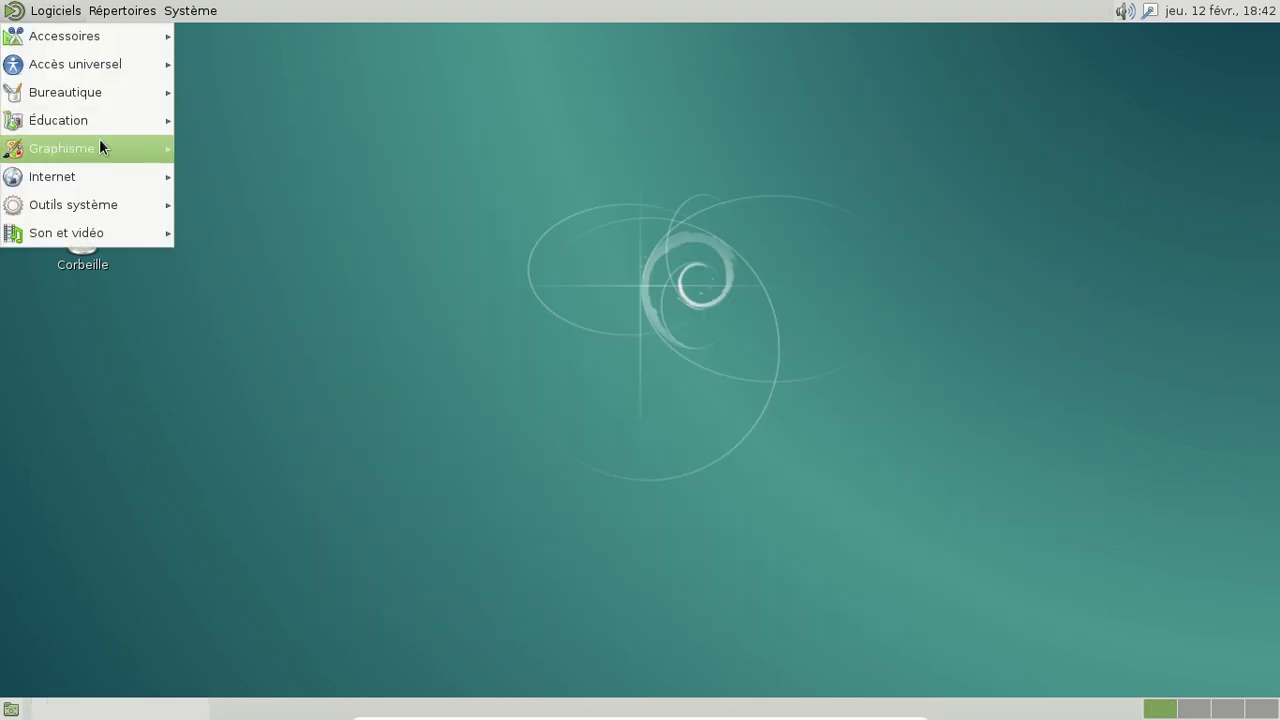
pyautogui.moveTo(92, 40)
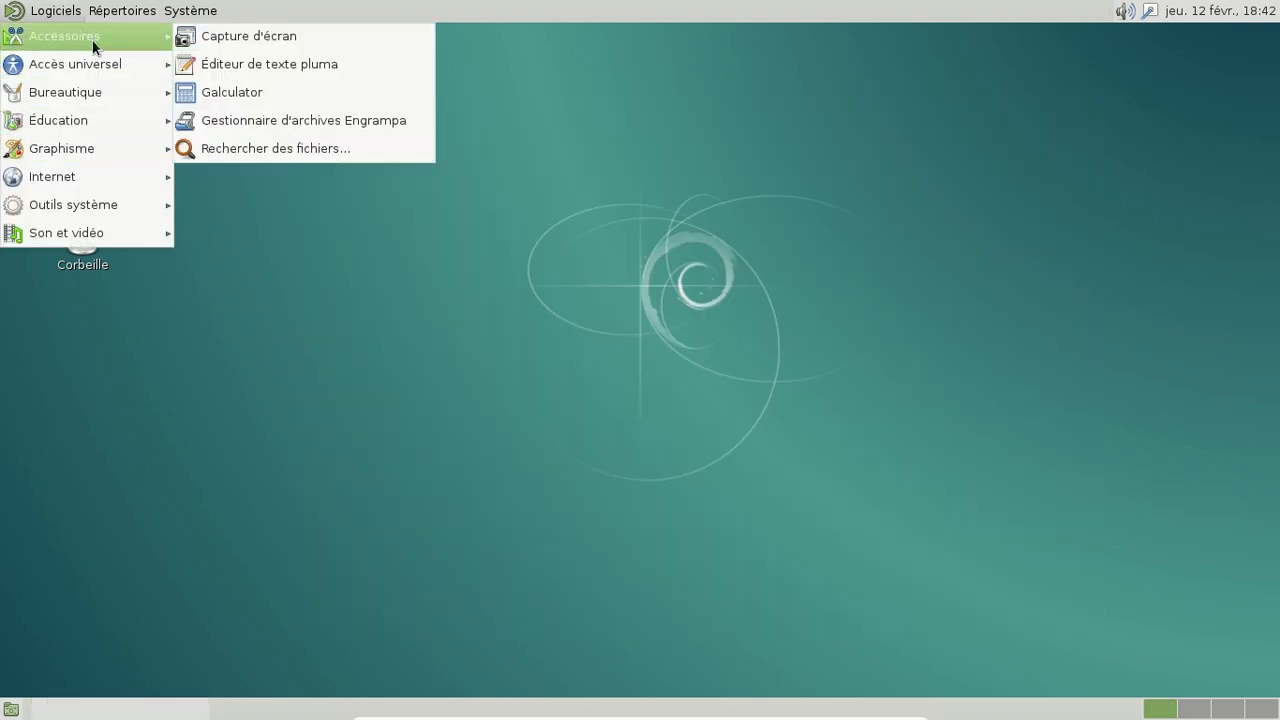
pyautogui.moveTo(88, 86)
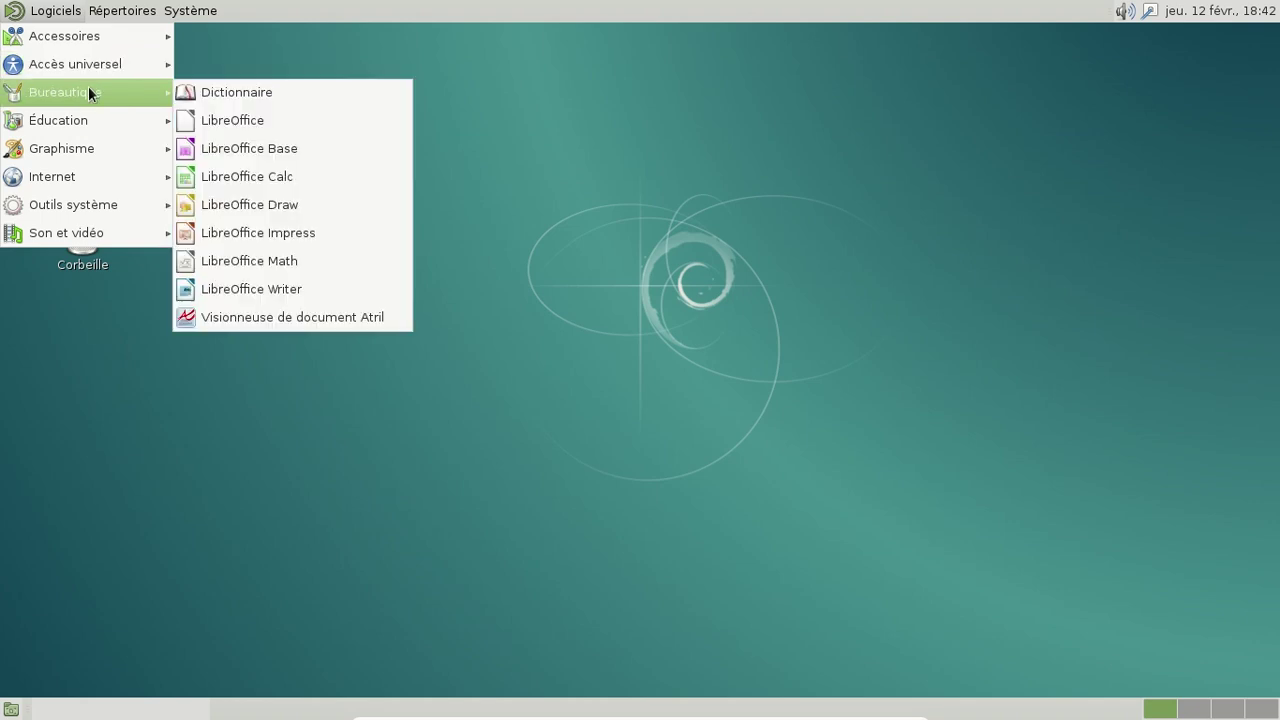
pyautogui.moveTo(87, 175)
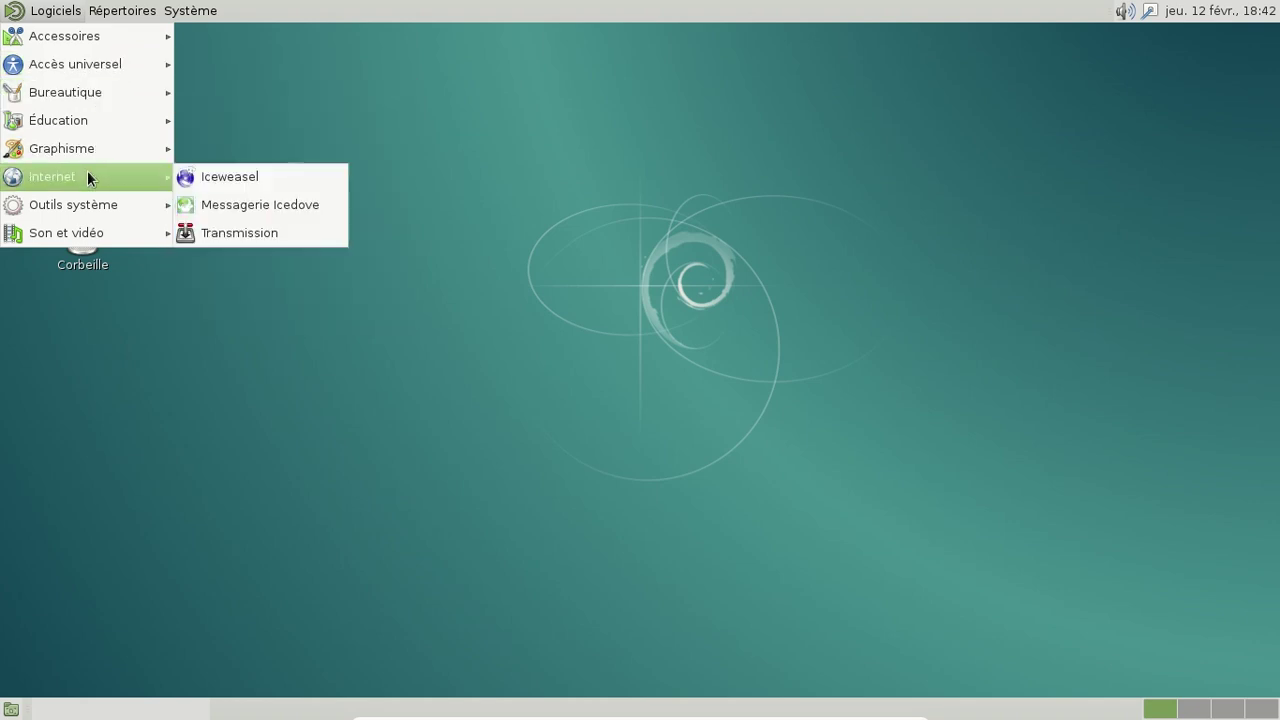
pyautogui.moveTo(167, 12)
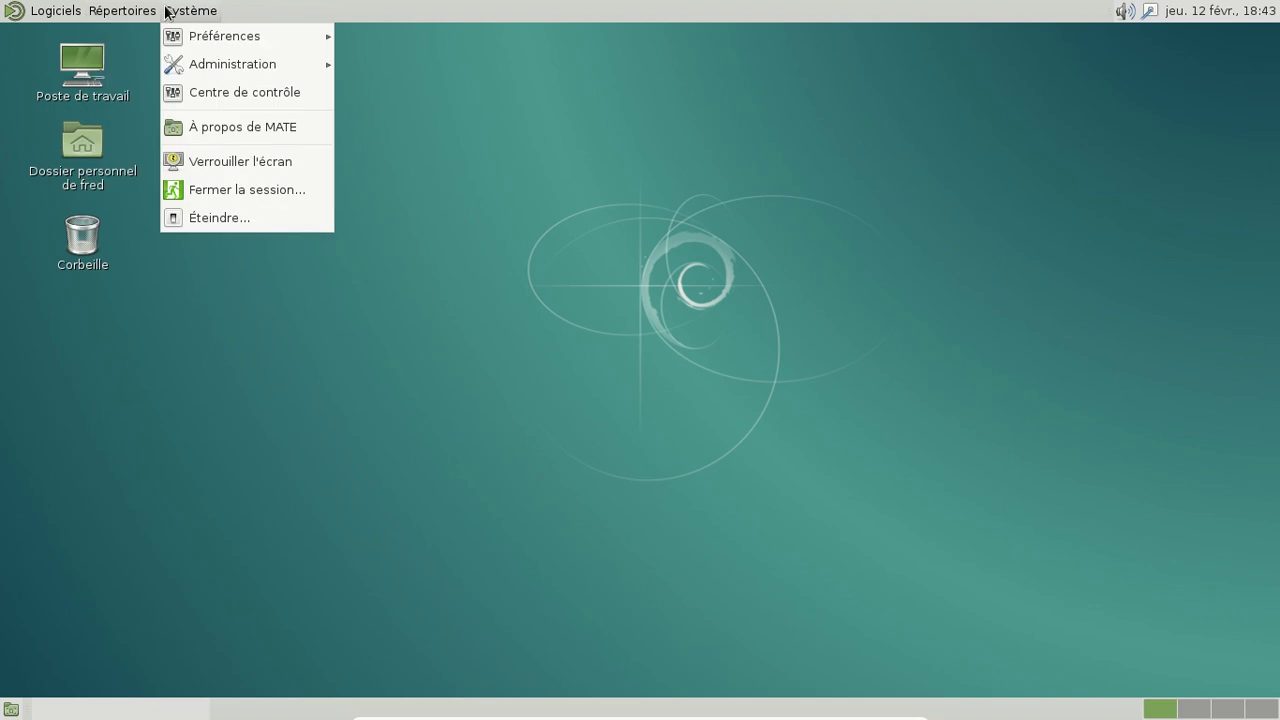
# Step: Launch Iceweasel from Logiciels > Internet
pyautogui.click(106, 11)
pyautogui.click(106, 11)
pyautogui.moveTo(66, 12)
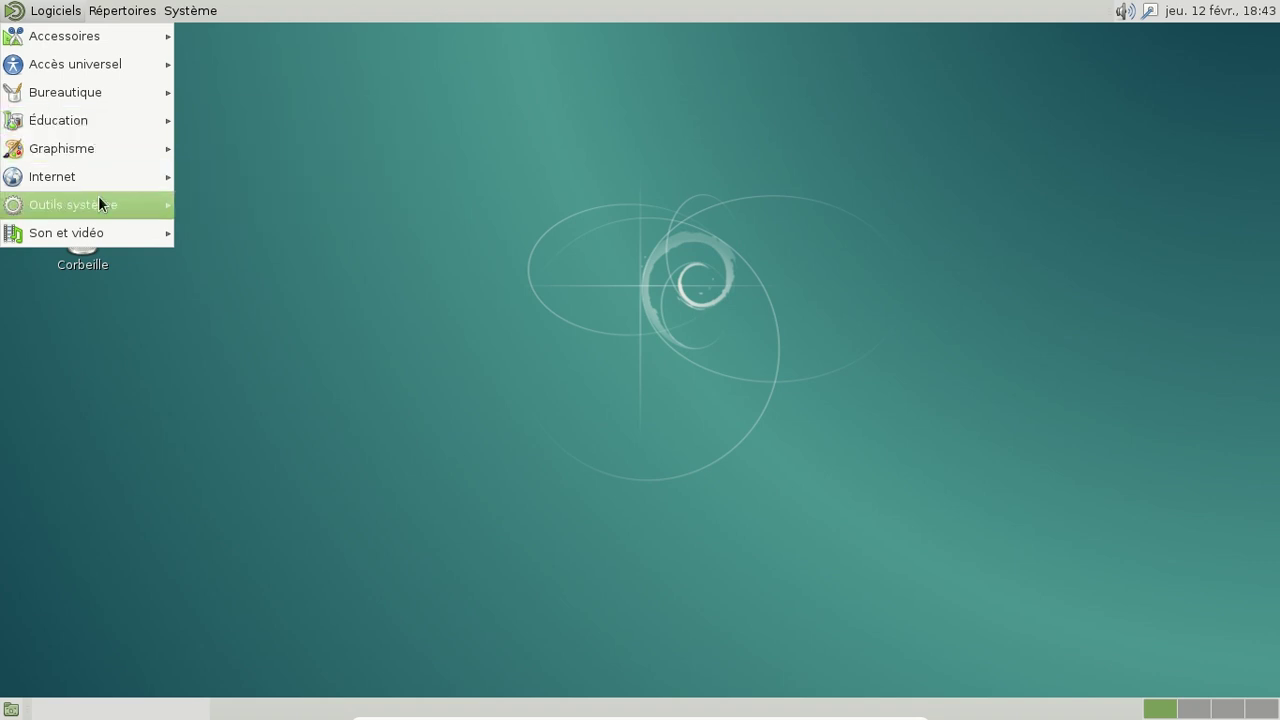
pyautogui.moveTo(120, 176)
pyautogui.click(267, 181)
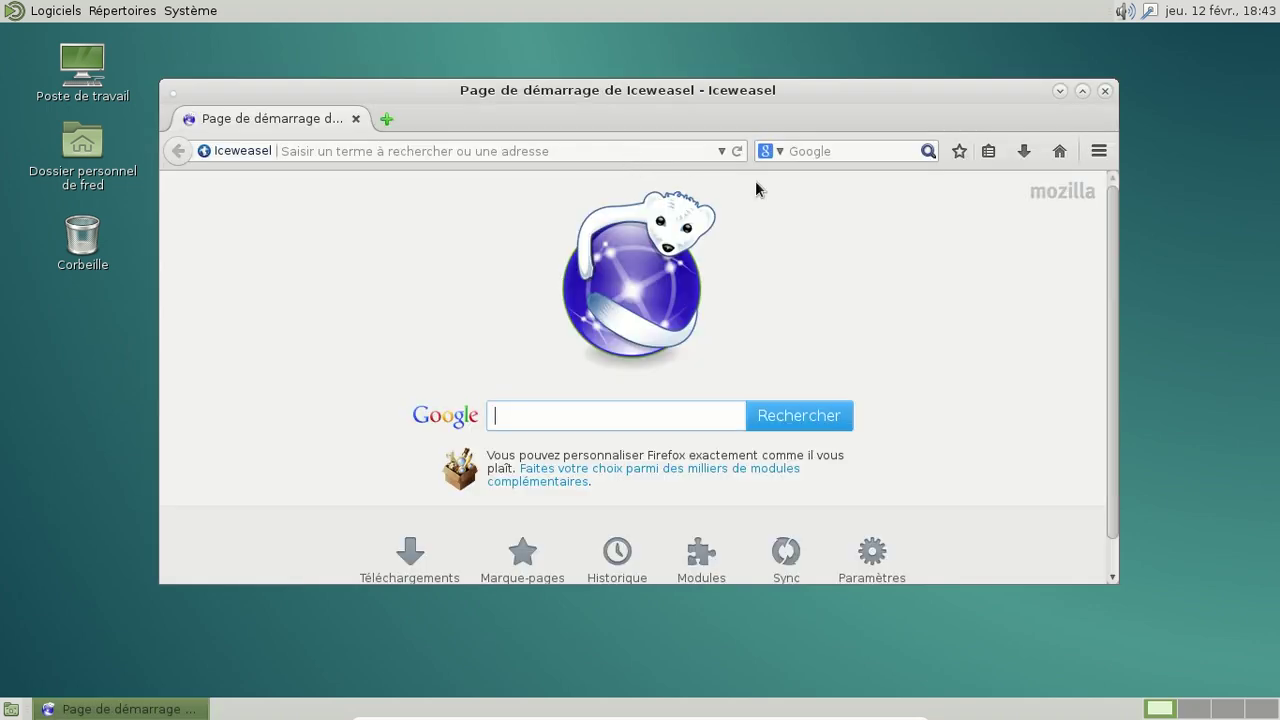
# Step: Confirm Iceweasel version 31.4.0 in À propos de Iceweasel, then close the dialog
pyautogui.click(1099, 151)
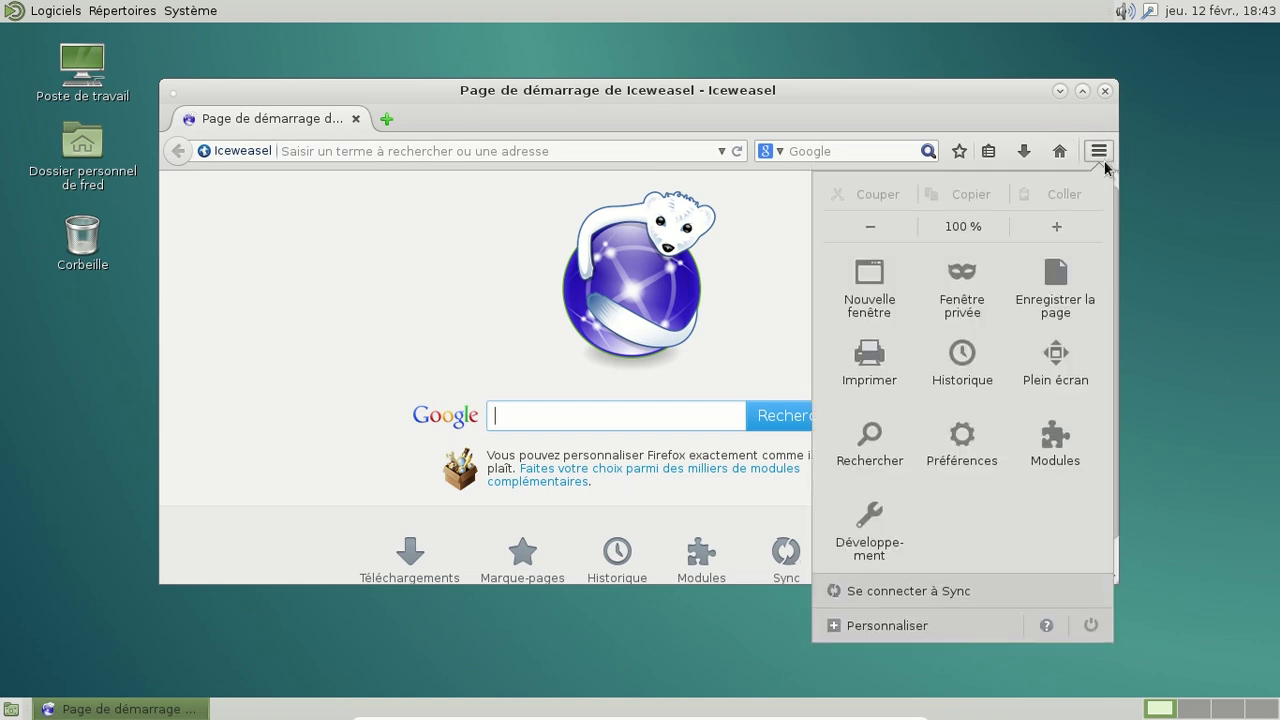
pyautogui.click(1047, 626)
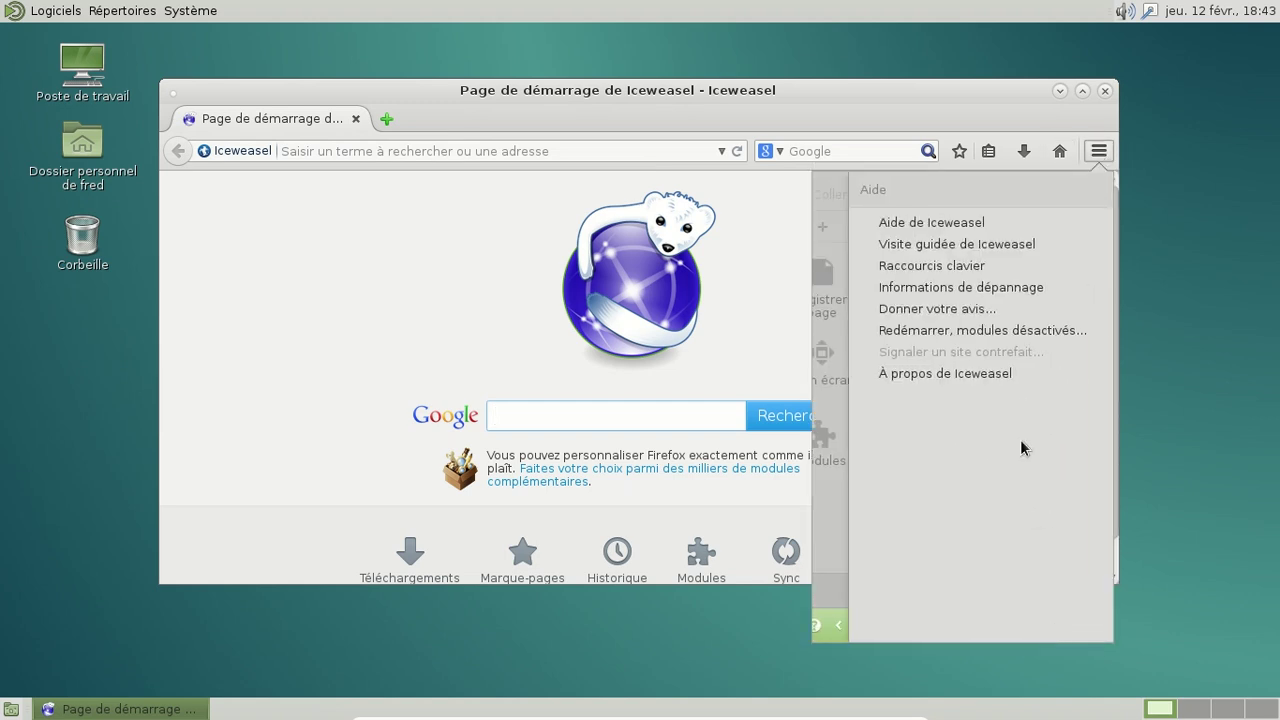
pyautogui.click(983, 376)
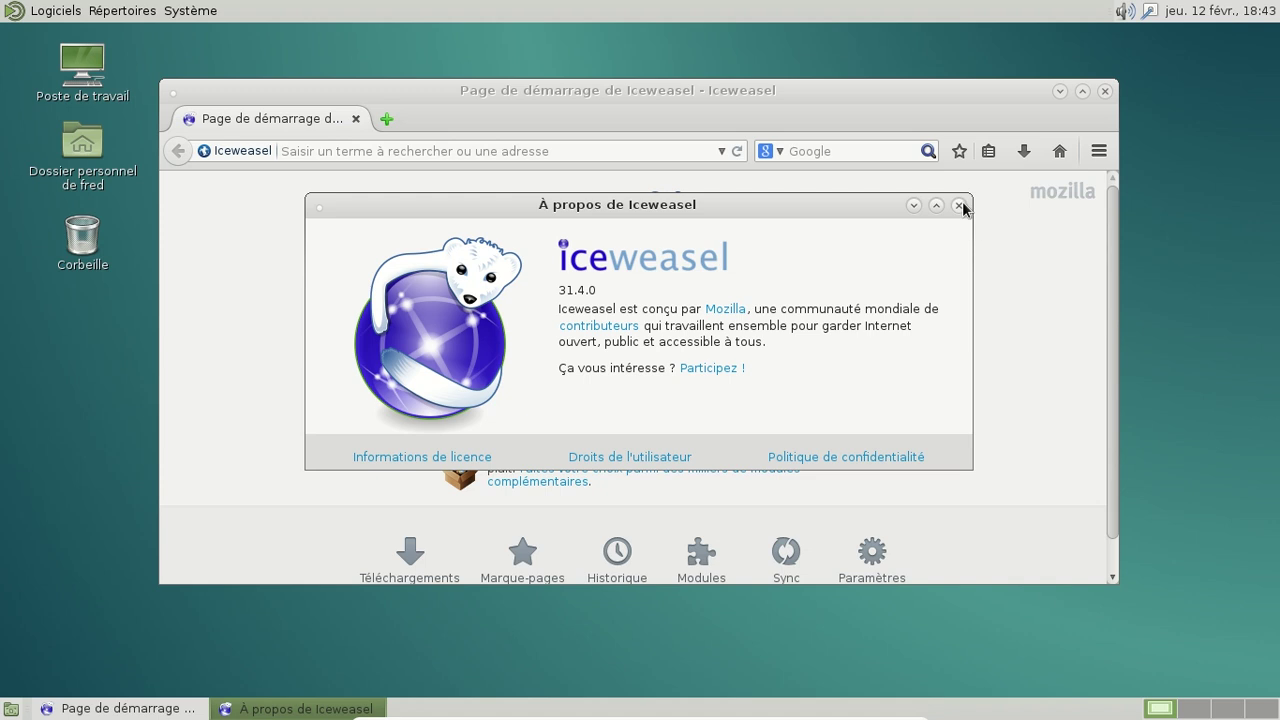
pyautogui.click(959, 205)
pyautogui.click(610, 147)
# Step: Load mozilla.debian.net and choose testing (Jessie) as the Debian release
pyautogui.write('mozilla.')
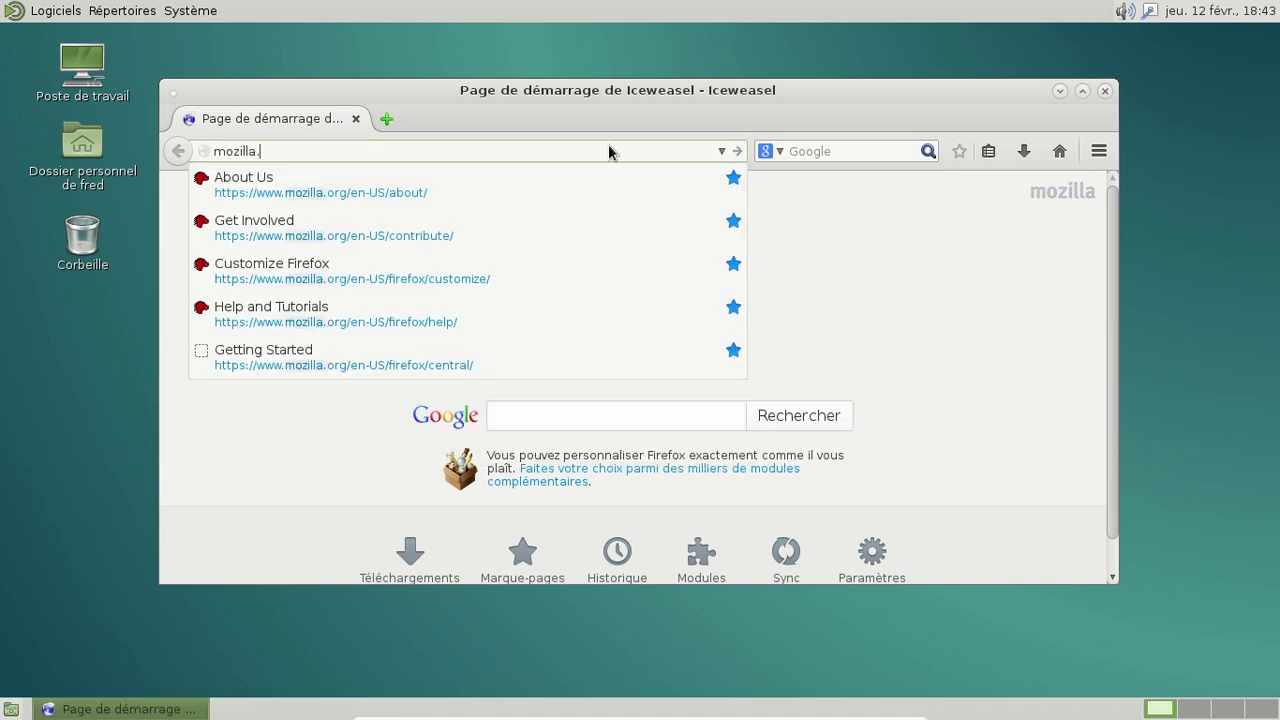
pyautogui.write('debian')
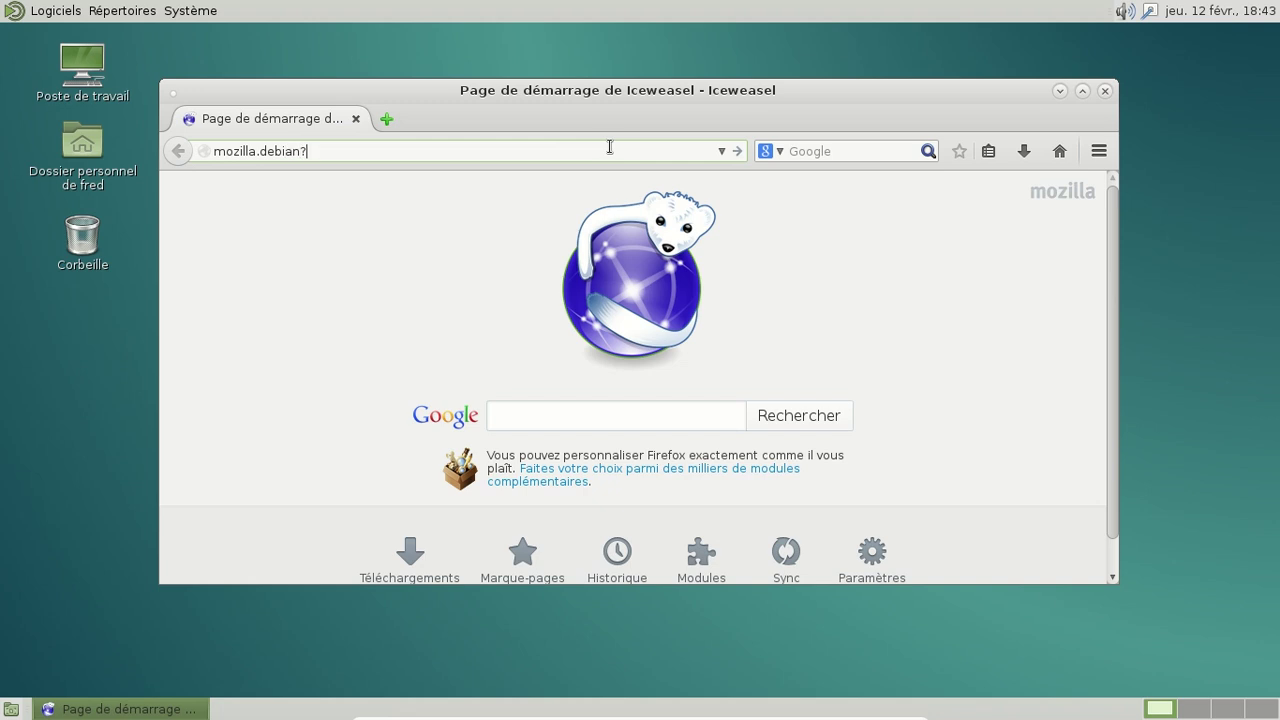
pyautogui.write('.net')
pyautogui.press('Return')
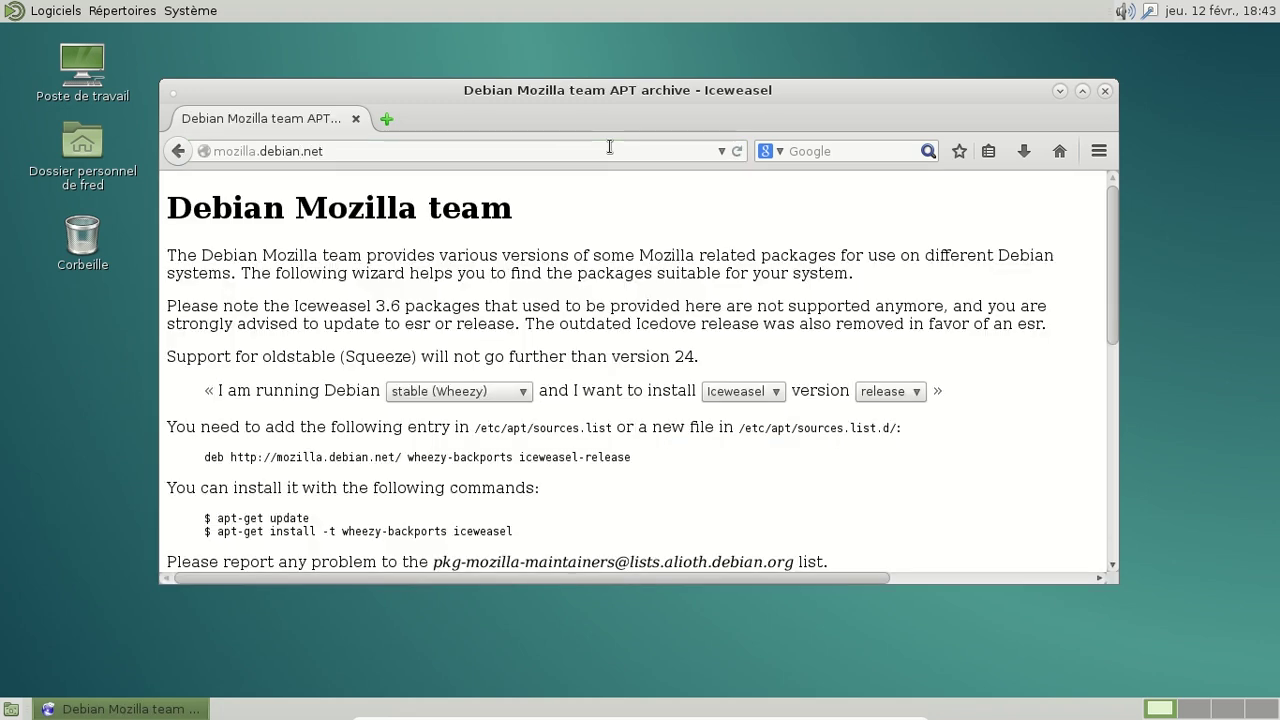
pyautogui.click(480, 392)
pyautogui.click(471, 437)
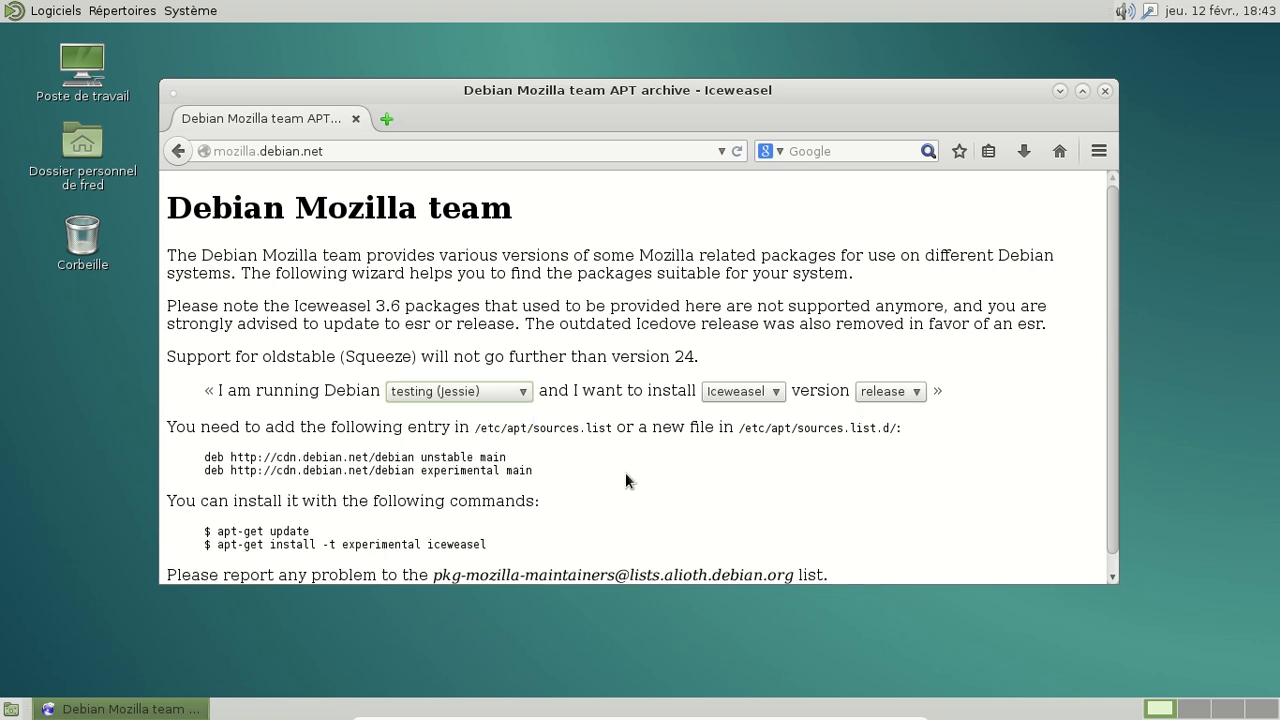
# Step: Scroll through the listed sources and open the Système menu
pyautogui.scroll(-1, 625, 472)
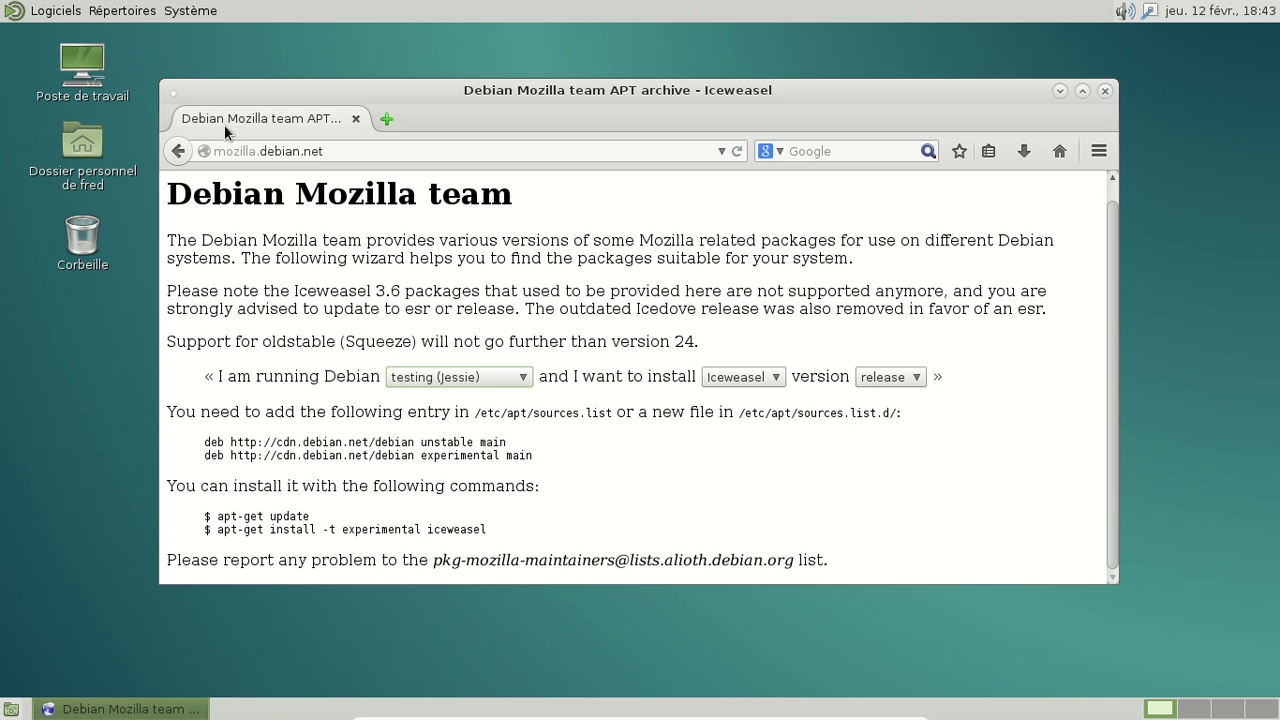
pyautogui.click(182, 10)
pyautogui.click(182, 10)
pyautogui.click(210, 11)
# Step: Launch Synaptic from Système > Administration and authenticate with the account password
pyautogui.moveTo(232, 35)
pyautogui.moveTo(210, 64)
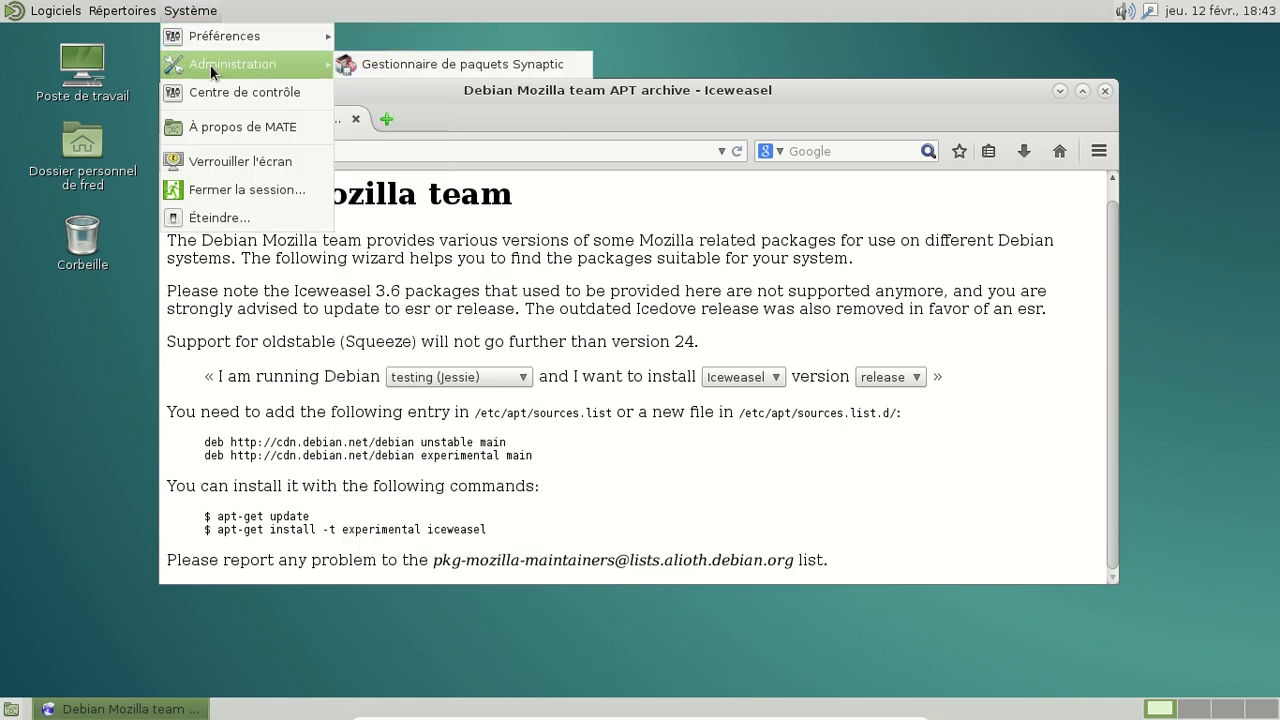
pyautogui.click(426, 62)
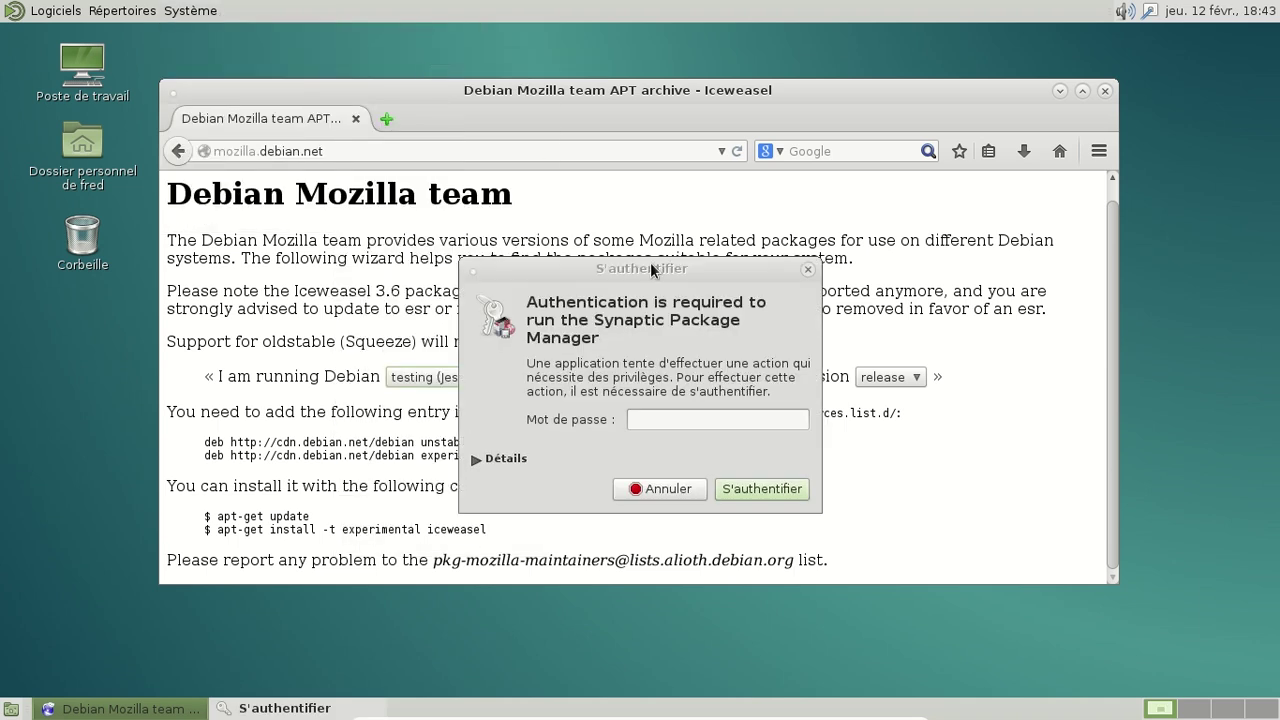
pyautogui.click(652, 427)
pyautogui.write('●●●●●●●●●')
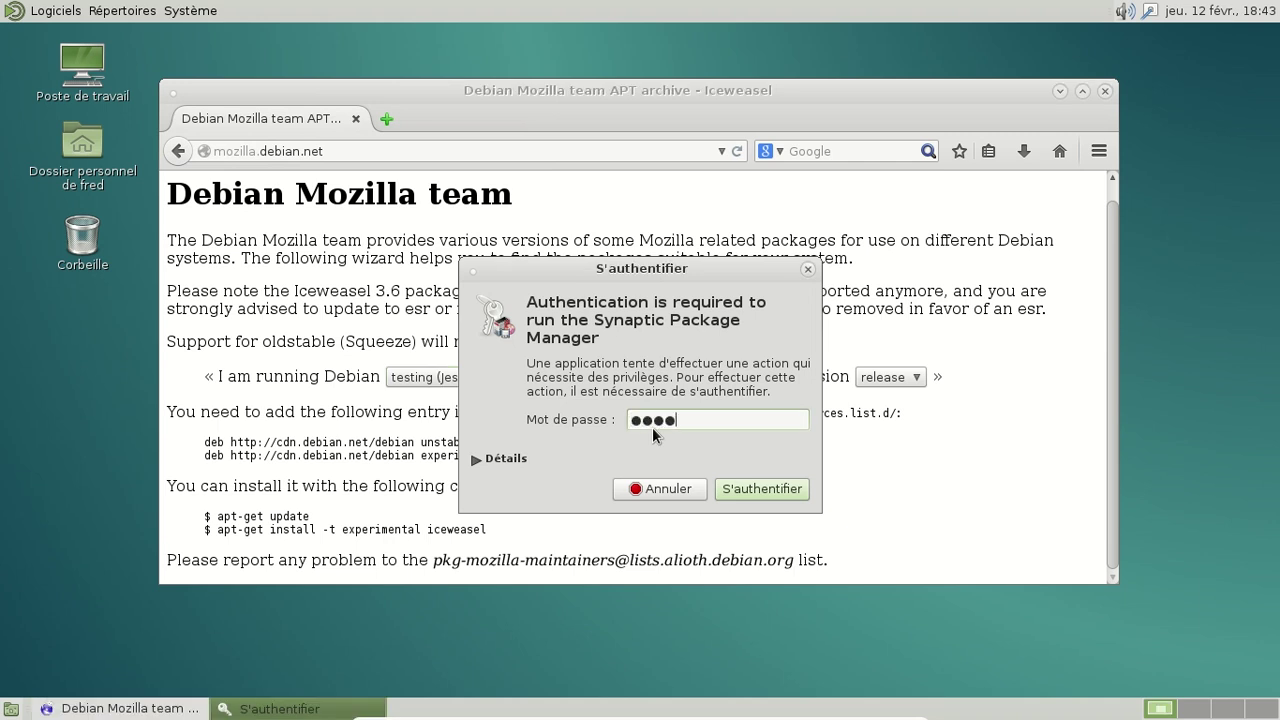
pyautogui.press('Return')
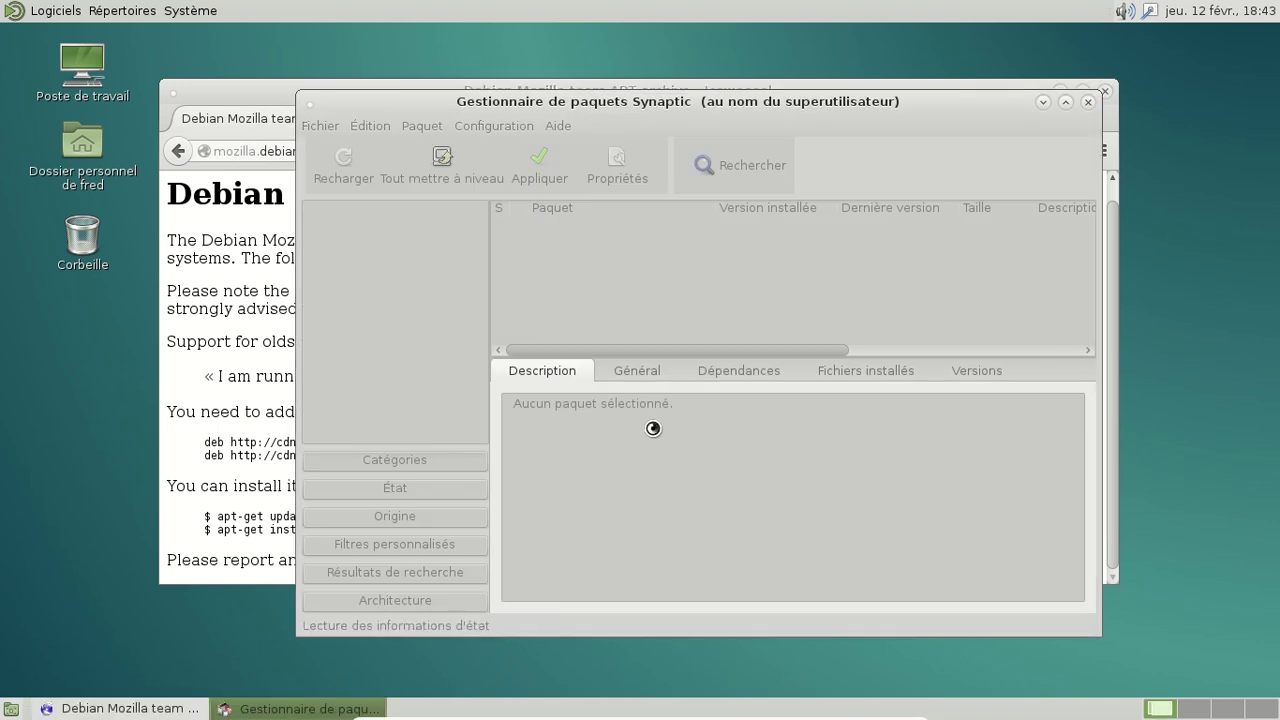
pyautogui.moveTo(642, 108); pyautogui.dragTo(800, 119)
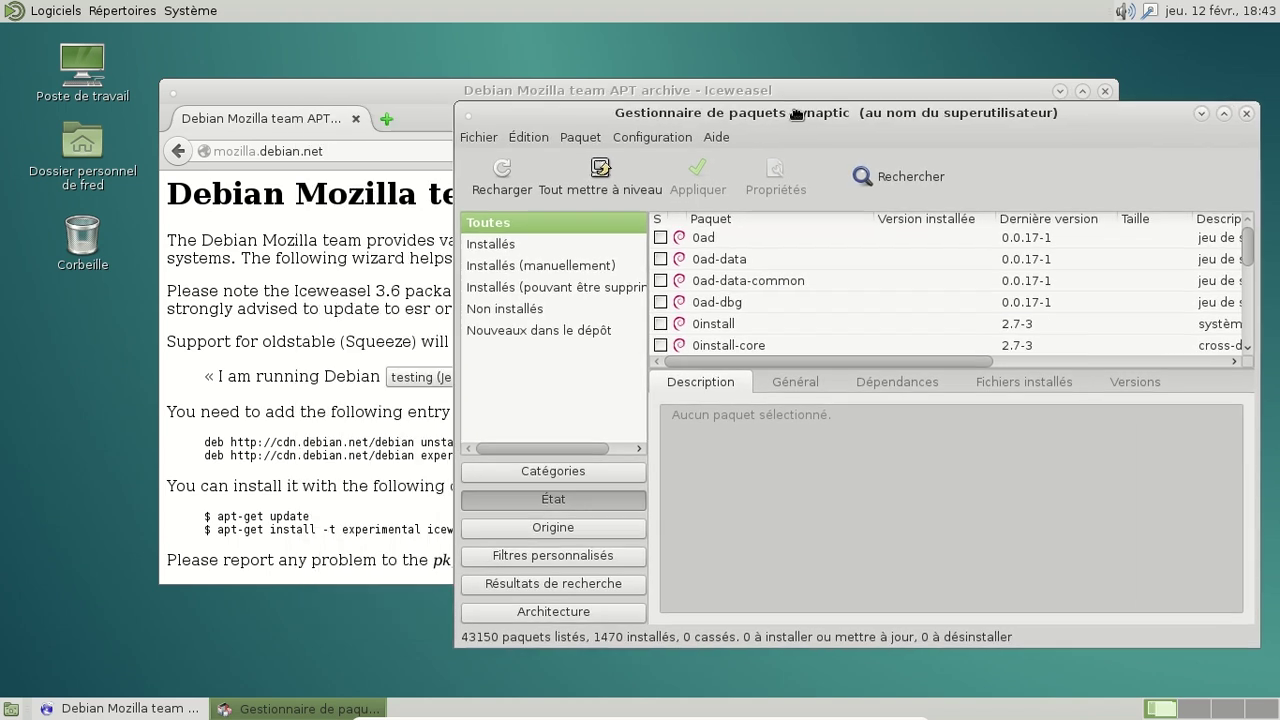
# Step: Mark all 40 Installés (pouvant être supprimés) packages for complete removal and apply
pyautogui.click(574, 290)
pyautogui.click(823, 263)
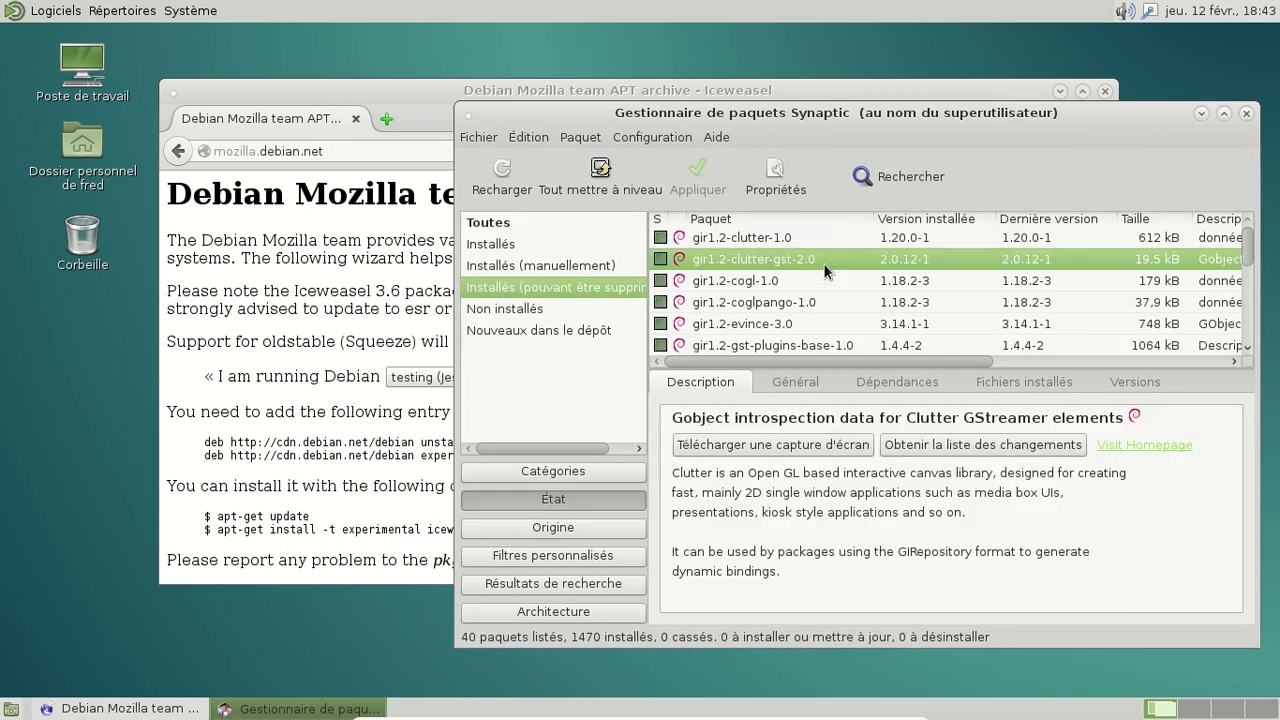
pyautogui.hotkey('ctrl', 'a')
pyautogui.rightClick(823, 263)
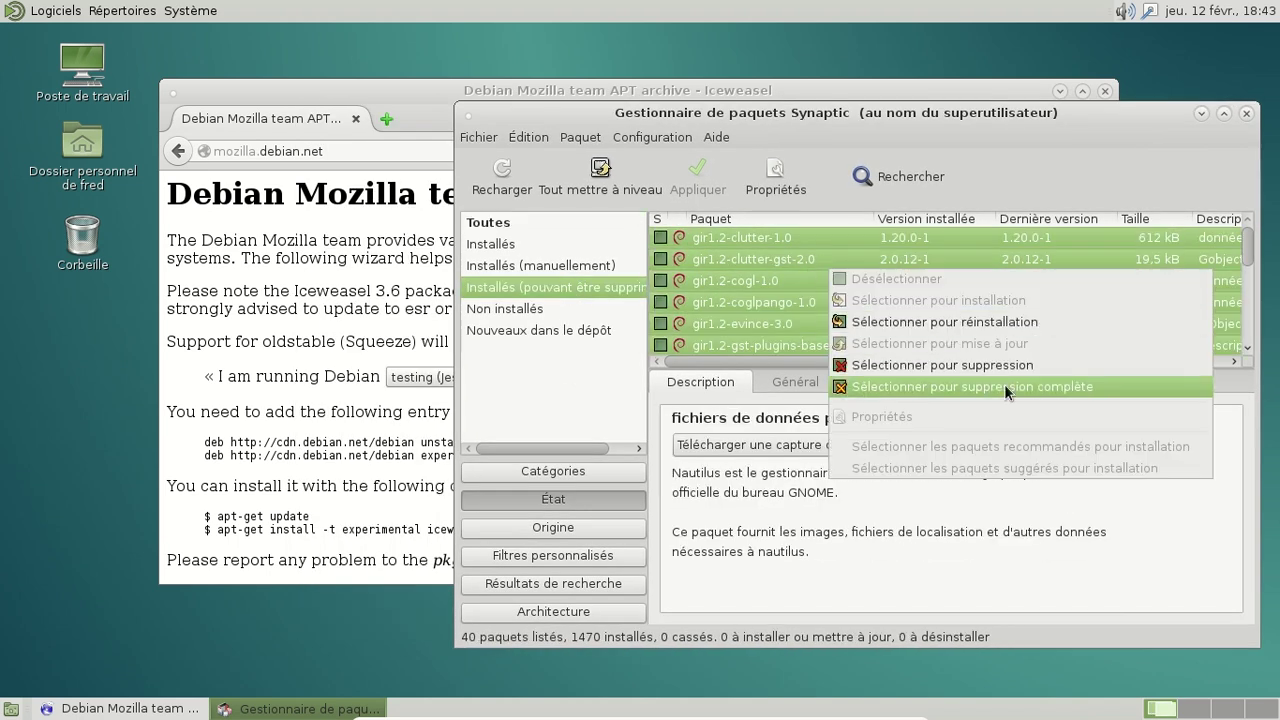
pyautogui.click(1004, 386)
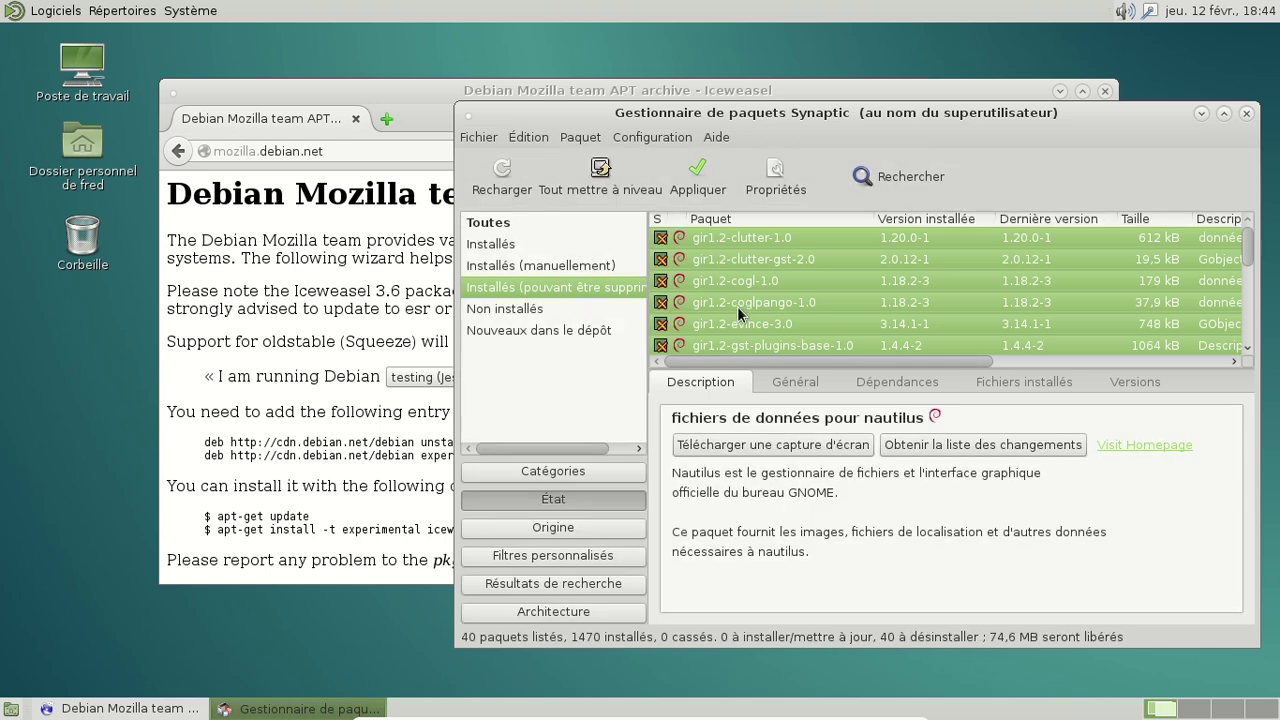
pyautogui.click(691, 190)
pyautogui.click(1180, 568)
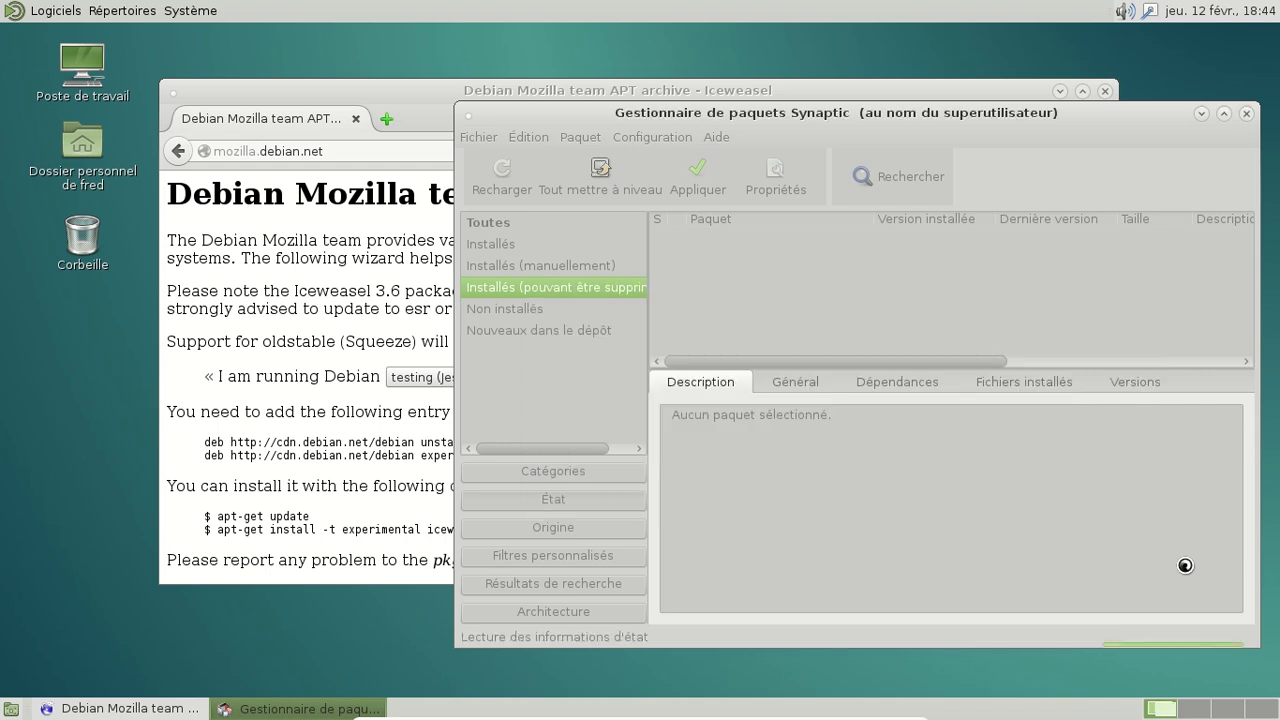
# Step: Open the Dépôts settings and copy the unstable source address from the Mozilla page
pyautogui.click(668, 141)
pyautogui.click(670, 172)
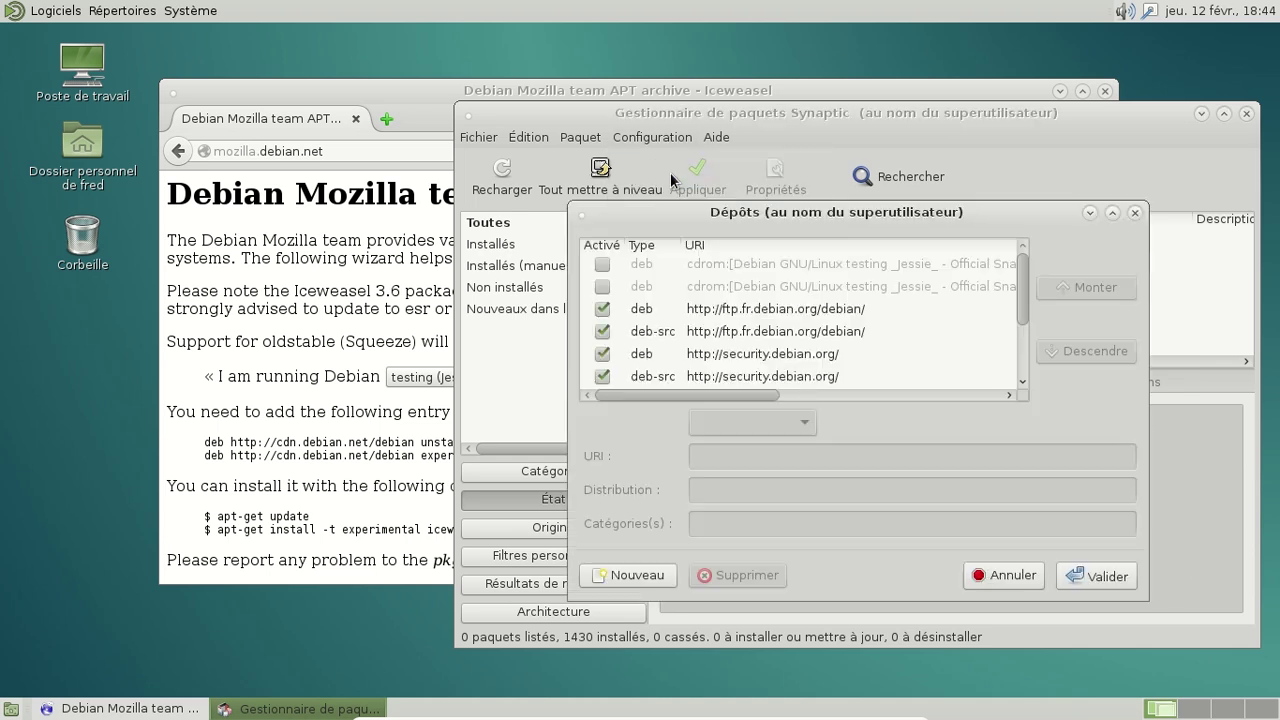
pyautogui.click(272, 383)
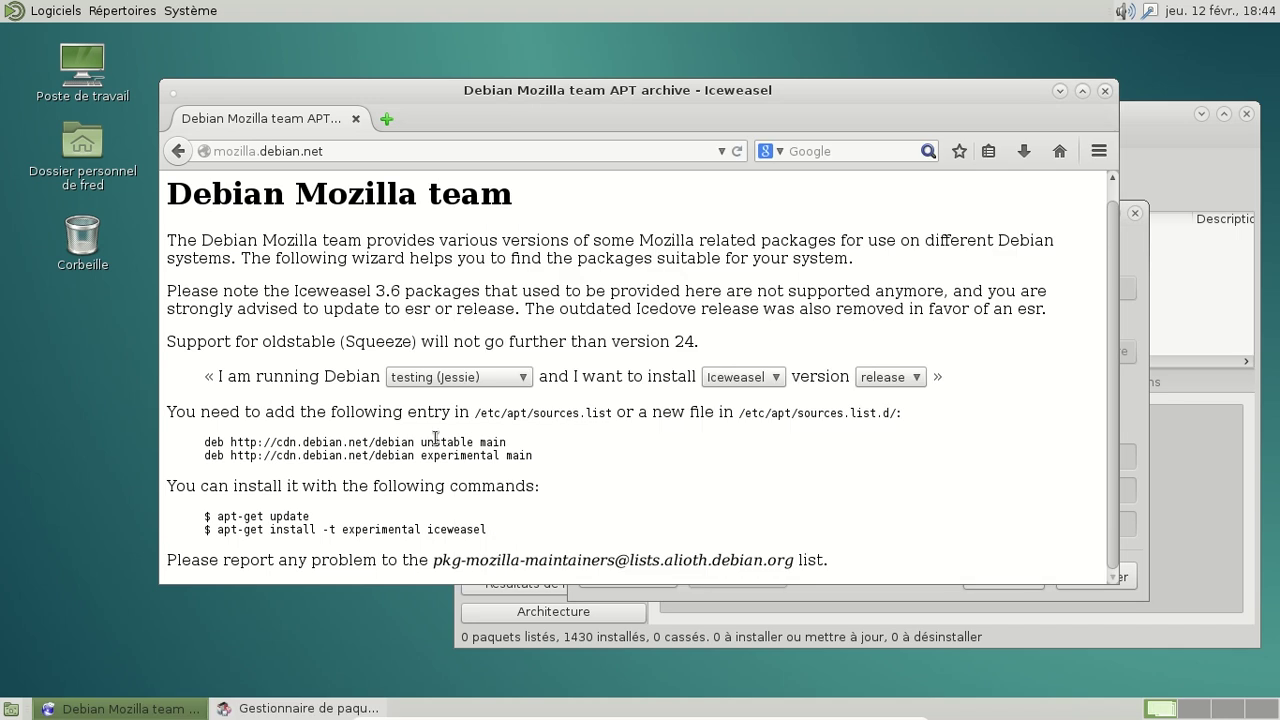
pyautogui.moveTo(505, 442); pyautogui.dragTo(228, 440)
pyautogui.click(1146, 245)
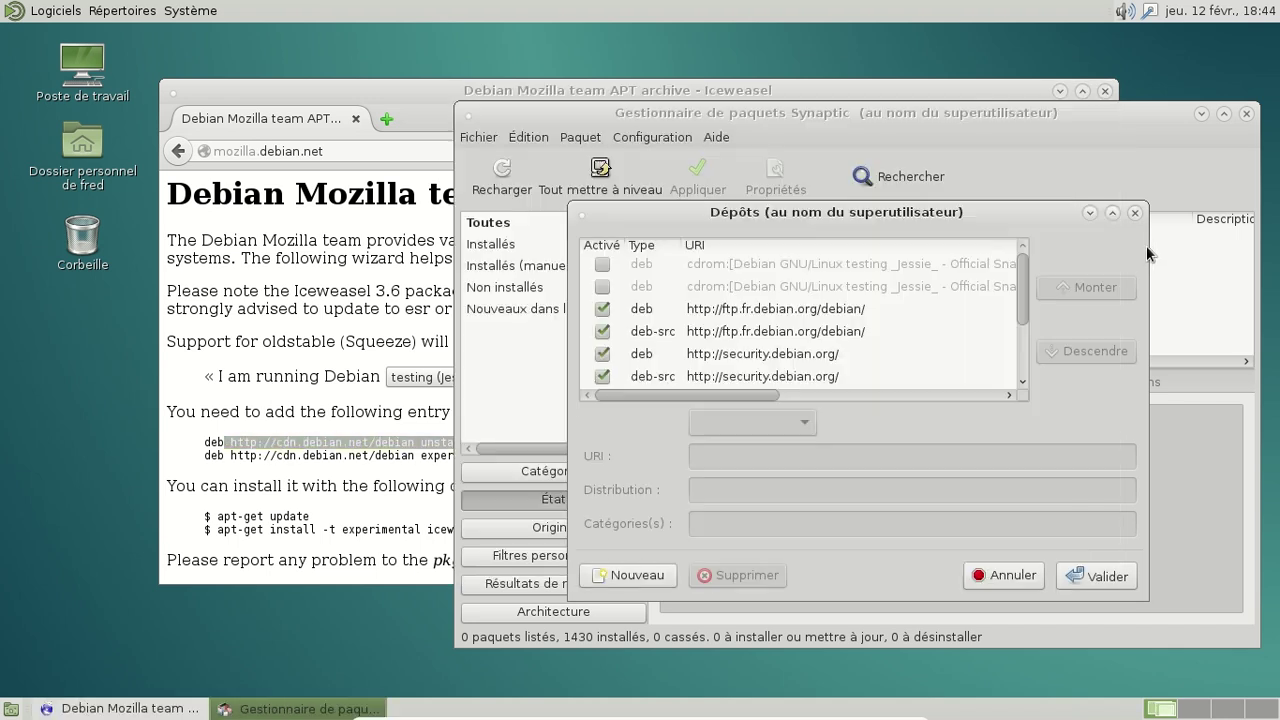
pyautogui.scroll(-4, 912, 381)
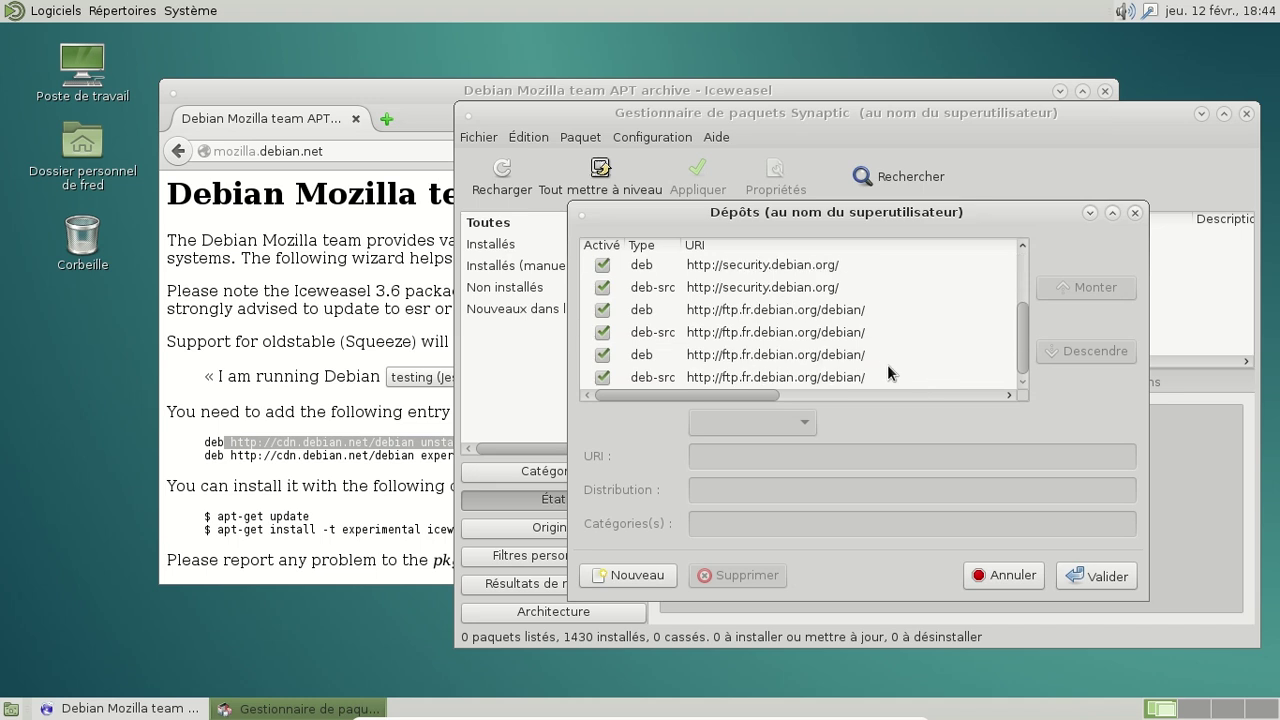
pyautogui.click(744, 268)
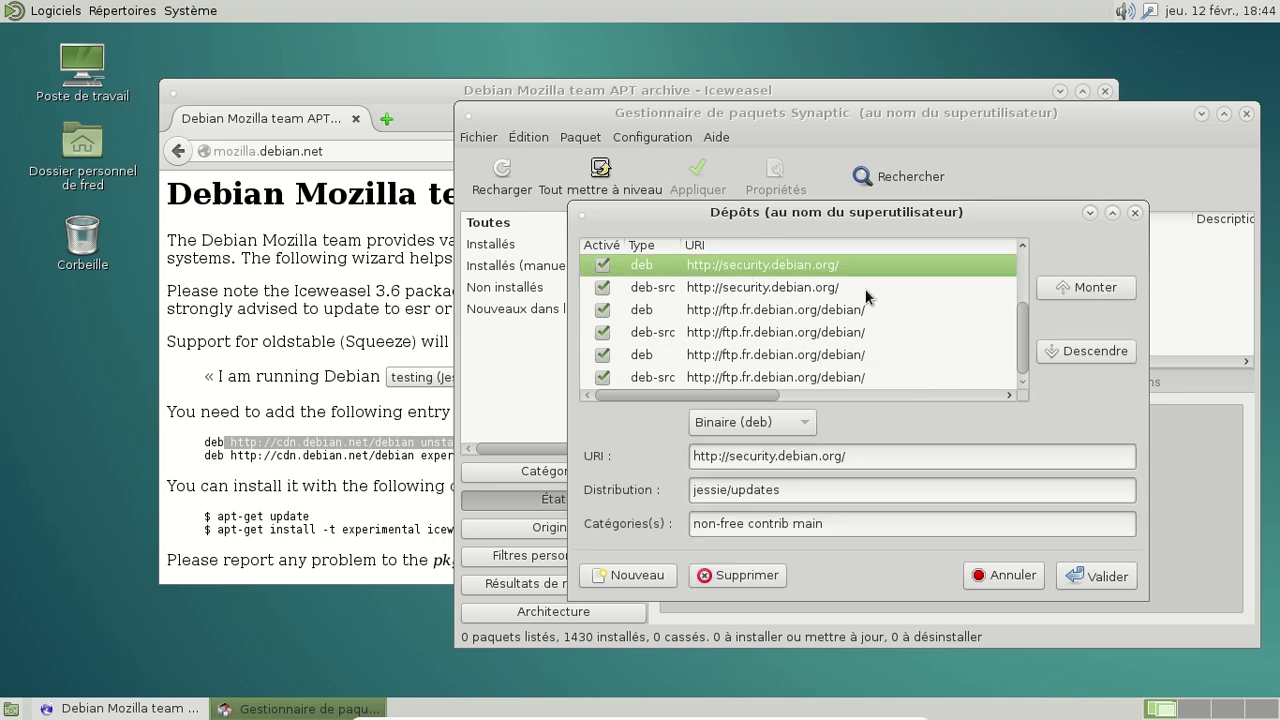
# Step: Create a new repository entry with the copied URL pasted as its URI
pyautogui.click(648, 575)
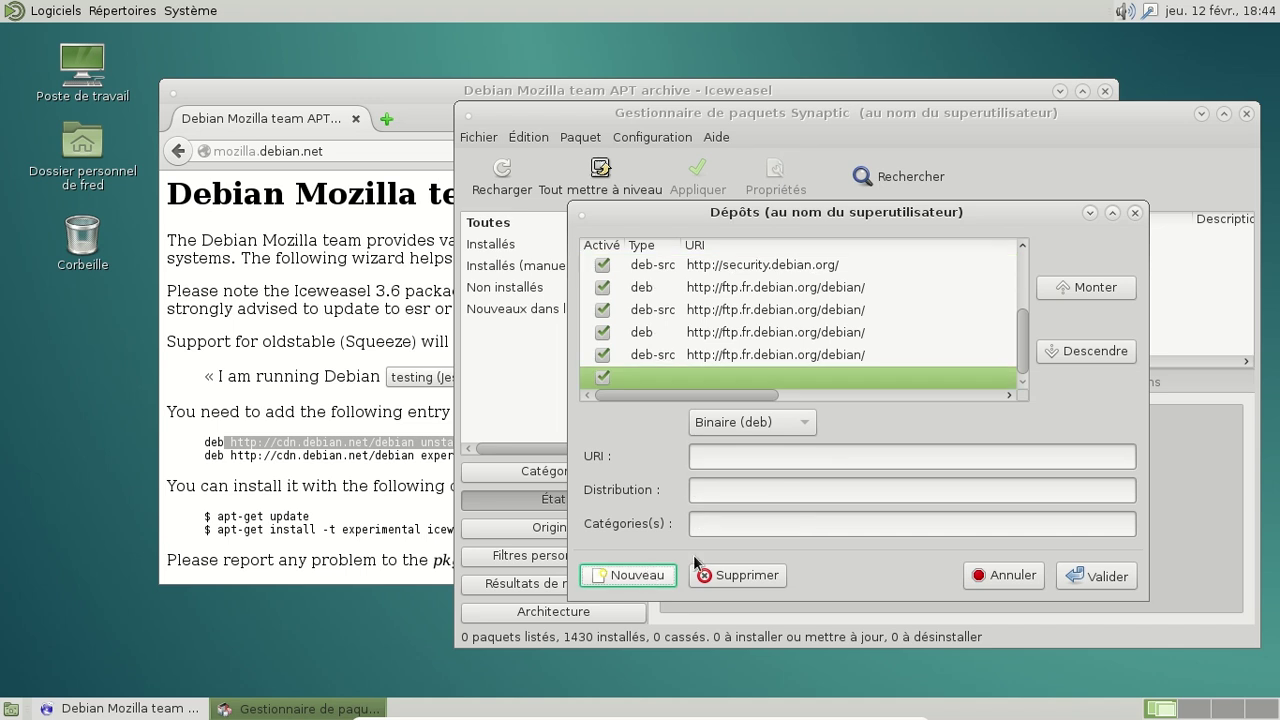
pyautogui.click(352, 452)
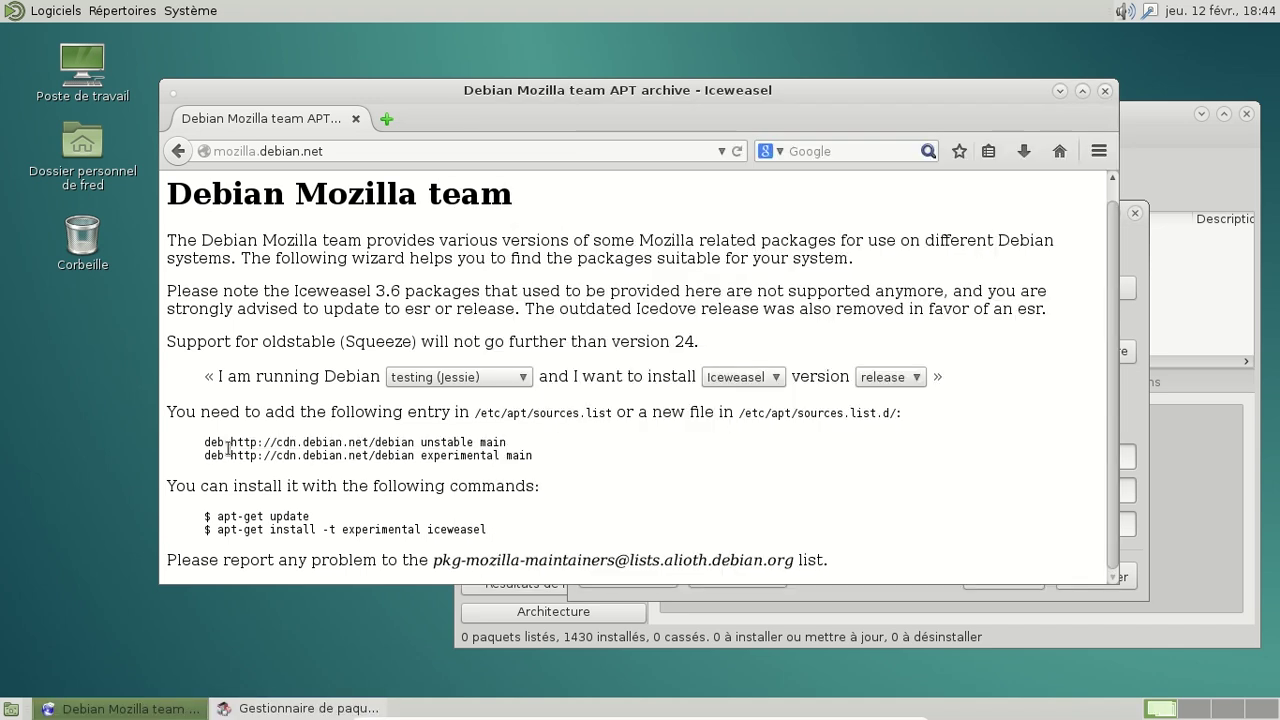
pyautogui.moveTo(205, 442); pyautogui.dragTo(414, 442)
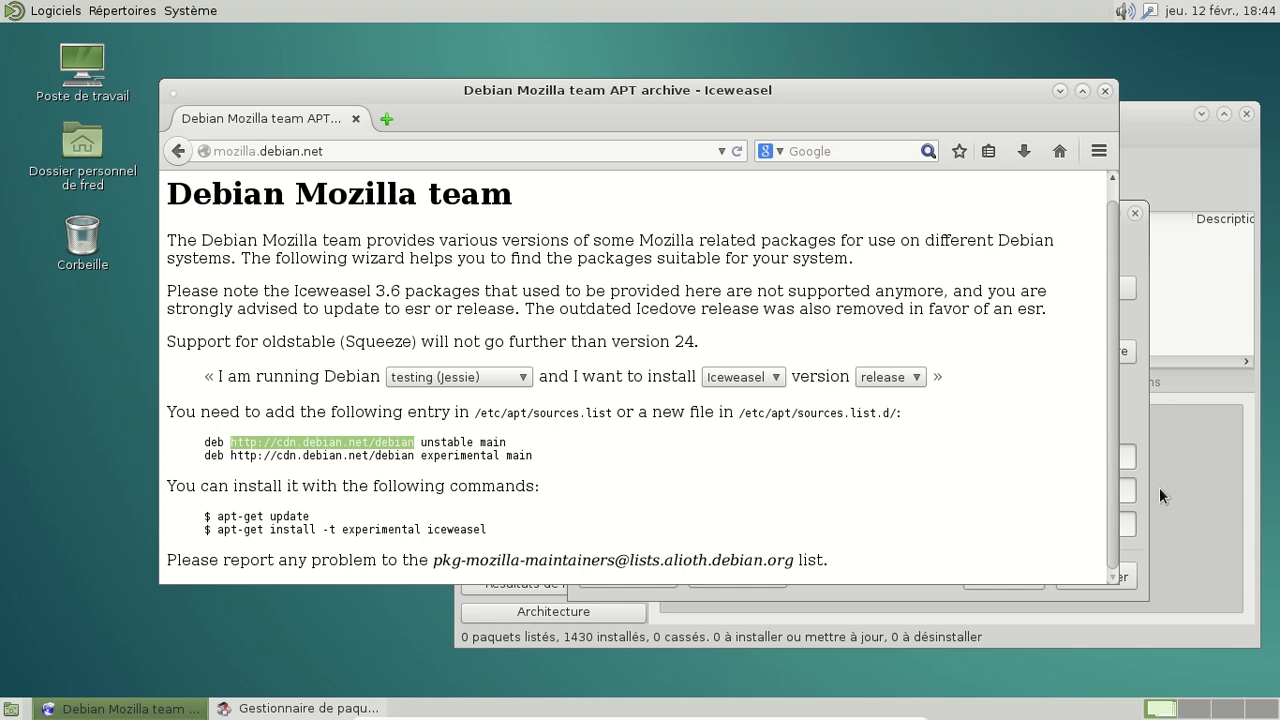
pyautogui.click(1160, 495)
pyautogui.click(729, 455)
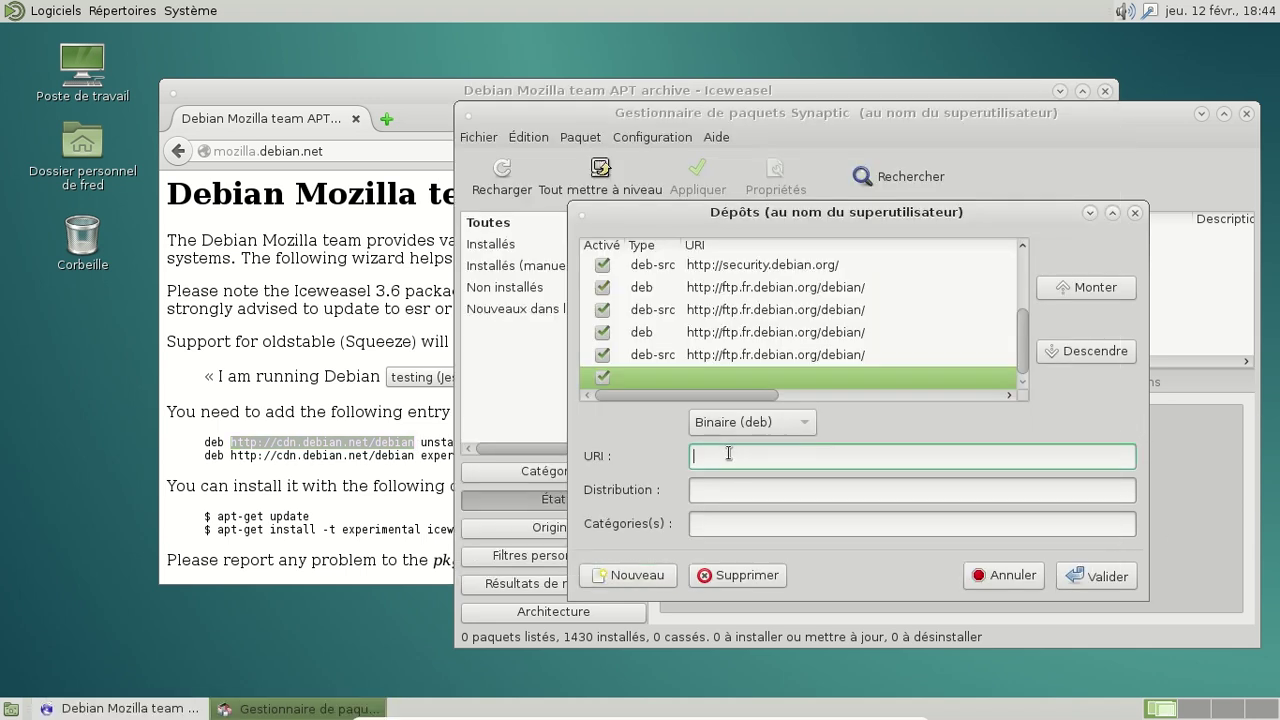
pyautogui.middleClick(729, 455)
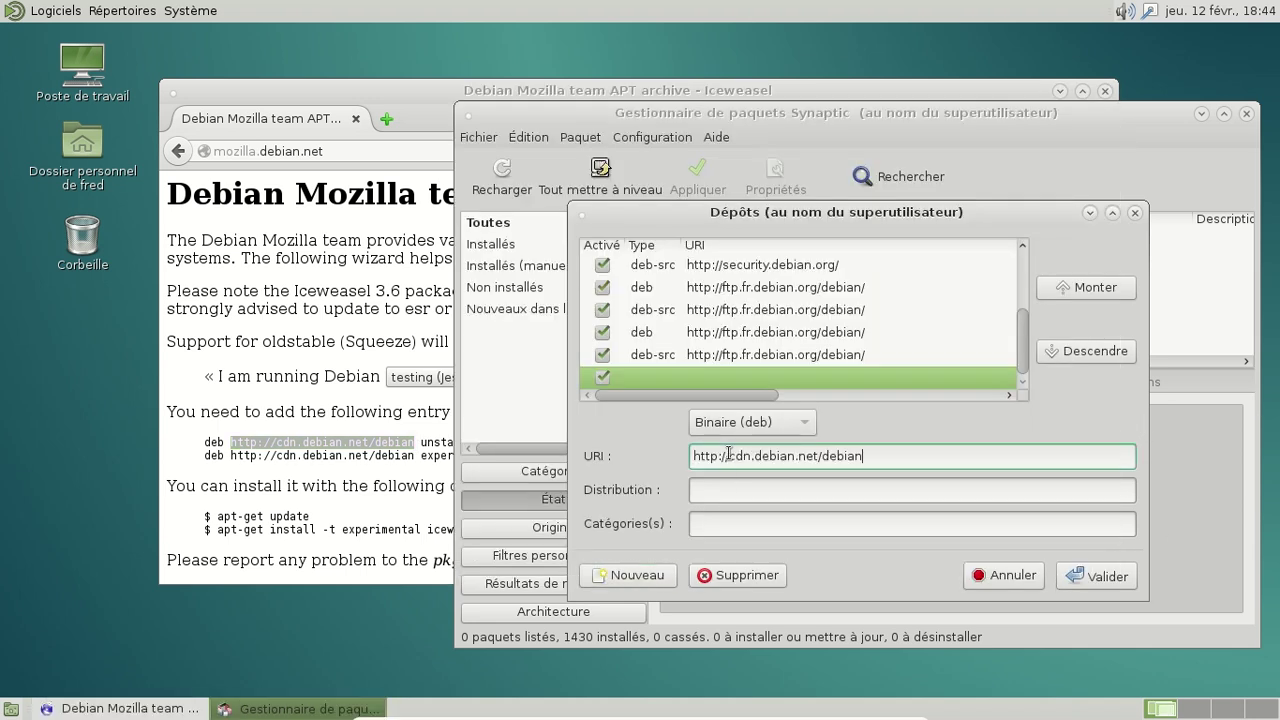
pyautogui.click(853, 288)
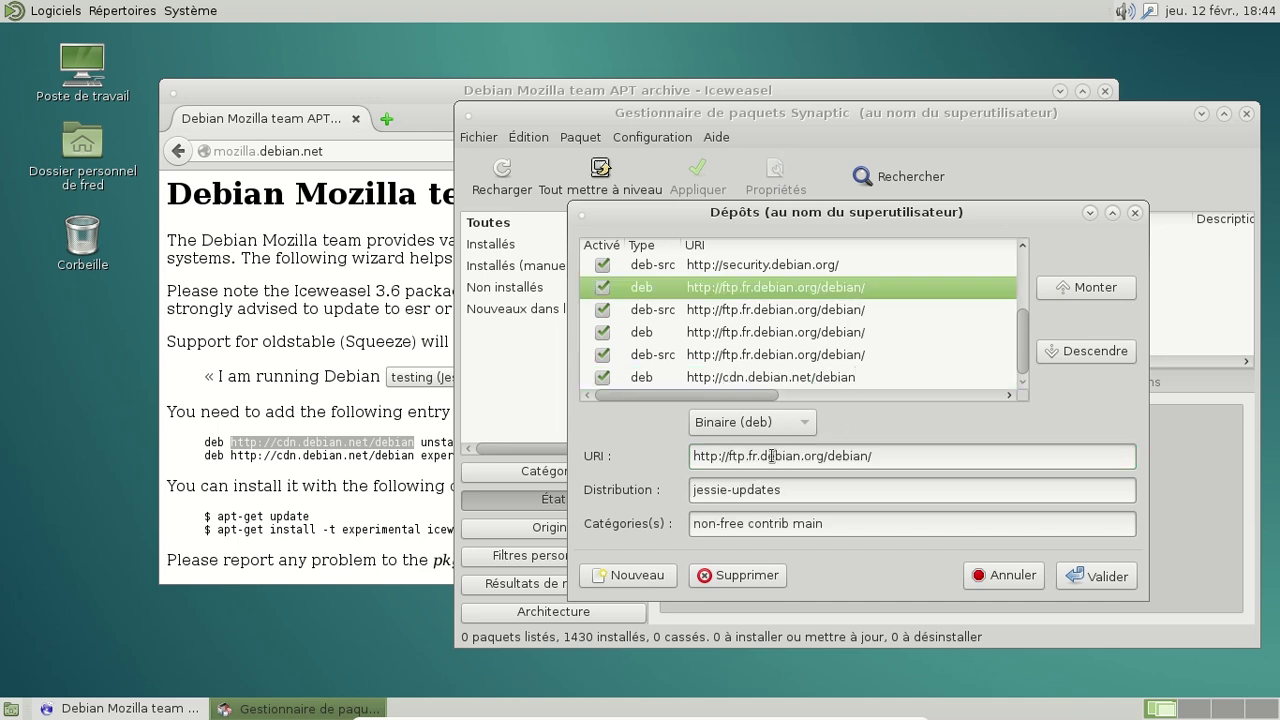
# Step: Add another new entry with the repository URL pasted into URI
pyautogui.click(652, 576)
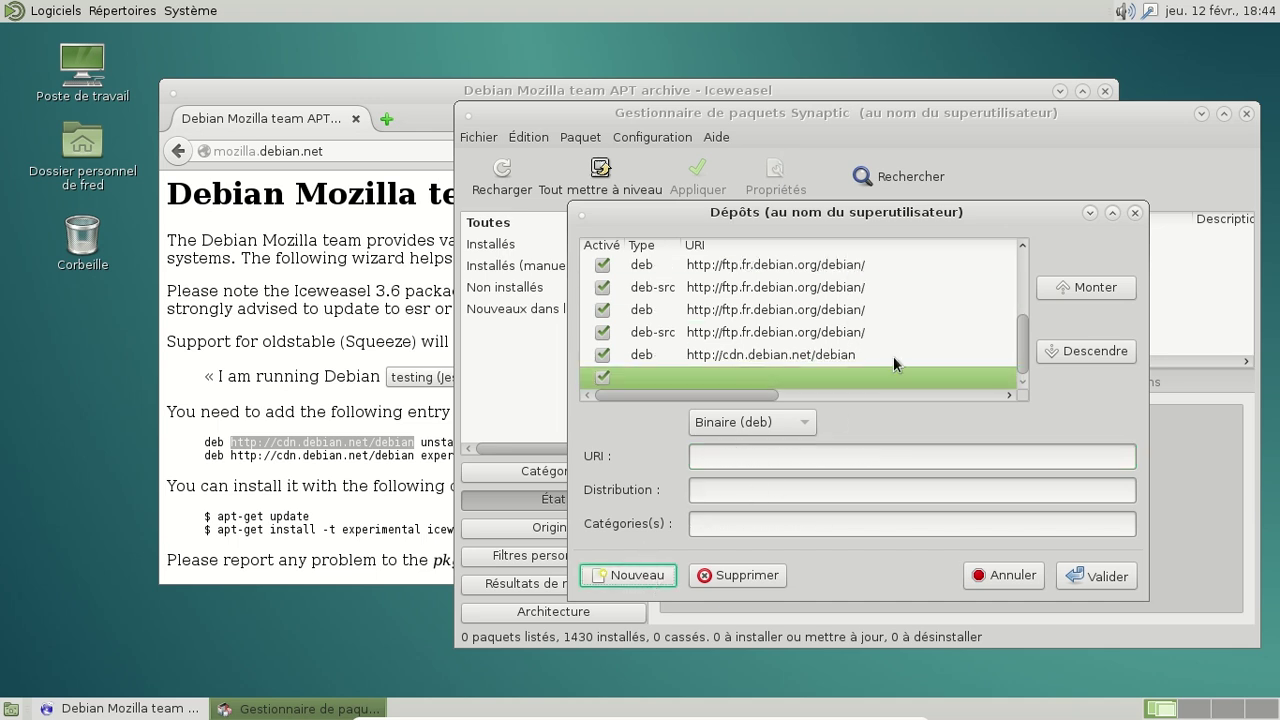
pyautogui.click(719, 460)
pyautogui.hotkey('ctrl', 'v')
pyautogui.click(716, 491)
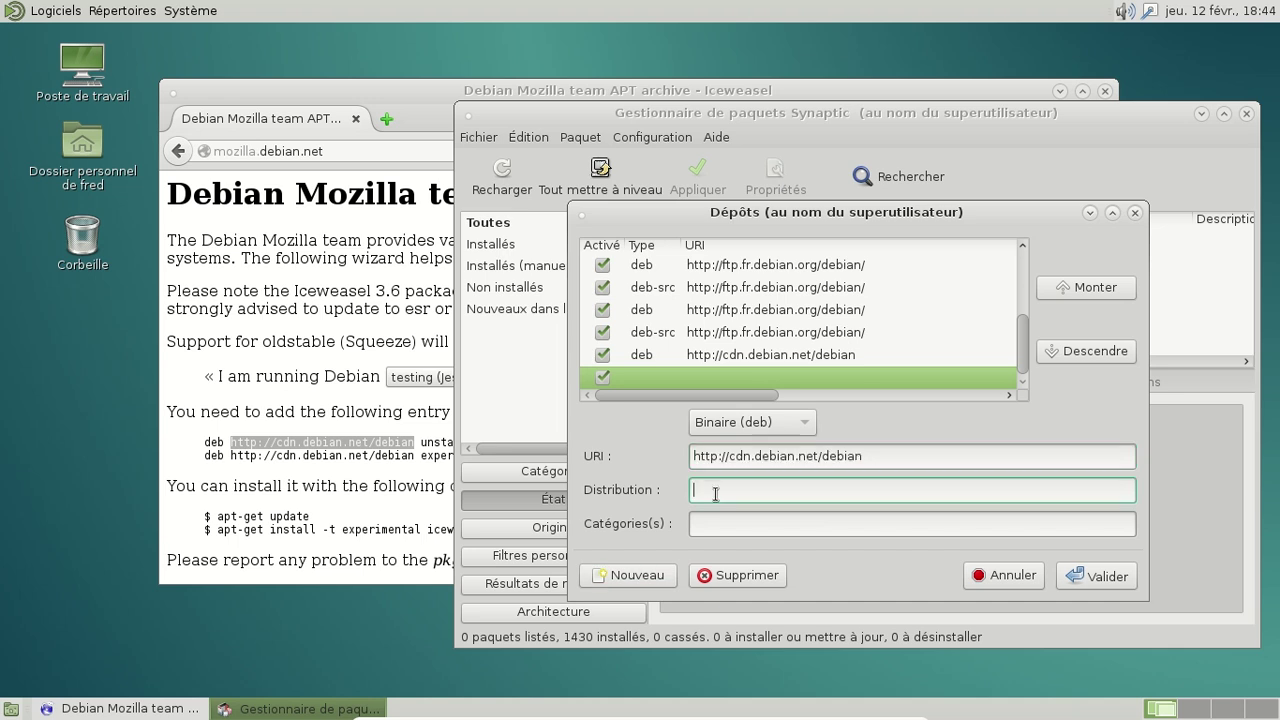
# Step: Delete the two unfinished cdn.debian.net repository entries
pyautogui.click(846, 356)
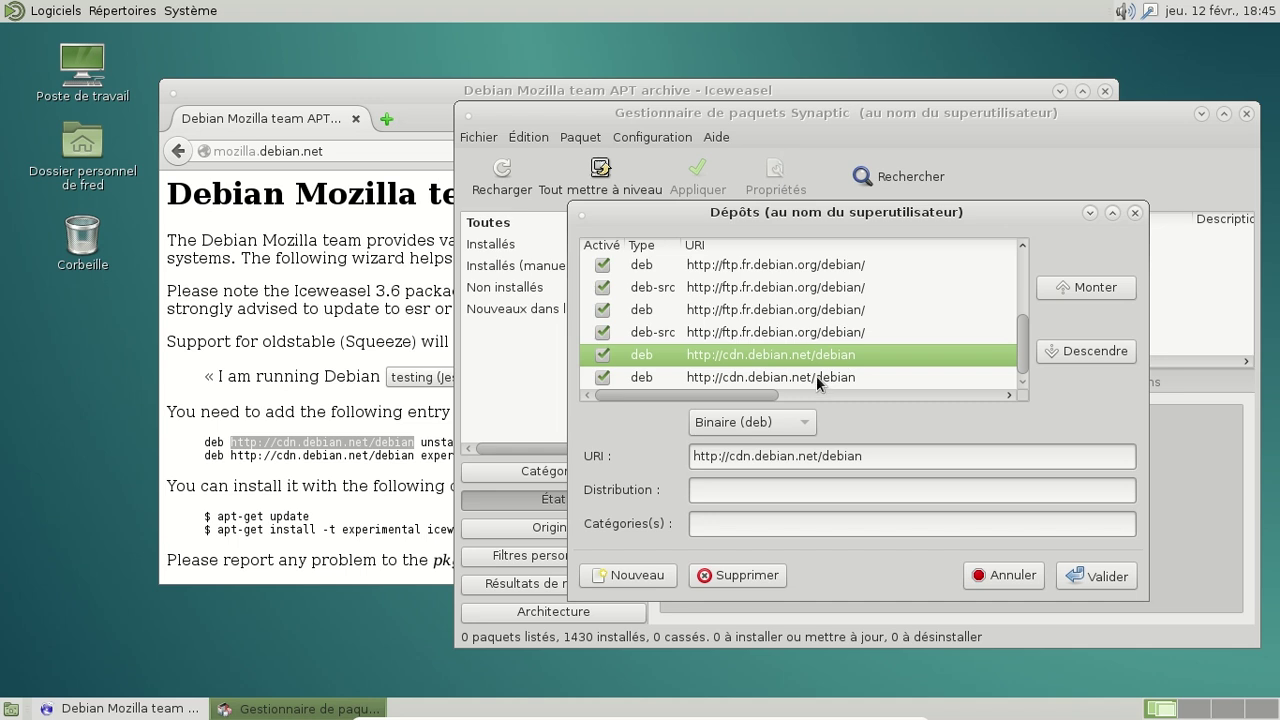
pyautogui.click(817, 375)
pyautogui.click(815, 355)
pyautogui.click(760, 575)
pyautogui.click(760, 575)
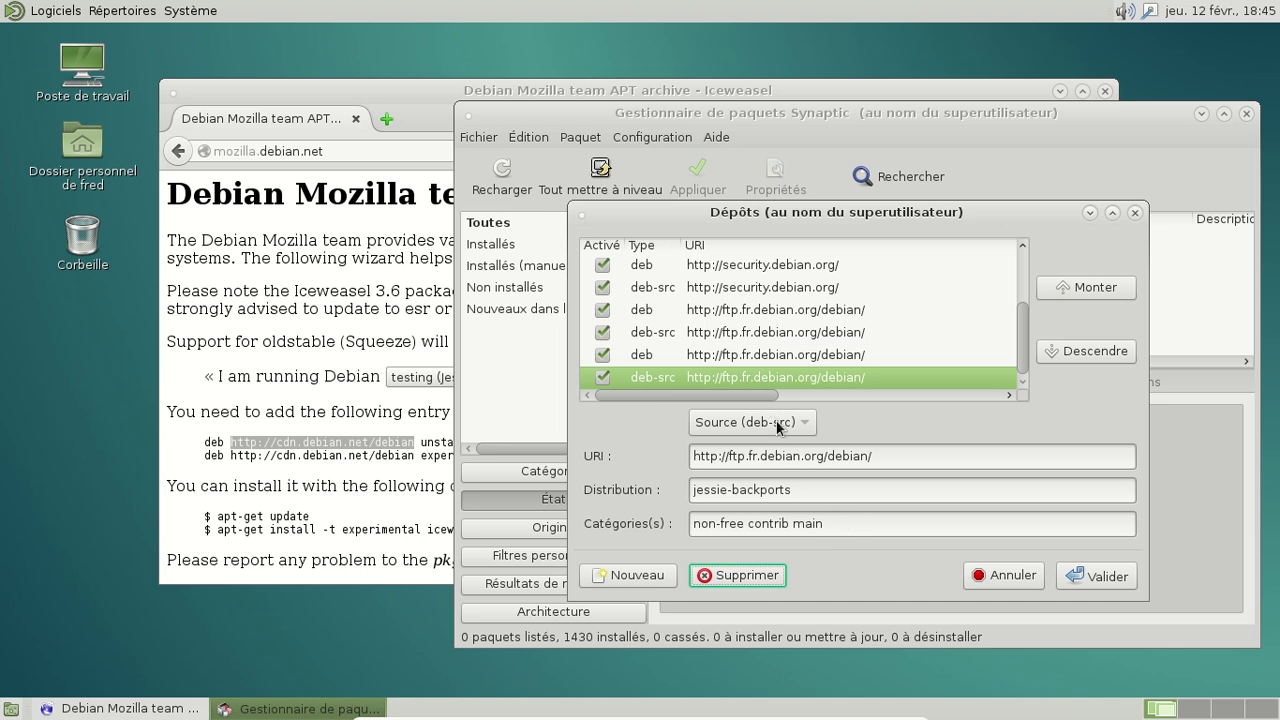
pyautogui.click(642, 578)
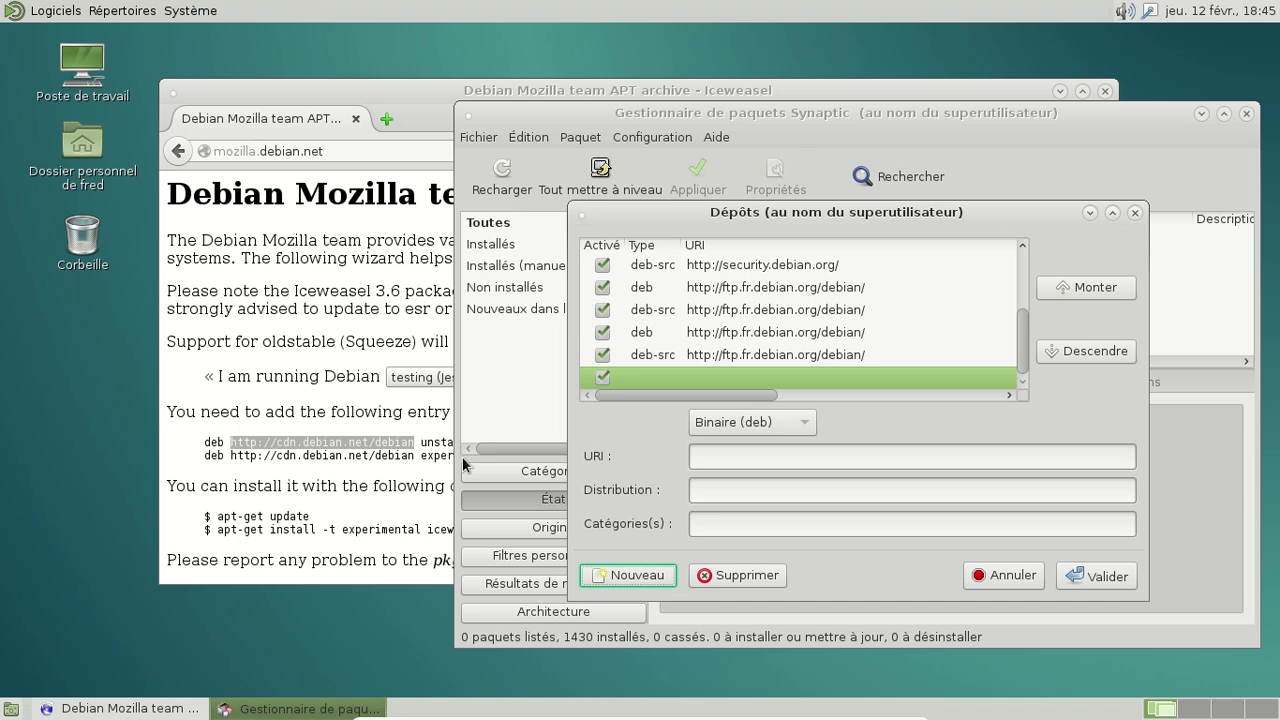
pyautogui.click(713, 461)
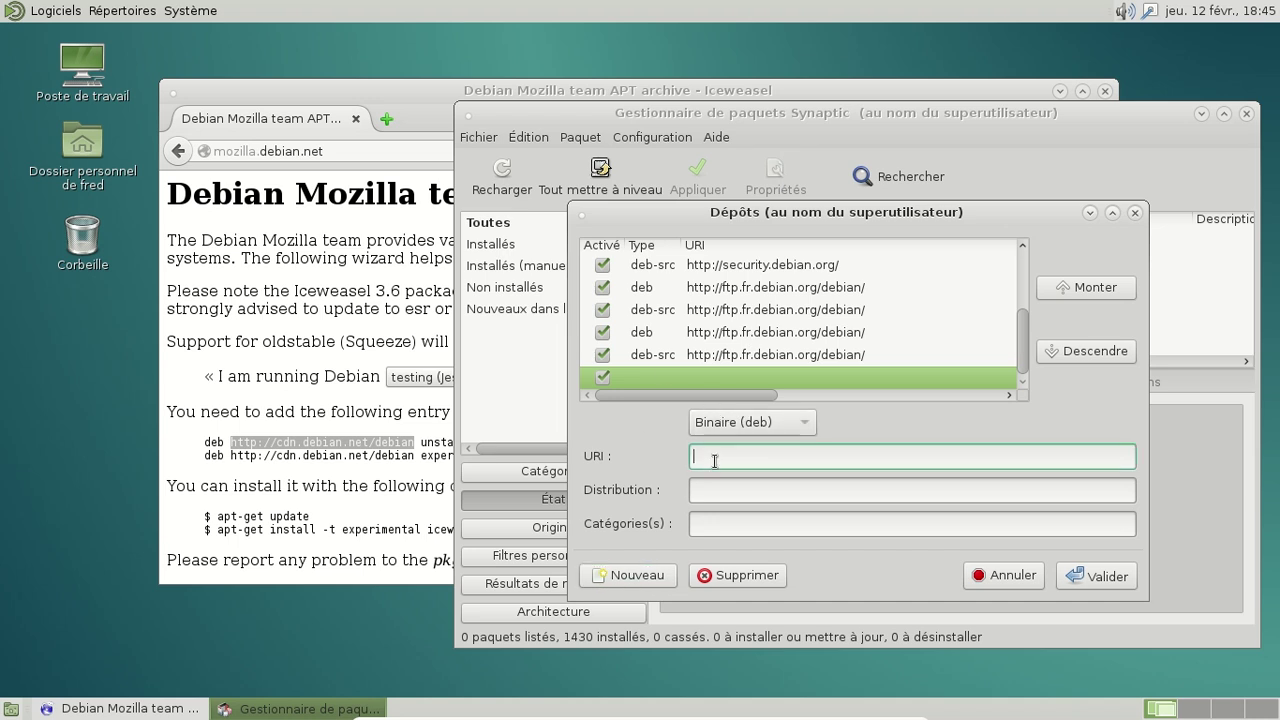
pyautogui.middleClick(714, 461)
pyautogui.click(717, 486)
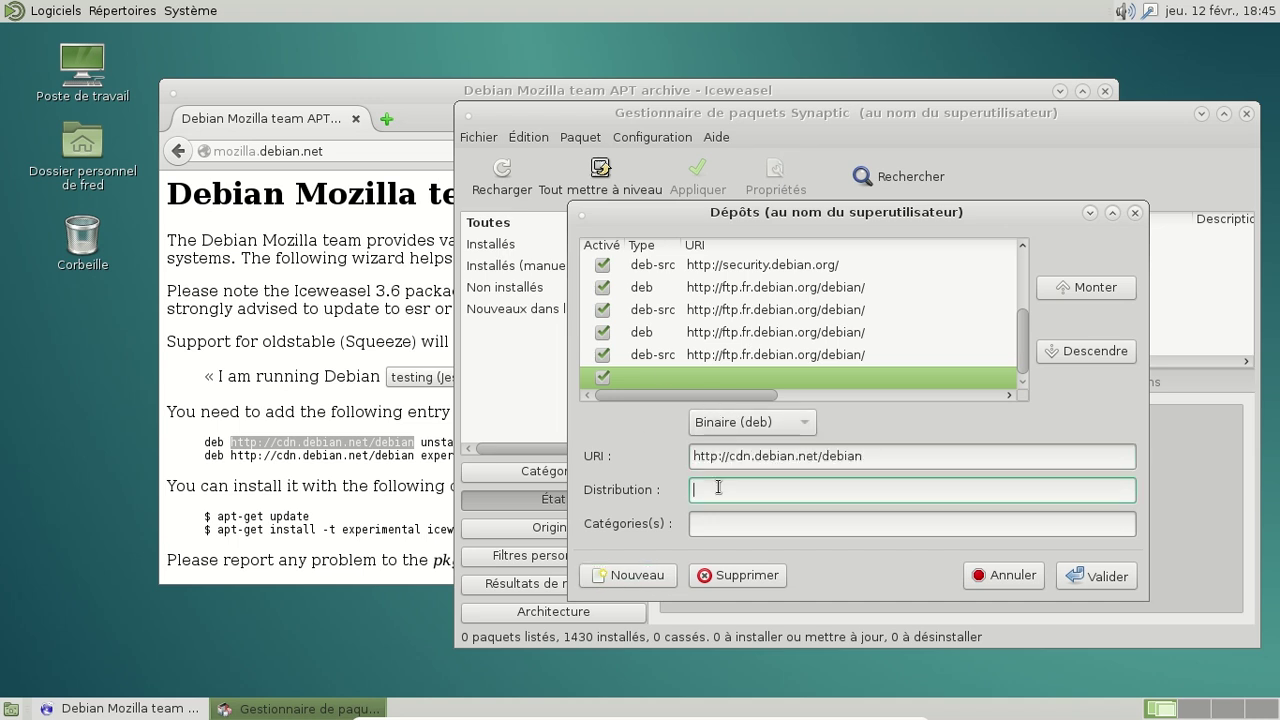
pyautogui.click(416, 460)
pyautogui.moveTo(420, 442); pyautogui.dragTo(476, 448)
pyautogui.hotkey('ctrl', 'c')
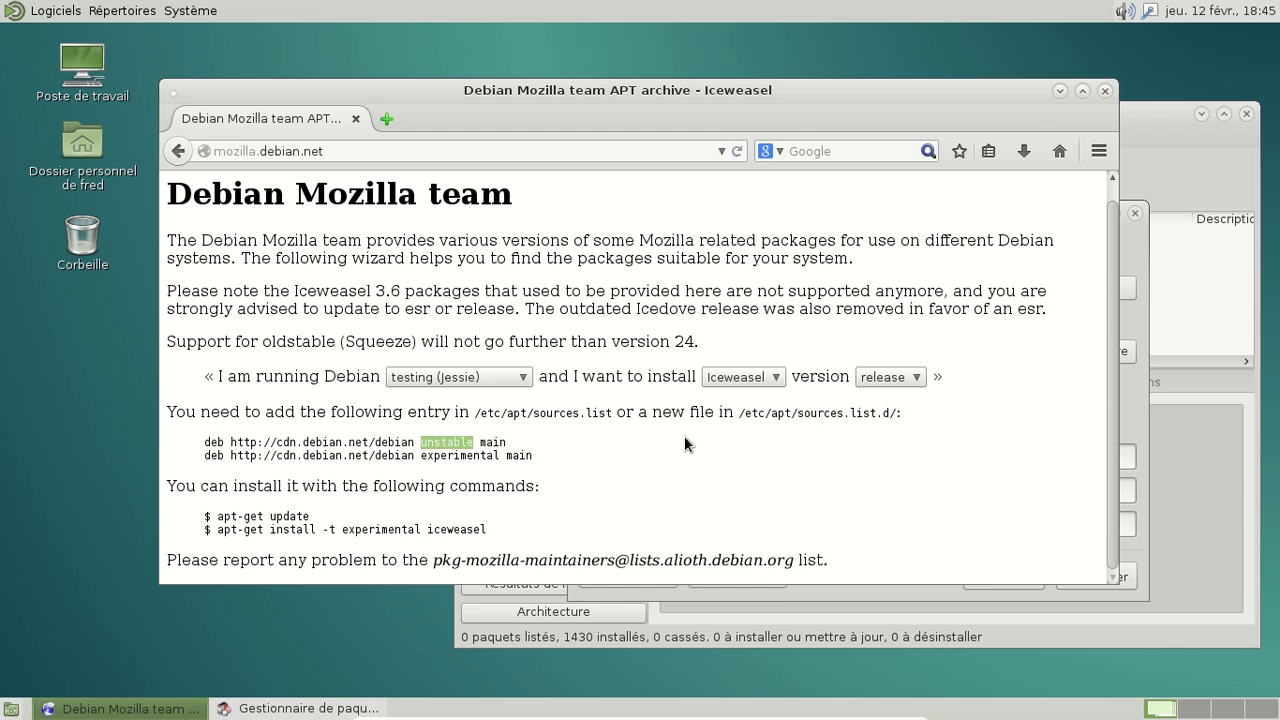
pyautogui.hotkey('alt', 'Tab')
pyautogui.middleClick(779, 491)
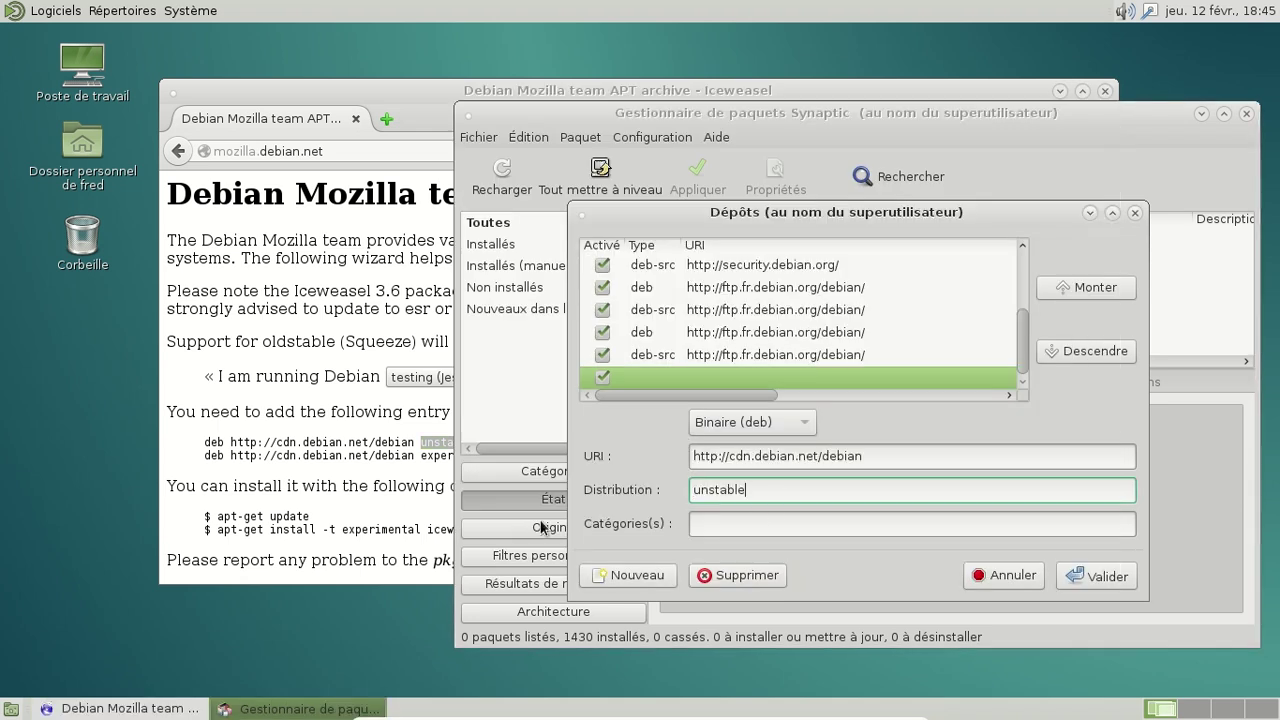
# Step: Set the entry's Catégorie(s) to main and save the new source
pyautogui.click(396, 476)
pyautogui.moveTo(479, 442); pyautogui.dragTo(530, 446)
pyautogui.hotkey('ctrl', 'c')
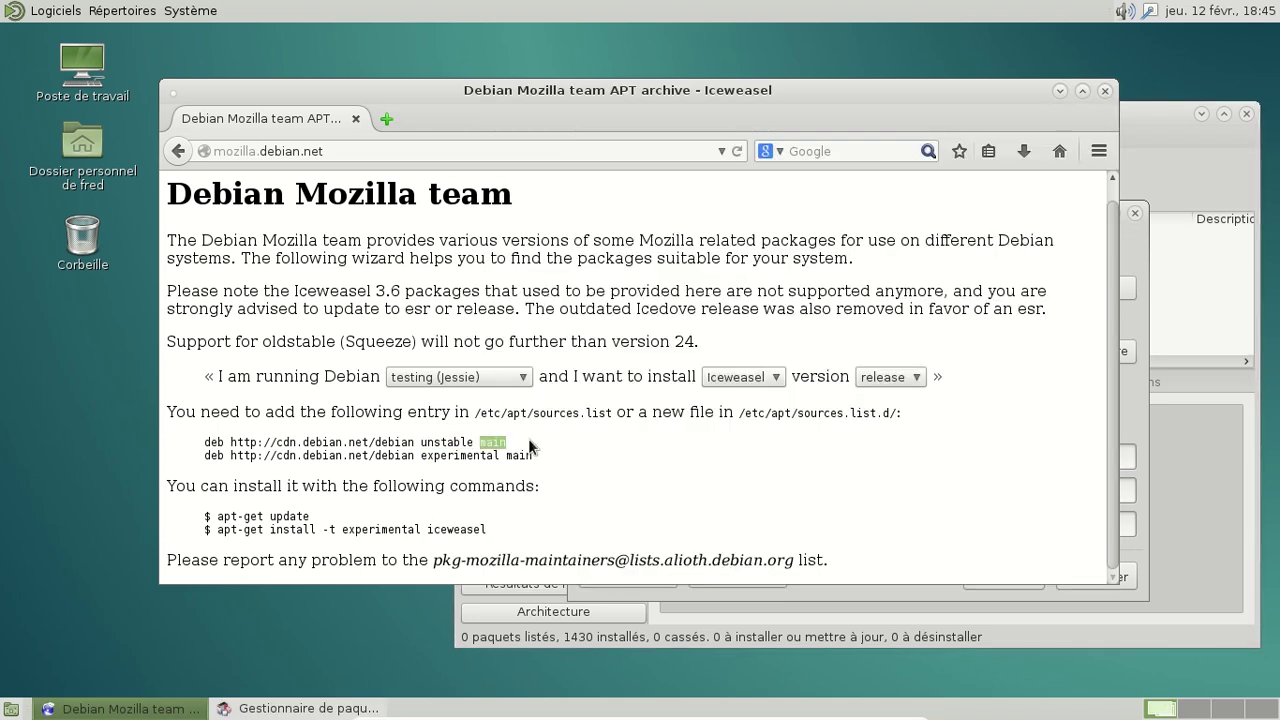
pyautogui.hotkey('alt', 'Tab')
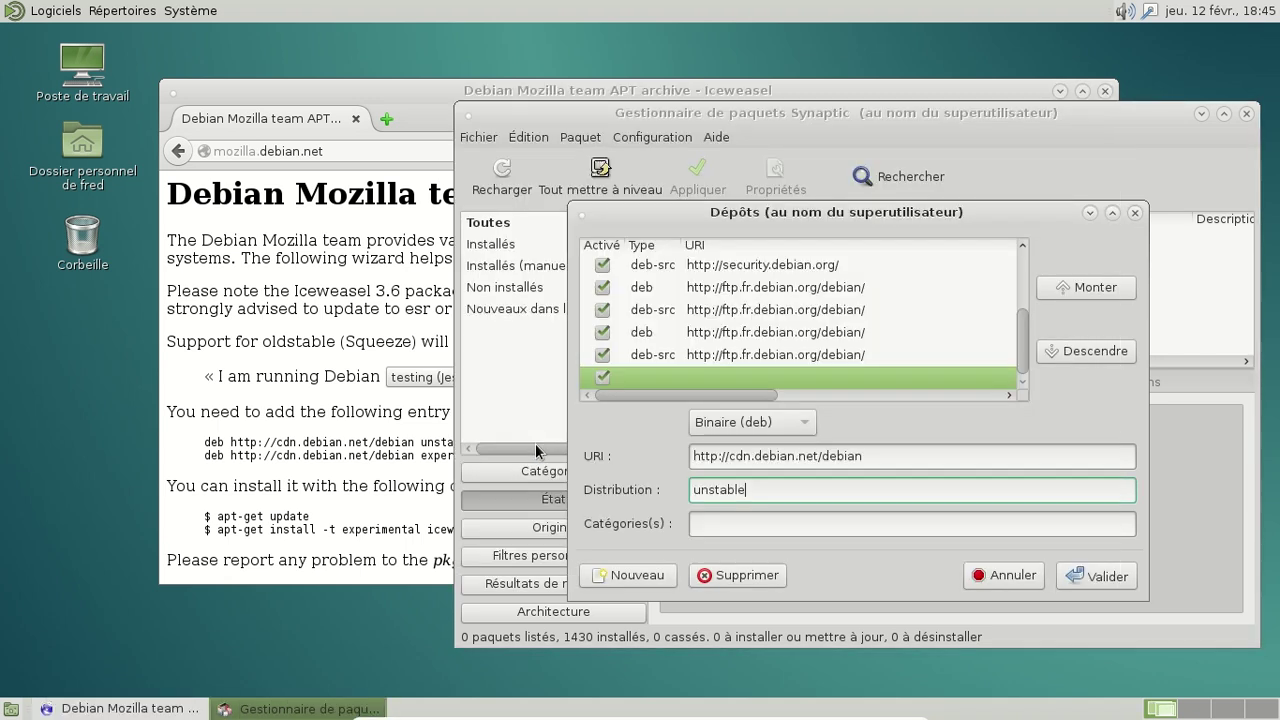
pyautogui.click(762, 520)
pyautogui.middleClick(762, 520)
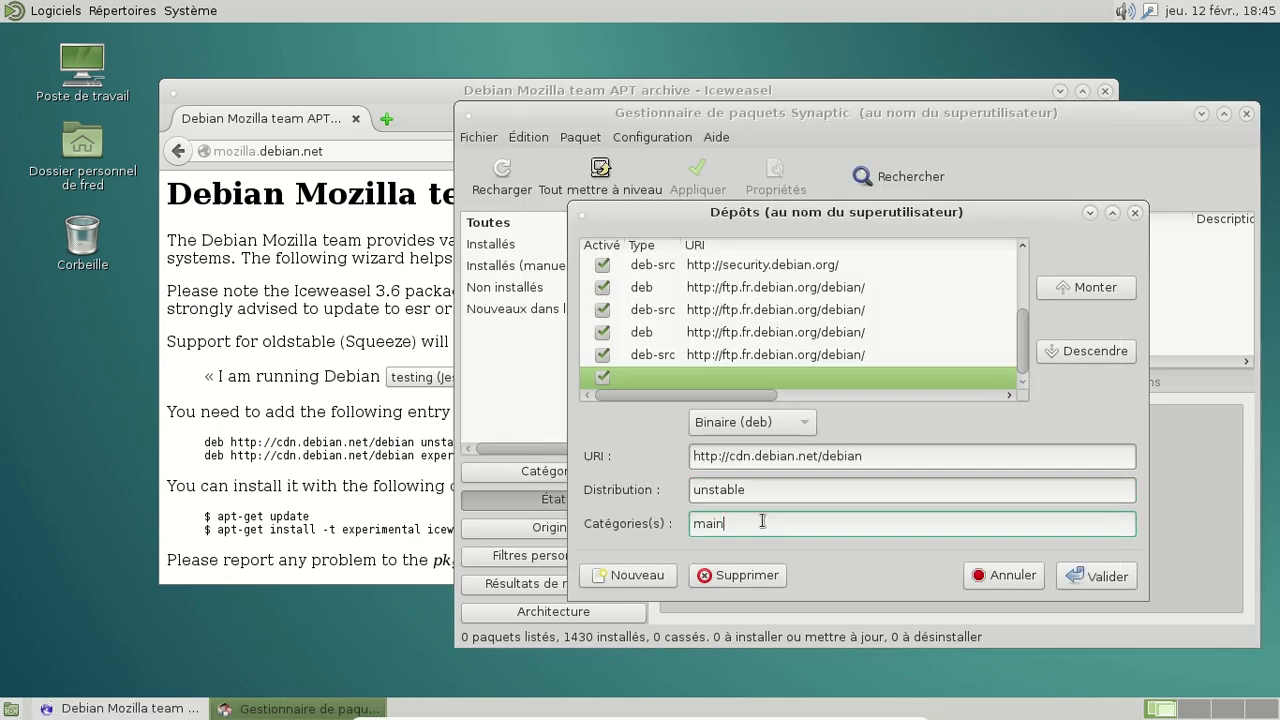
pyautogui.click(1090, 575)
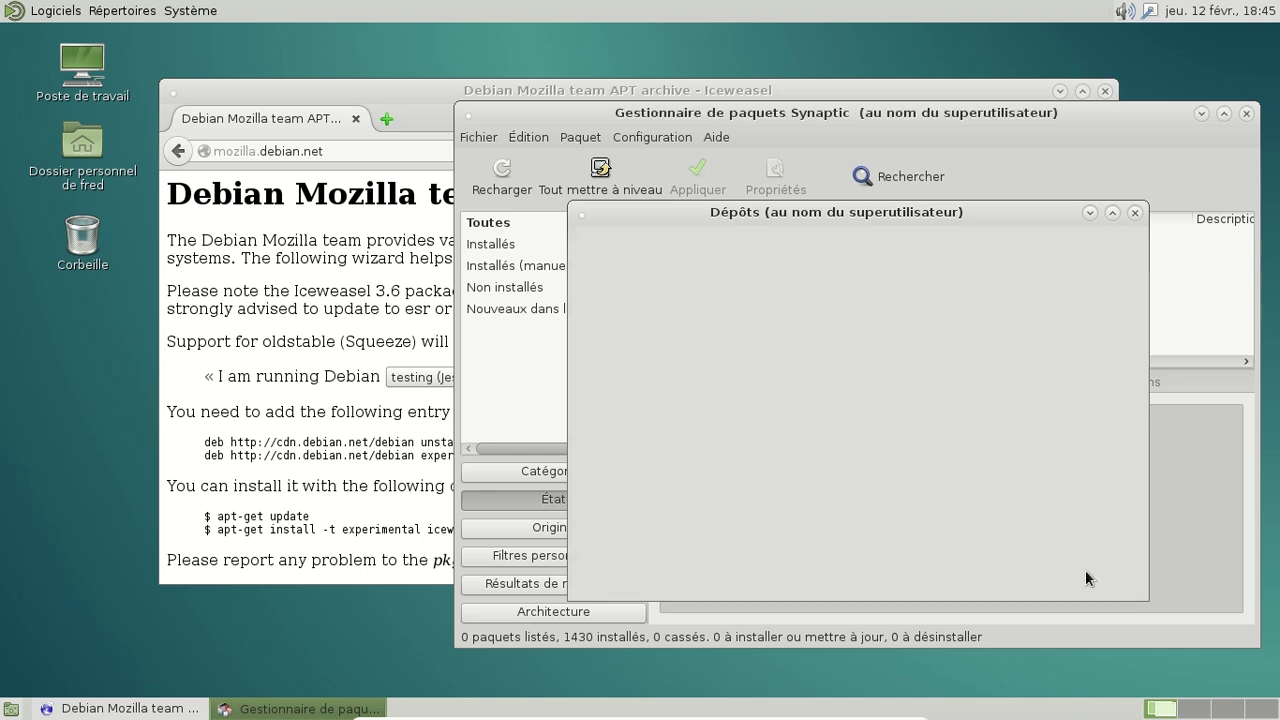
# Step: Reload package information and follow the download of the new cdn.debian.net unstable lists
pyautogui.click(951, 475)
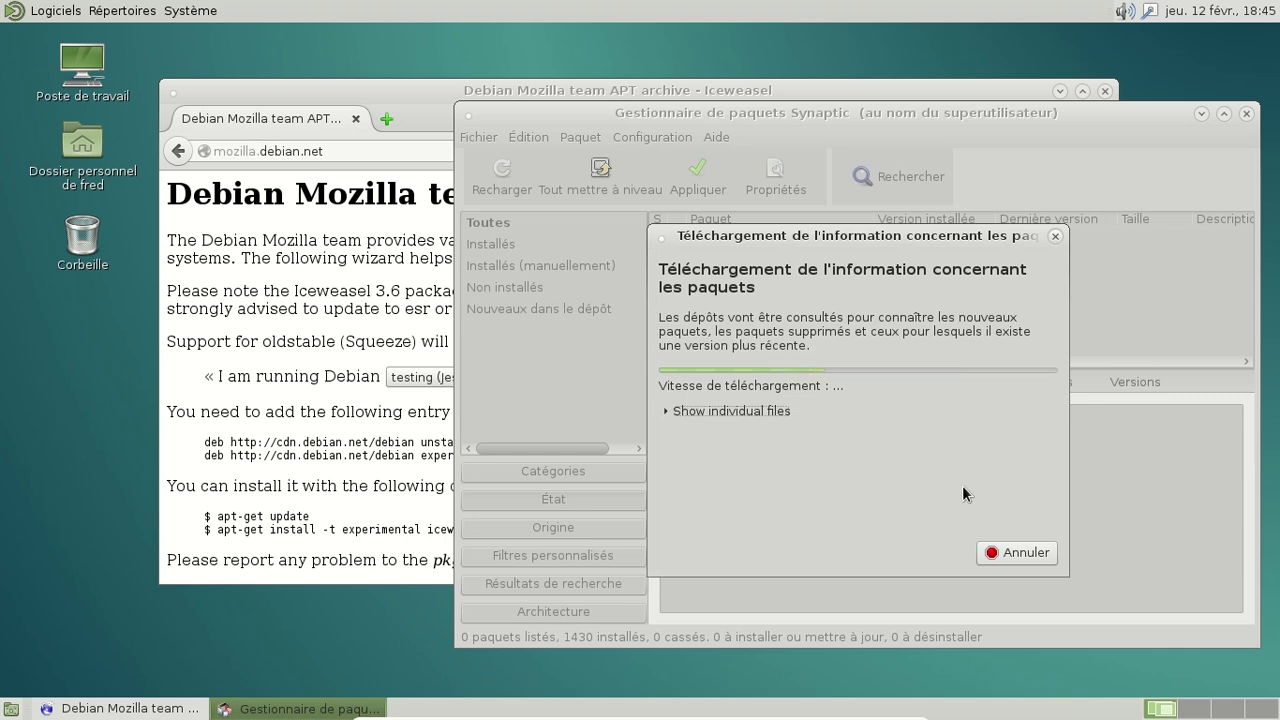
pyautogui.click(411, 475)
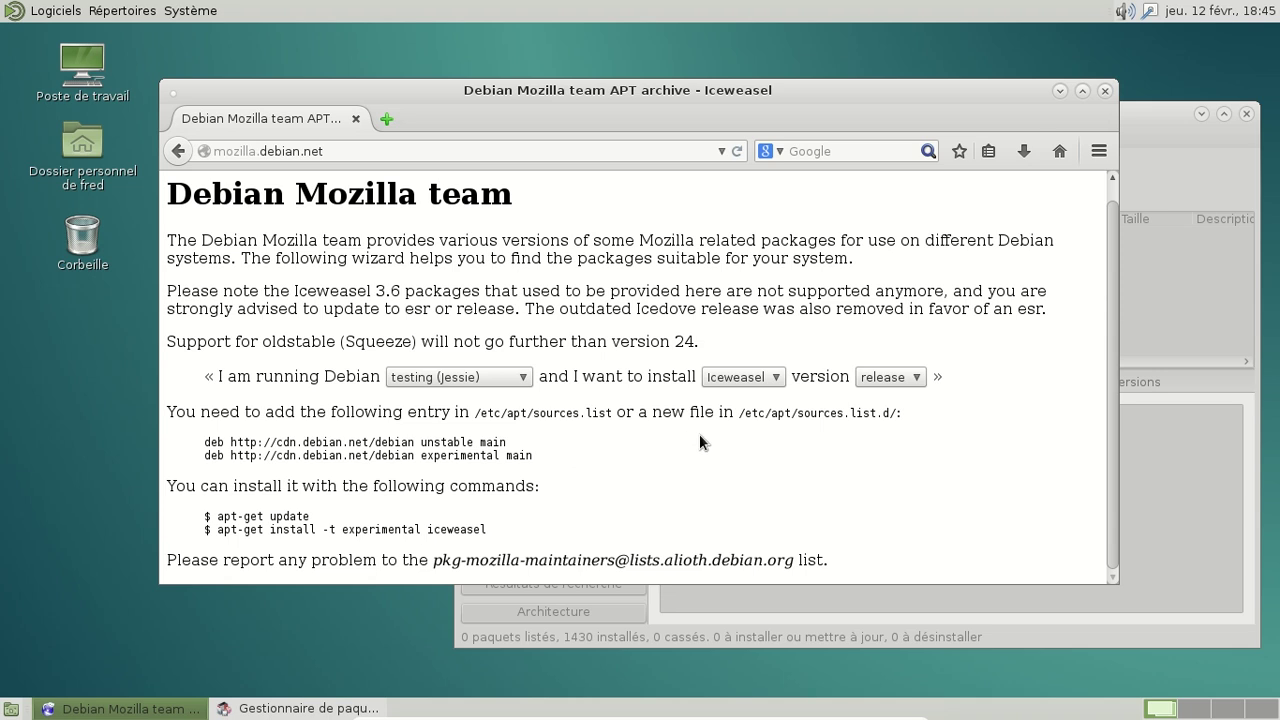
pyautogui.hotkey('alt', 'Tab')
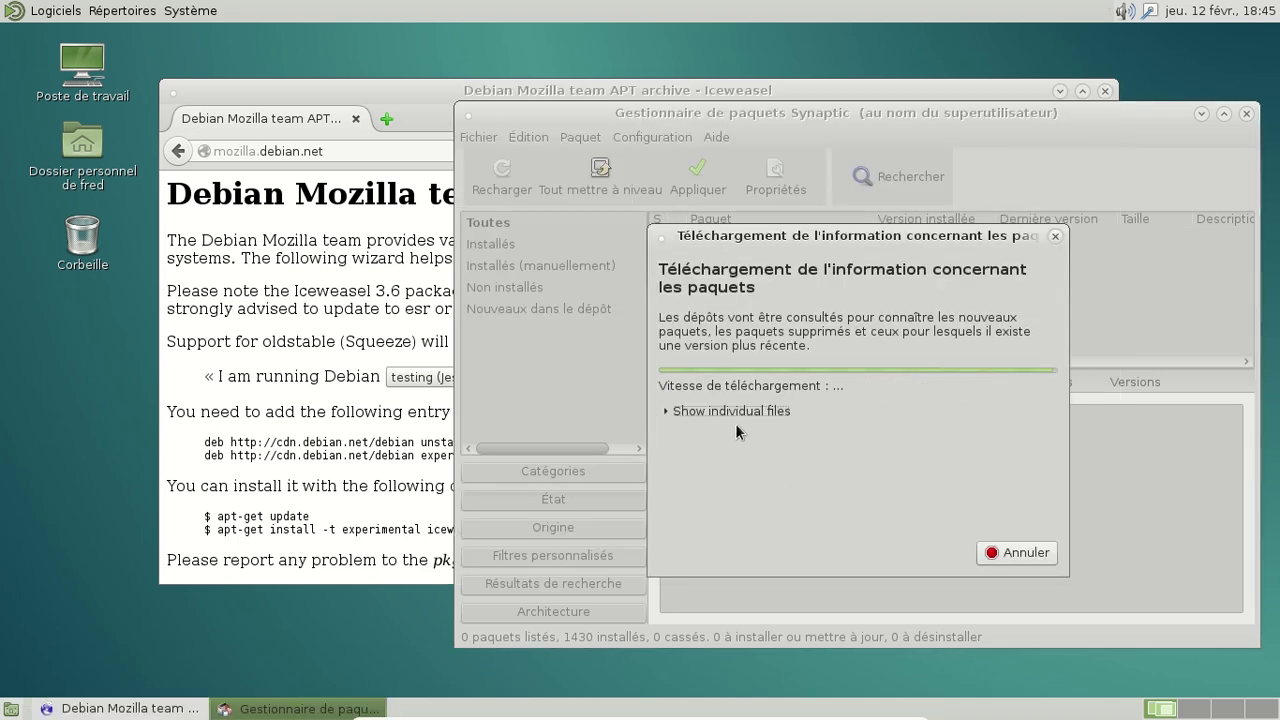
pyautogui.click(672, 411)
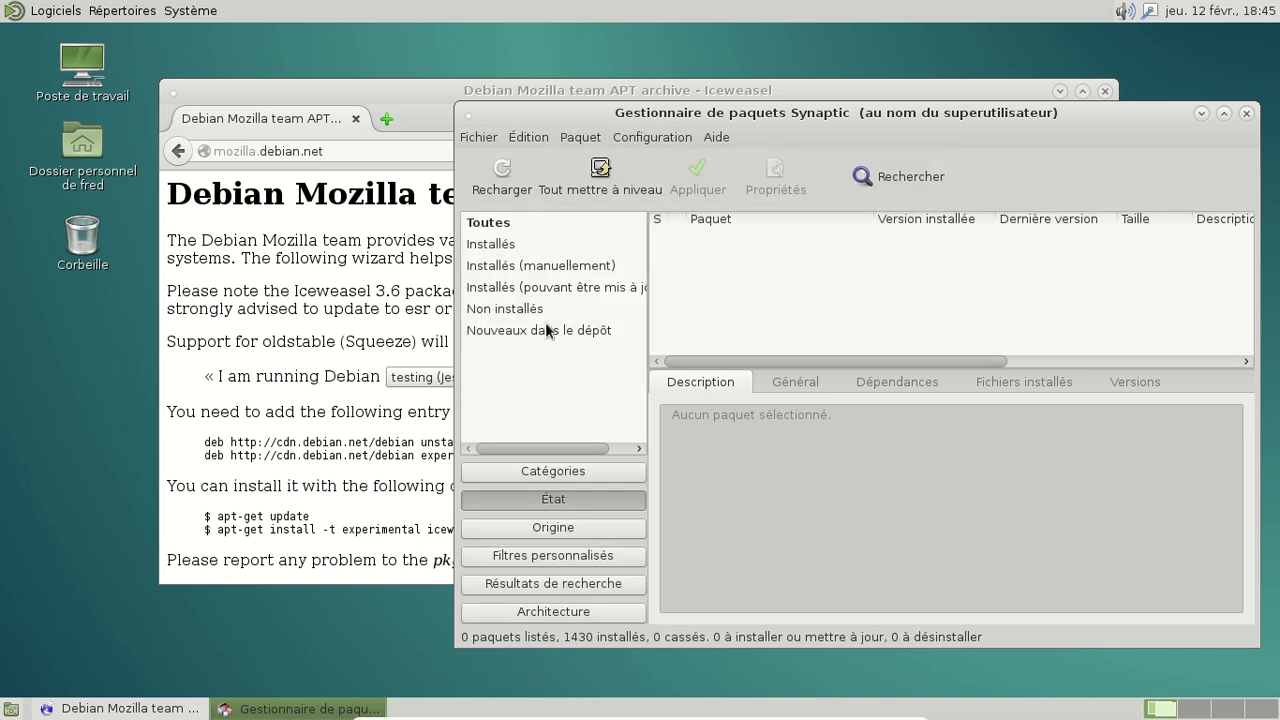
# Step: Show the packages new in the repository and scroll through them
pyautogui.click(545, 328)
pyautogui.scroll(-15, 872, 270)
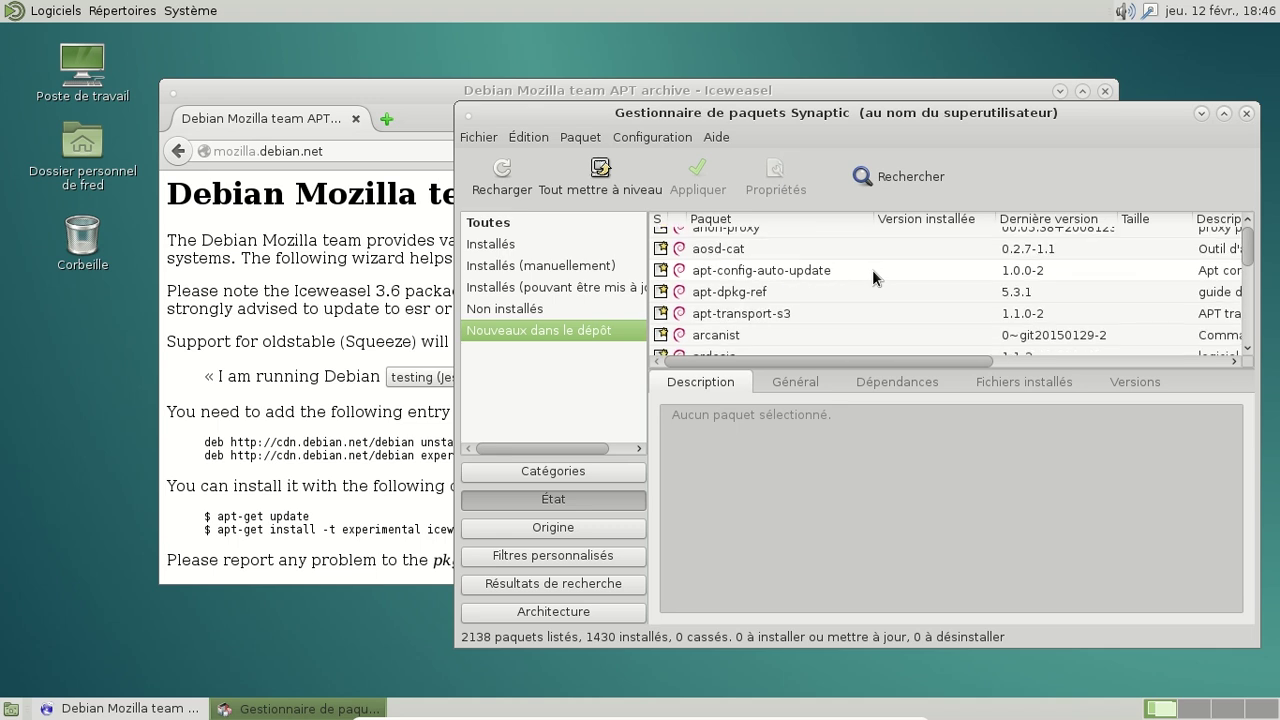
pyautogui.scroll(-15, 872, 277)
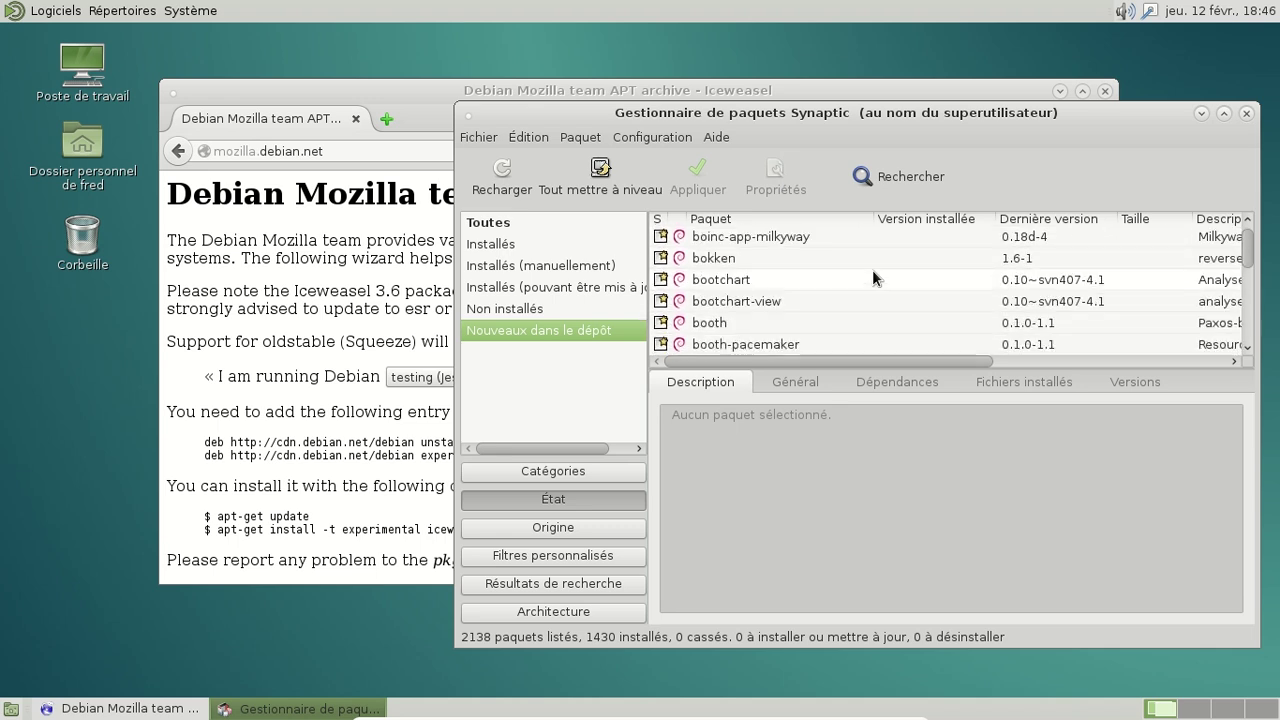
pyautogui.scroll(-15, 872, 277)
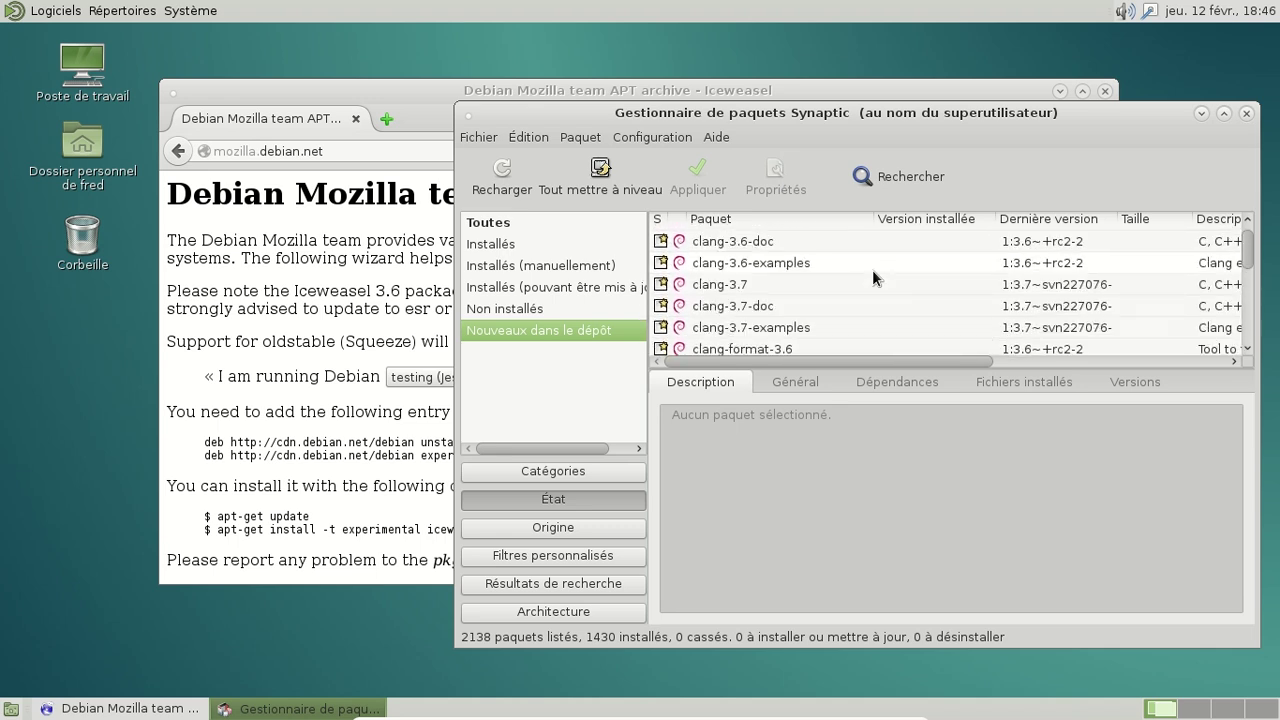
pyautogui.scroll(-8, 872, 270)
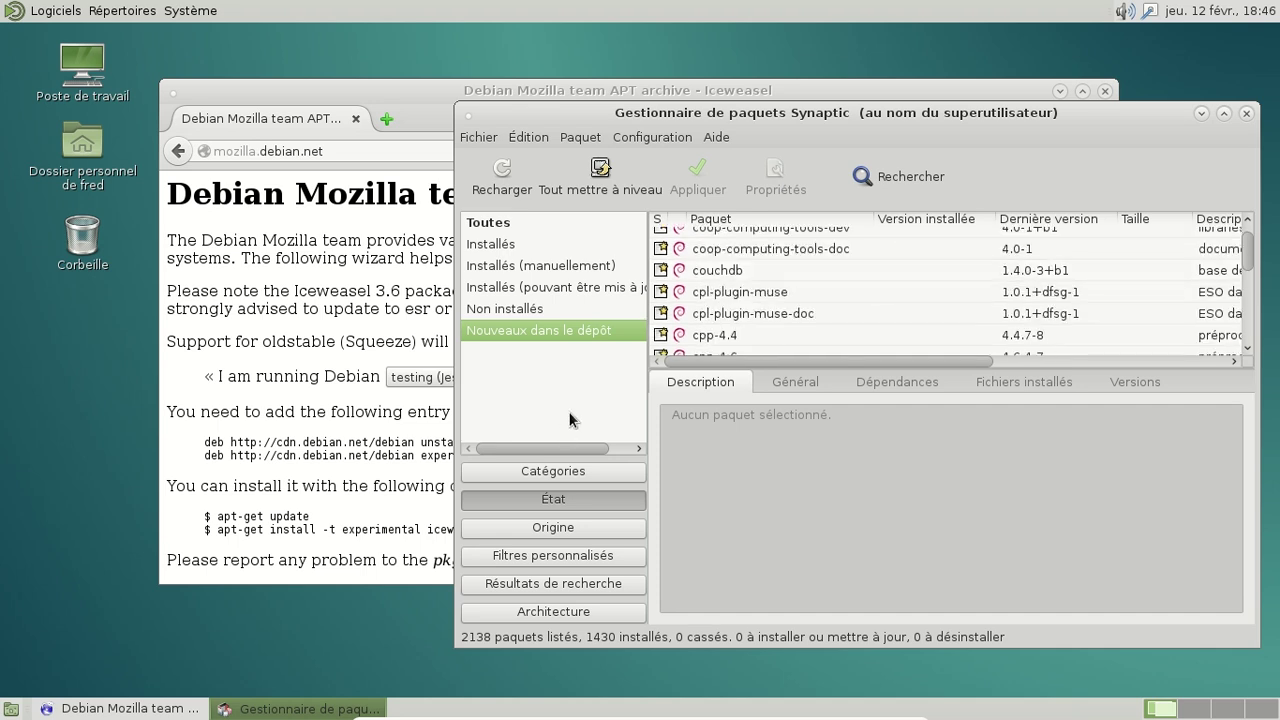
# Step: Search for iceweasel and browse the 150 results, including installed iceweasel 31.4.0esr-1
pyautogui.click(892, 196)
pyautogui.write('ic')
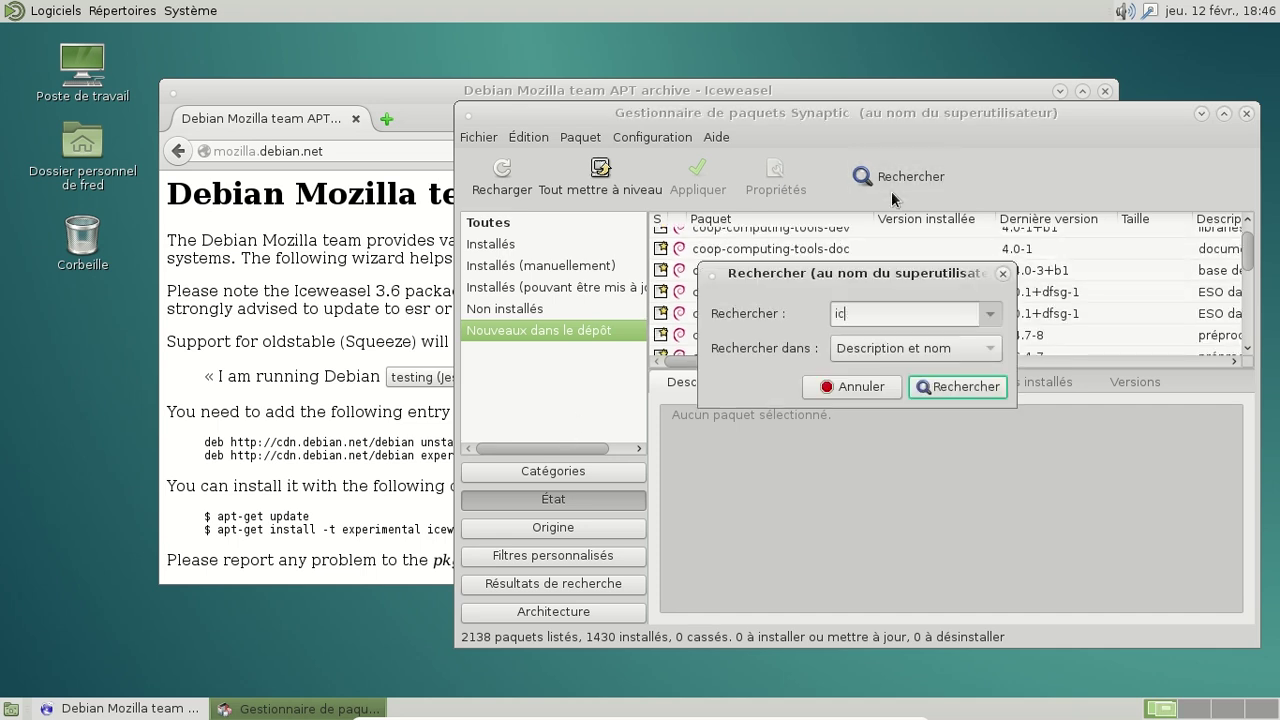
pyautogui.write('eweasel')
pyautogui.press('Return')
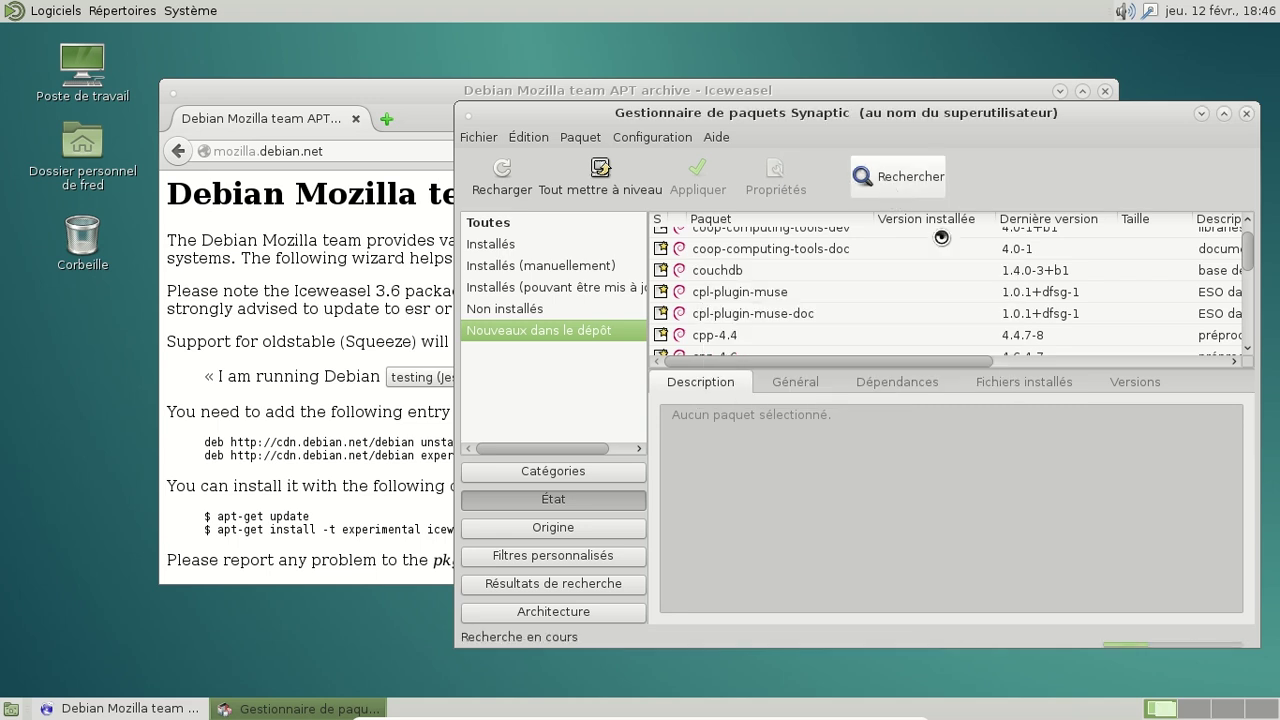
pyautogui.scroll(-3, 940, 256)
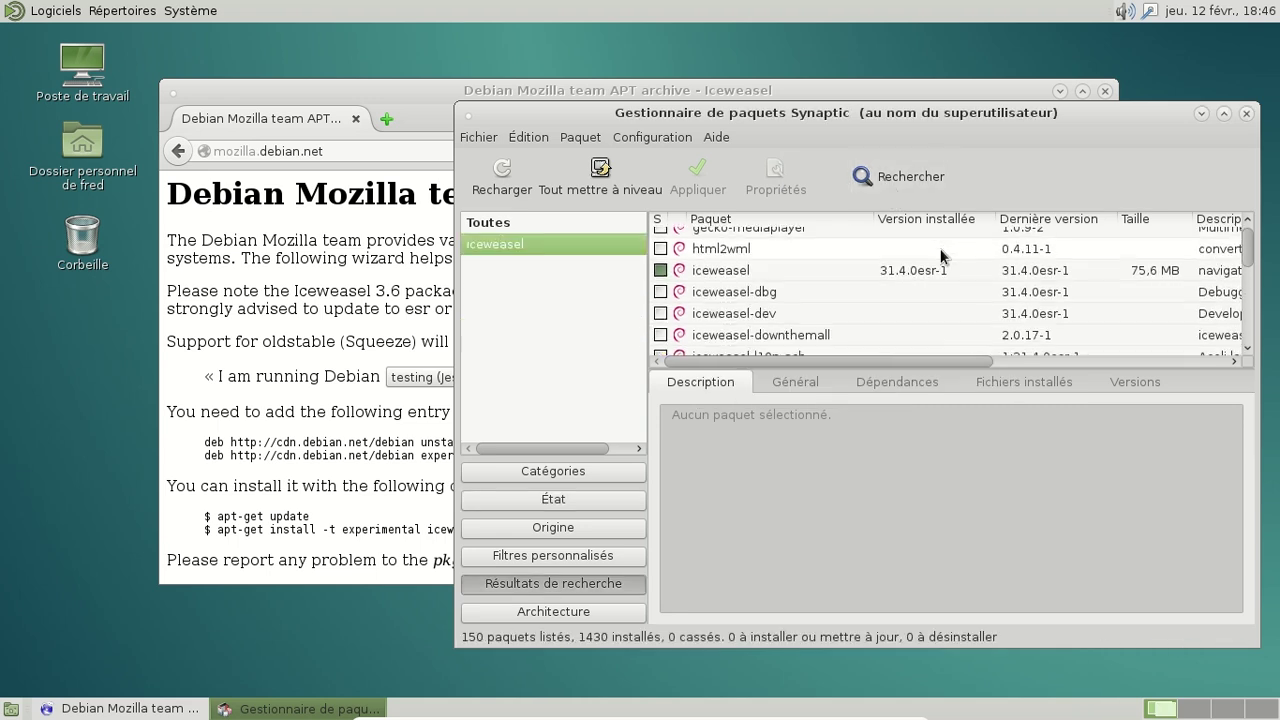
pyautogui.scroll(-15, 940, 256)
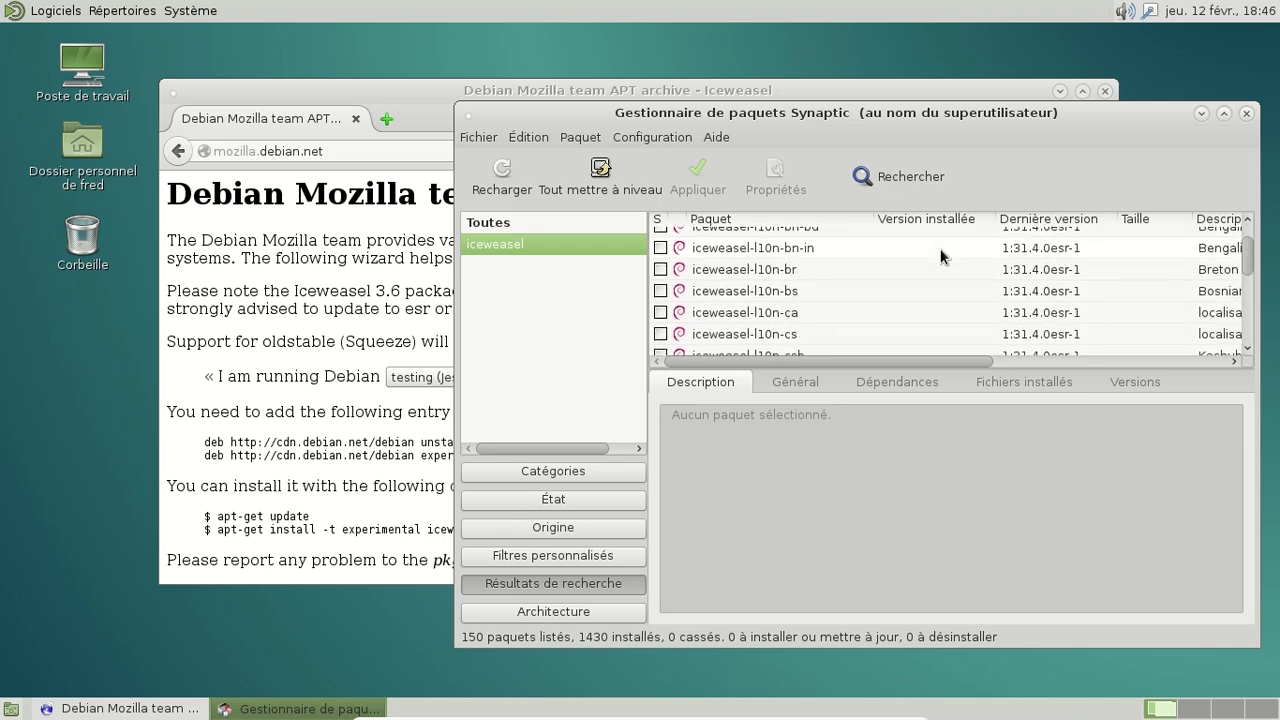
pyautogui.scroll(-20, 940, 256)
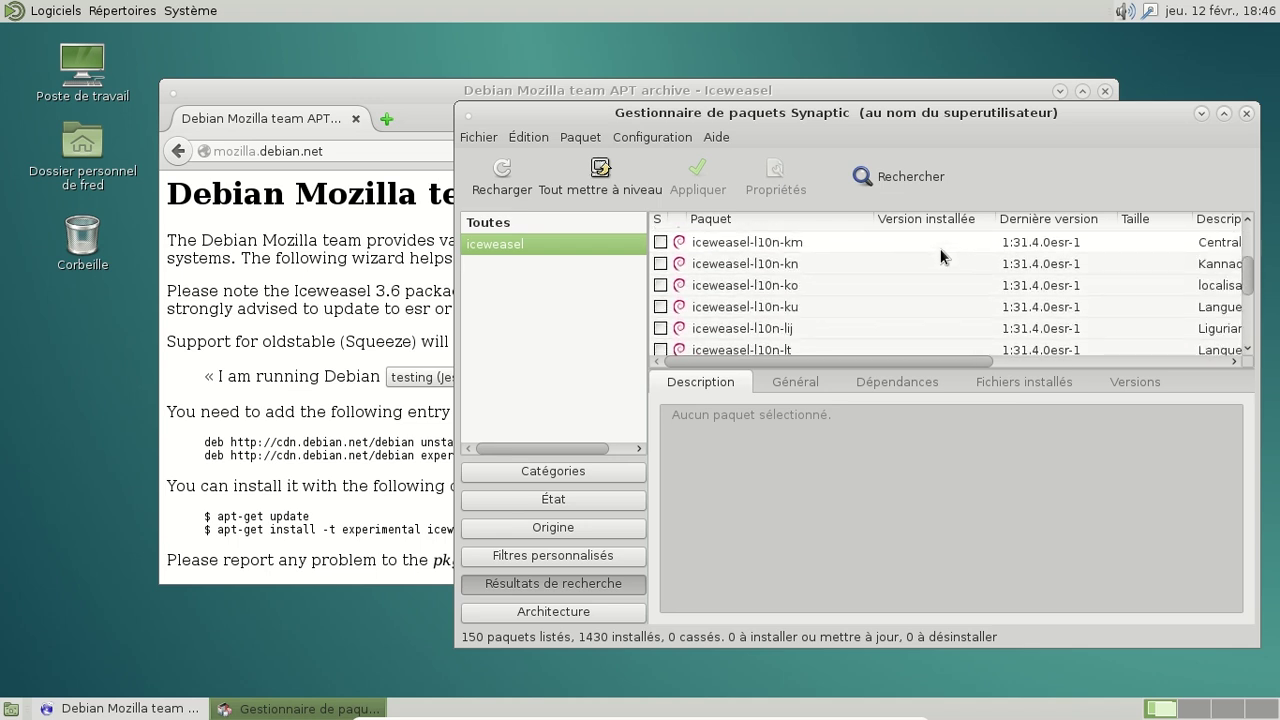
pyautogui.scroll(-20, 940, 256)
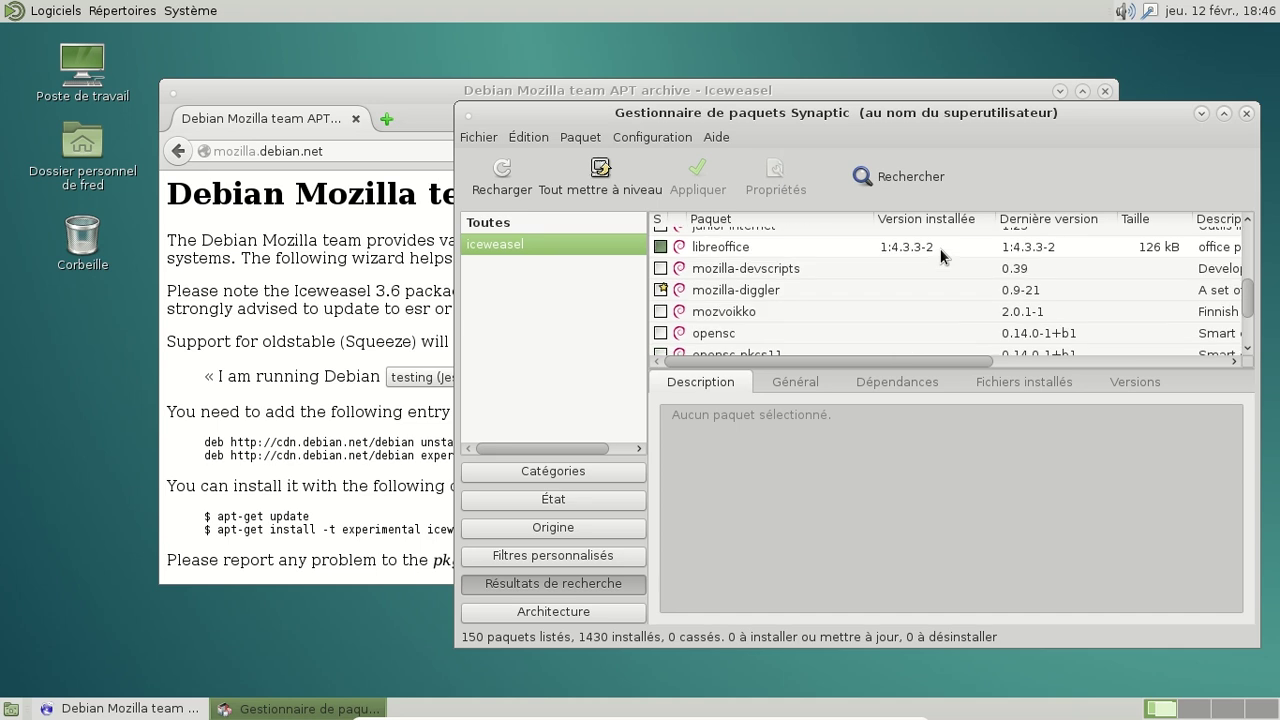
pyautogui.scroll(-20, 940, 256)
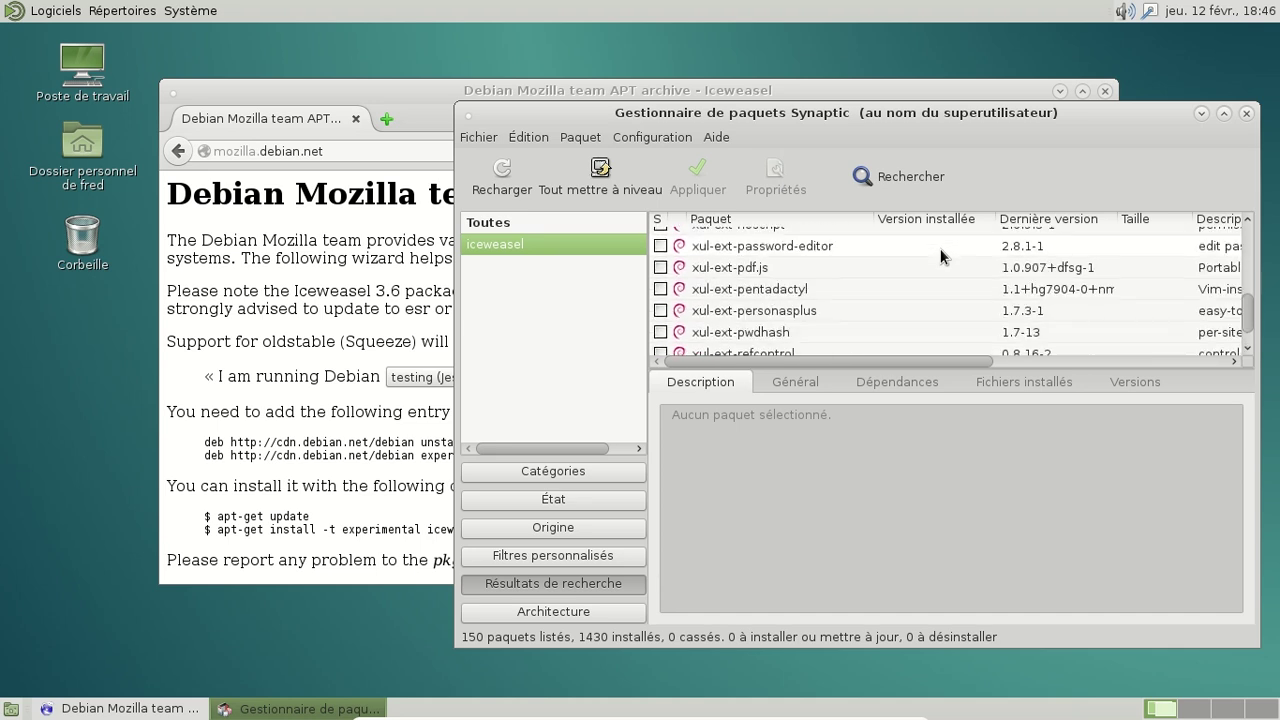
pyautogui.moveTo(1249, 323); pyautogui.dragTo(1246, 184)
pyautogui.scroll(-4, 891, 268)
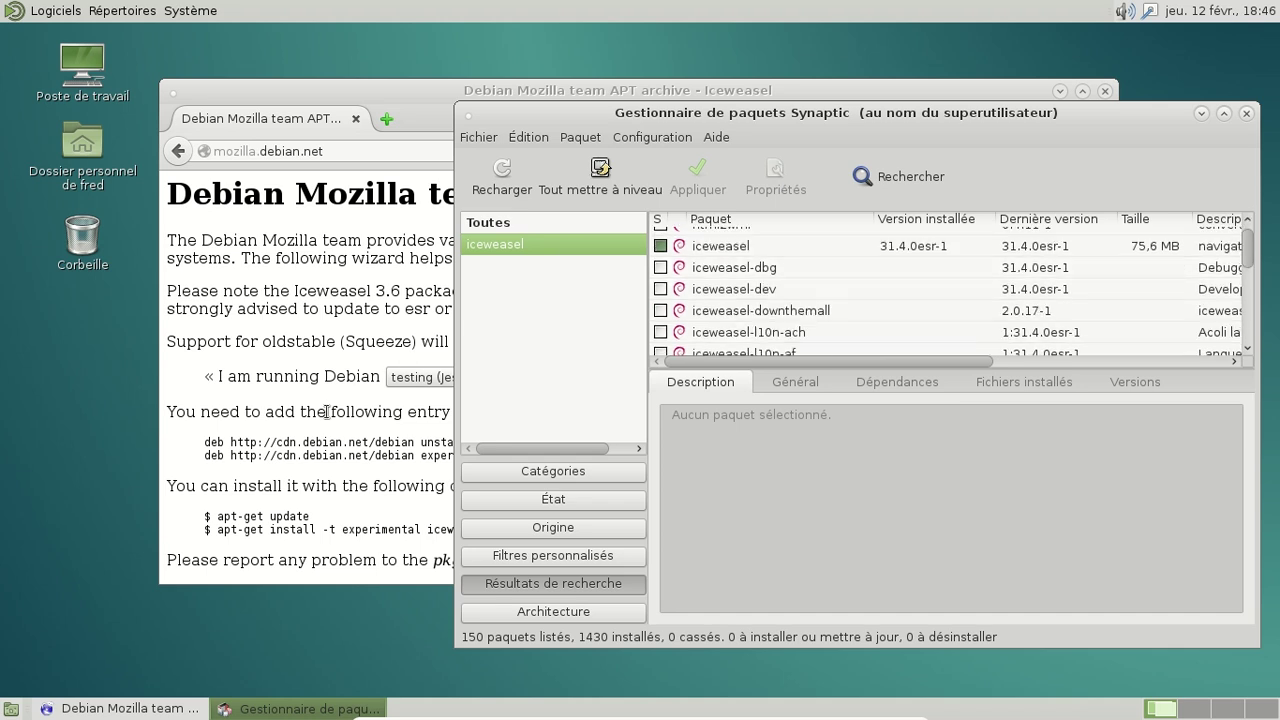
# Step: Open the Dépôts repository list and add a blank new entry
pyautogui.click(675, 137)
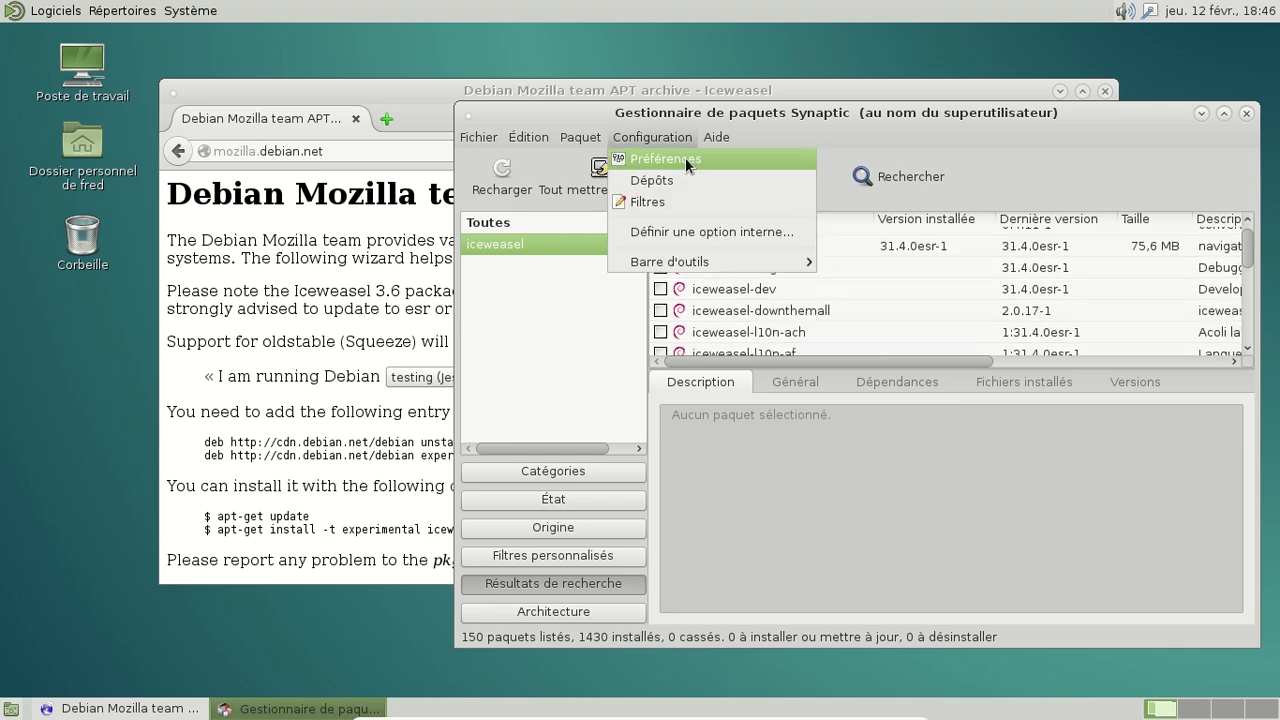
pyautogui.click(679, 157)
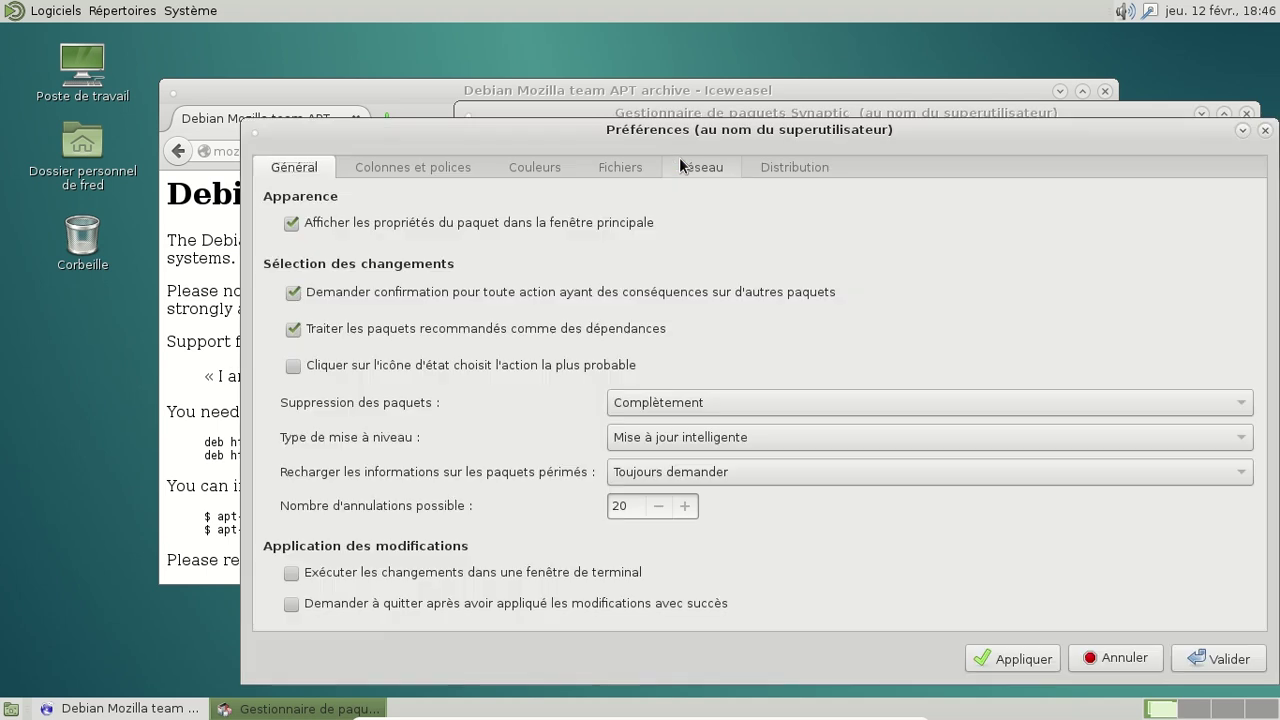
pyautogui.click(1267, 129)
pyautogui.click(675, 137)
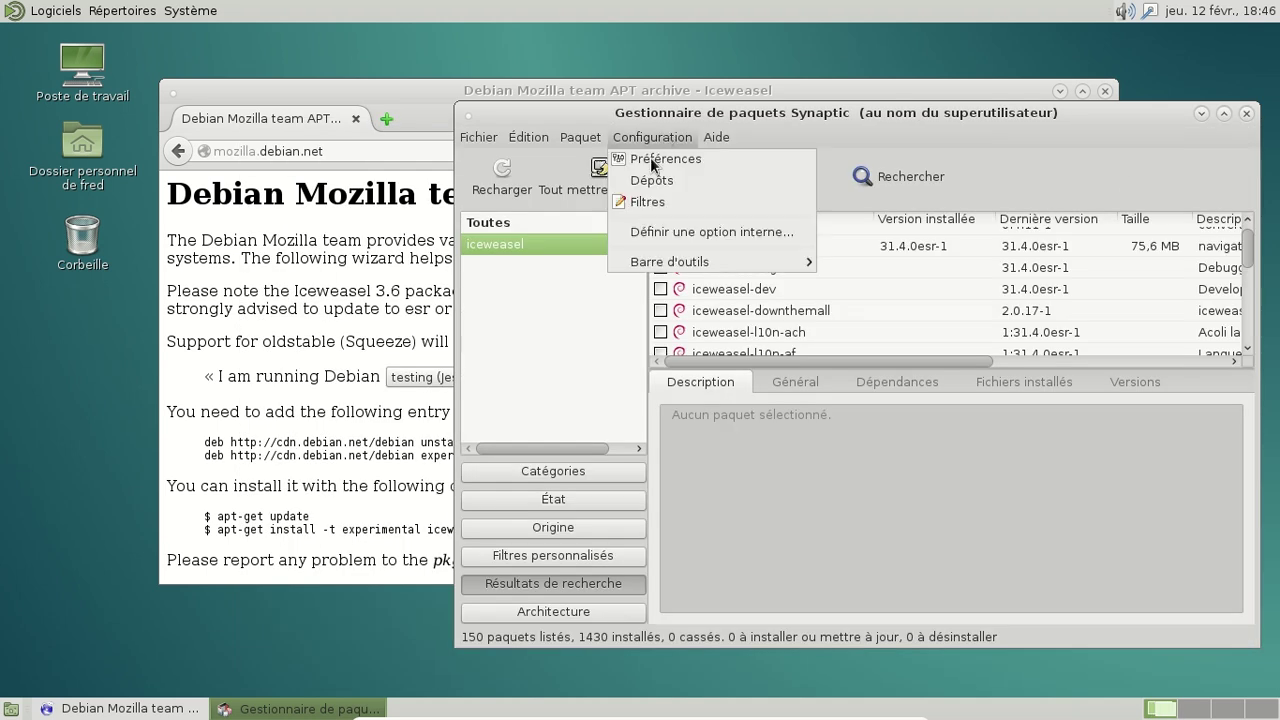
pyautogui.click(655, 178)
pyautogui.scroll(-3, 800, 346)
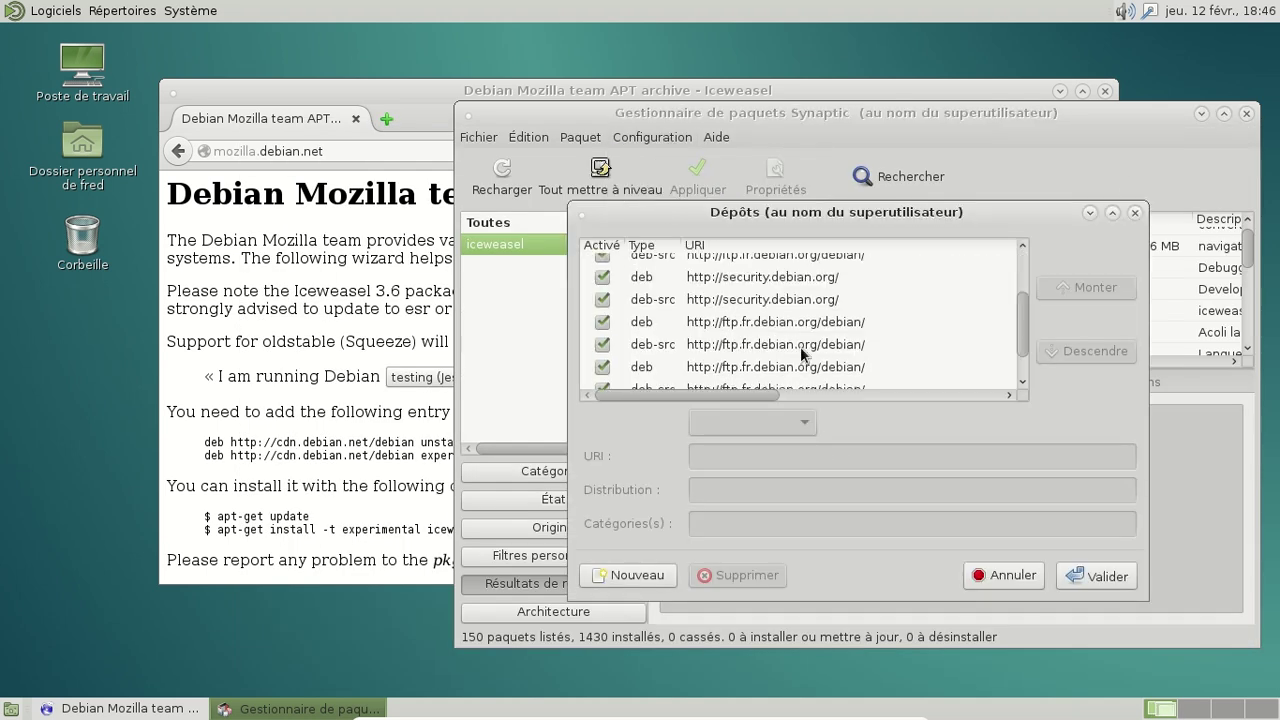
pyautogui.click(641, 574)
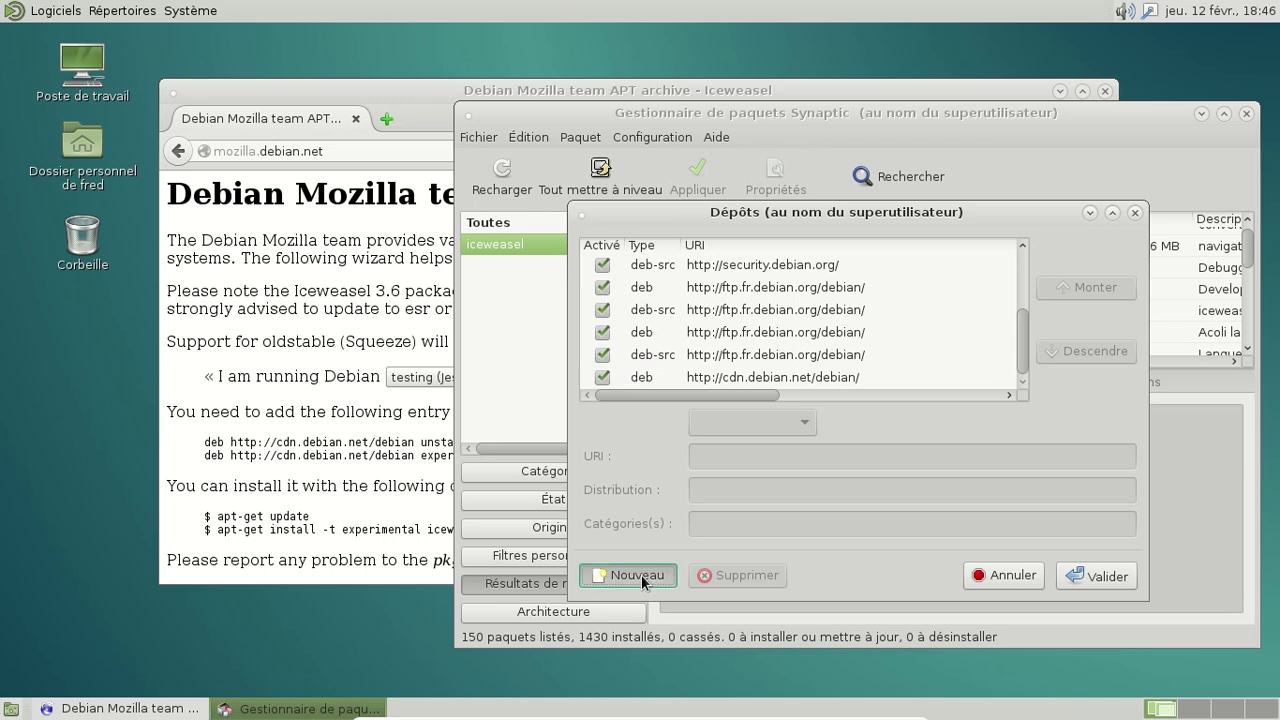
pyautogui.click(366, 461)
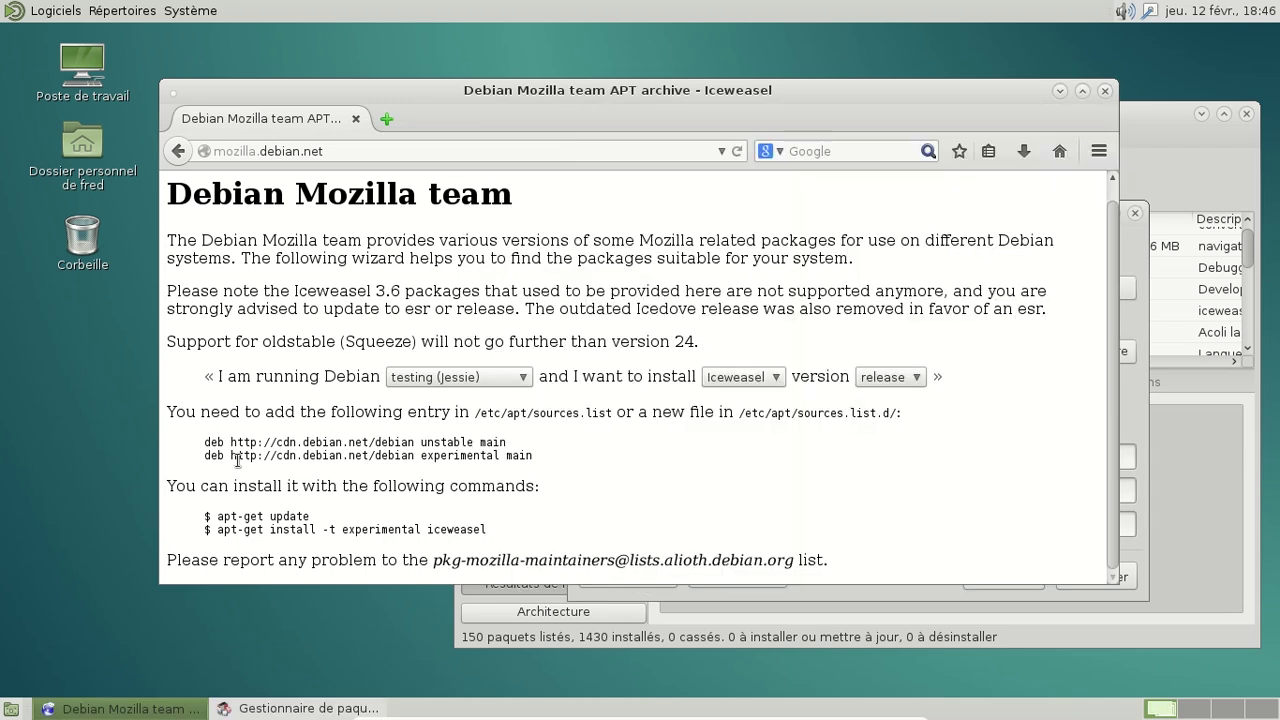
pyautogui.moveTo(231, 457); pyautogui.dragTo(415, 458)
pyautogui.hotkey('ctrl', 'c')
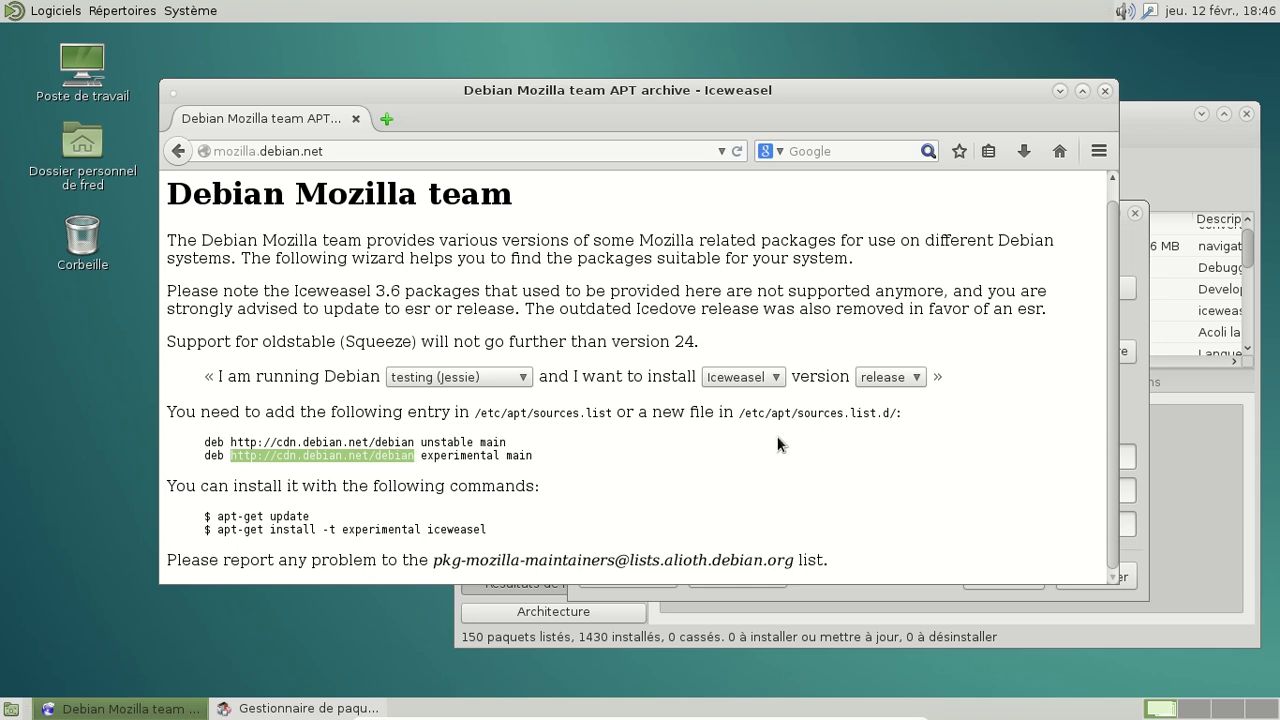
pyautogui.hotkey('alt', 'Tab')
pyautogui.click(736, 460)
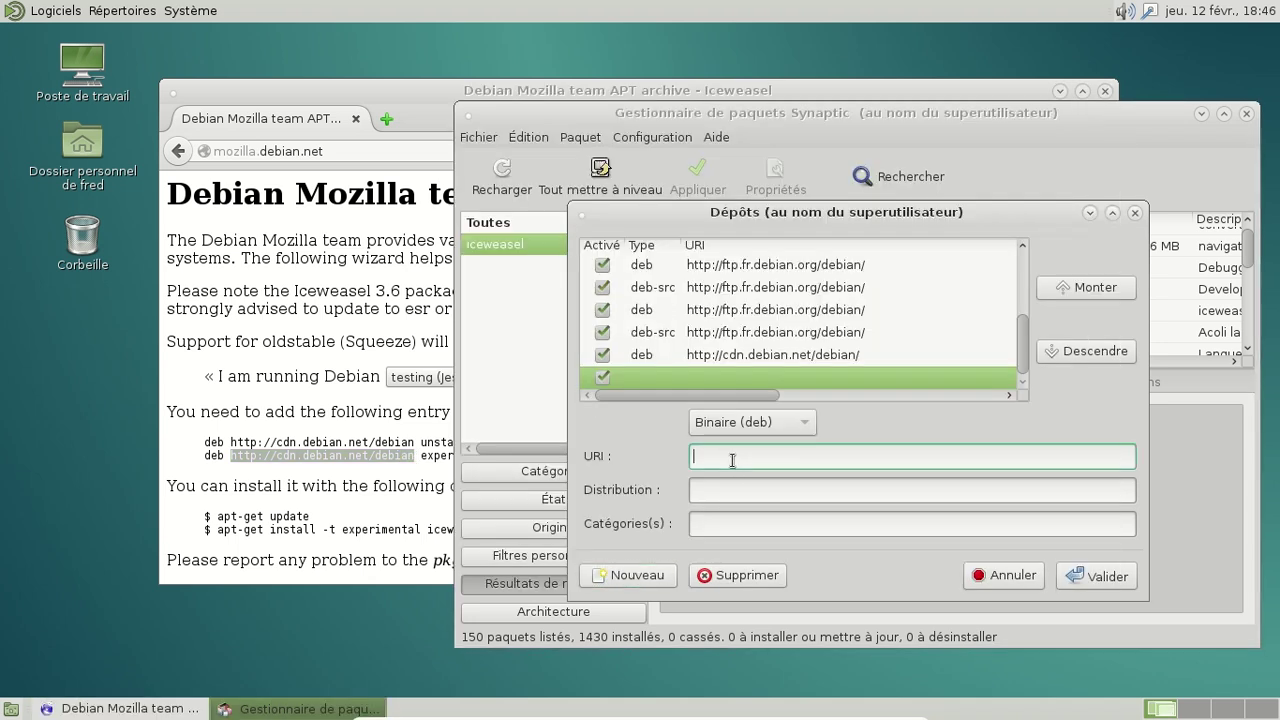
pyautogui.middleClick(732, 460)
# Step: Enter 'experimental' as the entry's distribution
pyautogui.click(716, 488)
pyautogui.write('experm')
pyautogui.press('BackSpace')
pyautogui.write('imen')
pyautogui.press('BackSpace')
pyautogui.write('enta')
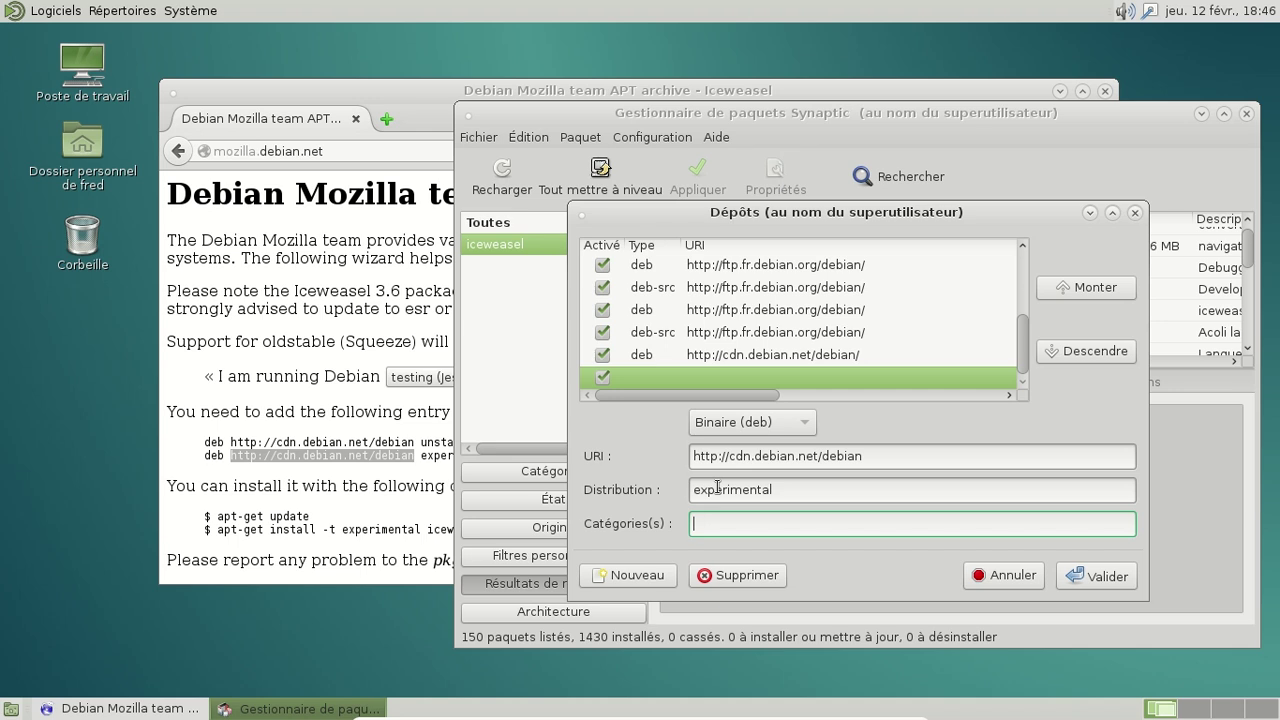
# Step: Set the category to main, confirm the experimental source, and reload package information
pyautogui.click(412, 456)
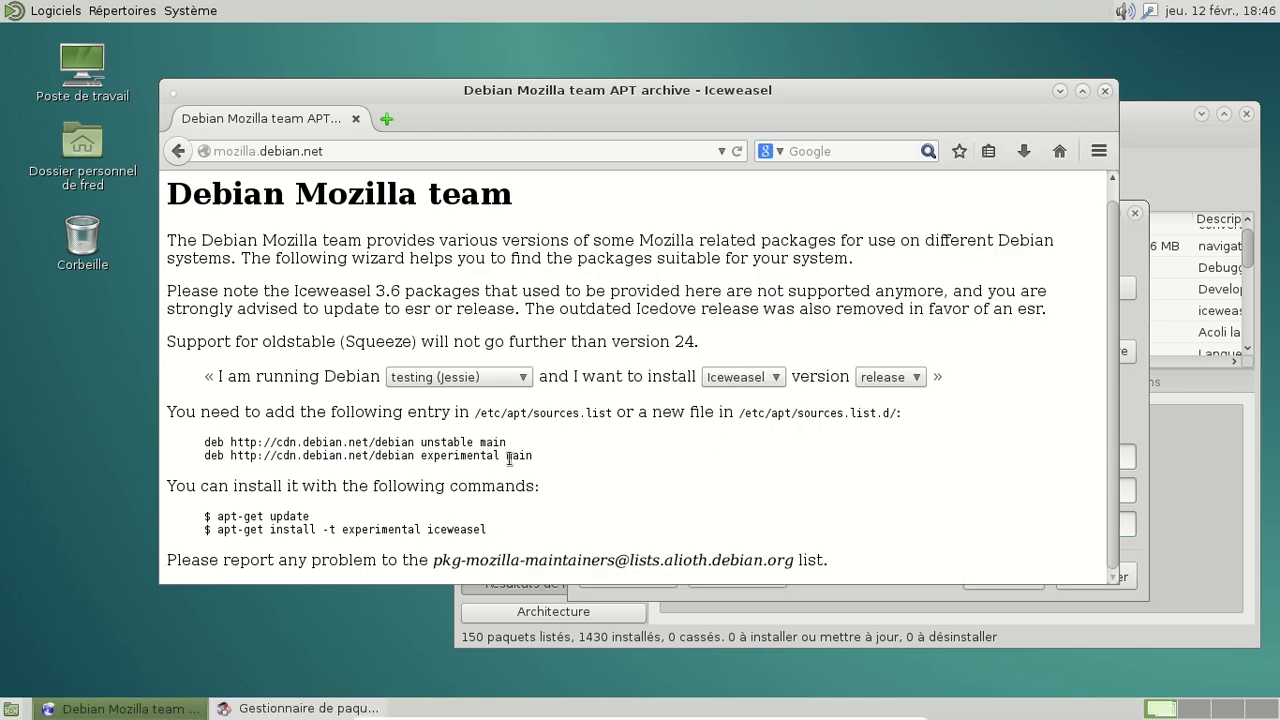
pyautogui.hotkey('alt', 'Tab')
pyautogui.press('Tab')
pyautogui.write('main')
pyautogui.click(1097, 576)
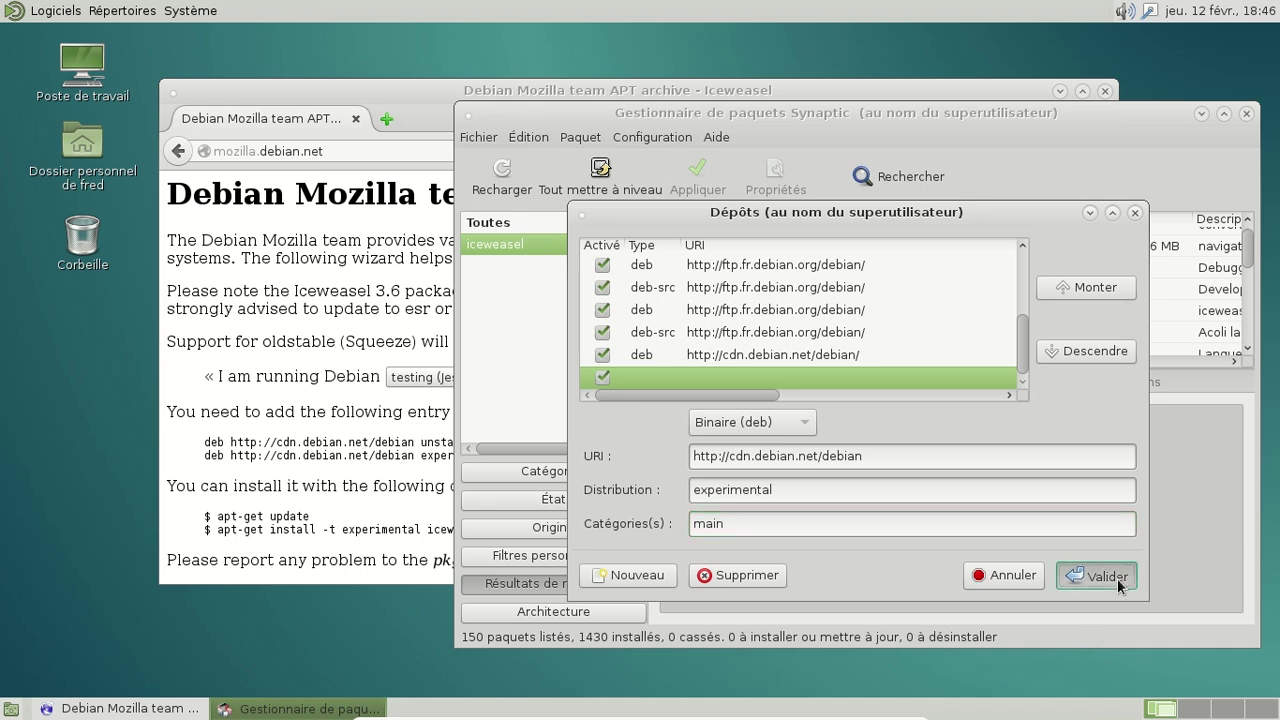
pyautogui.click(993, 468)
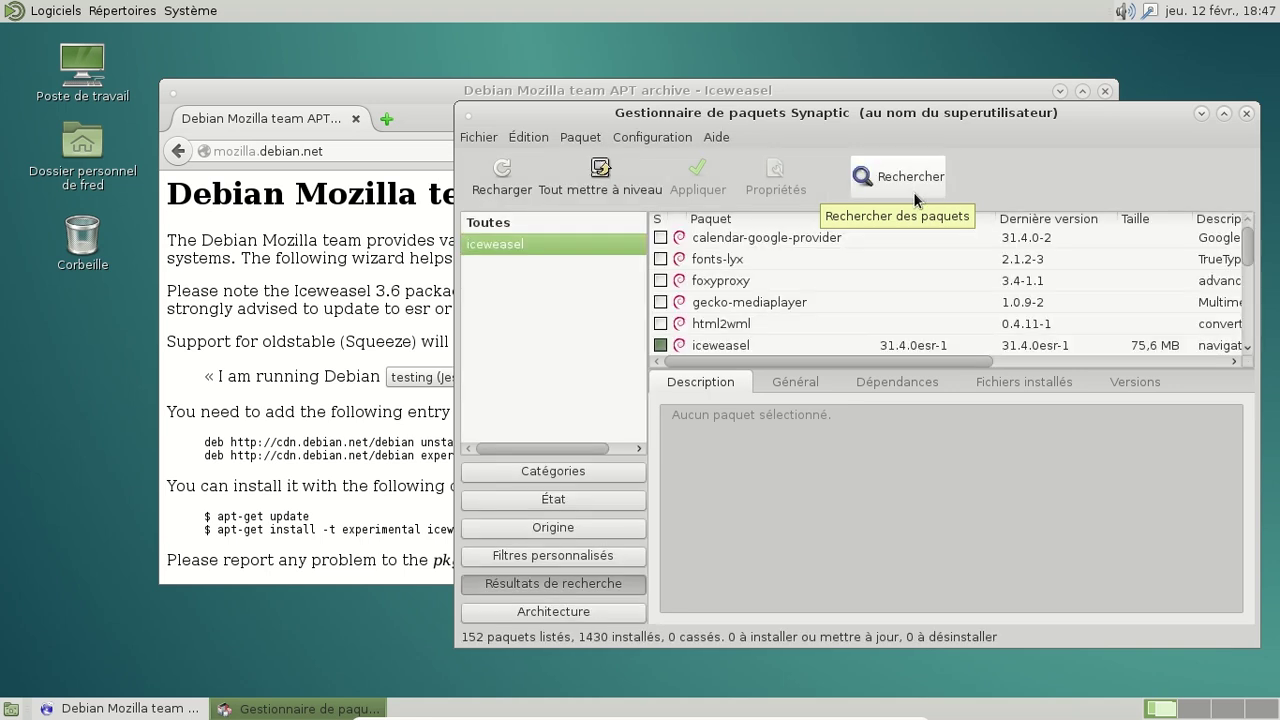
# Step: Review the Tout mettre à niveau dependency list, cancel it, and close Synaptic
pyautogui.click(603, 172)
pyautogui.scroll(-15, 1001, 351)
pyautogui.scroll(-15, 1001, 351)
pyautogui.scroll(-15, 1001, 351)
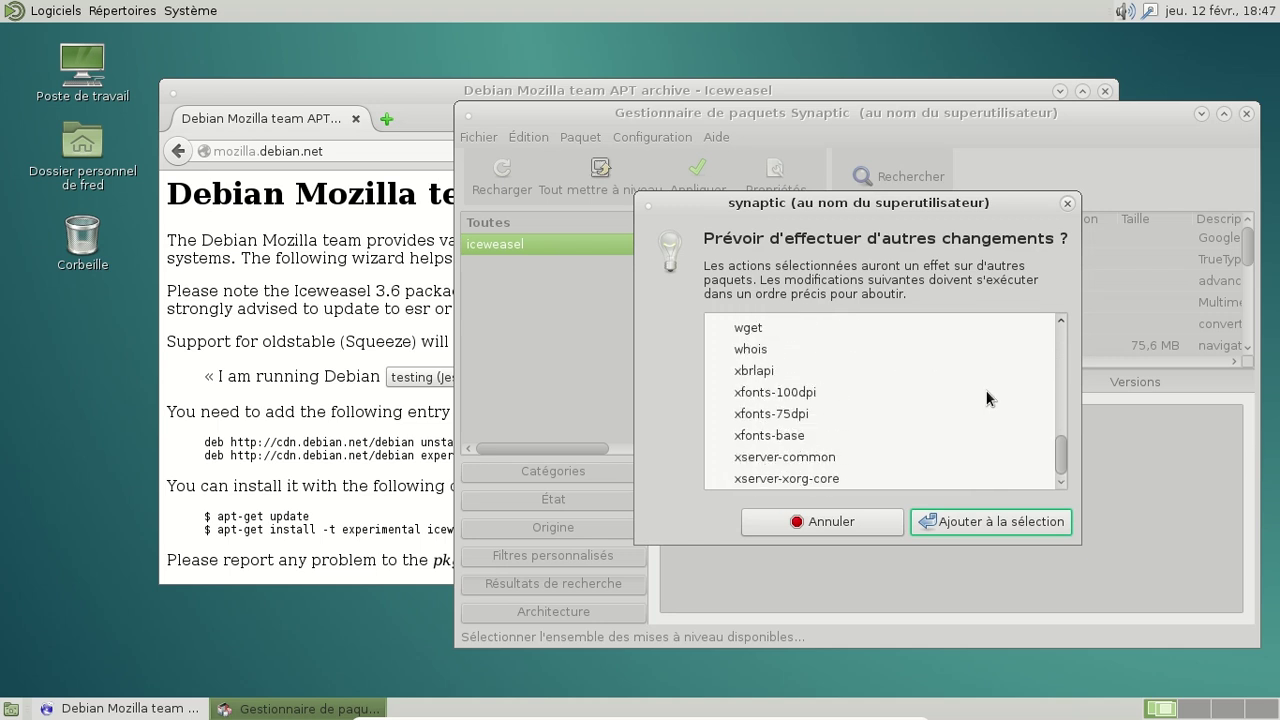
pyautogui.moveTo(1062, 458); pyautogui.dragTo(1075, 330)
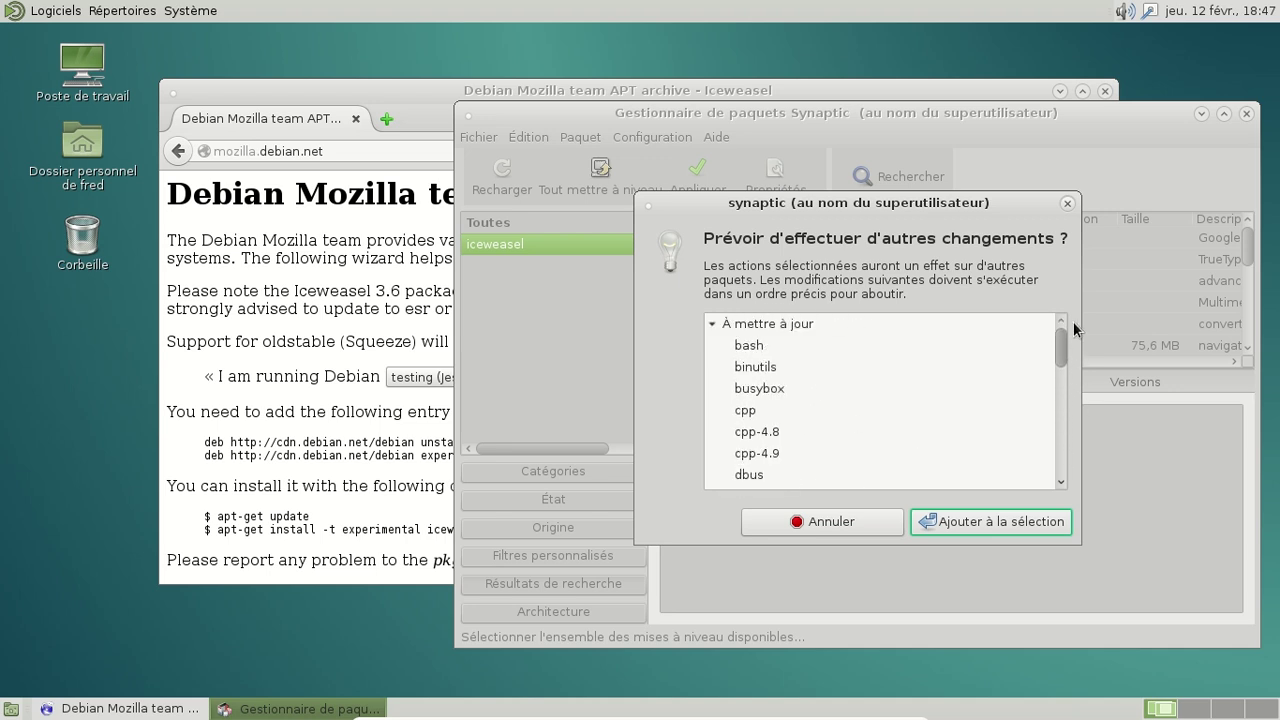
pyautogui.click(917, 520)
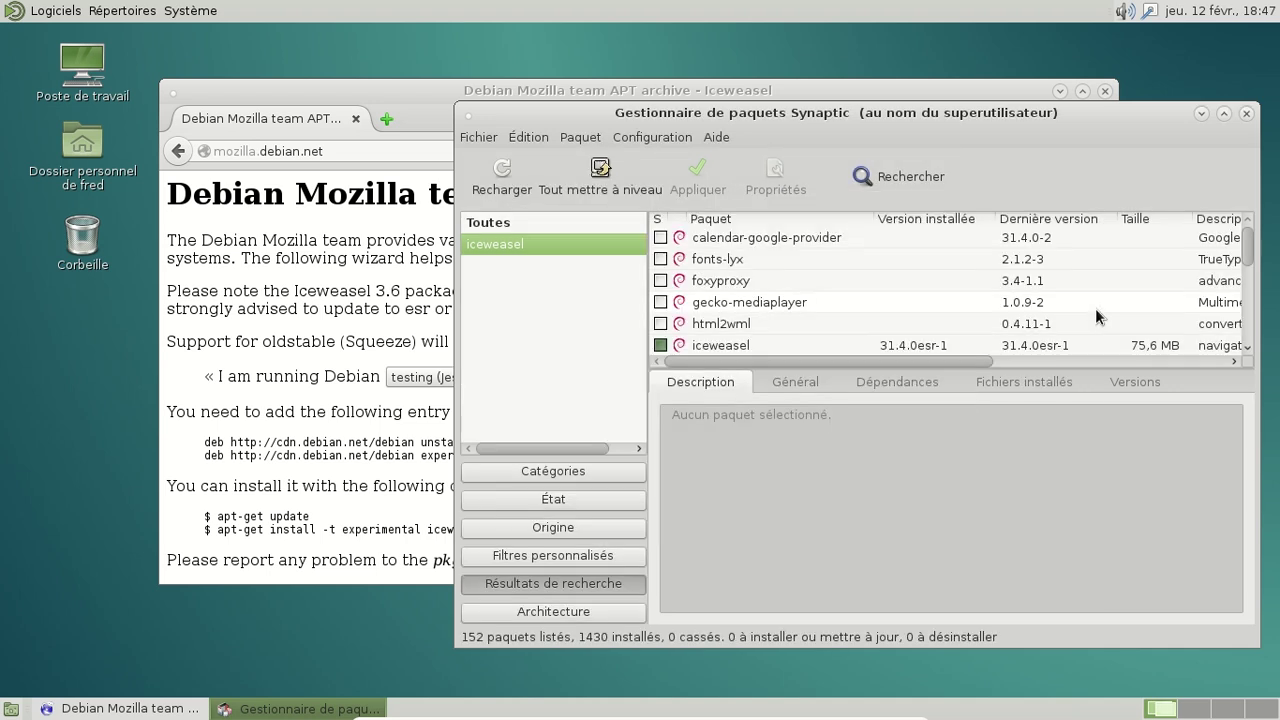
pyautogui.click(1246, 113)
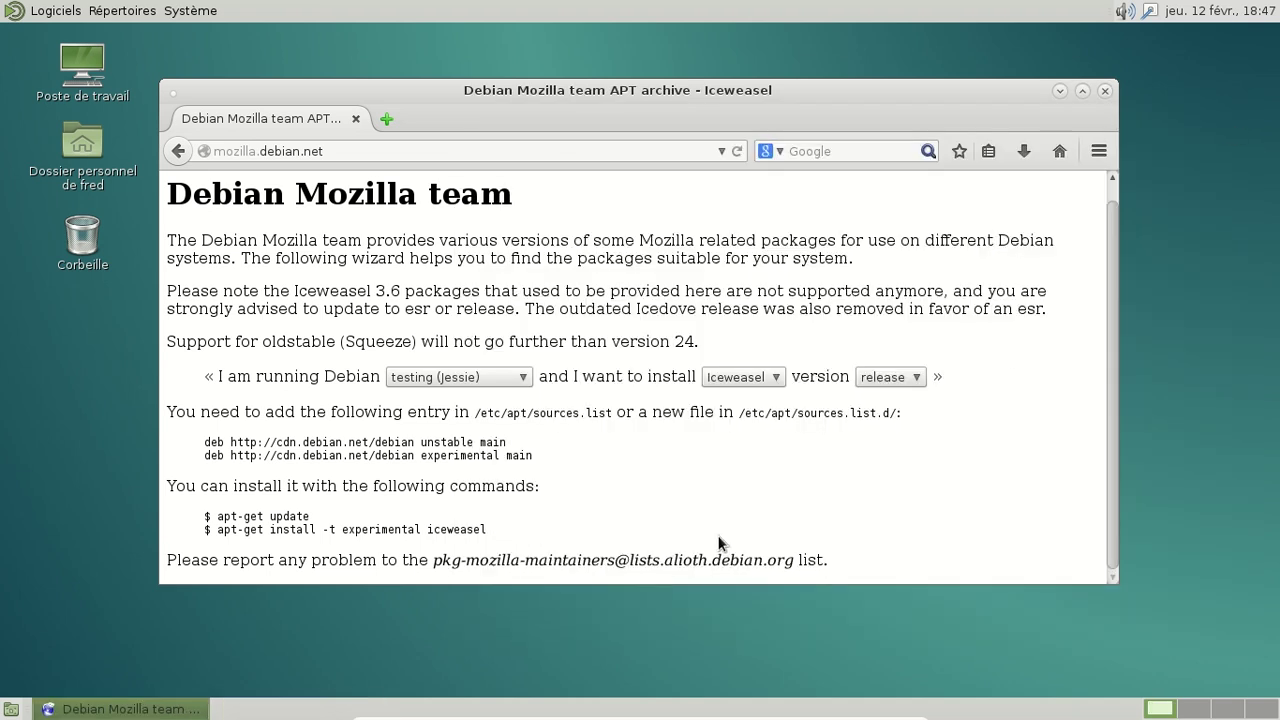
# Step: Launch a MATE Terminal from the applications menu
pyautogui.click(55, 11)
pyautogui.moveTo(64, 36)
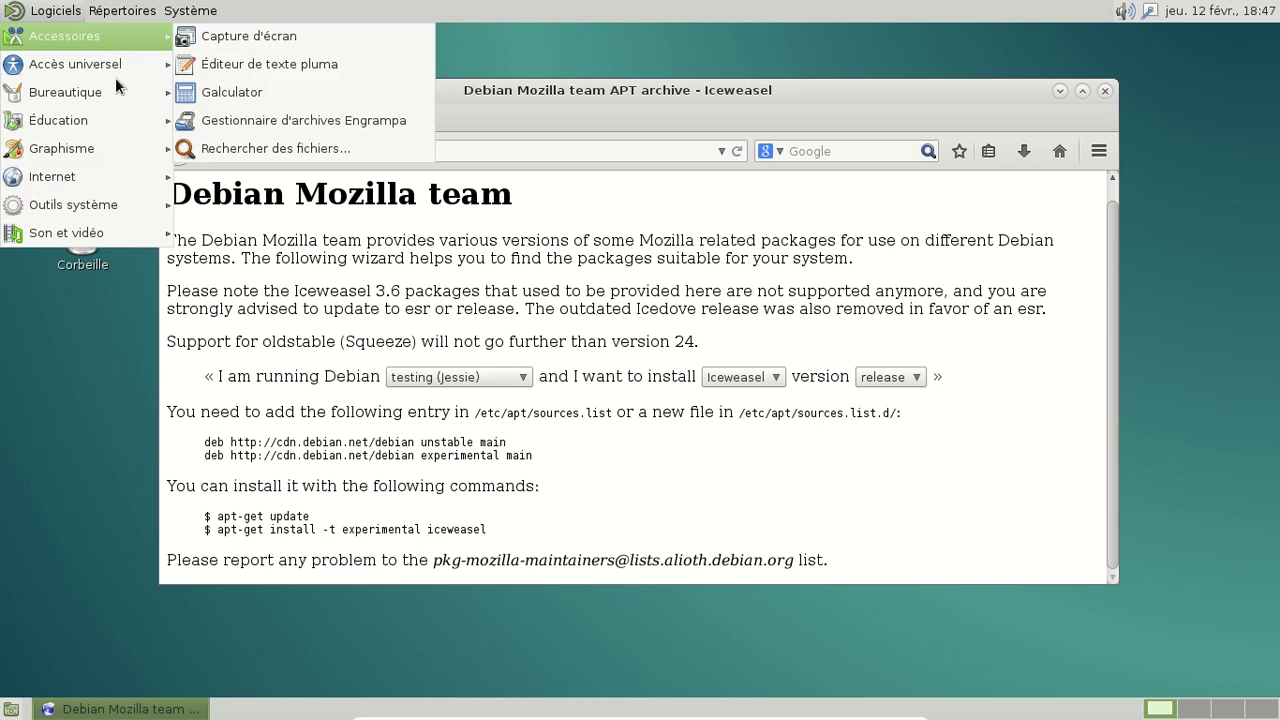
pyautogui.moveTo(123, 203)
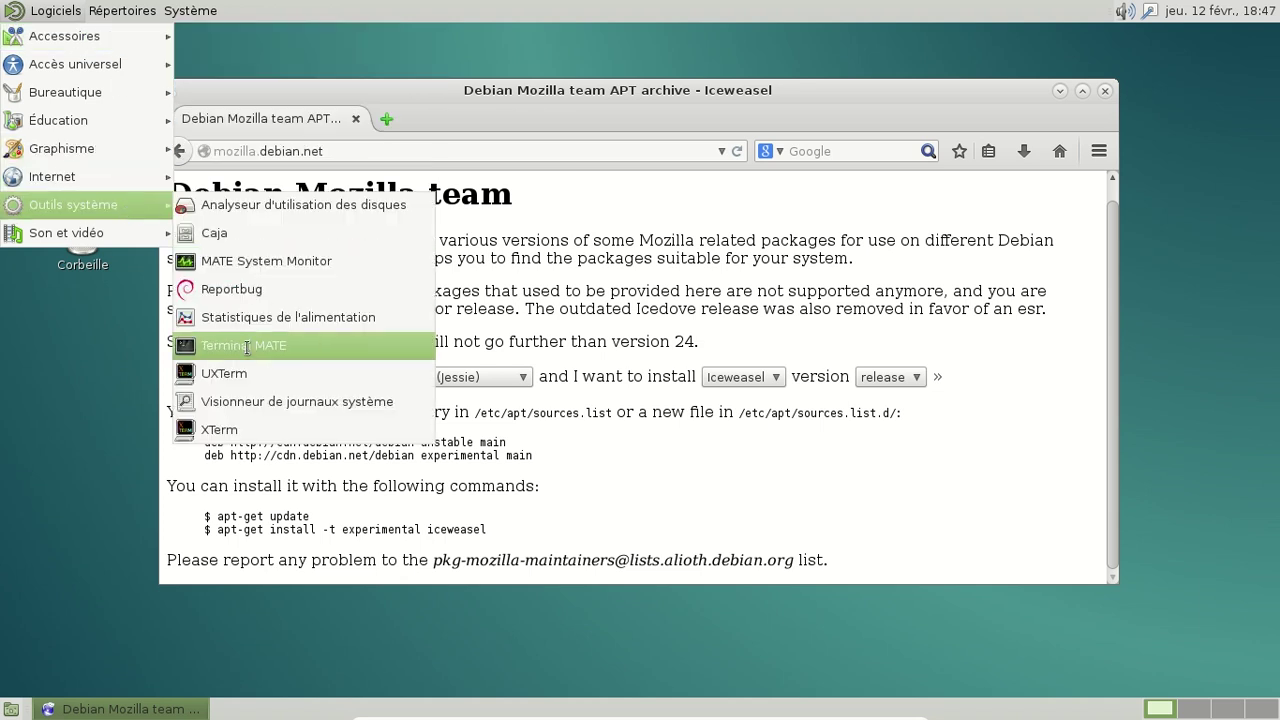
pyautogui.click(244, 345)
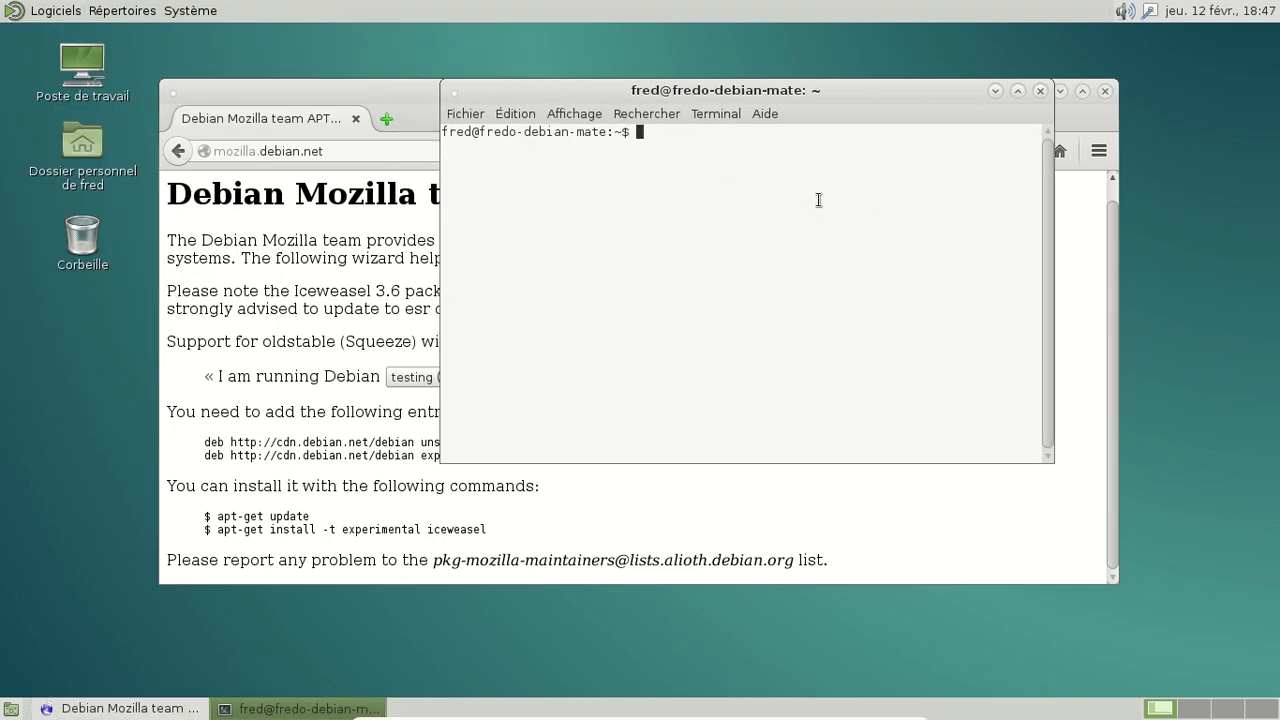
# Step: Run the experimental iceweasel install command copied from the Mozilla page with sudo
pyautogui.moveTo(218, 530); pyautogui.dragTo(488, 538)
pyautogui.hotkey('alt', 'Tab')
pyautogui.write('sudo')
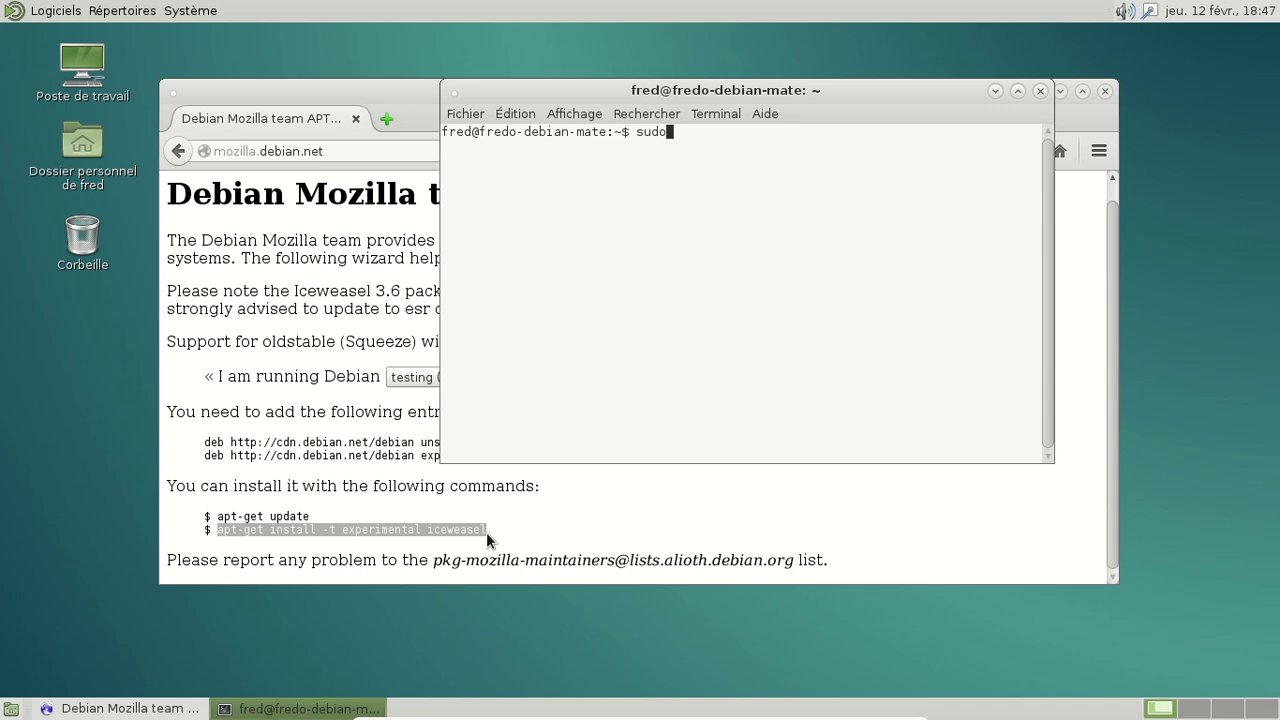
pyautogui.write('apt-get install -t experimental iceweasel')
pyautogui.press('Return')
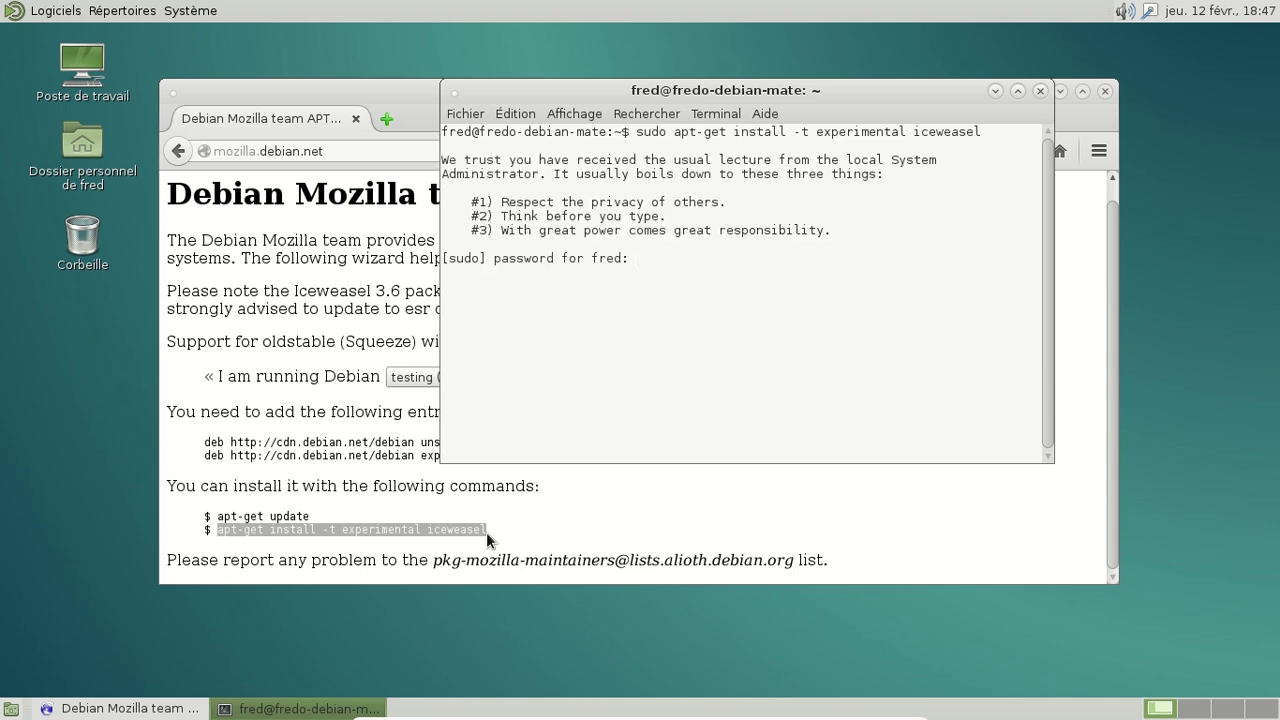
# Step: Enter the account password, accept the installation, and close the Debian Mozilla page
pyautogui.press('Return')
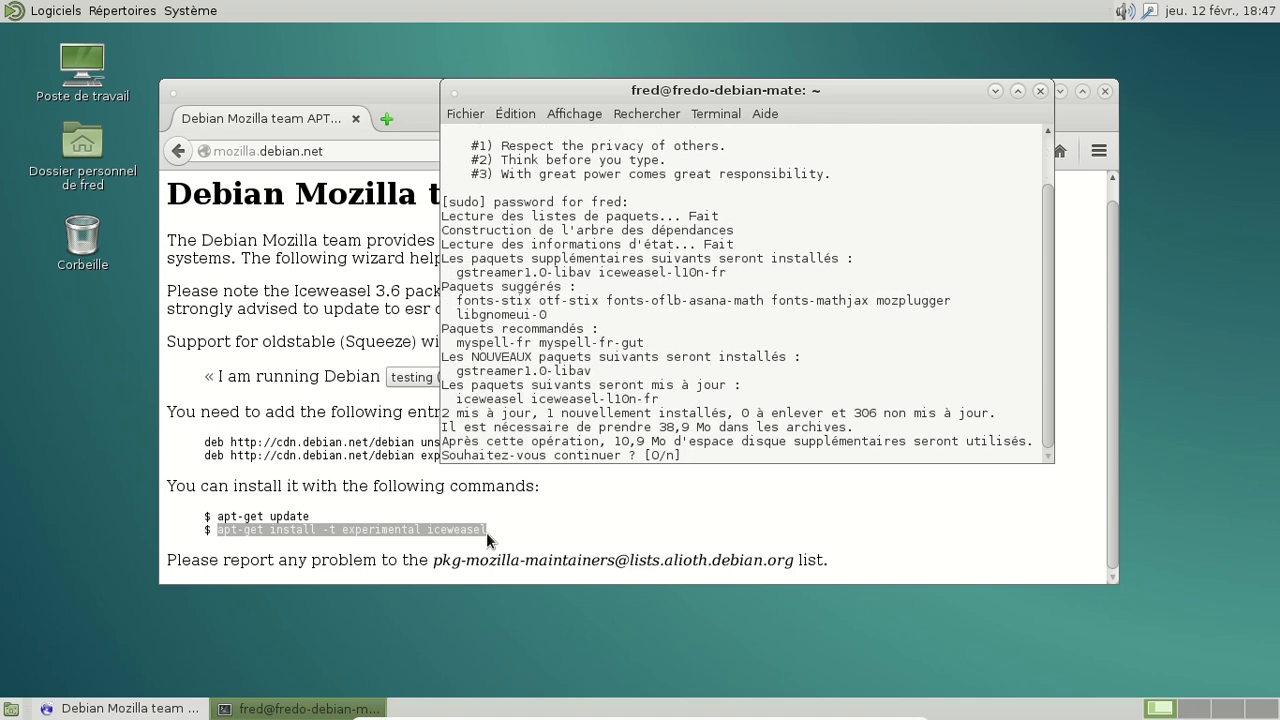
pyautogui.press('Return')
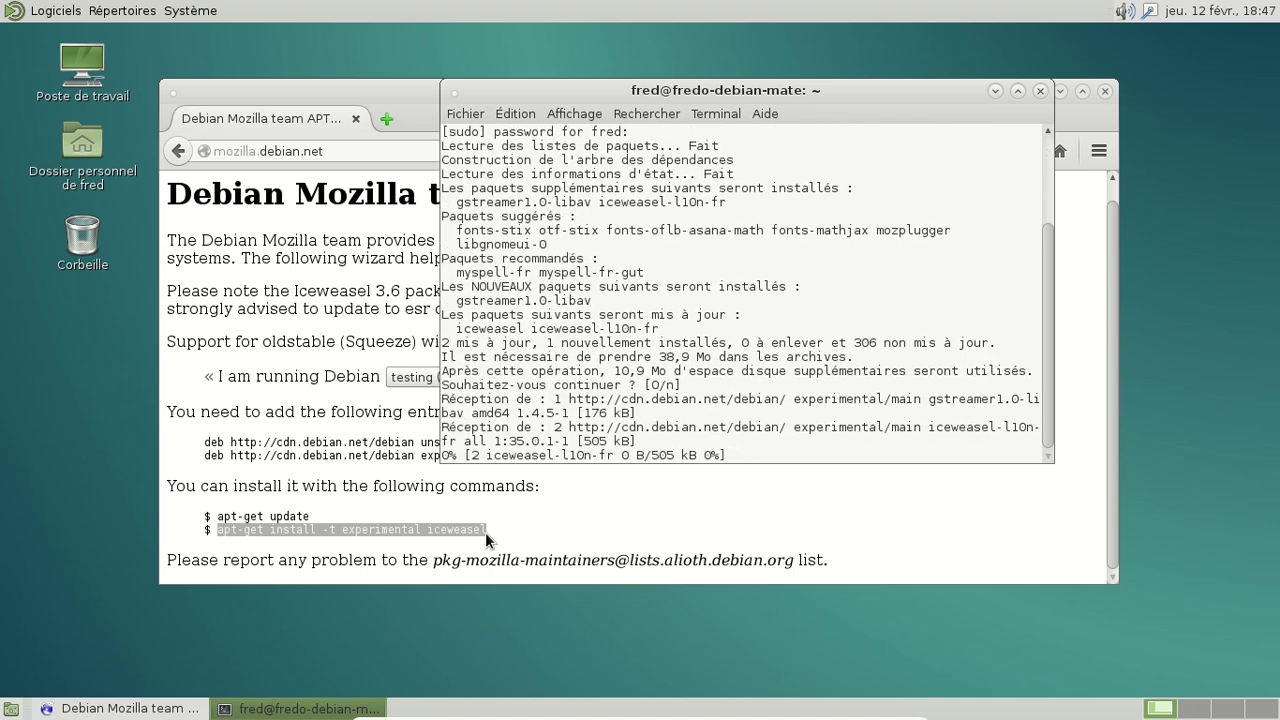
pyautogui.click(1104, 92)
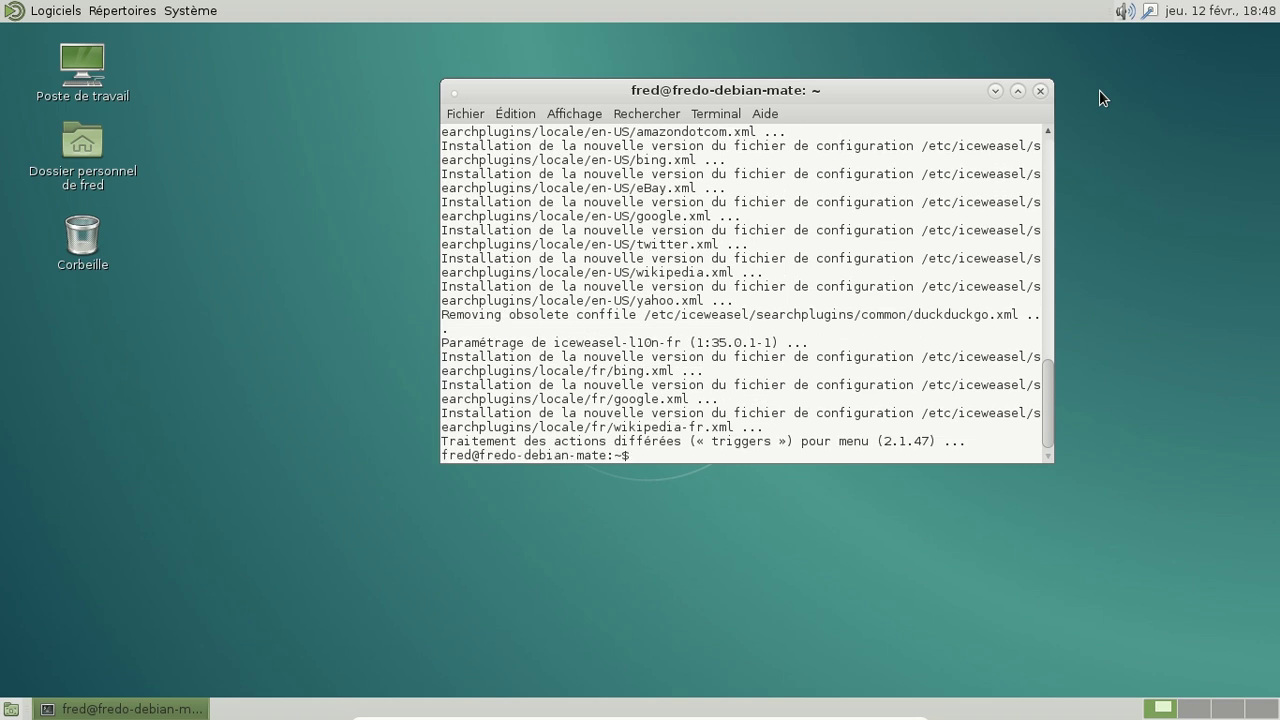
# Step: Launch Iceweasel from Logiciels > Internet
pyautogui.click(55, 12)
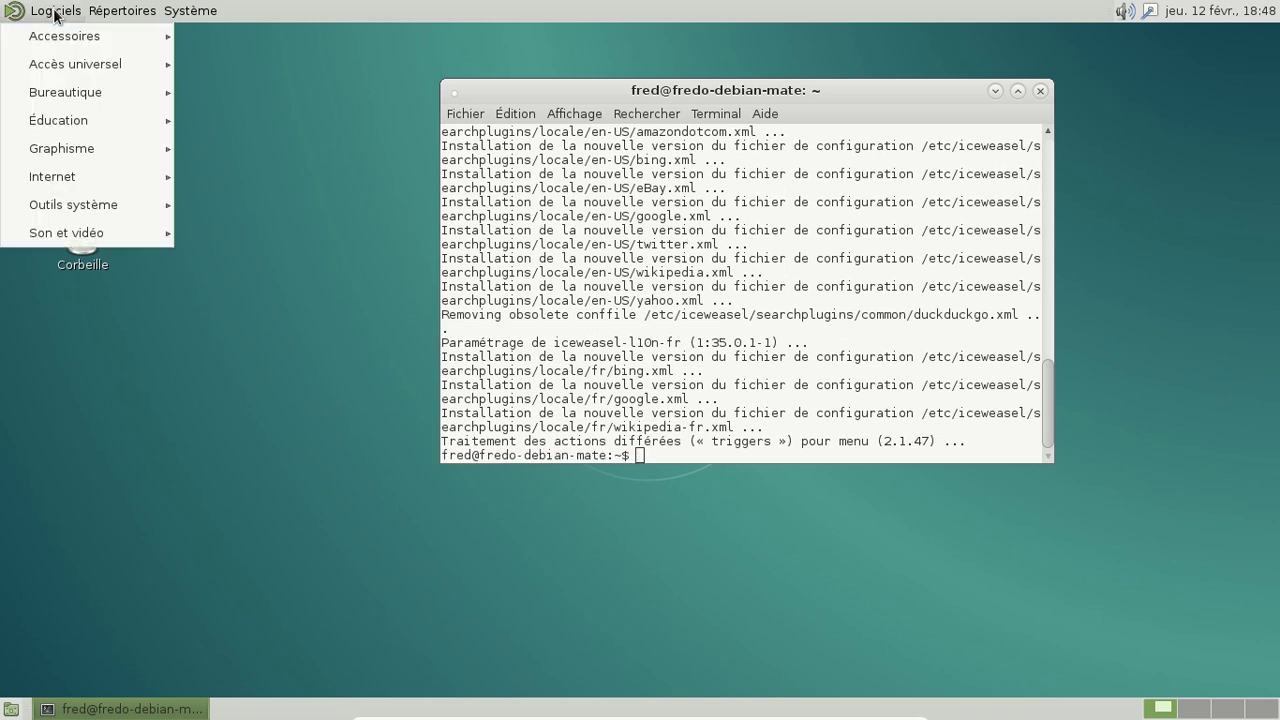
pyautogui.moveTo(80, 174)
pyautogui.click(214, 178)
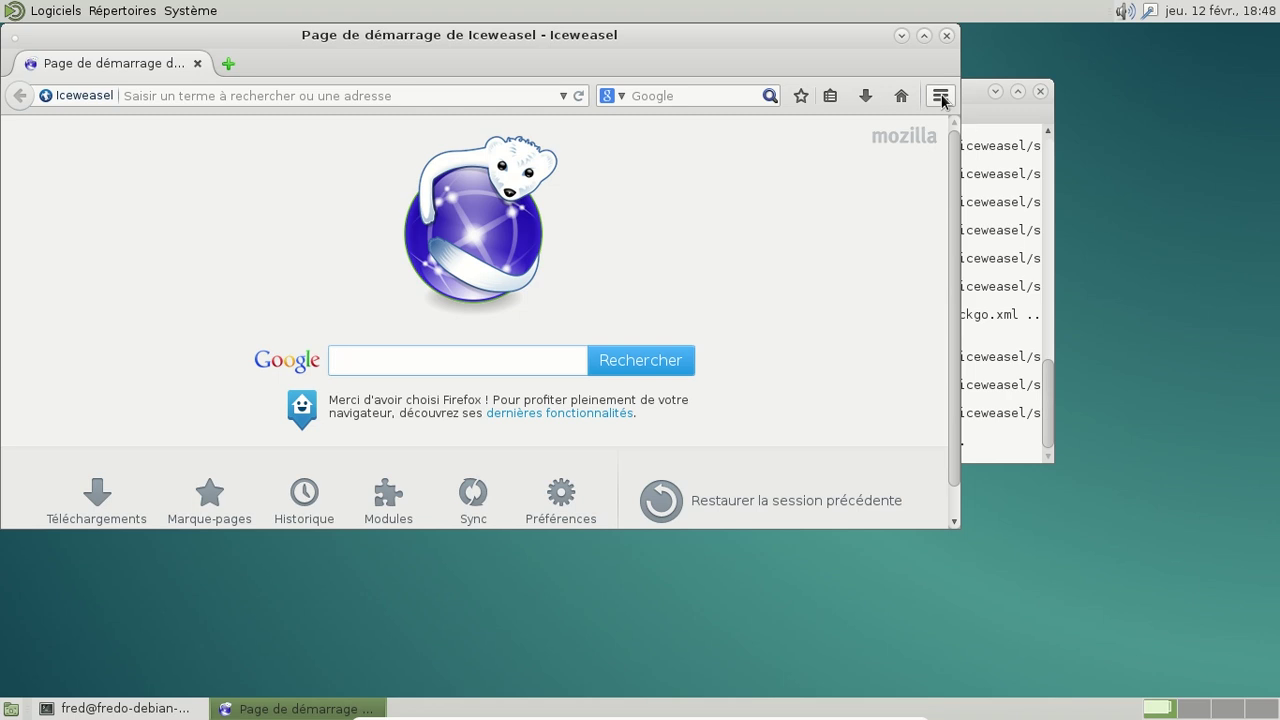
# Step: Confirm in À propos de Iceweasel that the version is 35.0.1, then close the browser
pyautogui.click(941, 97)
pyautogui.click(888, 575)
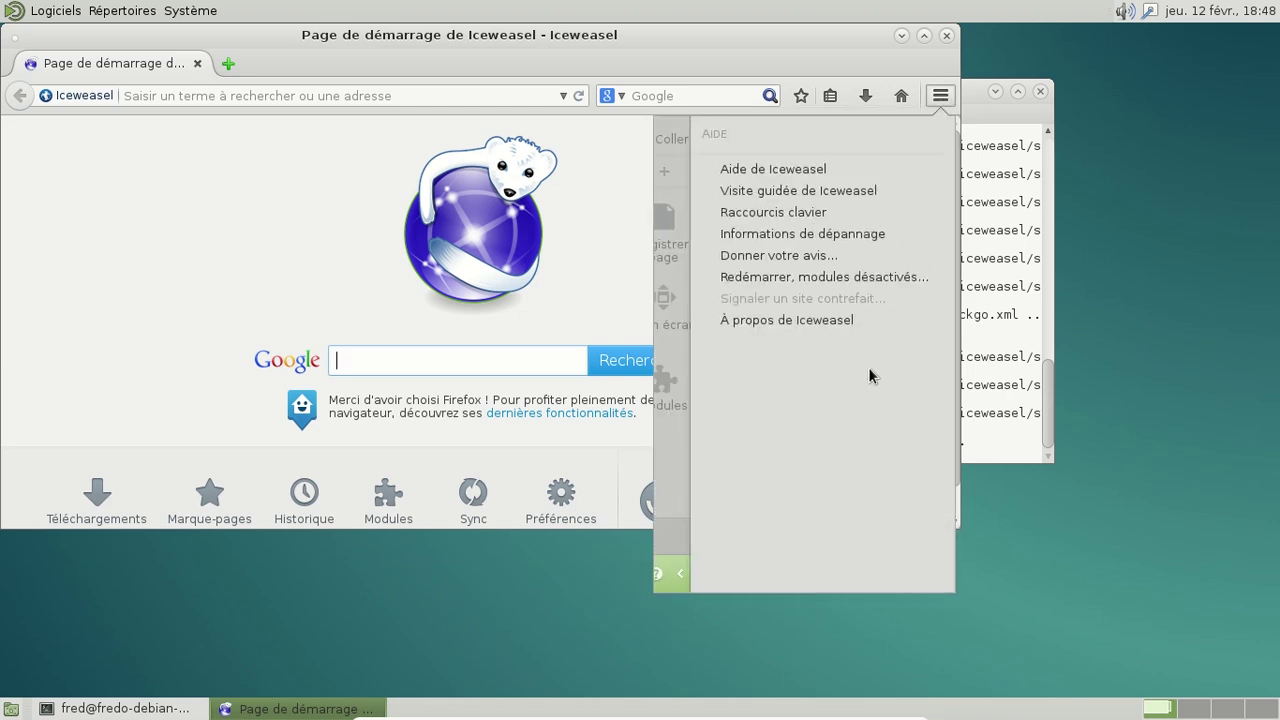
pyautogui.click(842, 322)
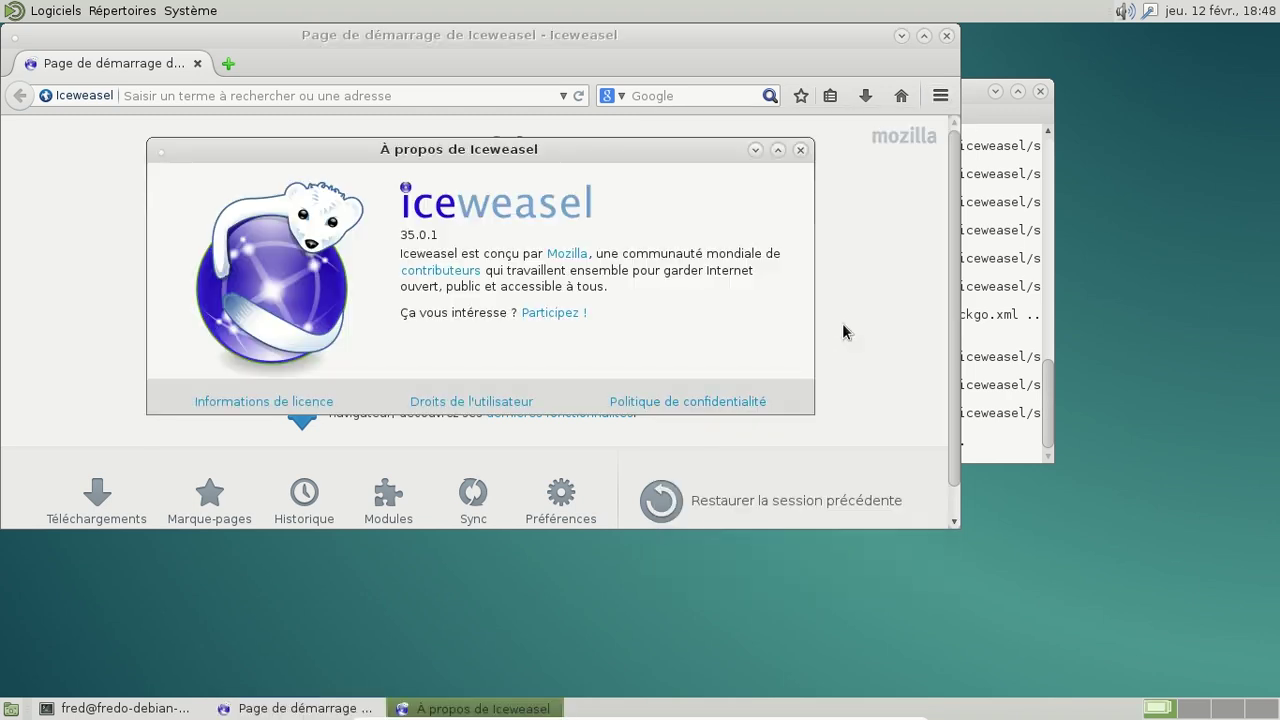
pyautogui.click(800, 149)
pyautogui.click(945, 36)
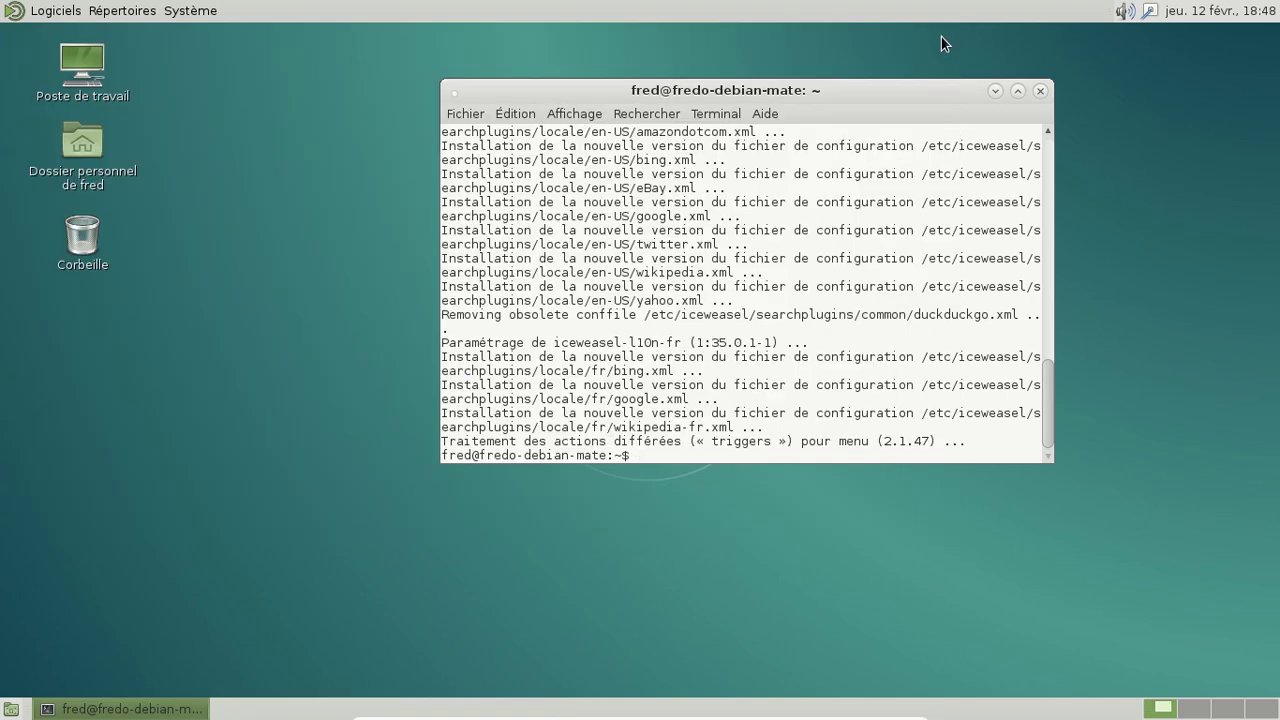
# Step: Edit the recalled command into sudo apt-get update and run it
pyautogui.press('Up')
pyautogui.press('BackSpace')
pyautogui.press('BackSpace')
pyautogui.press('BackSpace')
pyautogui.press('BackSpace')
pyautogui.press('BackSpace')
pyautogui.press('BackSpace')
pyautogui.press('BackSpace')
pyautogui.press('BackSpace')
pyautogui.press('BackSpace')
pyautogui.press('BackSpace')
pyautogui.press('BackSpace')
pyautogui.press('BackSpace')
pyautogui.press('BackSpace')
pyautogui.press('BackSpace')
pyautogui.press('BackSpace')
pyautogui.press('BackSpace')
pyautogui.press('BackSpace')
pyautogui.press('BackSpace')
pyautogui.press('BackSpace')
pyautogui.press('BackSpace')
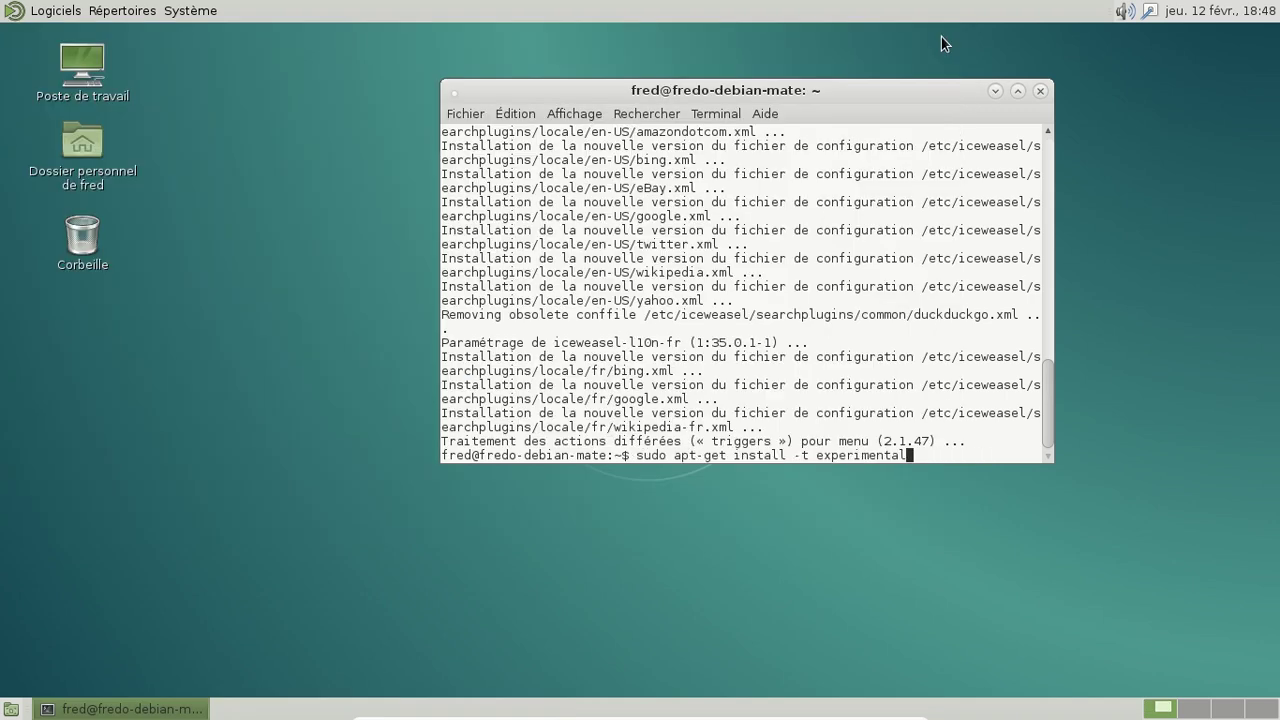
pyautogui.press('BackSpace')
pyautogui.press('BackSpace')
pyautogui.press('BackSpace')
pyautogui.press('BackSpace')
pyautogui.press('BackSpace')
pyautogui.press('BackSpace')
pyautogui.press('BackSpace')
pyautogui.press('BackSpace')
pyautogui.press('BackSpace')
pyautogui.press('BackSpace')
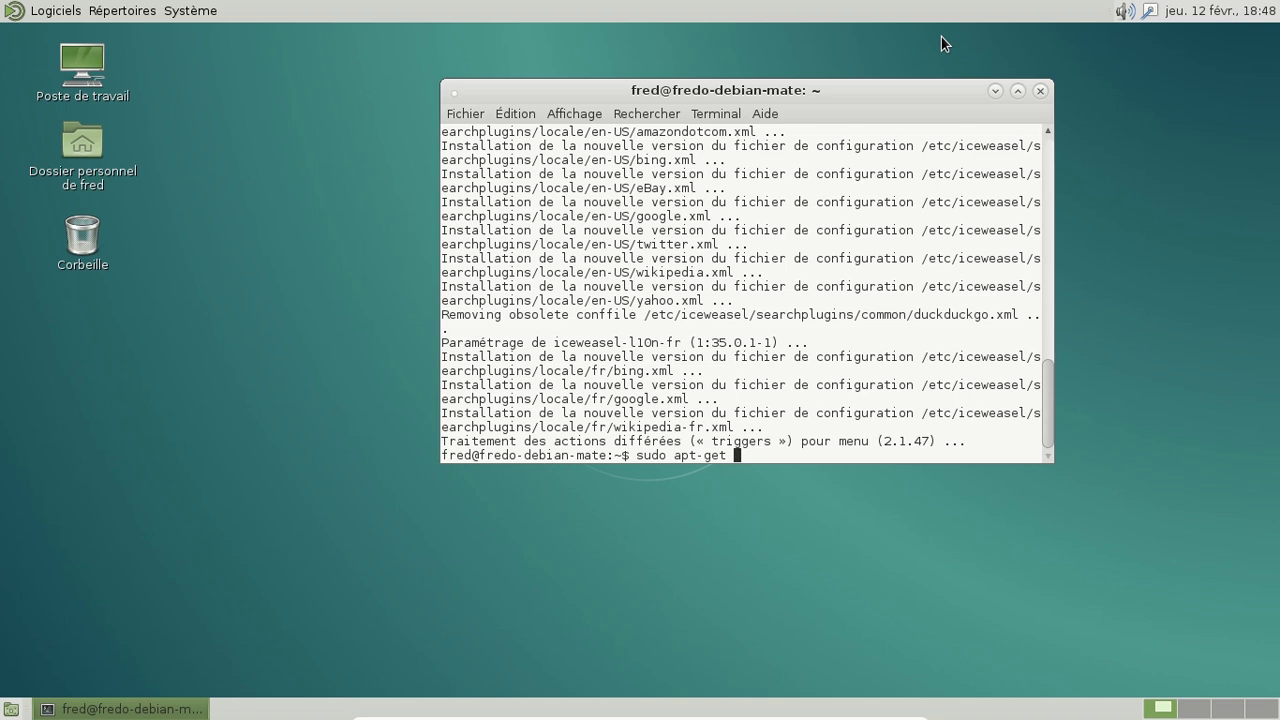
pyautogui.write('update')
pyautogui.press('Left')
pyautogui.press('Left')
pyautogui.press('Left')
pyautogui.press('Left')
pyautogui.press('Left')
pyautogui.press('Left')
pyautogui.press('Return')
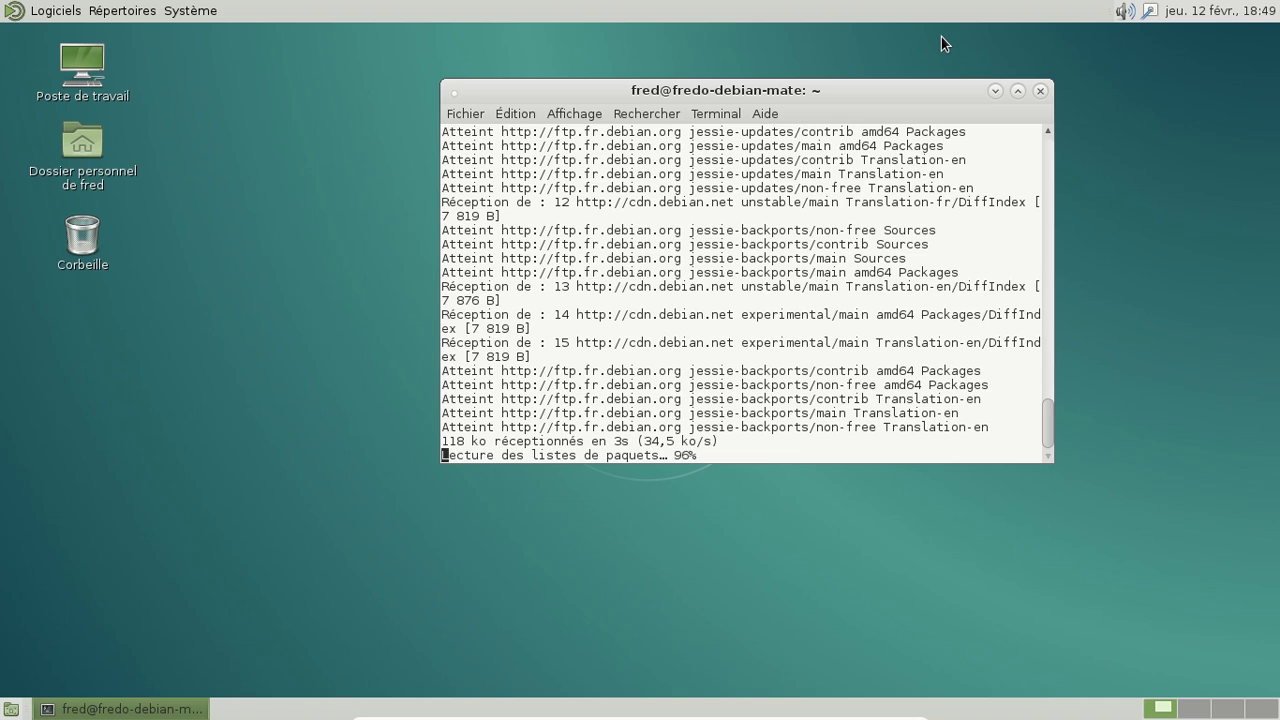
# Step: Run sudo apt-get upgrade, accept the 120 packages, abort with Ctrl+C, and exit the terminal
pyautogui.press('Up')
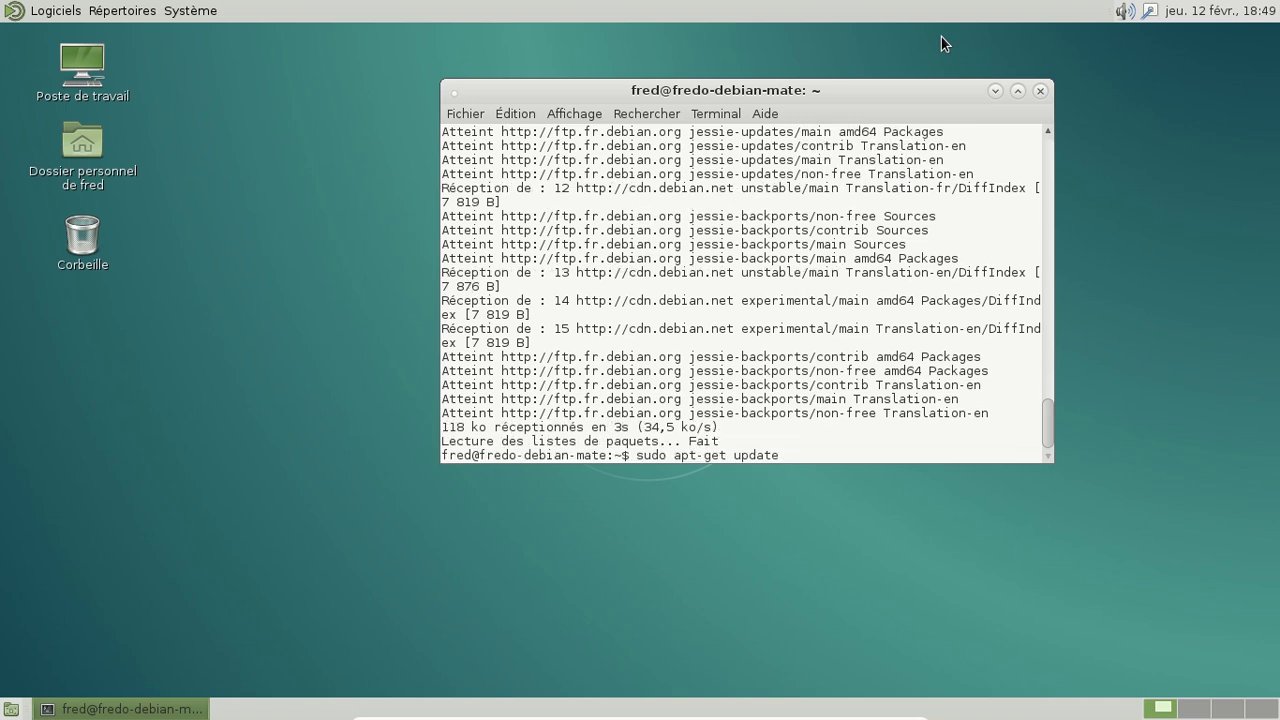
pyautogui.press('BackSpace')
pyautogui.press('BackSpace')
pyautogui.press('BackSpace')
pyautogui.press('BackSpace')
pyautogui.write('grade')
pyautogui.press('Return')
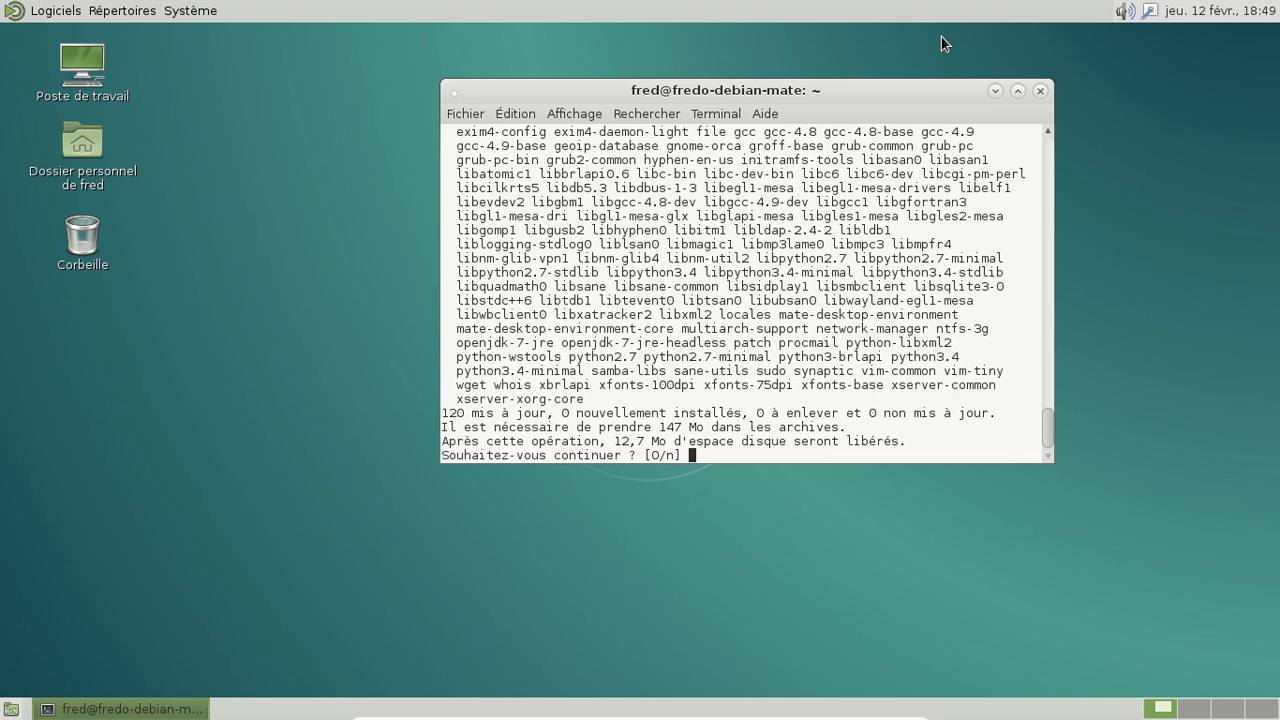
pyautogui.press('Return')
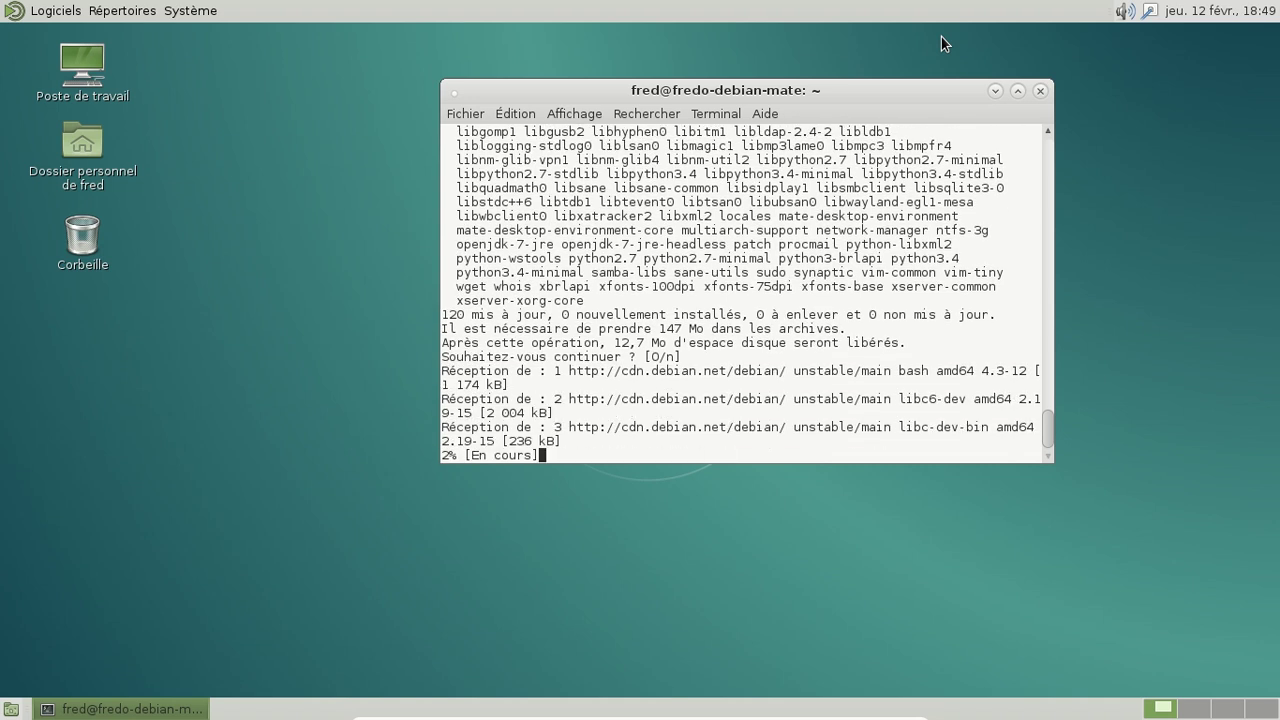
pyautogui.hotkey('ctrl', 'c')
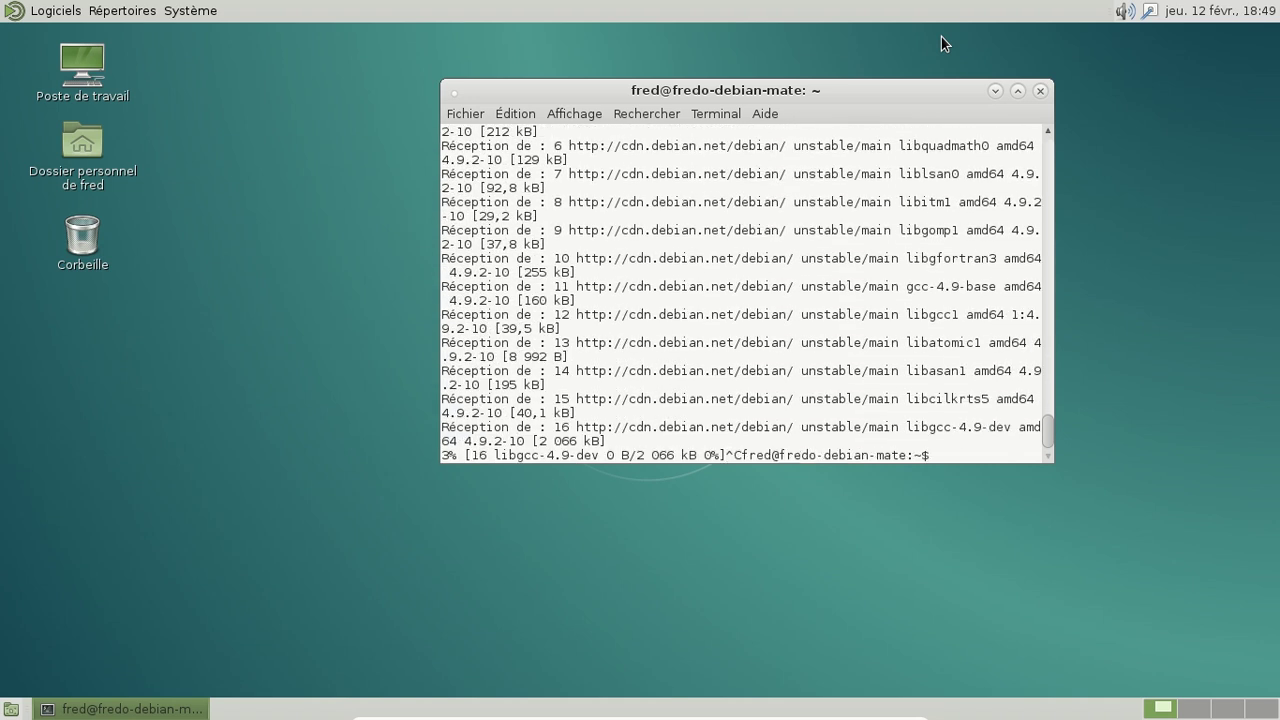
pyautogui.write('exit')
pyautogui.press('Return')
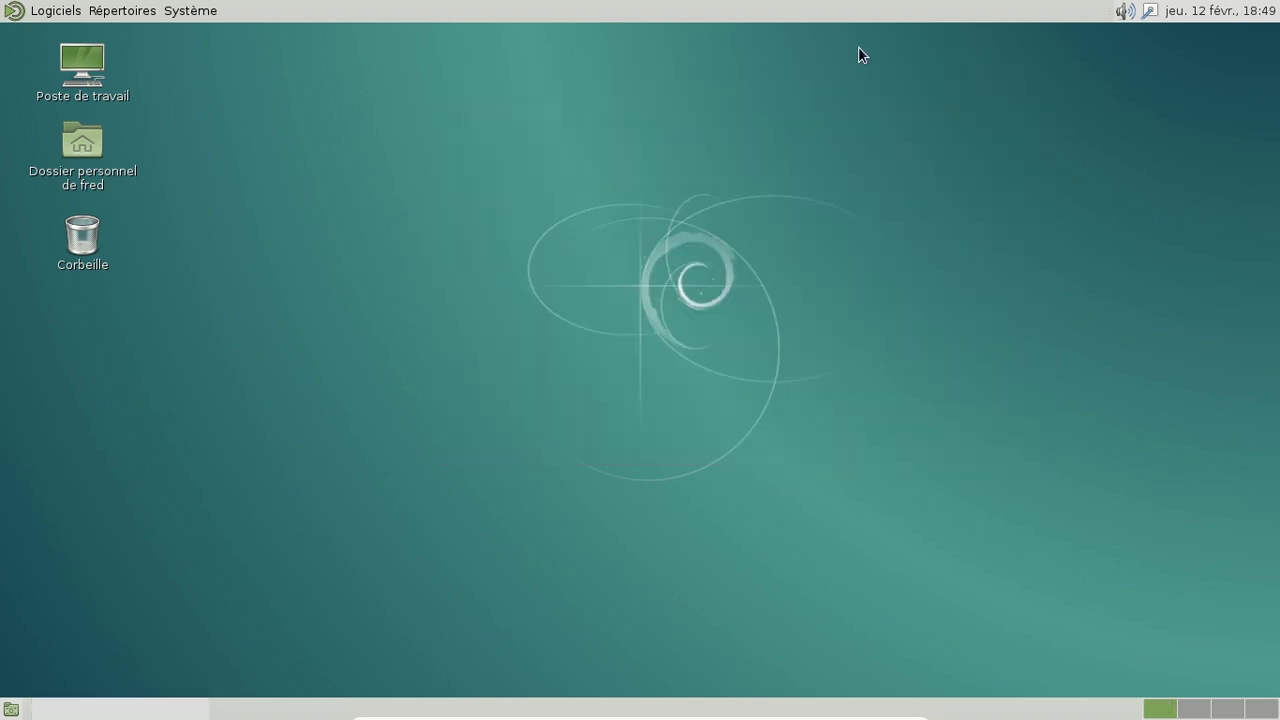
# Step: Browse the Logiciels and Système menus, then open the Logiciels > Outils système submenu
pyautogui.click(79, 16)
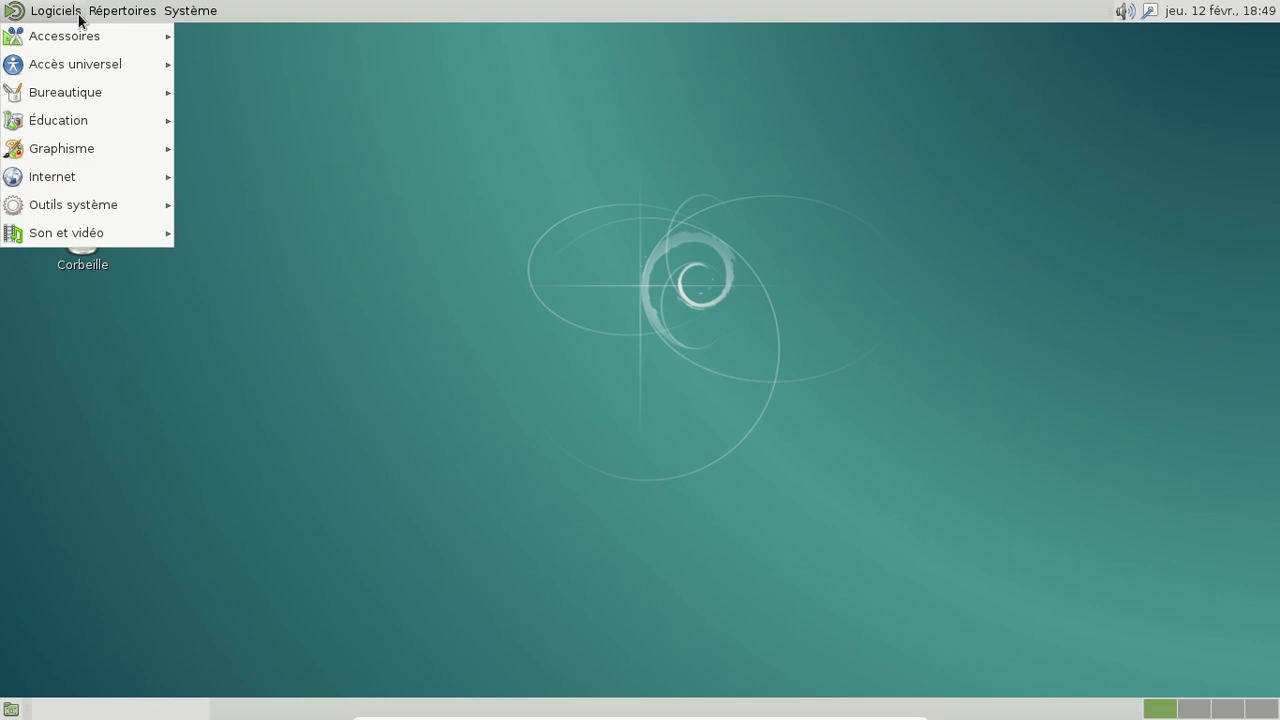
pyautogui.moveTo(91, 183)
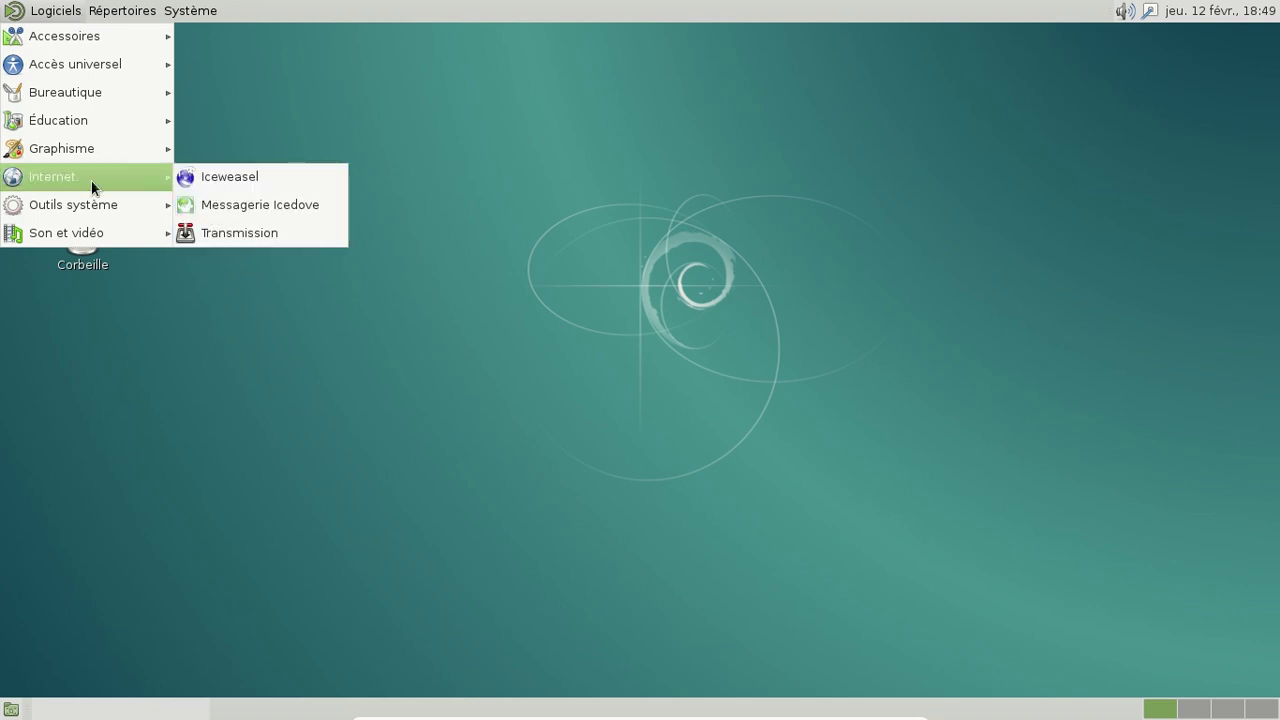
pyautogui.click(206, 172)
pyautogui.click(197, 14)
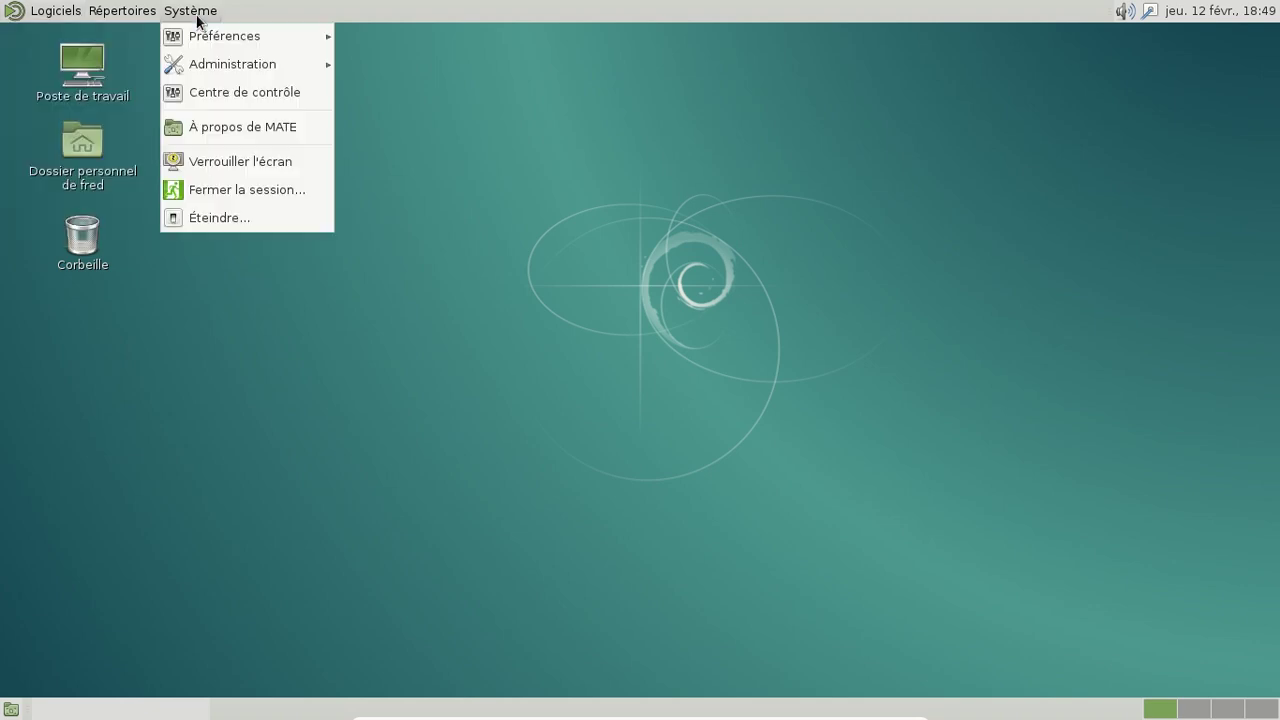
pyautogui.moveTo(208, 36)
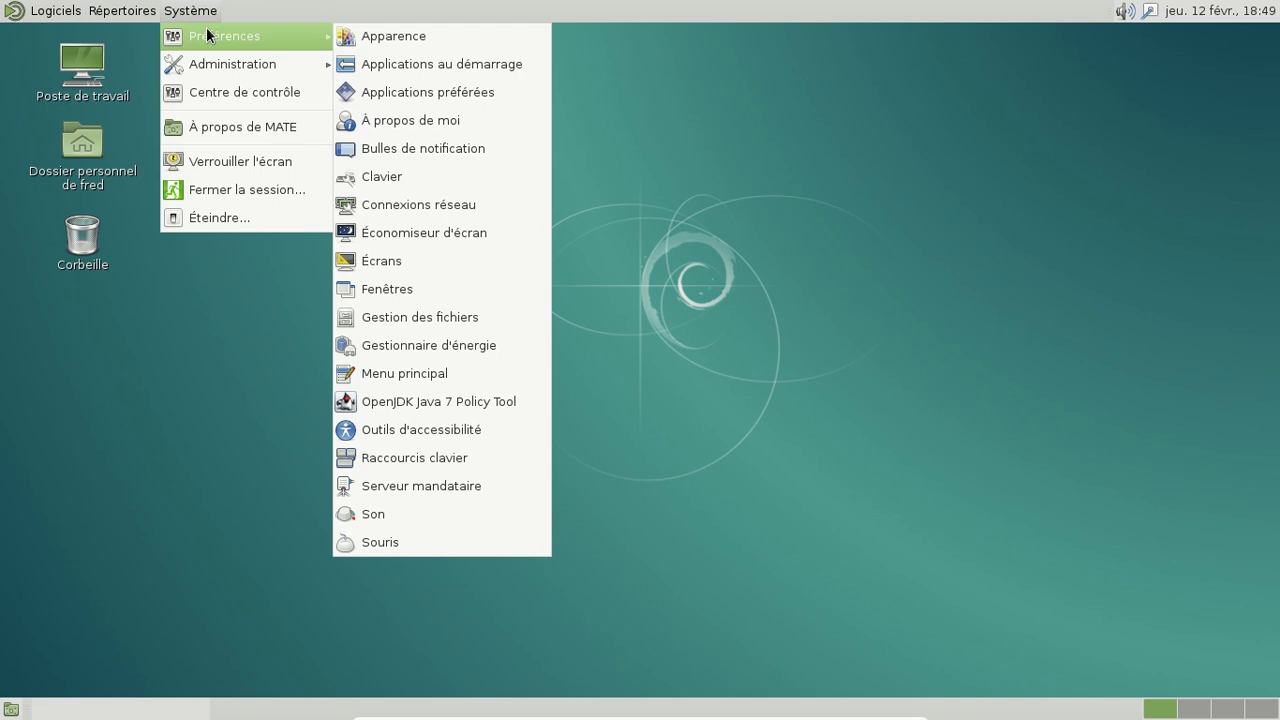
pyautogui.moveTo(205, 61)
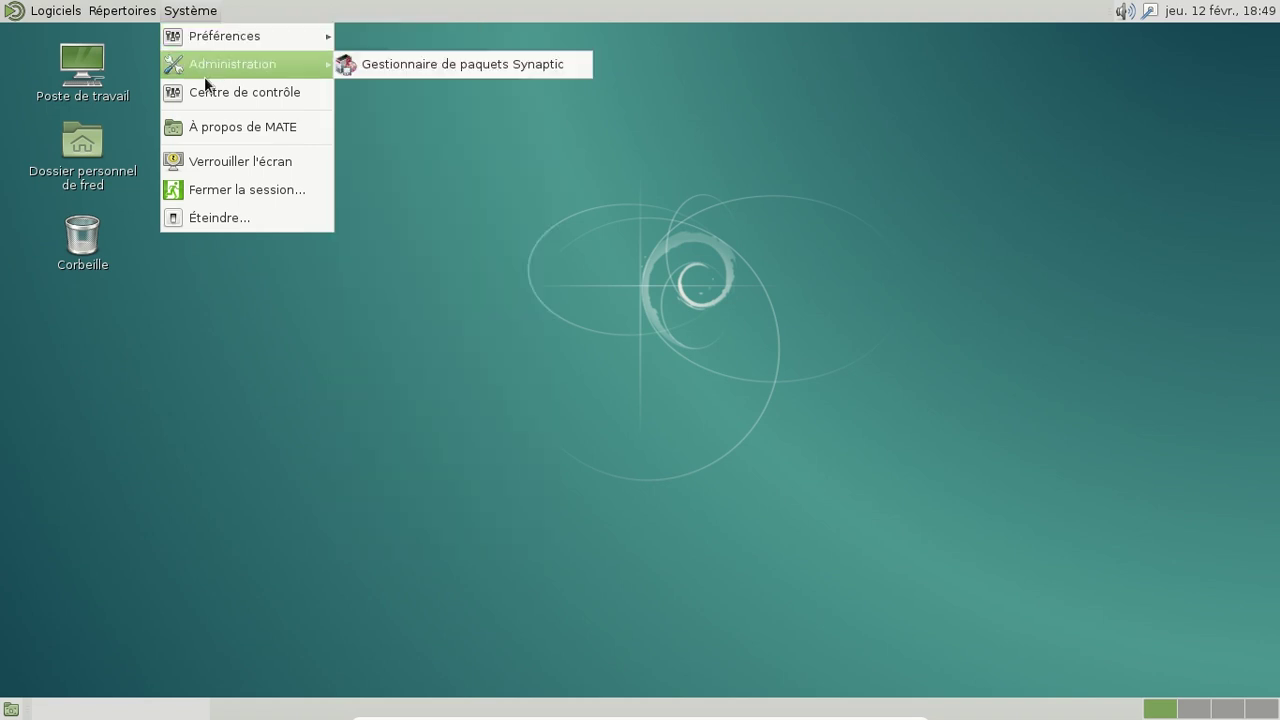
pyautogui.click(166, 14)
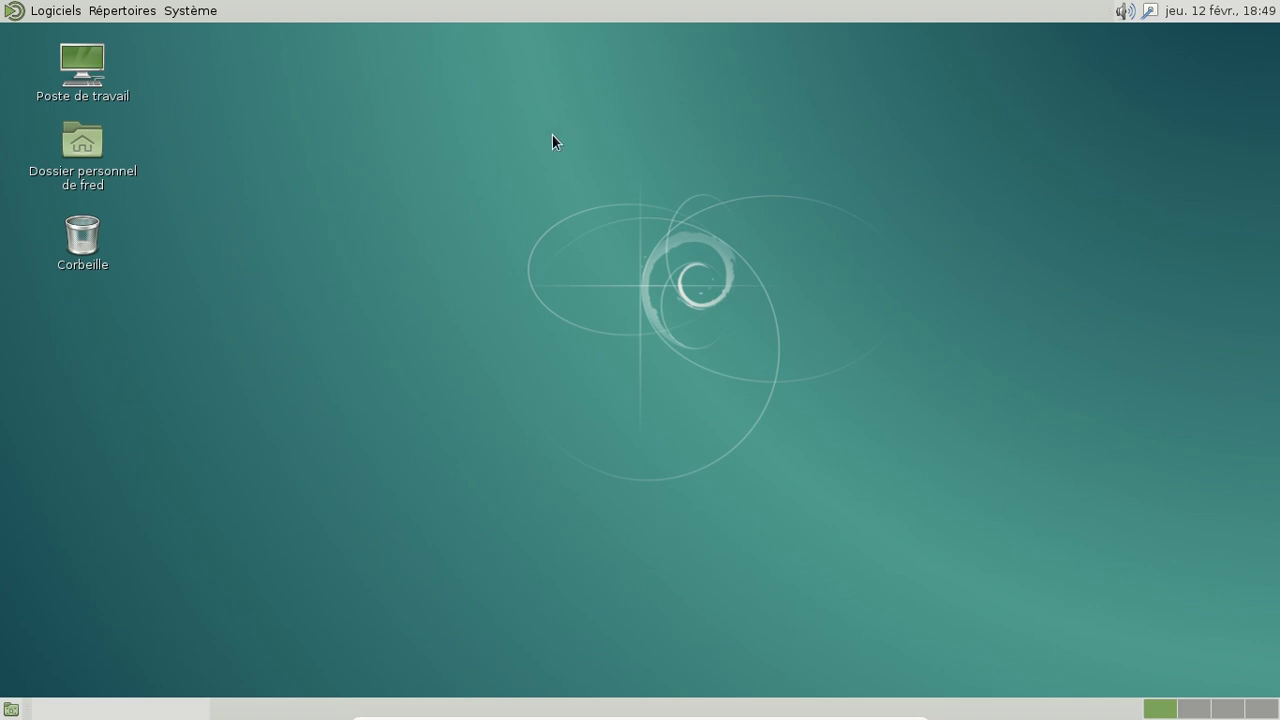
pyautogui.click(74, 14)
pyautogui.moveTo(108, 213)
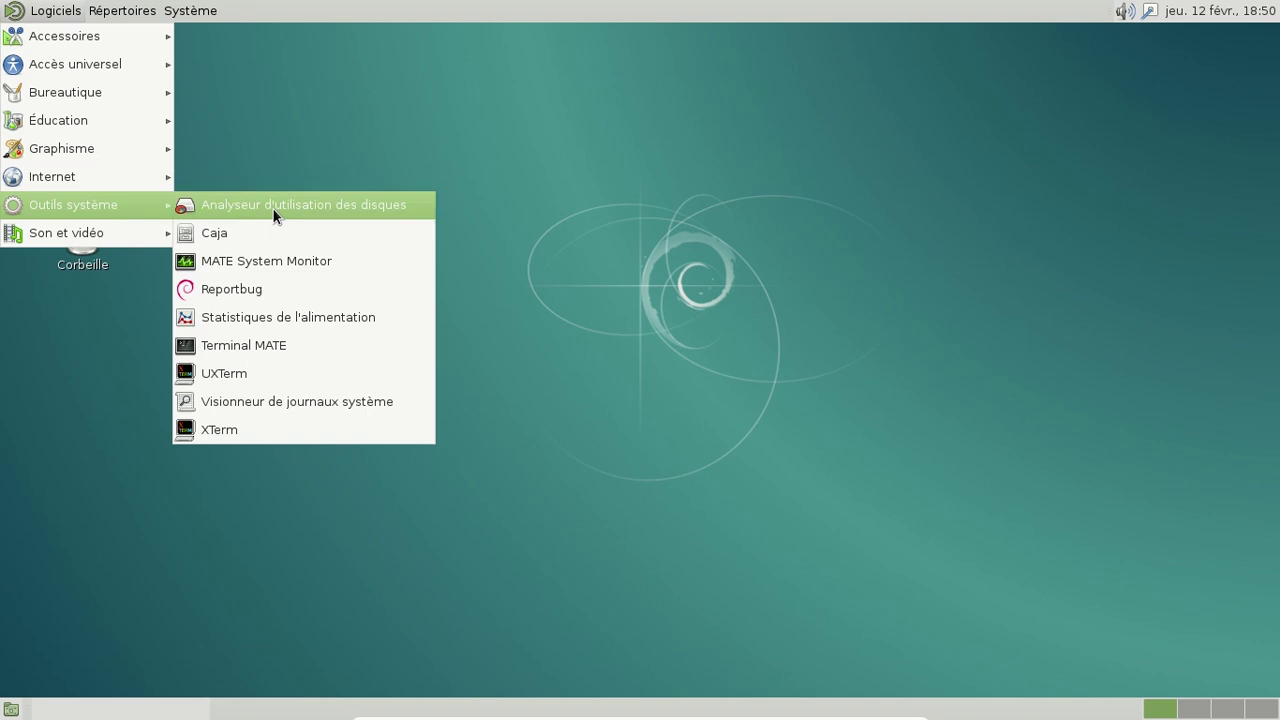
# Step: Launch MATE System Monitor, centre its window, and review the Processus and Ressources tabs
pyautogui.click(291, 260)
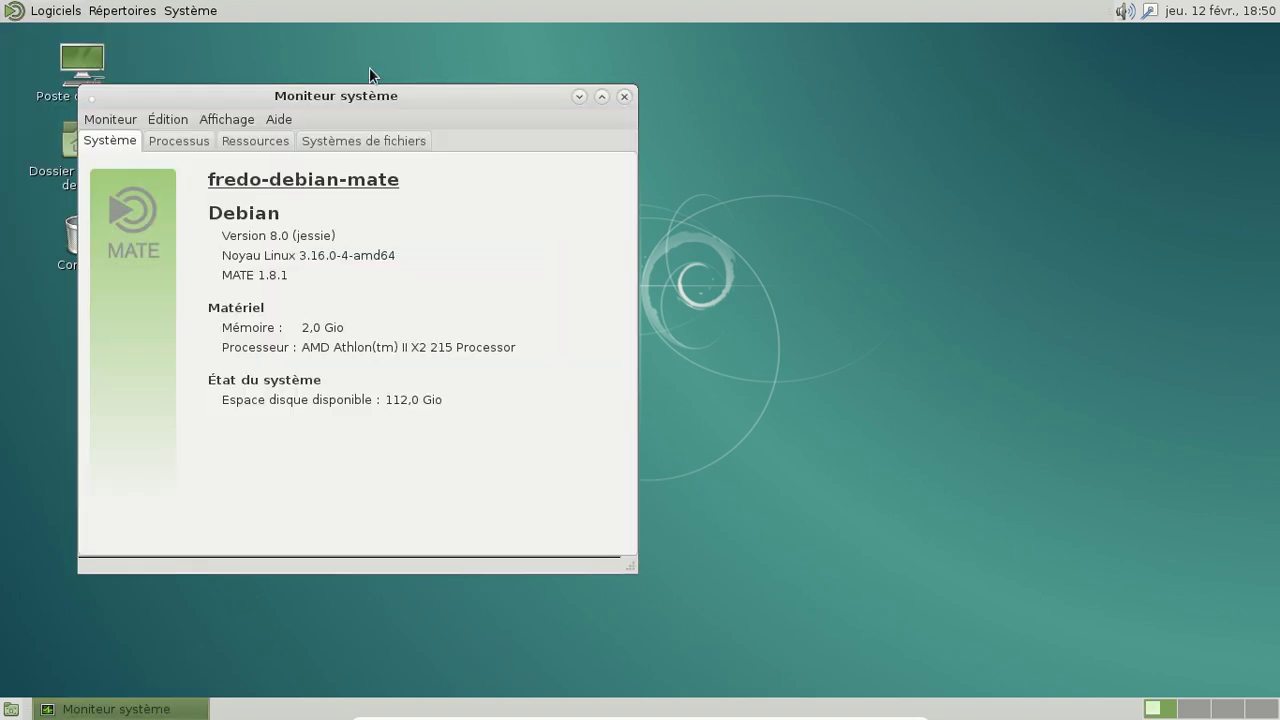
pyautogui.moveTo(380, 107); pyautogui.dragTo(596, 117)
pyautogui.click(417, 149)
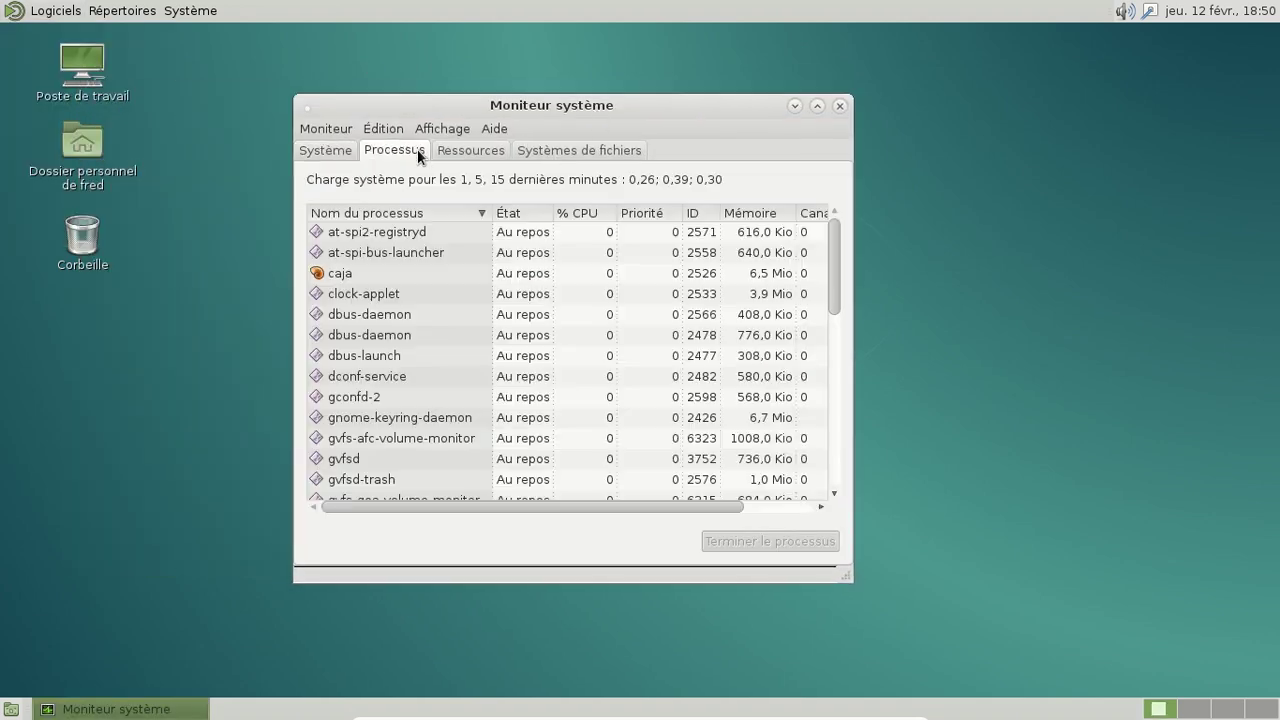
pyautogui.click(468, 151)
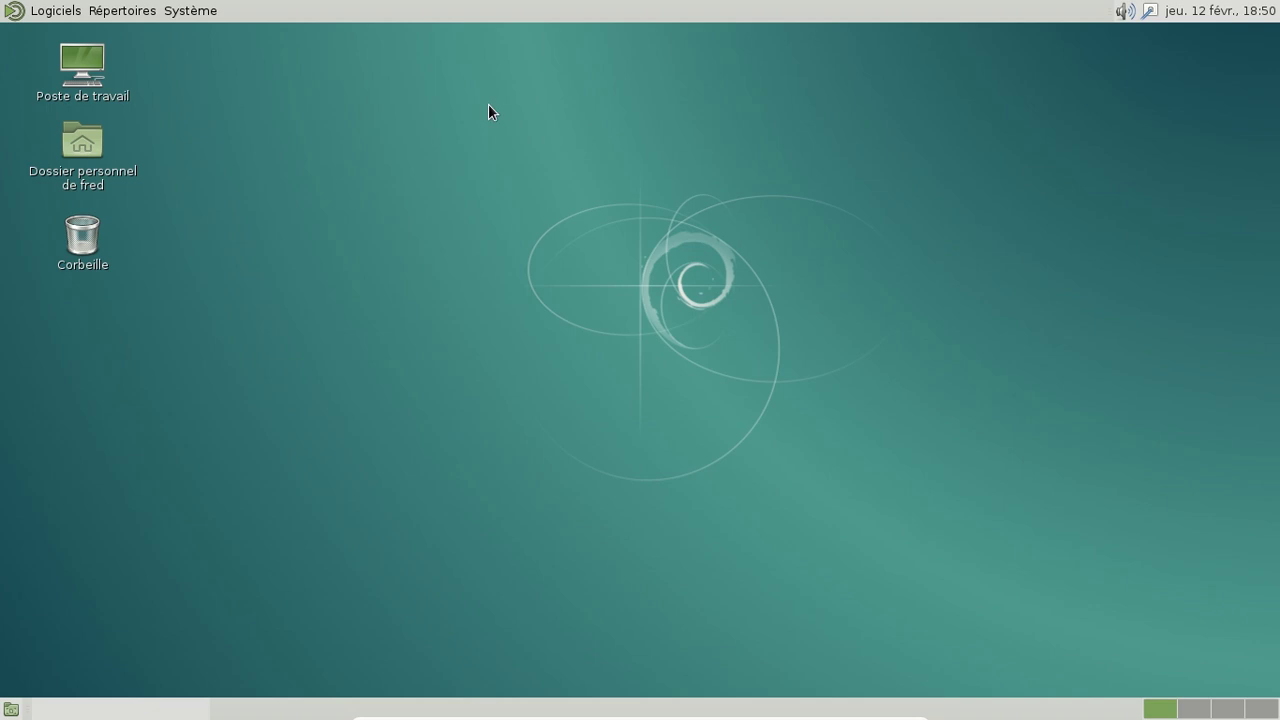
# Step: Shut the computer down via Système > Éteindre… and confirm with Éteindre
pyautogui.click(208, 21)
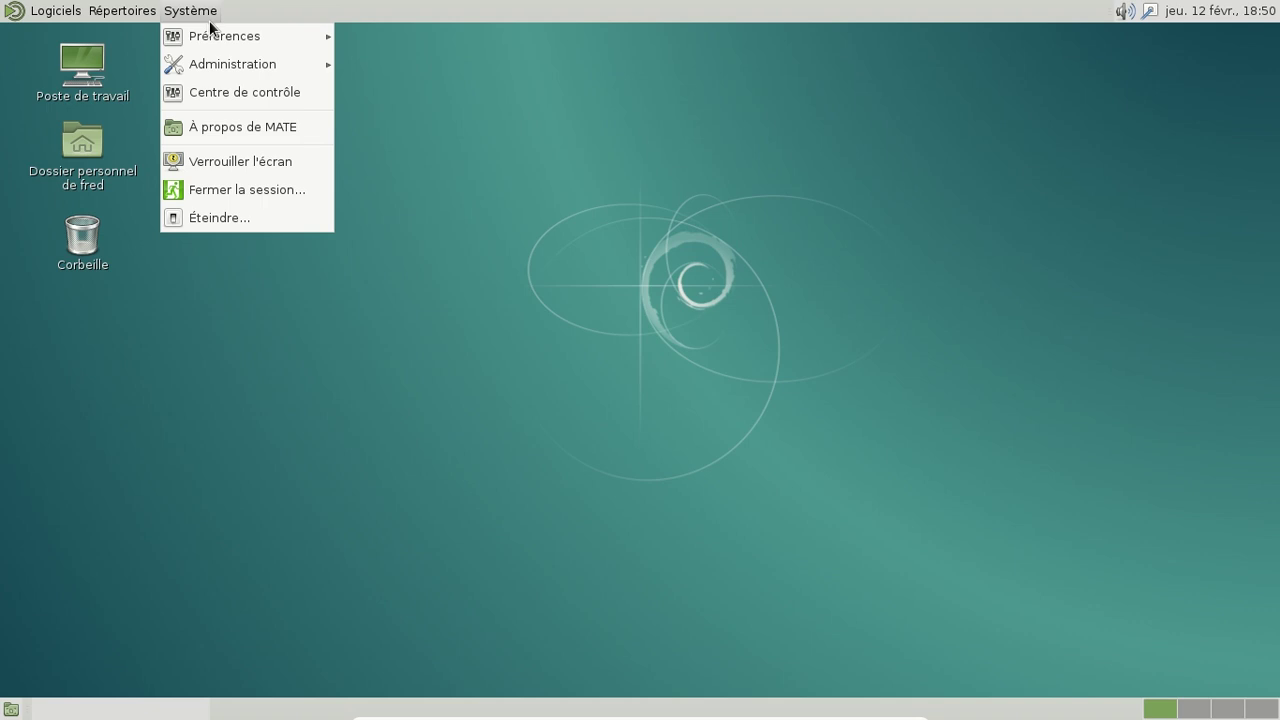
pyautogui.moveTo(219, 30)
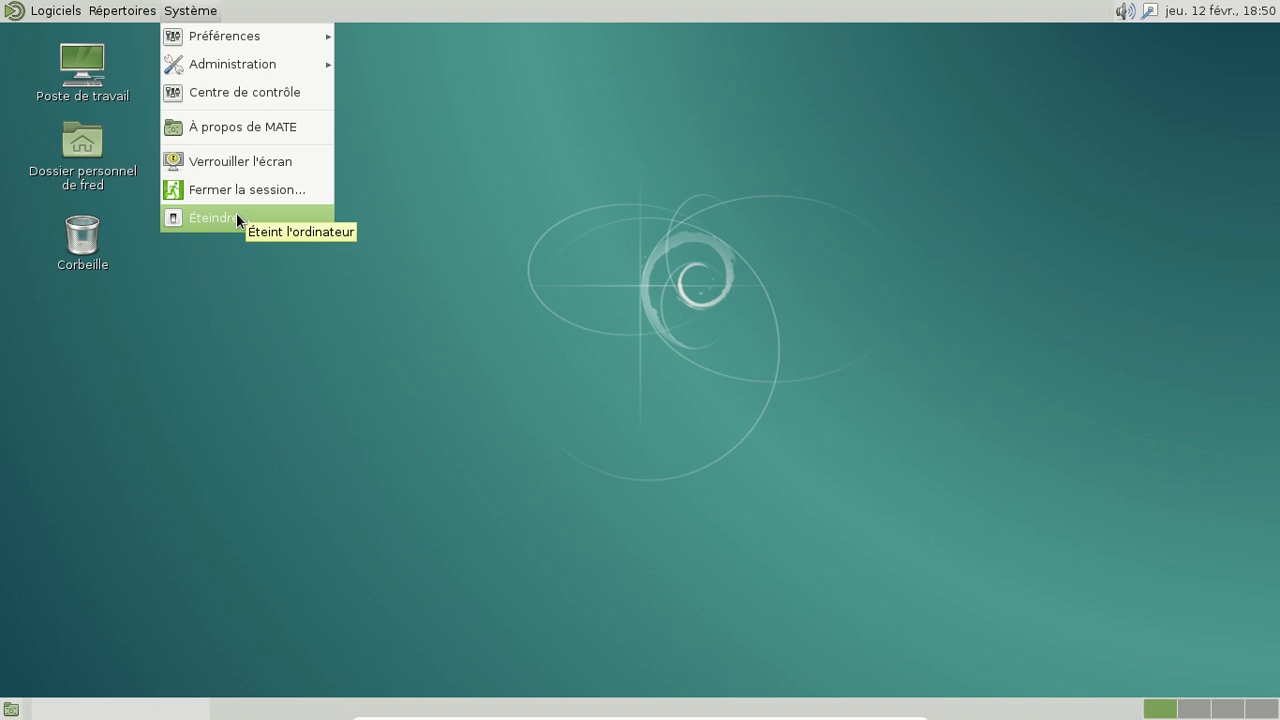
pyautogui.click(237, 216)
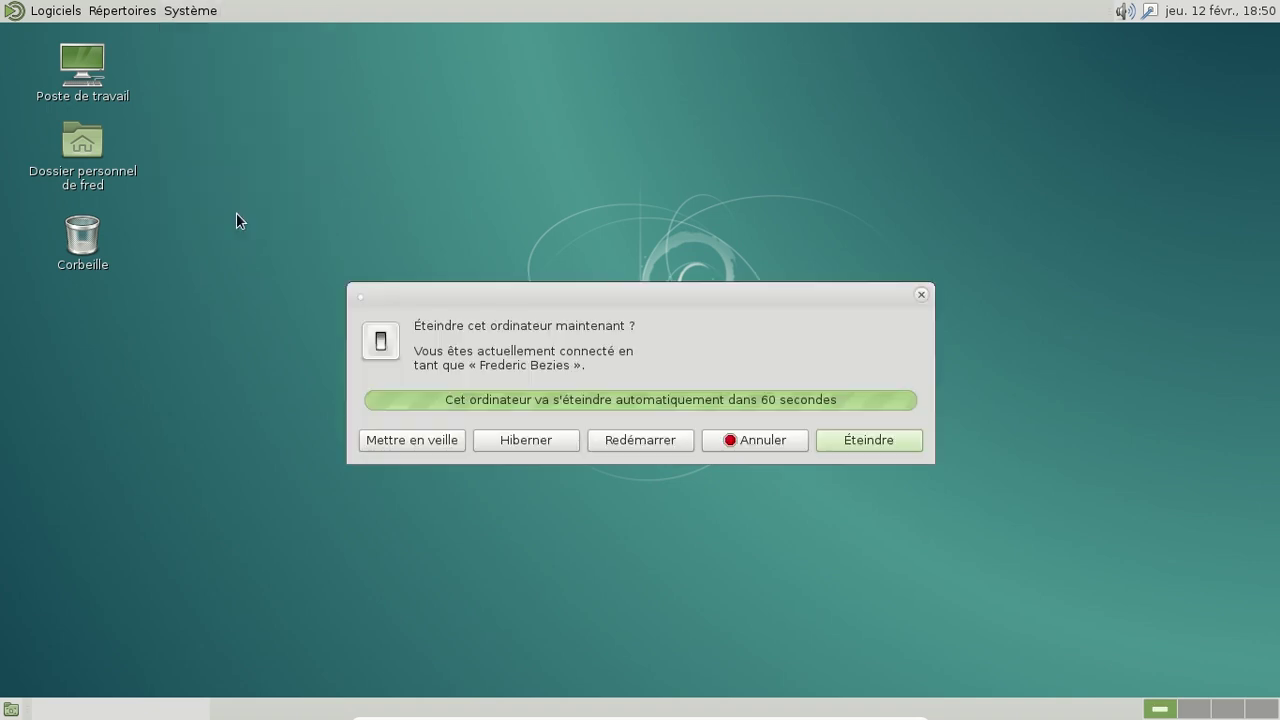
pyautogui.click(873, 440)
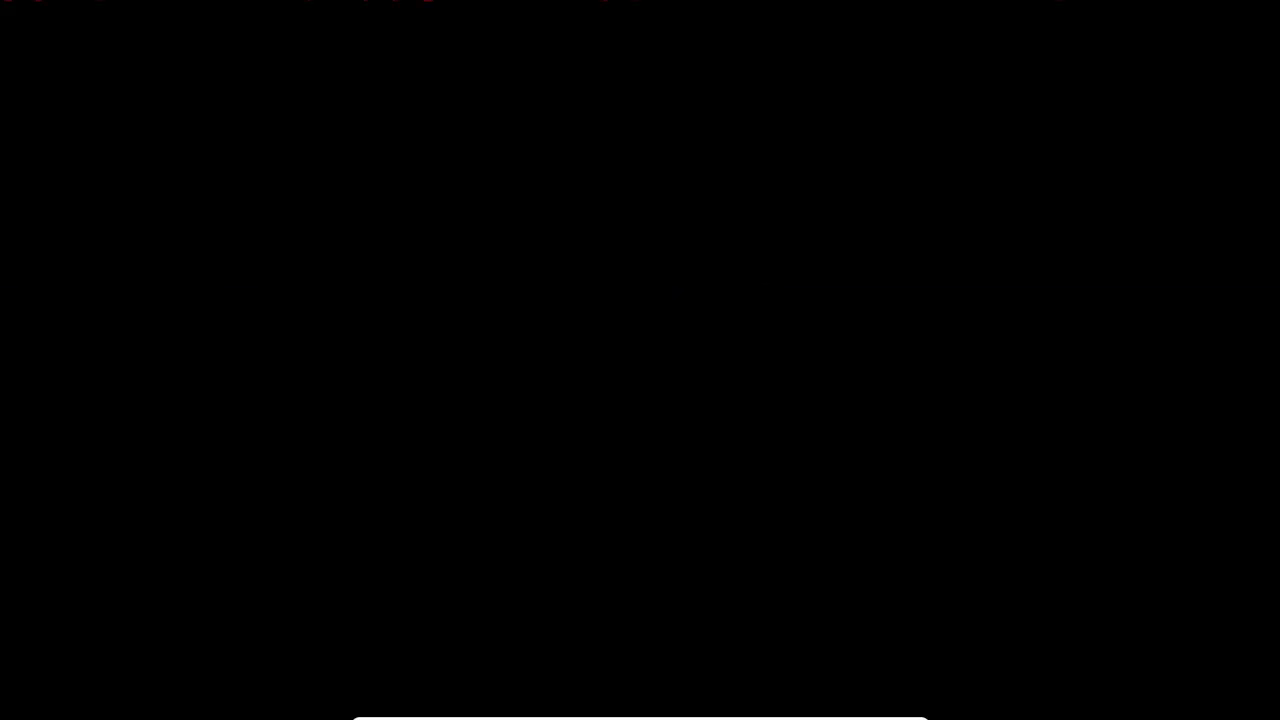